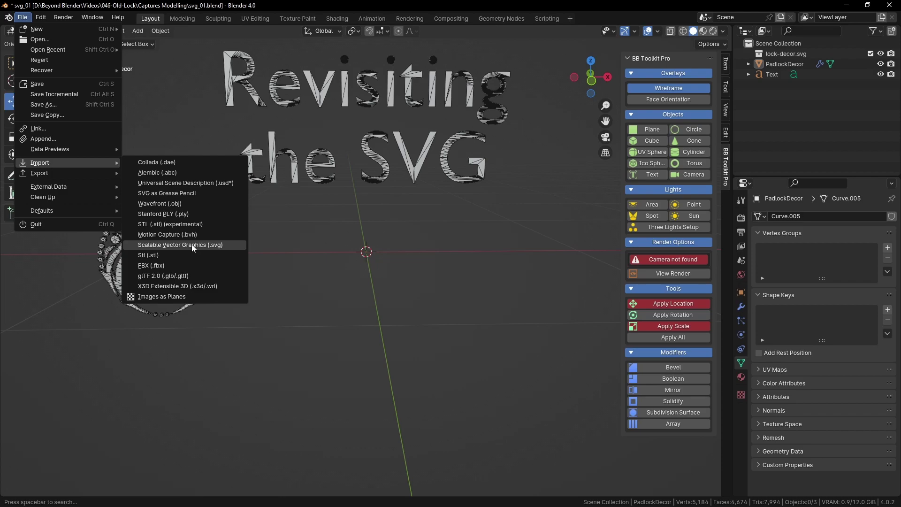
# Import the lock-decor.svg file as a curve and turn off the wireframe overlay.
pyautogui.click(302, 131)
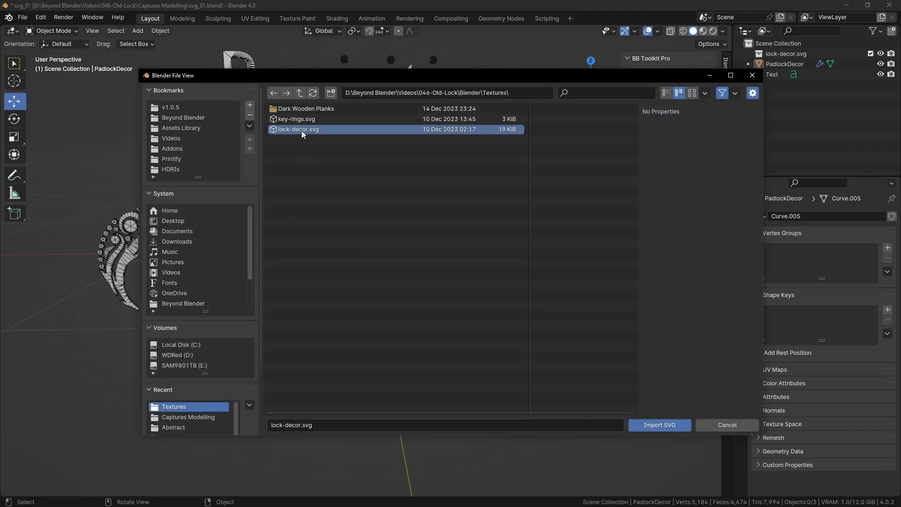
pyautogui.click(660, 424)
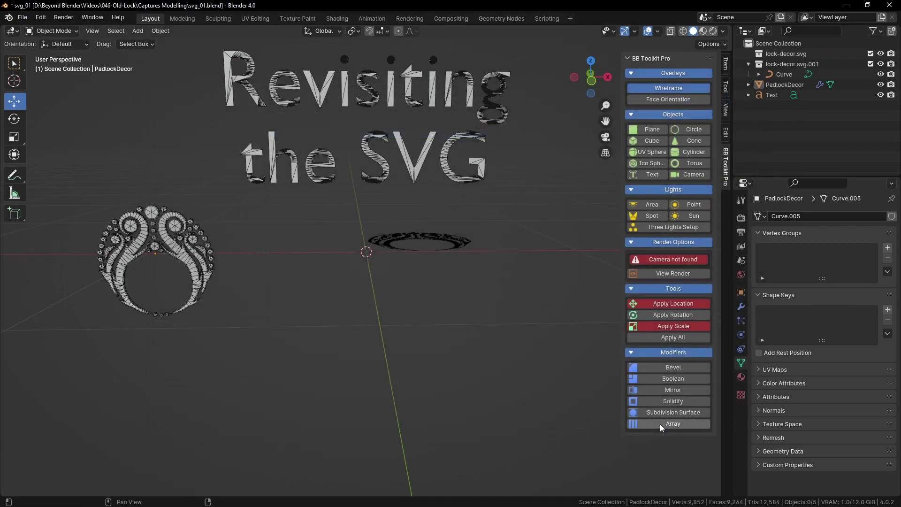
pyautogui.click(469, 241)
pyautogui.press('KP_Decimal')
pyautogui.moveTo(508, 244); pyautogui.dragTo(476, 339, button='middle')
pyautogui.click(556, 172)
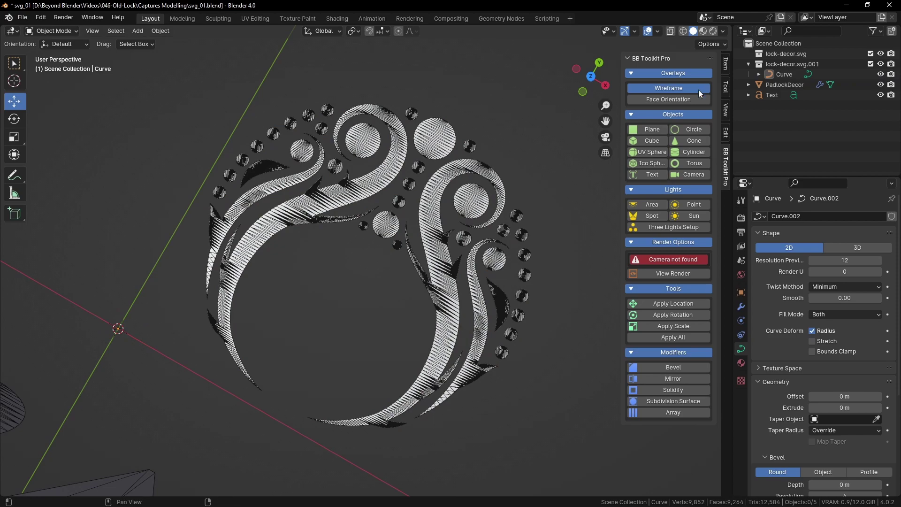
pyautogui.click(689, 88)
# Set the imported curve's origin to its geometry.
pyautogui.moveTo(439, 228)
pyautogui.mouseDown(button='middle')
pyautogui.moveTo(531, 203)
pyautogui.moveTo(521, 212)
pyautogui.moveTo(431, 217)
pyautogui.mouseUp(button='middle')
pyautogui.scroll(-3, 429, 216)
pyautogui.click(425, 224)
pyautogui.scroll(-2, 409, 244)
pyautogui.moveTo(361, 274); pyautogui.dragTo(396, 228, button='middle')
pyautogui.rightClick(488, 198)
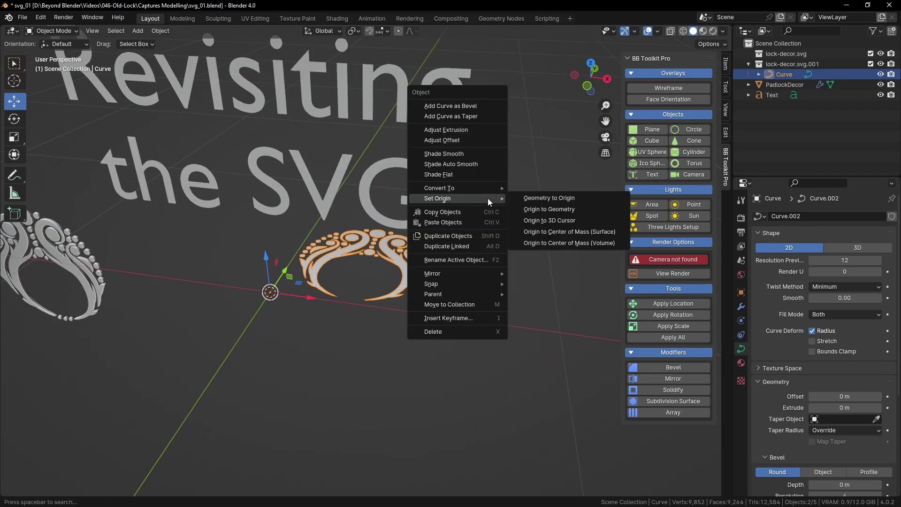
pyautogui.moveTo(449, 199)
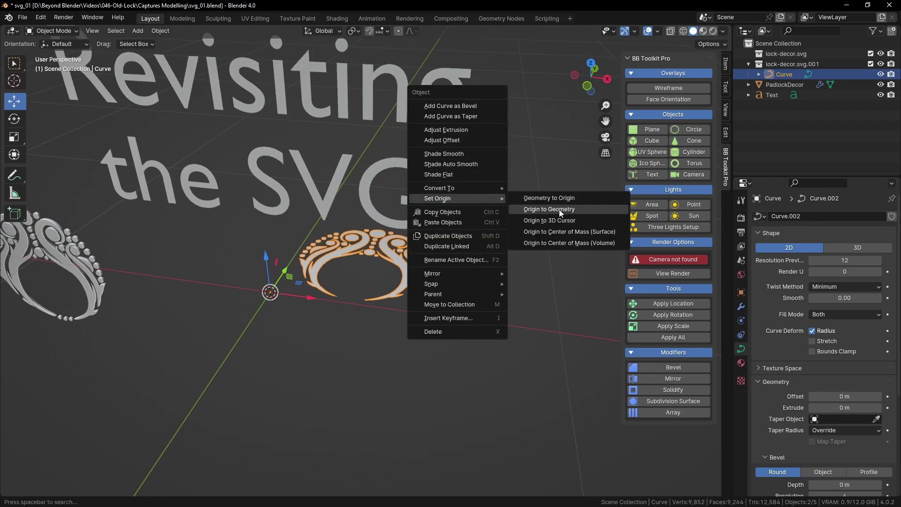
pyautogui.click(560, 210)
# Rotate the imported curve 90° around the X axis.
pyautogui.moveTo(548, 213); pyautogui.dragTo(455, 232, button='middle')
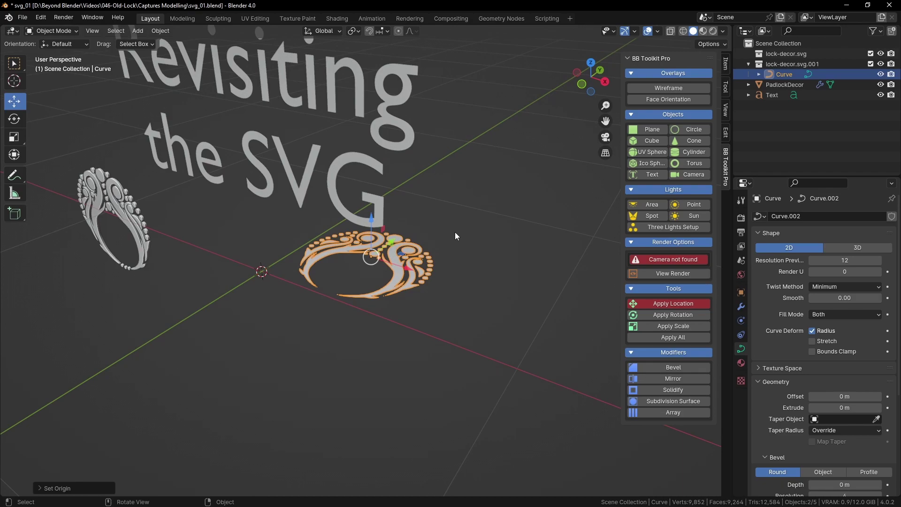
pyautogui.write('rx90')
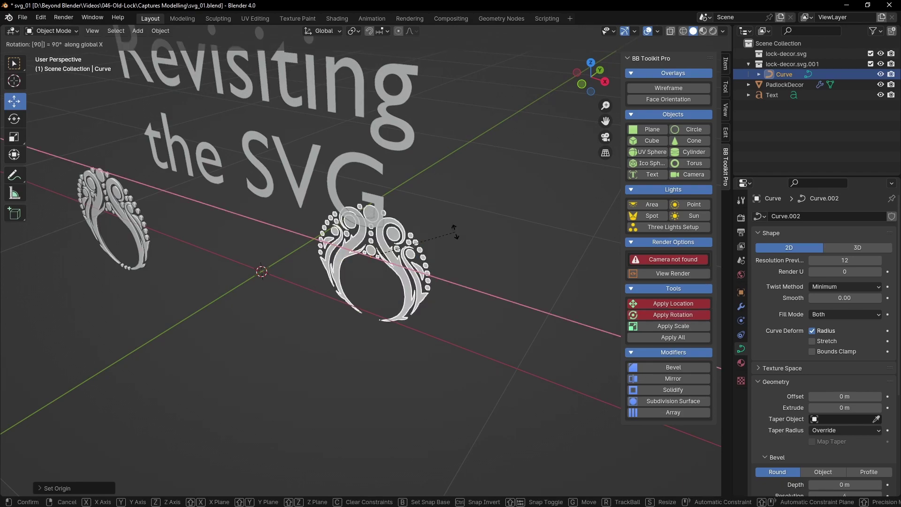
pyautogui.press('Return')
# Set the imported curve's X, Y and Z location to 0 m.
pyautogui.click(726, 64)
pyautogui.moveTo(681, 83); pyautogui.dragTo(681, 103)
pyautogui.write('0')
pyautogui.press('Return')
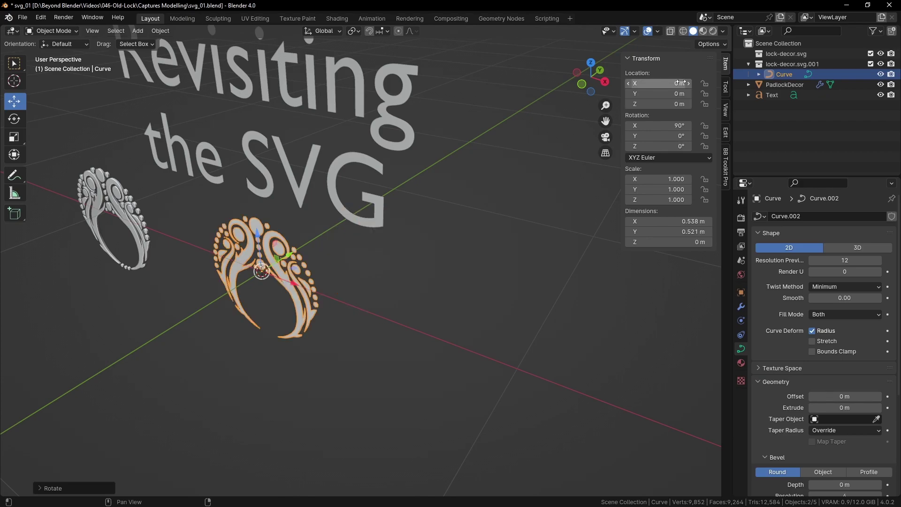
pyautogui.click(725, 167)
pyautogui.click(440, 258)
pyautogui.moveTo(440, 258); pyautogui.dragTo(486, 231, button='middle')
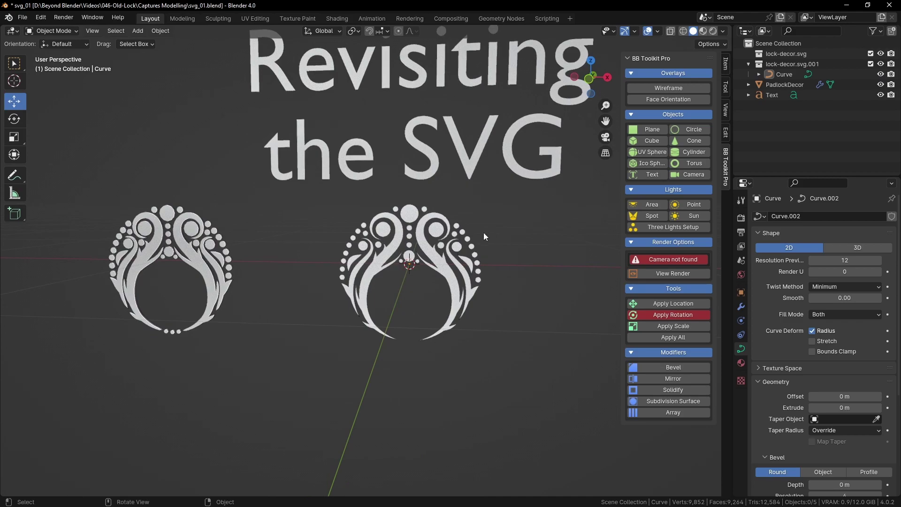
# Hide the "Revisiting the SVG" text object in the viewport and disable it in renders.
pyautogui.click(459, 269)
pyautogui.click(471, 170)
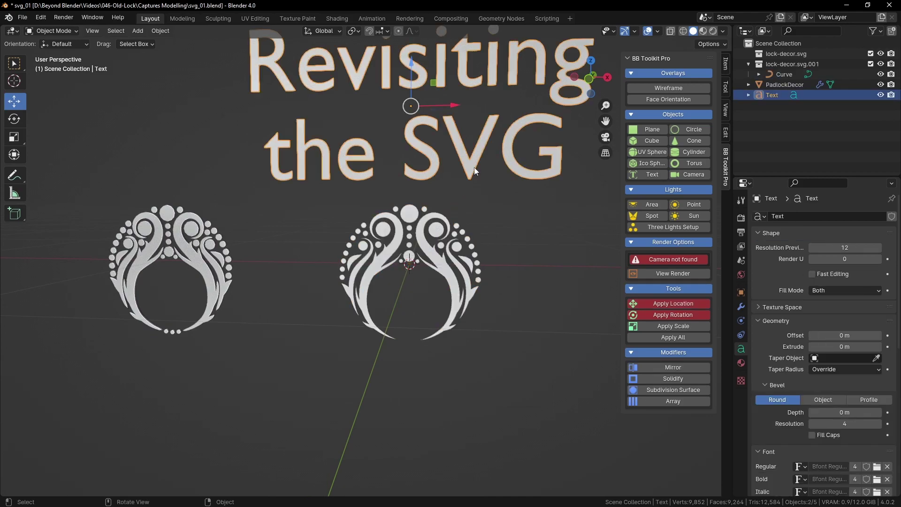
pyautogui.click(881, 94)
pyautogui.click(891, 95)
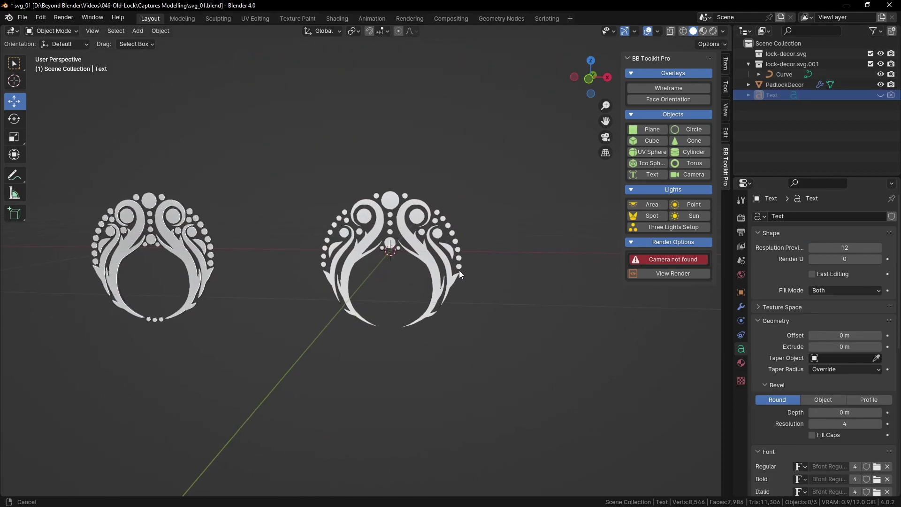
# Frame the imported decoration curve and turn on the wireframe overlay.
pyautogui.click(432, 268)
pyautogui.press('KP_Decimal')
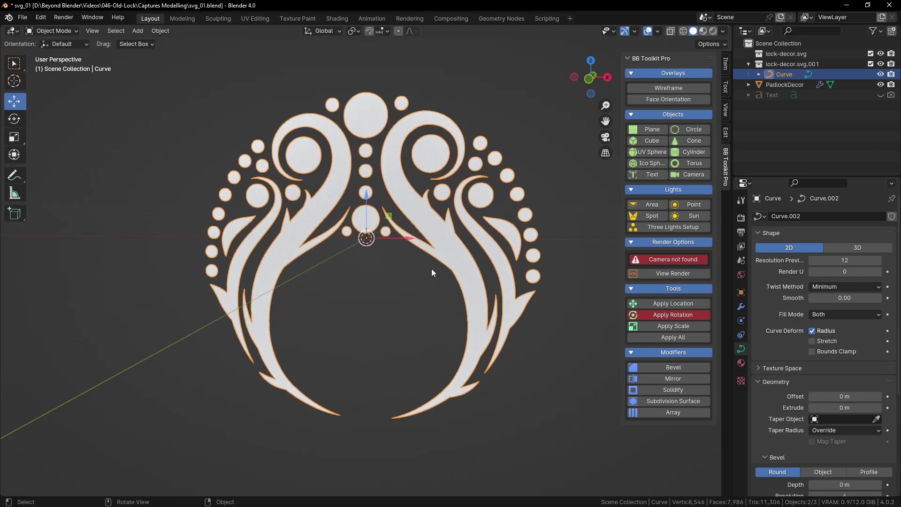
pyautogui.click(556, 331)
pyautogui.click(676, 88)
# Examine the imported curve's face topology up close around the leaf shape and its pointed tip.
pyautogui.scroll(5, 529, 273)
pyautogui.keyDown('shift'); pyautogui.moveTo(534, 230); pyautogui.dragTo(395, 261, button='middle'); pyautogui.keyUp('shift')
pyautogui.scroll(6, 396, 261)
pyautogui.keyDown('shift'); pyautogui.moveTo(231, 269); pyautogui.dragTo(335, 279, button='middle'); pyautogui.keyUp('shift')
pyautogui.scroll(5, 313, 271)
pyautogui.keyDown('shift'); pyautogui.moveTo(233, 251); pyautogui.dragTo(420, 282, button='middle'); pyautogui.keyUp('shift')
pyautogui.scroll(4, 448, 297)
pyautogui.scroll(-3, 399, 266)
pyautogui.scroll(1, 306, 295)
pyautogui.scroll(-6, 321, 299)
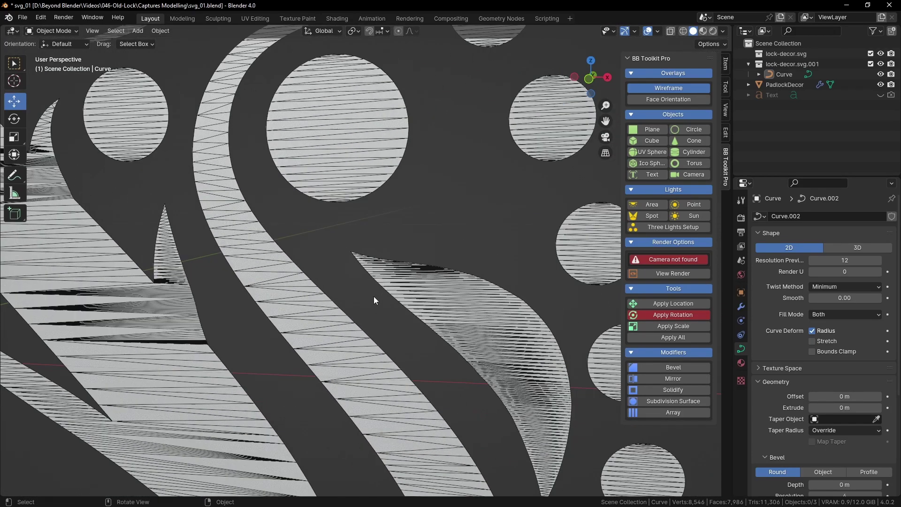
pyautogui.keyDown('shift'); pyautogui.moveTo(374, 297); pyautogui.dragTo(314, 266, button='middle'); pyautogui.keyUp('shift')
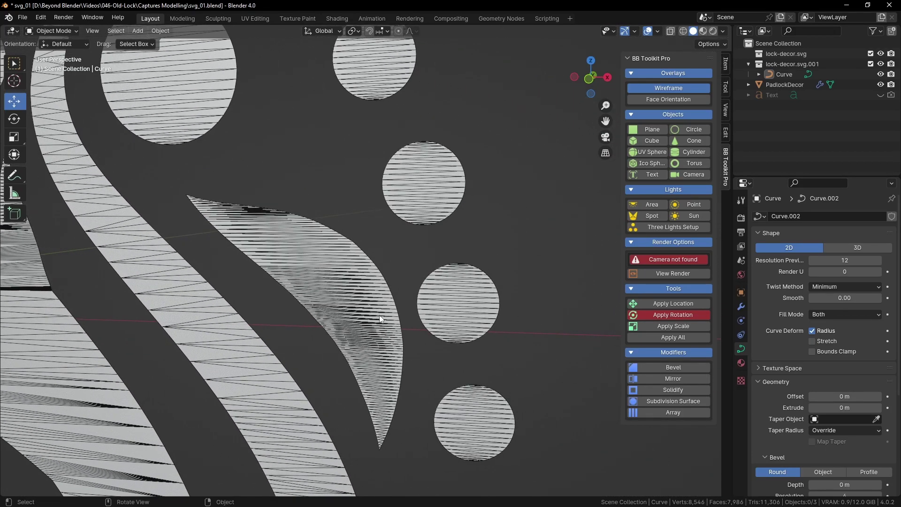
pyautogui.scroll(5, 386, 314)
pyautogui.moveTo(386, 336); pyautogui.dragTo(410, 206, button='middle')
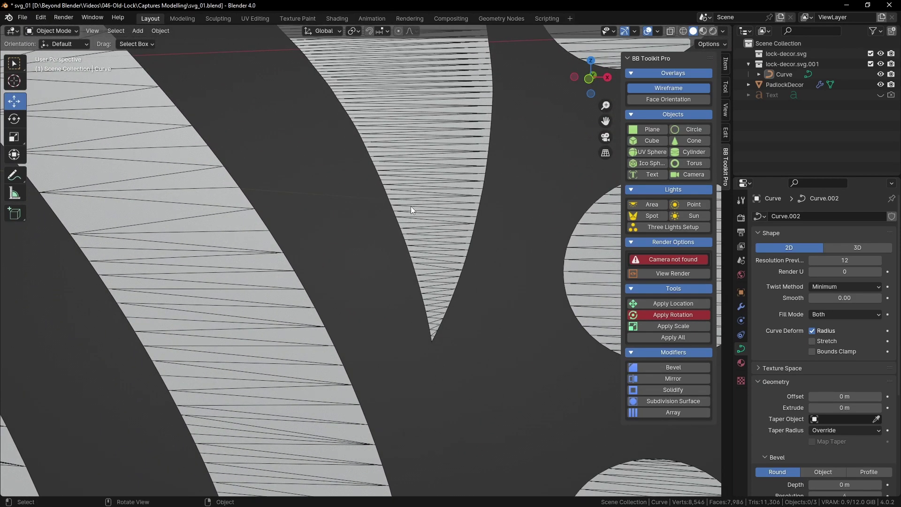
# Enable viewport display of the Subdivision modifier on the PadlockDecor mesh, keeping its Mirror modifier visible.
pyautogui.scroll(-12, 410, 206)
pyautogui.keyDown('shift'); pyautogui.moveTo(381, 262); pyautogui.dragTo(643, 271, button='middle'); pyautogui.keyUp('shift')
pyautogui.scroll(-4, 529, 277)
pyautogui.keyDown('shift'); pyautogui.moveTo(258, 269); pyautogui.dragTo(437, 261, button='middle'); pyautogui.keyUp('shift')
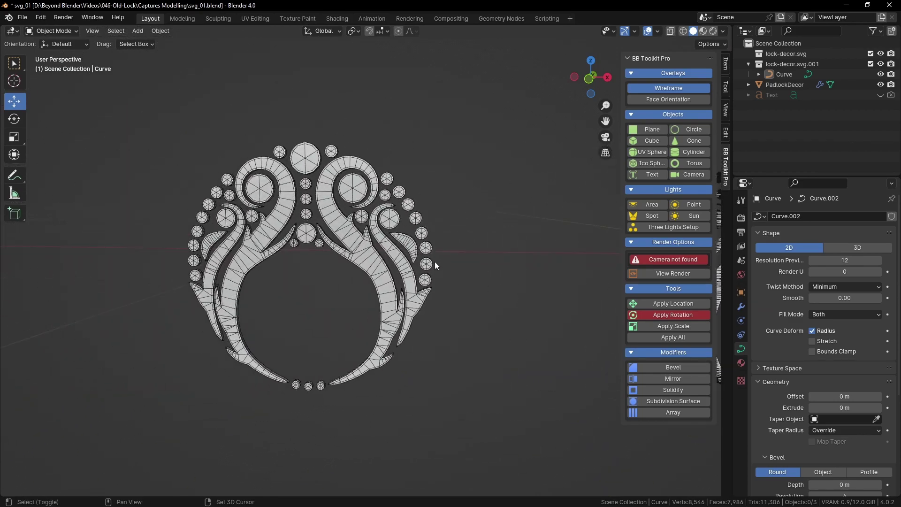
pyautogui.scroll(6, 405, 267)
pyautogui.scroll(-1, 368, 246)
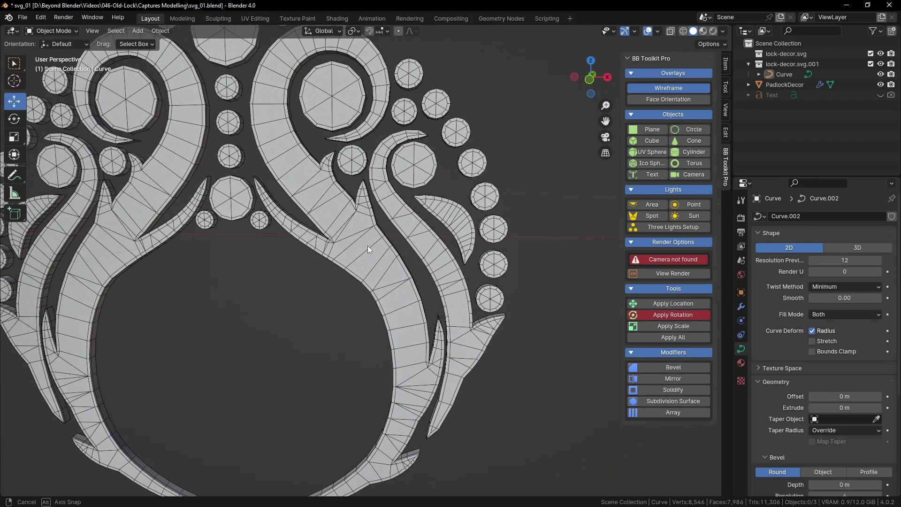
pyautogui.click(367, 246)
pyautogui.click(741, 307)
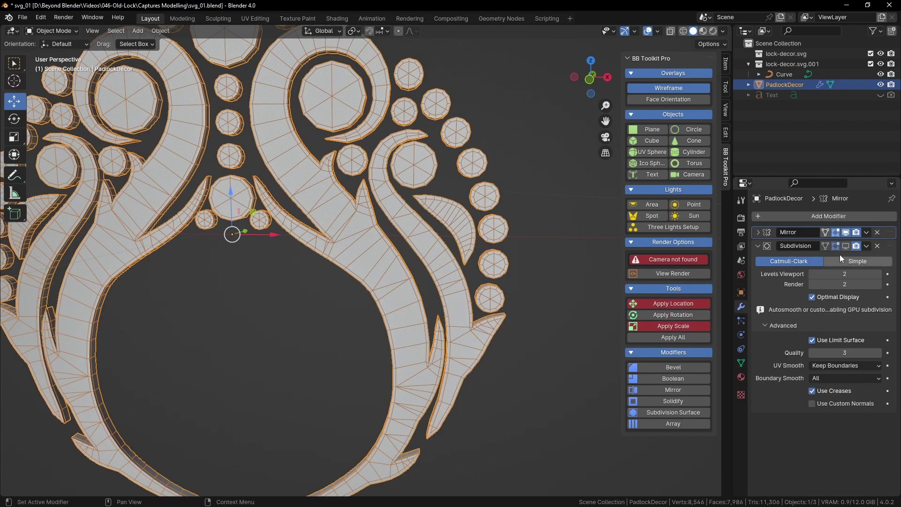
pyautogui.click(846, 232)
pyautogui.click(846, 232)
pyautogui.click(846, 246)
pyautogui.click(573, 203)
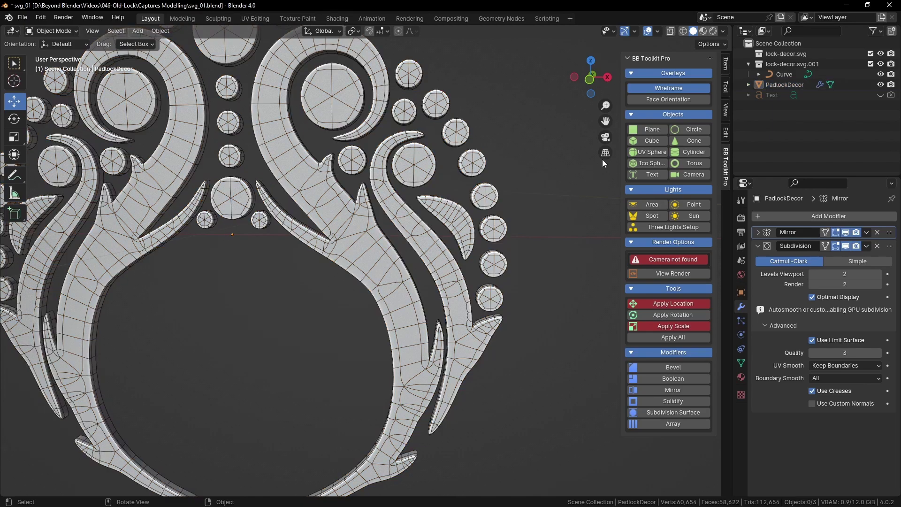
# Compare the shading of the PadlockDecor mesh and the imported curve without the wireframe overlay, restoring the overlay when done.
pyautogui.click(666, 89)
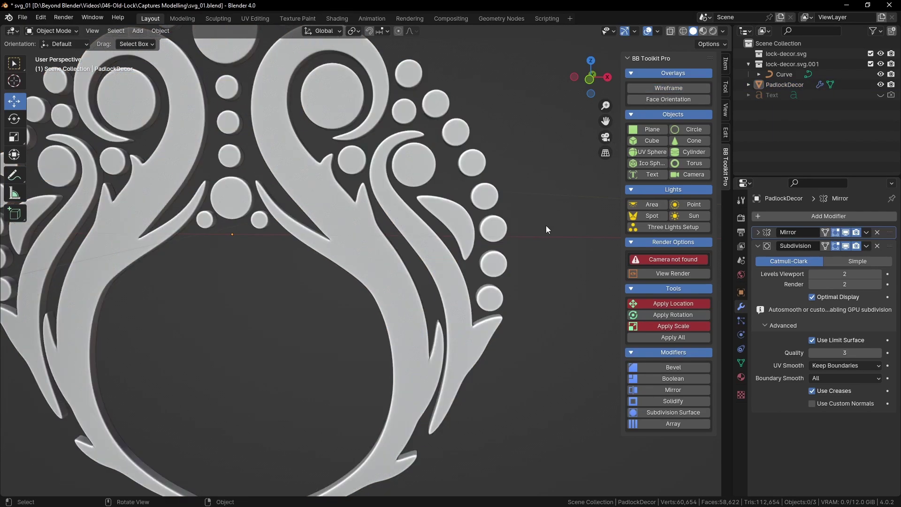
pyautogui.scroll(-3, 545, 286)
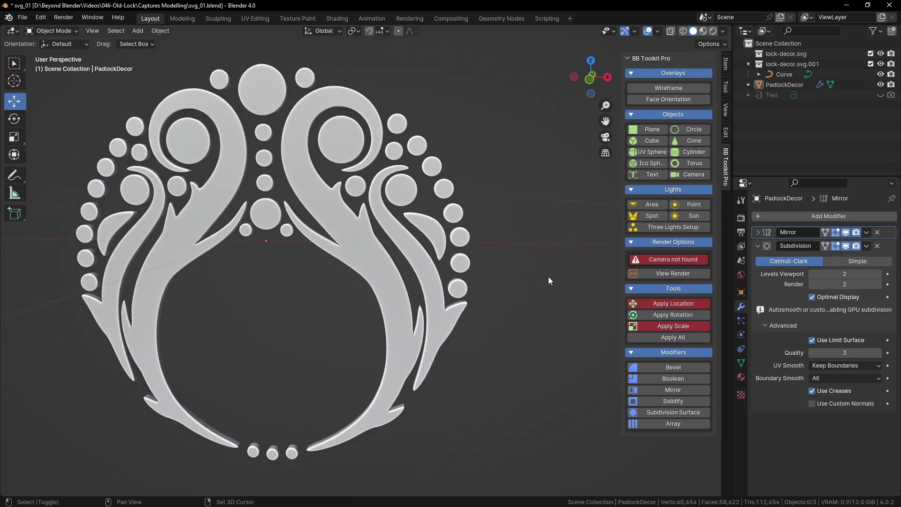
pyautogui.keyDown('shift'); pyautogui.moveTo(548, 277); pyautogui.dragTo(458, 271, button='middle'); pyautogui.keyUp('shift')
pyautogui.keyDown('shift'); pyautogui.moveTo(596, 276); pyautogui.dragTo(414, 275, button='middle'); pyautogui.keyUp('shift')
pyautogui.moveTo(192, 275)
pyautogui.keyDown('shift'); pyautogui.mouseDown(button='middle')
pyautogui.moveTo(457, 273)
pyautogui.moveTo(209, 275)
pyautogui.mouseUp(button='middle'); pyautogui.keyUp('shift')
pyautogui.keyDown('shift'); pyautogui.moveTo(406, 274); pyautogui.dragTo(216, 271, button='middle'); pyautogui.keyUp('shift')
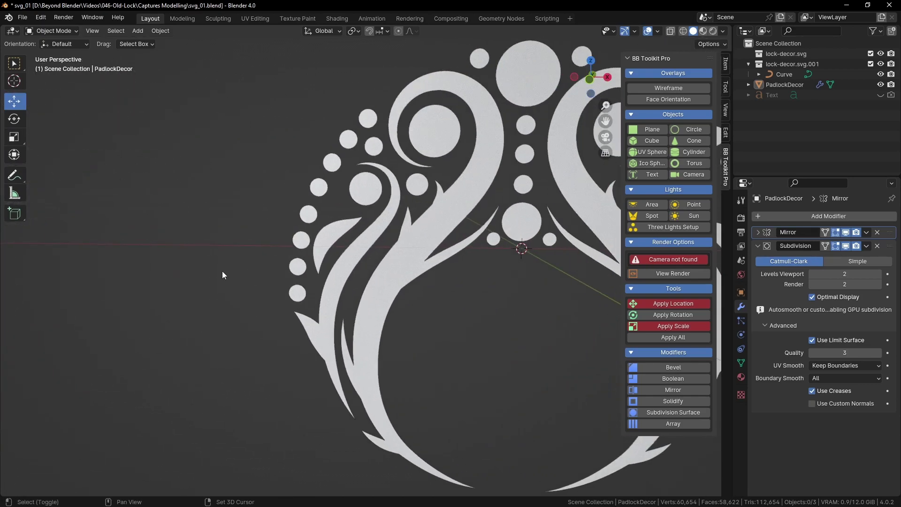
pyautogui.keyDown('shift'); pyautogui.moveTo(465, 266); pyautogui.dragTo(277, 263, button='middle'); pyautogui.keyUp('shift')
pyautogui.keyDown('shift'); pyautogui.moveTo(435, 241); pyautogui.dragTo(404, 248, button='middle'); pyautogui.keyUp('shift')
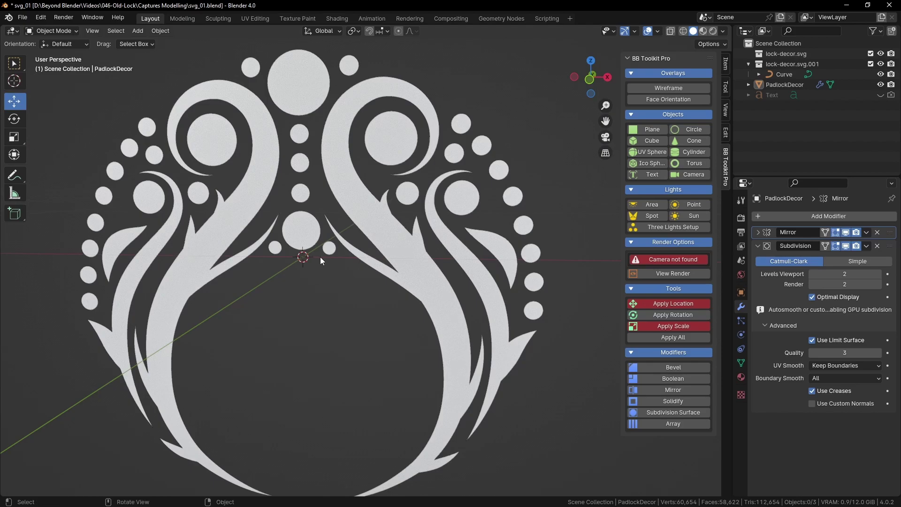
pyautogui.click(370, 226)
pyautogui.click(678, 88)
pyautogui.click(530, 161)
# Switch the imported curve's shape type to 3D and inspect its outlines.
pyautogui.moveTo(545, 173); pyautogui.dragTo(525, 178, button='middle')
pyautogui.scroll(-3, 525, 179)
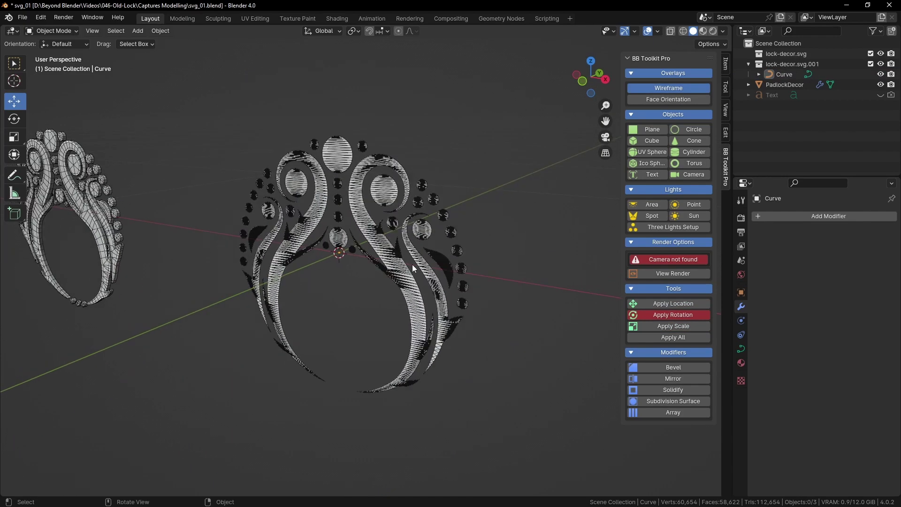
pyautogui.click(424, 265)
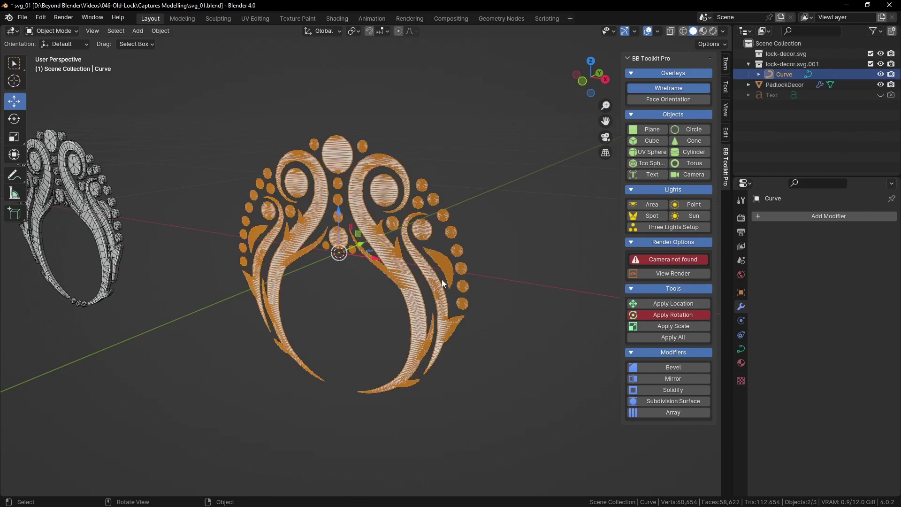
pyautogui.moveTo(442, 283); pyautogui.dragTo(465, 286, button='middle')
pyautogui.click(741, 349)
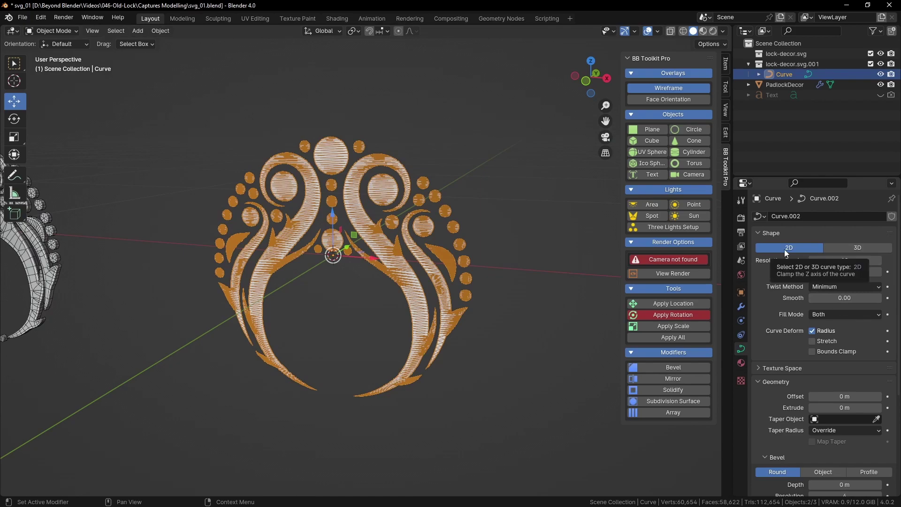
pyautogui.click(864, 247)
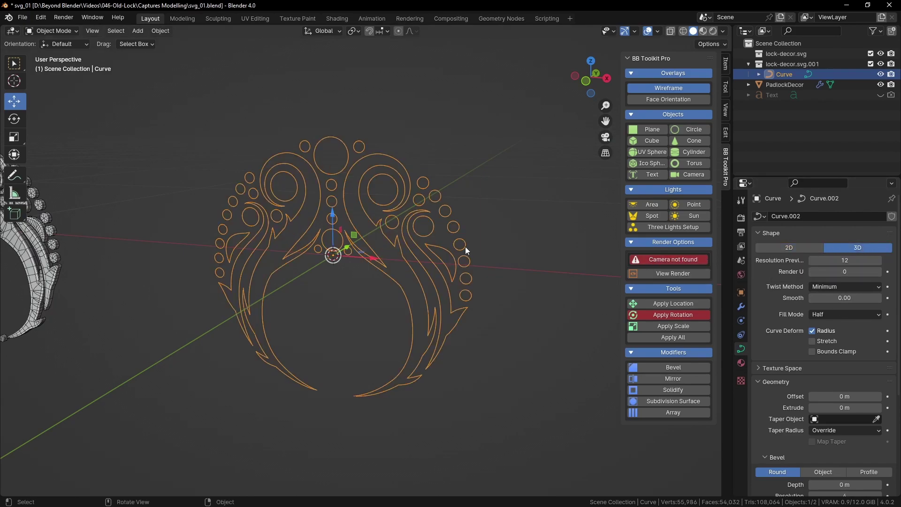
pyautogui.click(513, 210)
pyautogui.moveTo(362, 238)
pyautogui.mouseDown(button='middle')
pyautogui.moveTo(478, 230)
pyautogui.moveTo(403, 245)
pyautogui.moveTo(350, 236)
pyautogui.mouseUp(button='middle')
pyautogui.scroll(3, 353, 236)
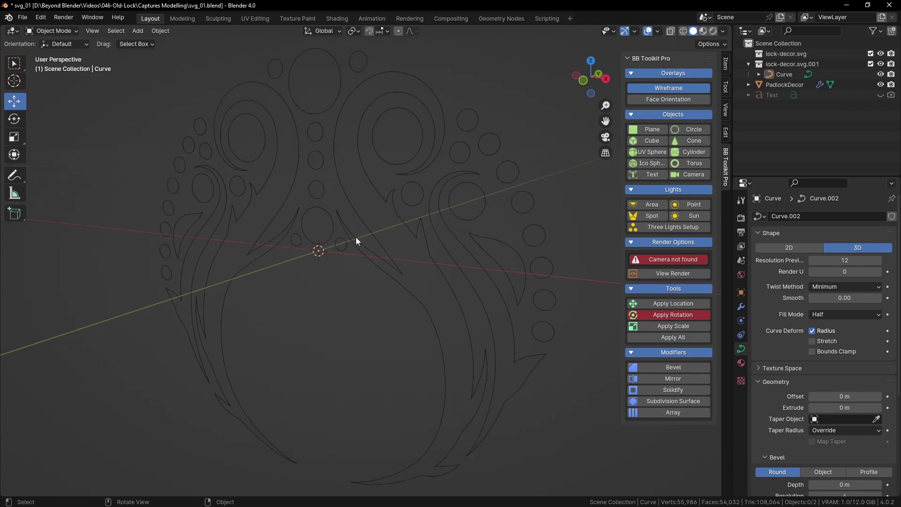
# Switch the imported curve's shape type back to 2D.
pyautogui.click(415, 236)
pyautogui.click(801, 247)
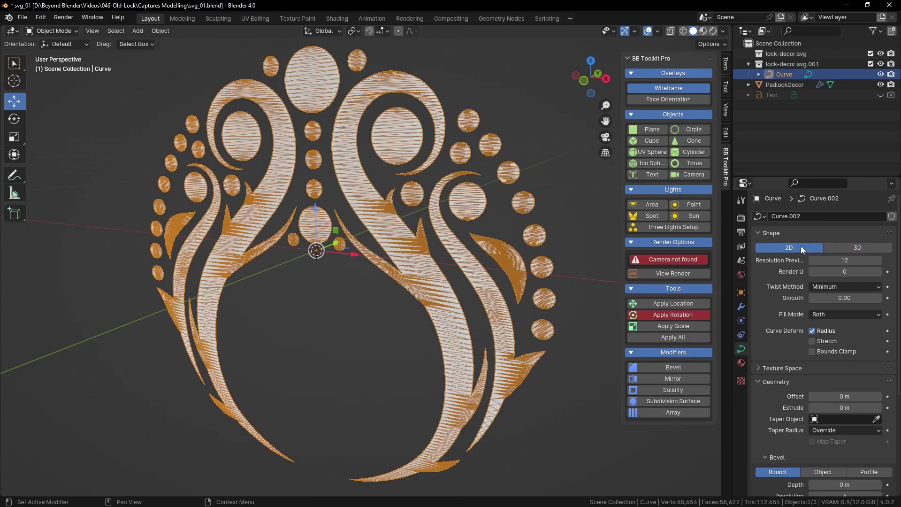
pyautogui.click(598, 349)
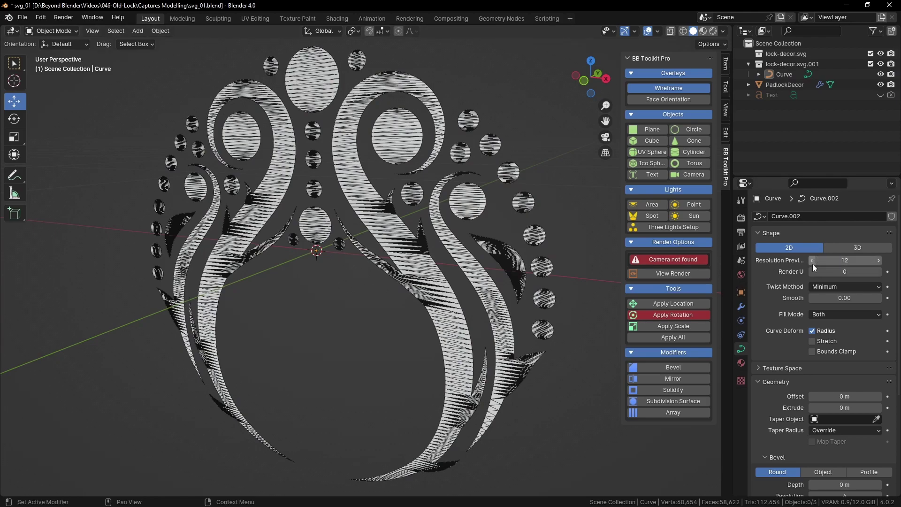
# Lower the imported curve's preview resolution to 3.
pyautogui.scroll(5, 465, 267)
pyautogui.keyDown('shift'); pyautogui.moveTo(482, 243); pyautogui.dragTo(309, 278, button='middle'); pyautogui.keyUp('shift')
pyautogui.keyDown('ctrl'); pyautogui.moveTo(431, 275); pyautogui.dragTo(454, 190, button='middle'); pyautogui.keyUp('ctrl')
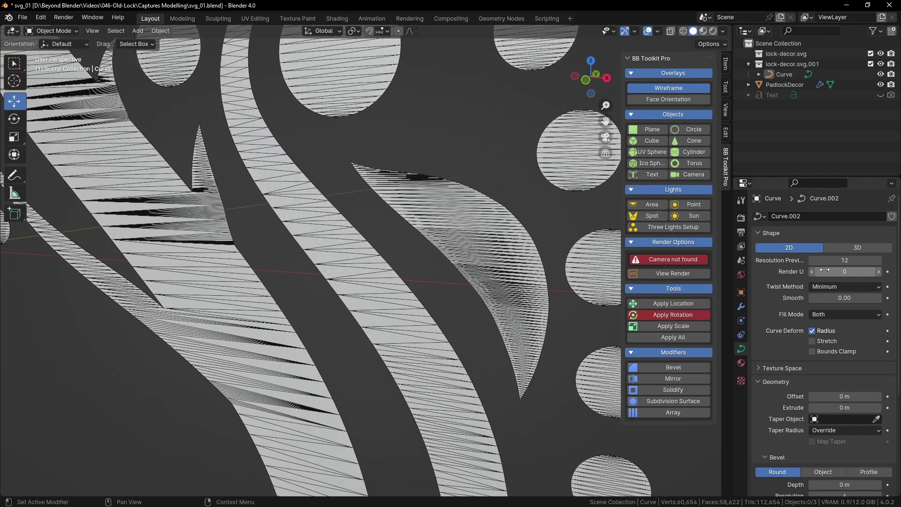
pyautogui.click(812, 260)
pyautogui.click(812, 260)
pyautogui.click(812, 260)
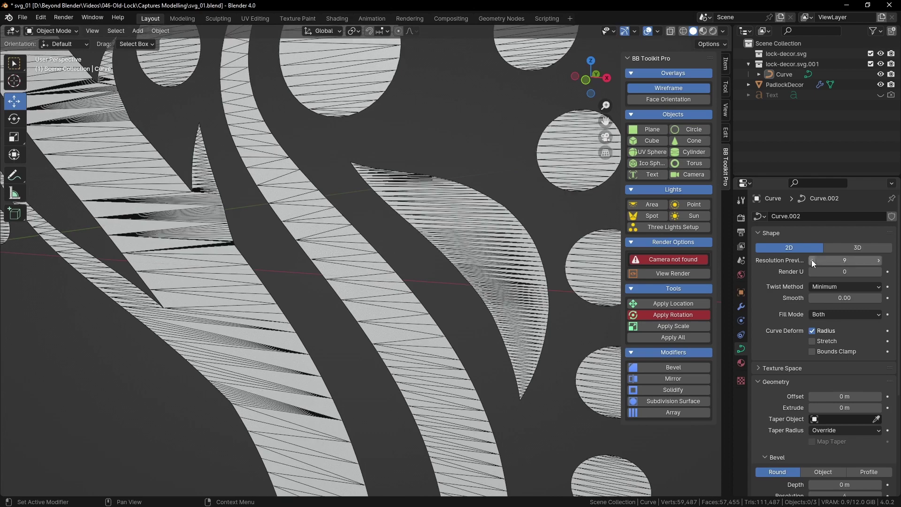
pyautogui.click(812, 260)
pyautogui.click(812, 260)
pyautogui.click(812, 260)
pyautogui.click(812, 260)
pyautogui.click(812, 260)
pyautogui.click(813, 260)
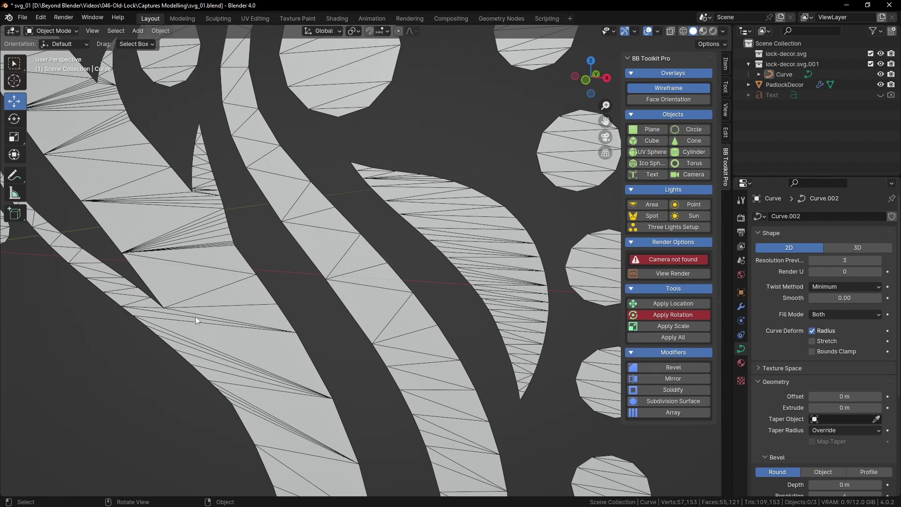
# Turn off viewport display of the Subdivision modifier on the PadlockDecor mesh.
pyautogui.scroll(-8, 258, 384)
pyautogui.keyDown('shift'); pyautogui.moveTo(342, 247); pyautogui.dragTo(444, 252, button='middle'); pyautogui.keyUp('shift')
pyautogui.scroll(-3, 444, 251)
pyautogui.keyDown('shift'); pyautogui.moveTo(352, 264); pyautogui.dragTo(470, 264, button='middle'); pyautogui.keyUp('shift')
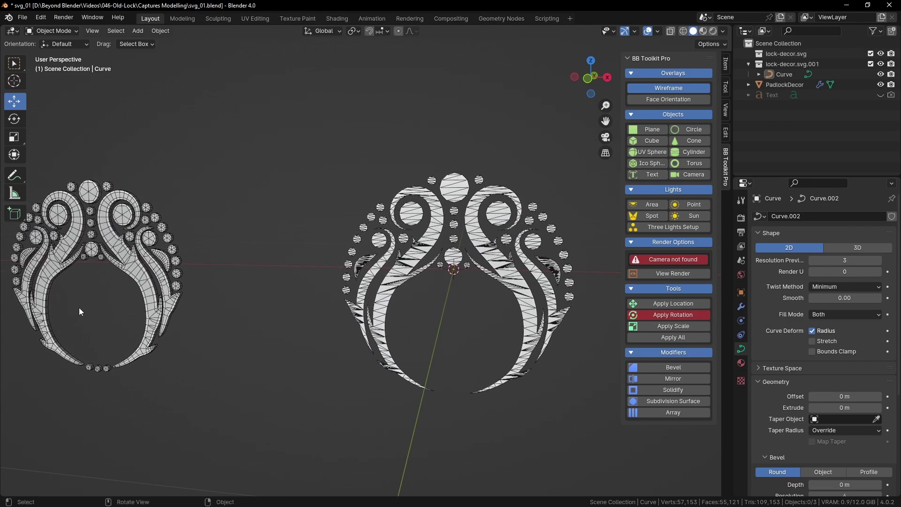
pyautogui.click(135, 260)
pyautogui.click(741, 307)
pyautogui.click(848, 246)
pyautogui.click(533, 132)
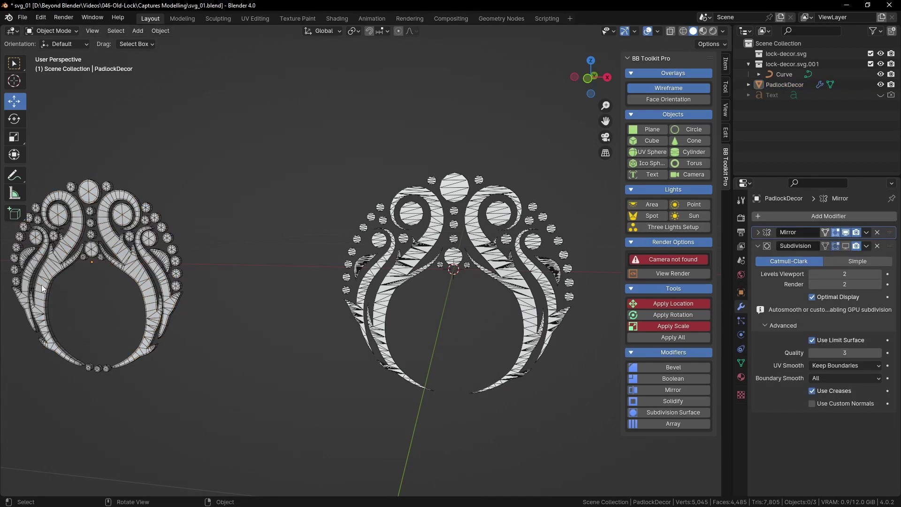
# Lower the imported curve's preview resolution to 2.
pyautogui.keyDown('shift'); pyautogui.moveTo(509, 302); pyautogui.dragTo(400, 290, button='middle'); pyautogui.keyUp('shift')
pyautogui.scroll(4, 427, 298)
pyautogui.keyDown('shift'); pyautogui.moveTo(470, 255); pyautogui.dragTo(430, 253, button='middle'); pyautogui.keyUp('shift')
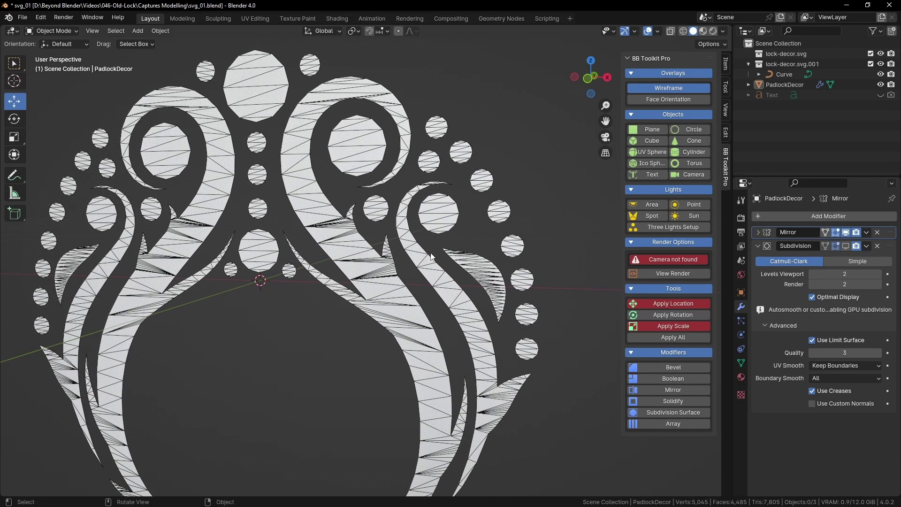
pyautogui.click(361, 131)
pyautogui.moveTo(424, 142); pyautogui.dragTo(453, 177, button='middle')
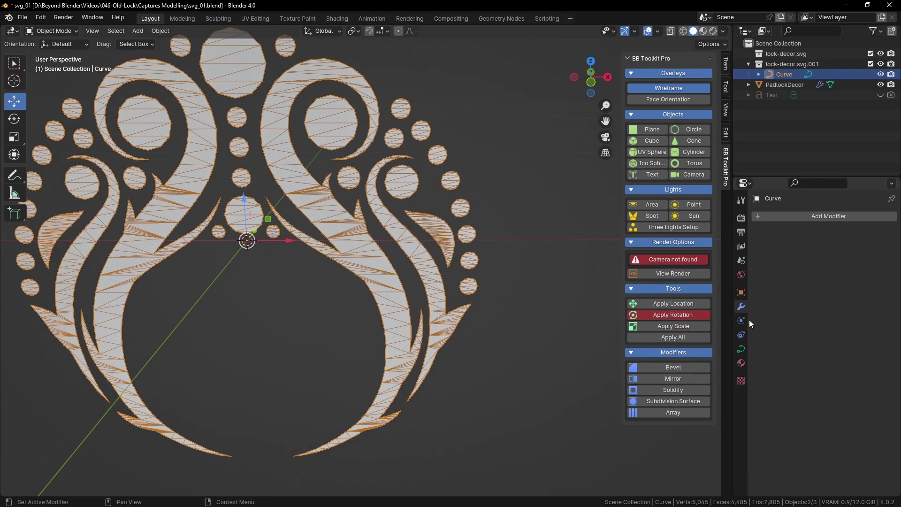
pyautogui.click(742, 349)
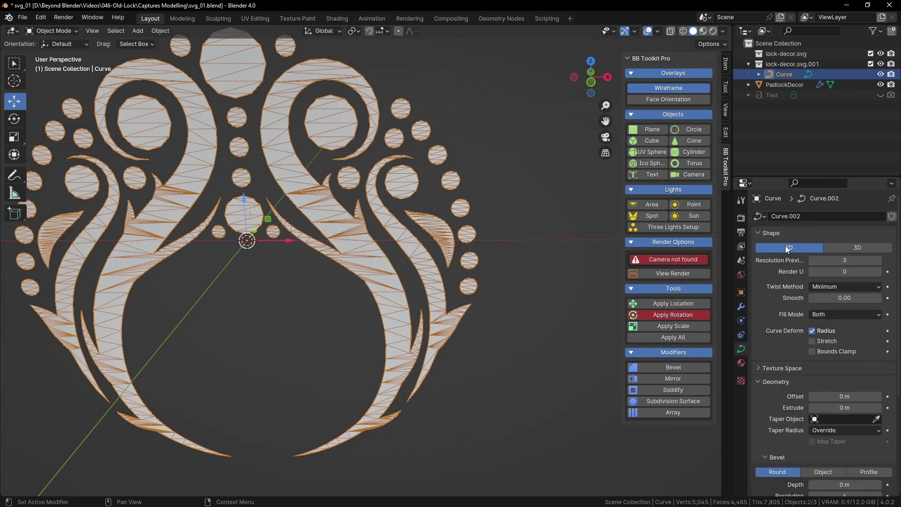
pyautogui.click(813, 260)
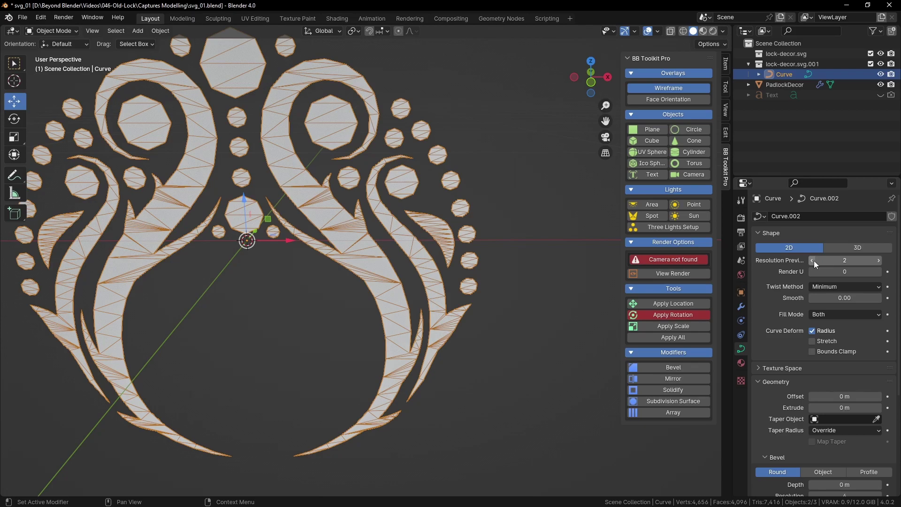
# Convert the imported decoration curve to a mesh.
pyautogui.moveTo(437, 305)
pyautogui.mouseDown(button='middle')
pyautogui.moveTo(467, 320)
pyautogui.moveTo(463, 305)
pyautogui.moveTo(448, 311)
pyautogui.mouseUp(button='middle')
pyautogui.scroll(1, 531, 301)
pyautogui.keyDown('shift'); pyautogui.moveTo(531, 301); pyautogui.dragTo(479, 262, button='middle'); pyautogui.keyUp('shift')
pyautogui.scroll(1, 515, 266)
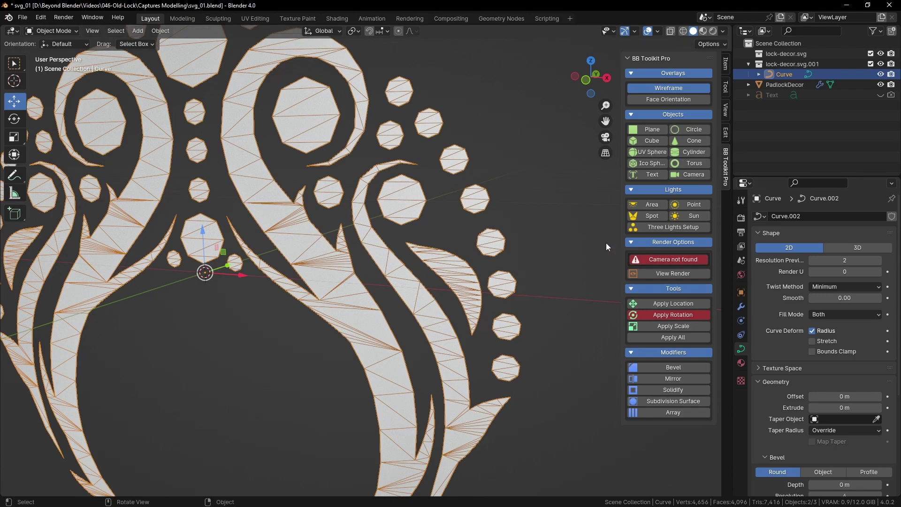
pyautogui.click(160, 30)
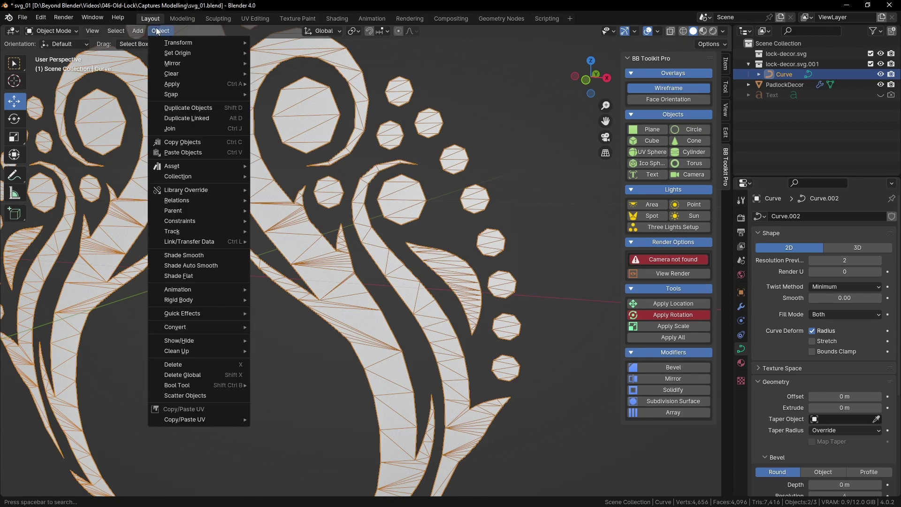
pyautogui.moveTo(188, 328)
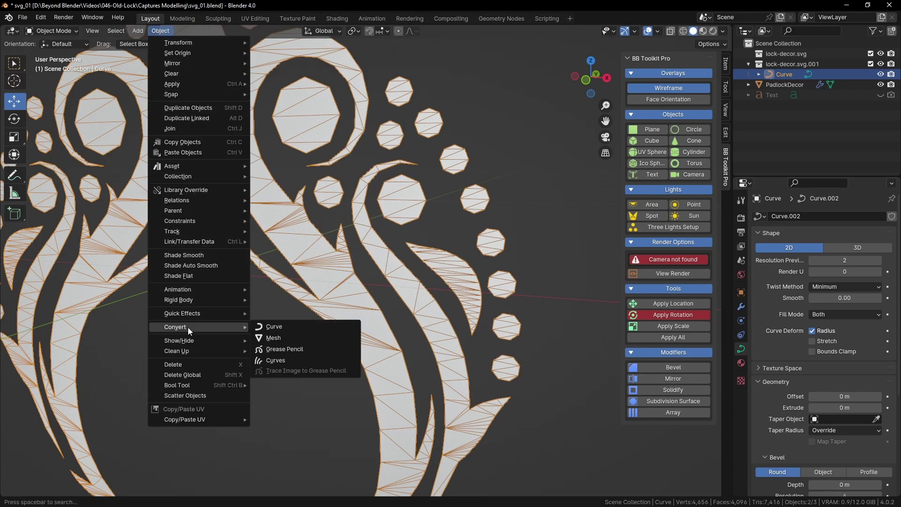
pyautogui.click(297, 339)
pyautogui.scroll(-2, 386, 255)
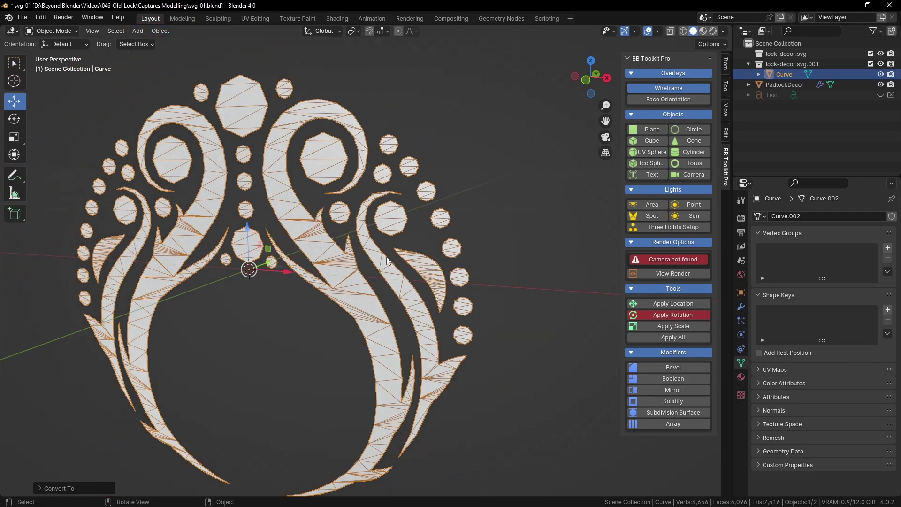
# Reselect the converted decoration mesh and open it in Edit Mode.
pyautogui.click(489, 247)
pyautogui.keyDown('shift'); pyautogui.moveTo(489, 247); pyautogui.dragTo(511, 219, button='middle'); pyautogui.keyUp('shift')
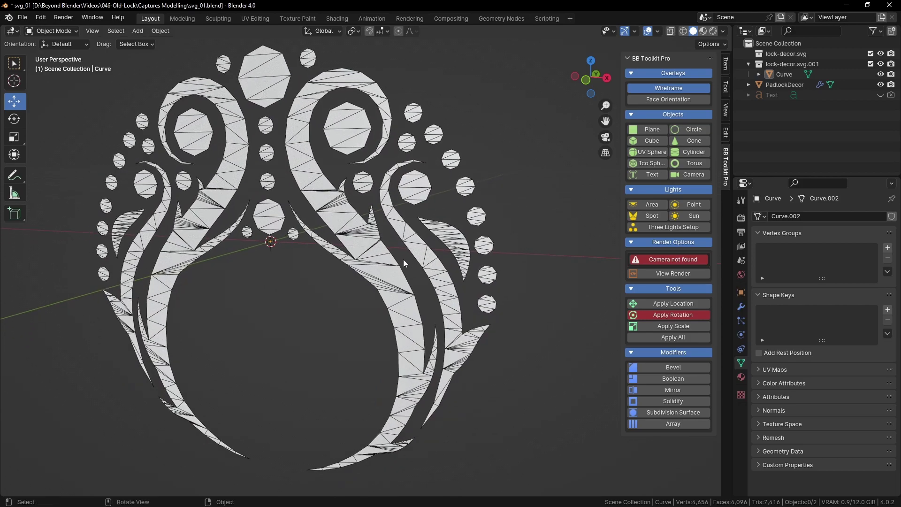
pyautogui.click(391, 265)
pyautogui.press('Tab')
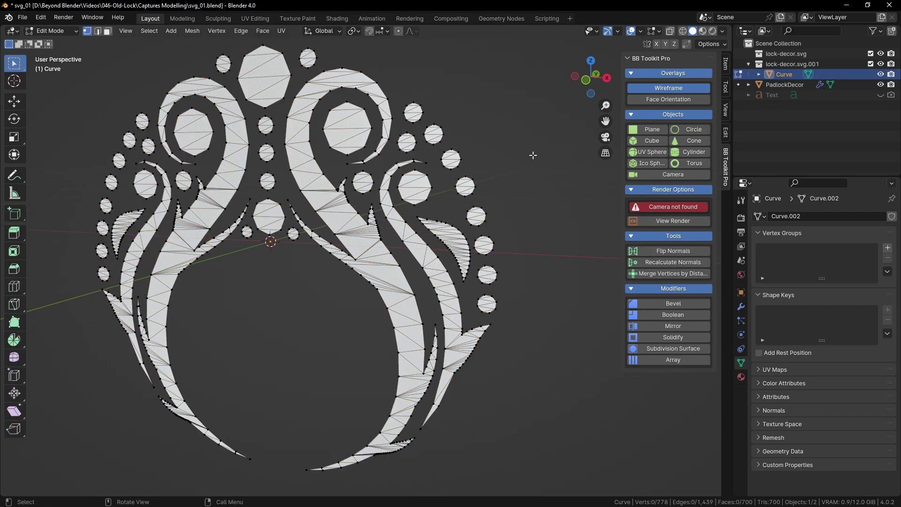
# Examine the triangulated faces and crowded vertices at the branches, tips and lower tail of the converted mesh.
pyautogui.scroll(5, 510, 203)
pyautogui.scroll(-5, 512, 205)
pyautogui.scroll(5, 464, 223)
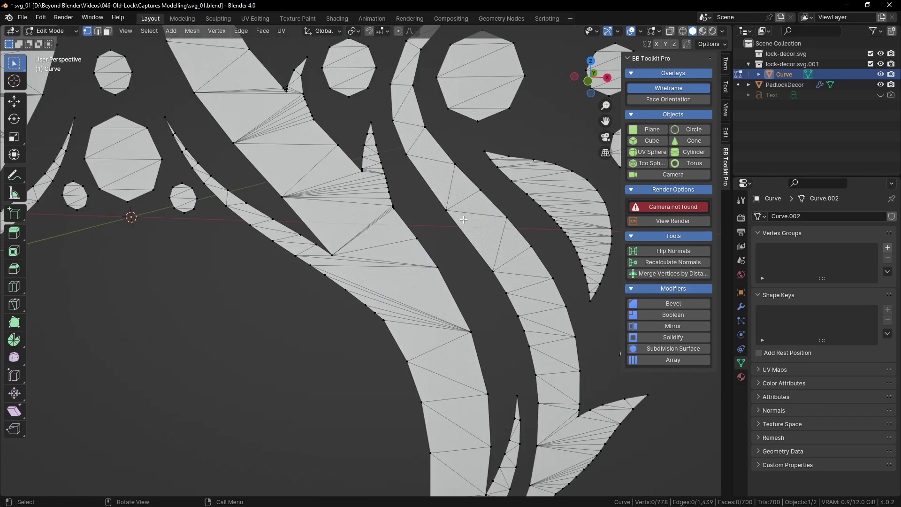
pyautogui.scroll(6, 463, 221)
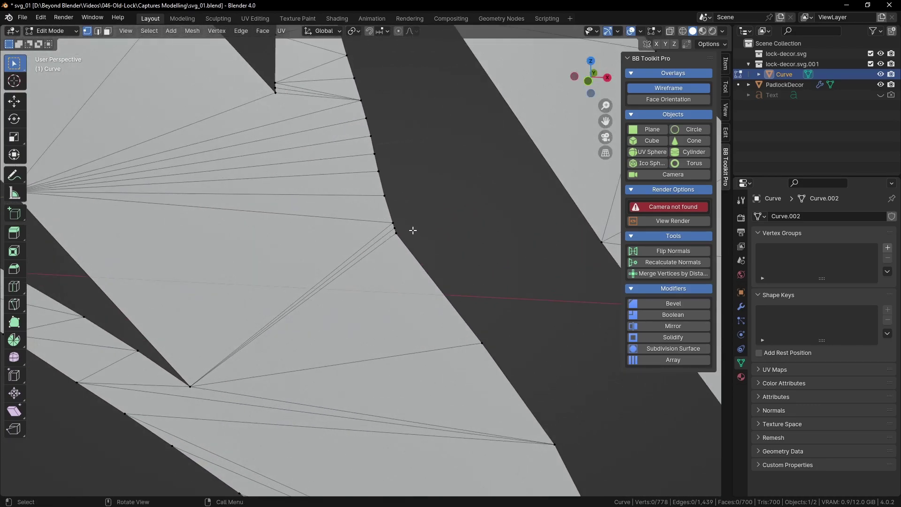
pyautogui.scroll(-4, 408, 231)
pyautogui.scroll(5, 383, 210)
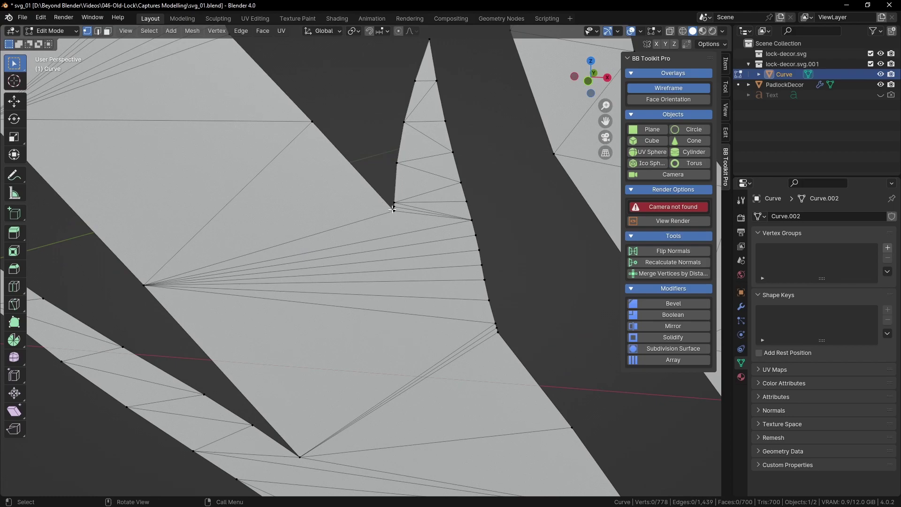
pyautogui.scroll(-5, 393, 208)
pyautogui.scroll(2, 248, 359)
pyautogui.scroll(4, 385, 291)
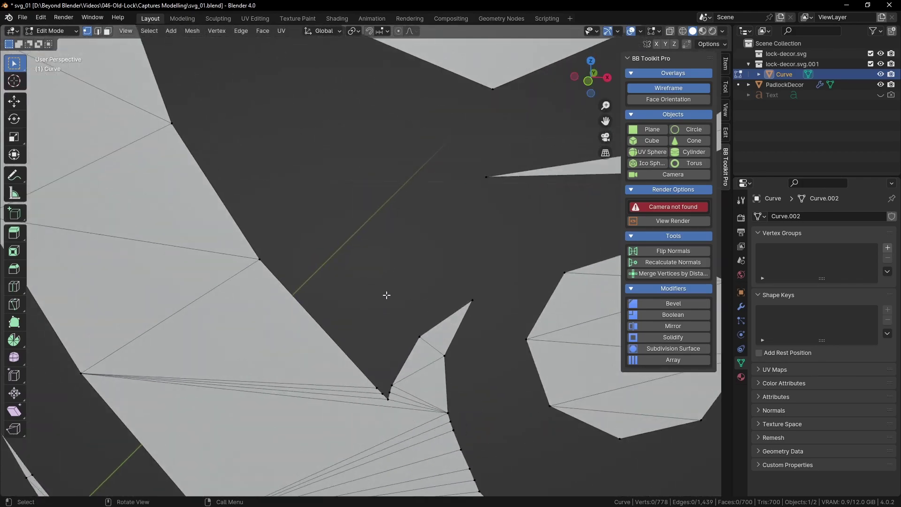
pyautogui.scroll(-1, 385, 281)
pyautogui.scroll(3, 383, 282)
pyautogui.scroll(-6, 368, 330)
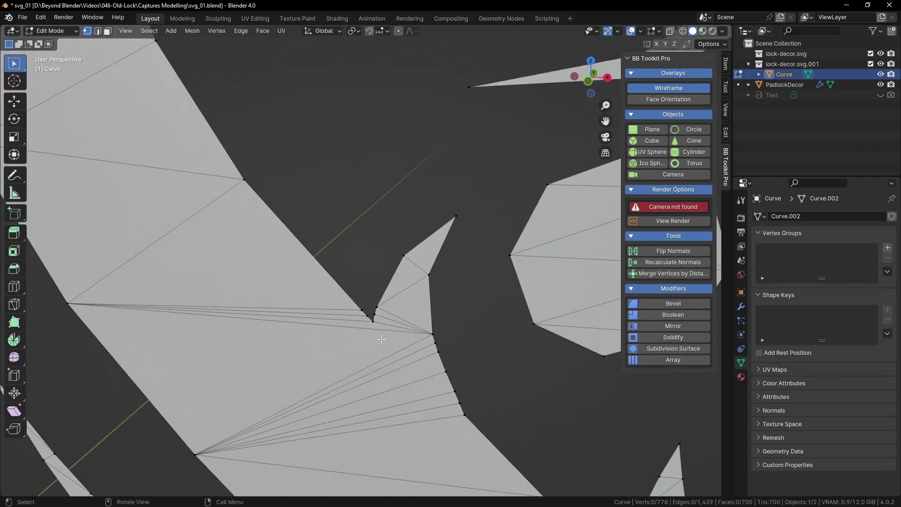
pyautogui.scroll(-5, 462, 291)
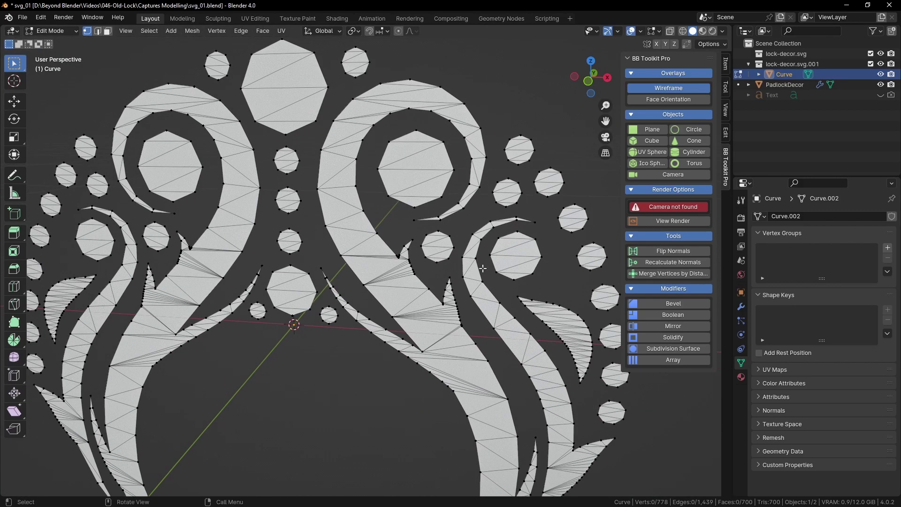
pyautogui.scroll(2, 469, 160)
pyautogui.scroll(-1, 469, 160)
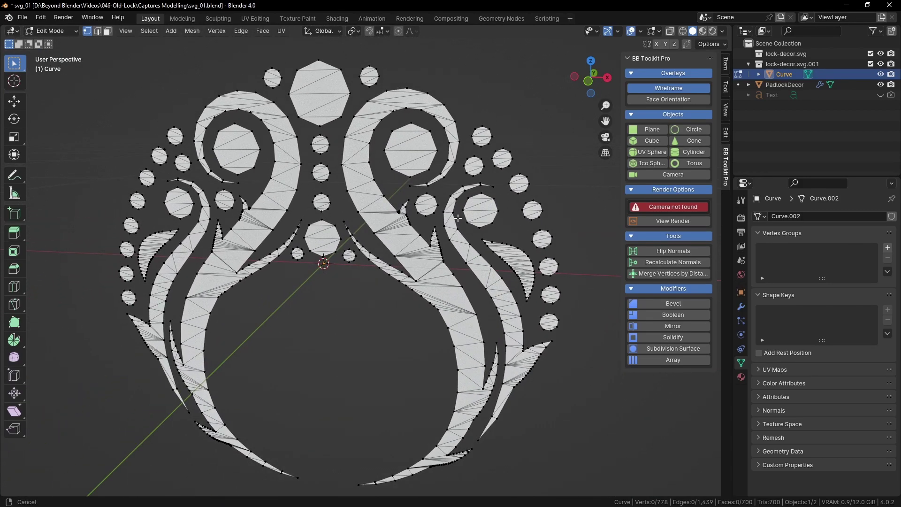
pyautogui.scroll(6, 402, 263)
pyautogui.scroll(4, 401, 263)
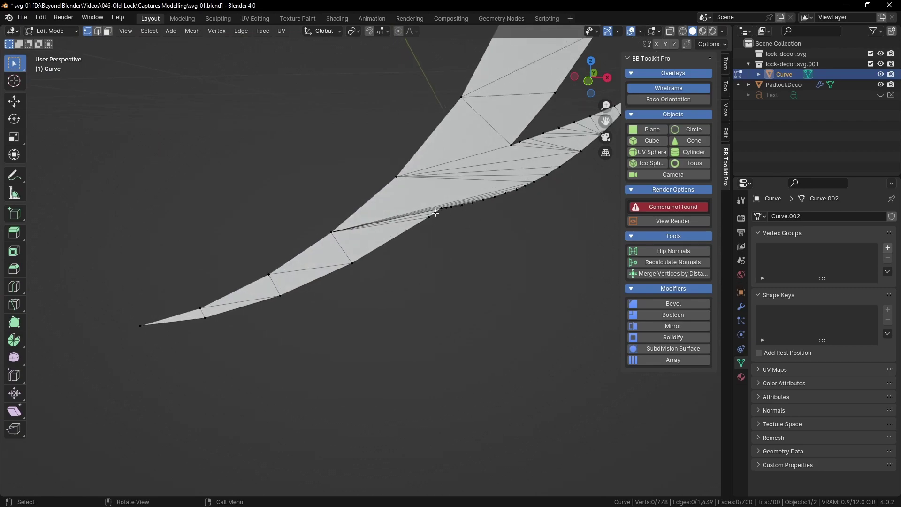
pyautogui.scroll(-10, 435, 213)
# In front view and edge selection mode, select the path of edges along the inner outline of the large right-hand scroll.
pyautogui.keyDown('shift'); pyautogui.scroll(2, 445, 240); pyautogui.keyUp('shift')
pyautogui.moveTo(444, 240); pyautogui.dragTo(458, 240, button='middle')
pyautogui.scroll(3, 415, 230)
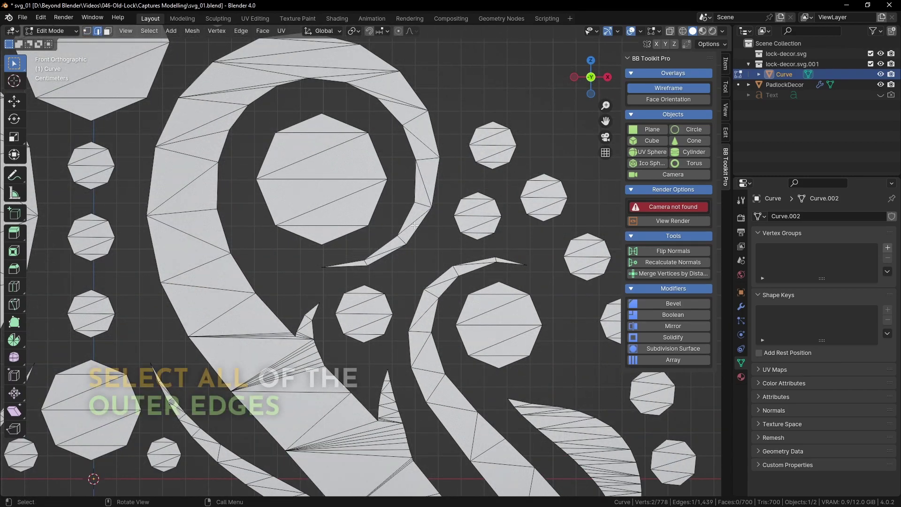
pyautogui.keyDown('ctrl'); pyautogui.click(265, 277); pyautogui.keyUp('ctrl')
pyautogui.scroll(-6, 419, 262)
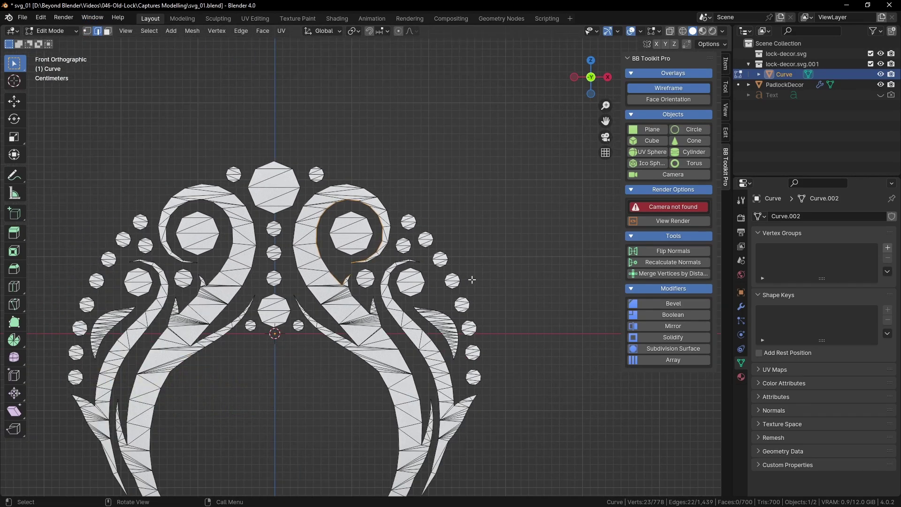
# Enable X-ray and select the boundary edges around the upper part and branches of the large right-hand scroll.
pyautogui.click(672, 33)
pyautogui.scroll(5, 328, 318)
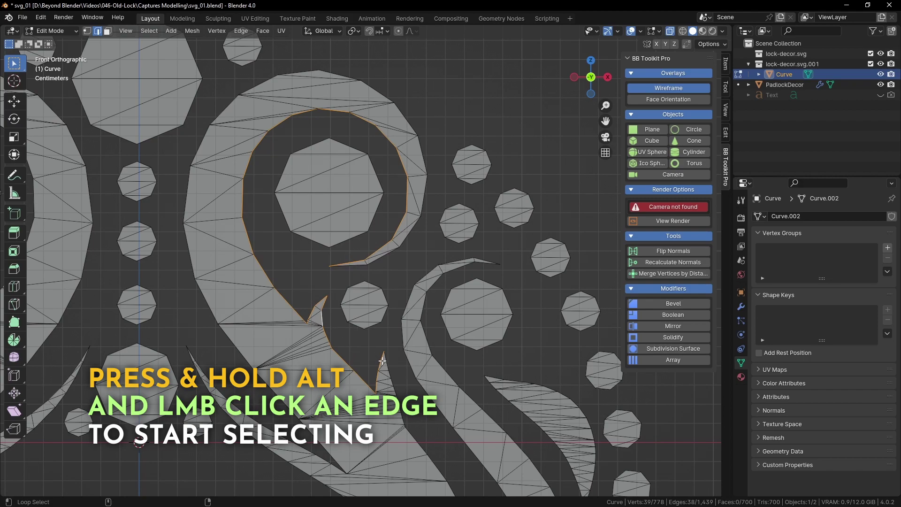
pyautogui.keyDown('alt'); pyautogui.click(392, 372); pyautogui.keyUp('alt')
pyautogui.scroll(-2, 403, 393)
pyautogui.keyDown('shift'); pyautogui.moveTo(403, 394); pyautogui.dragTo(433, 362, button='middle'); pyautogui.keyUp('shift')
pyautogui.keyDown('alt'); pyautogui.keyDown('shift'); pyautogui.click(412, 119); pyautogui.keyUp('shift'); pyautogui.keyUp('alt')
pyautogui.keyDown('alt'); pyautogui.keyDown('shift'); pyautogui.click(292, 128); pyautogui.keyUp('shift'); pyautogui.keyUp('alt')
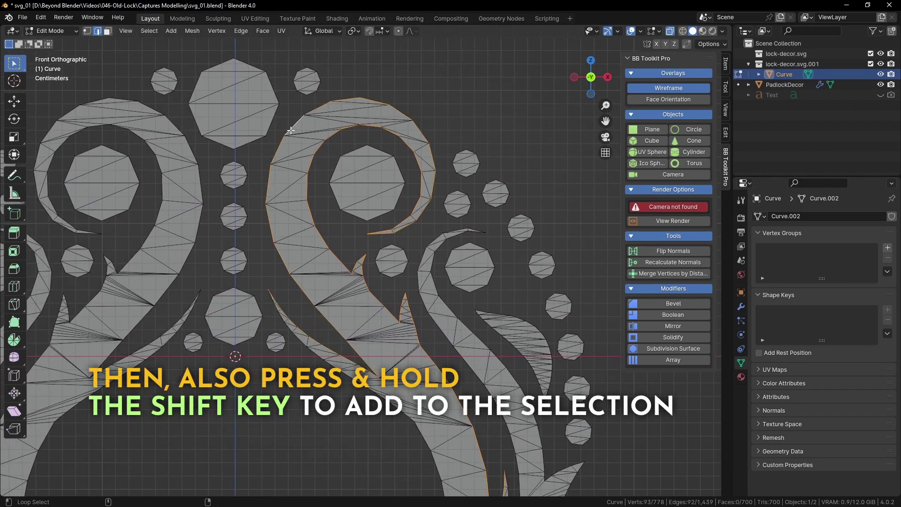
pyautogui.keyDown('alt'); pyautogui.keyDown('shift'); pyautogui.click(337, 370); pyautogui.keyUp('shift'); pyautogui.keyUp('alt')
# Add the boundary edges of the large right-hand scroll's lower body and tail to the selection.
pyautogui.keyDown('shift'); pyautogui.moveTo(461, 487); pyautogui.dragTo(413, 186, button='middle'); pyautogui.keyUp('shift')
pyautogui.keyDown('shift'); pyautogui.moveTo(440, 397); pyautogui.dragTo(279, 326, button='middle'); pyautogui.keyUp('shift')
pyautogui.keyDown('alt'); pyautogui.keyDown('shift'); pyautogui.click(467, 313); pyautogui.keyUp('shift'); pyautogui.keyUp('alt')
pyautogui.scroll(4, 468, 314)
pyautogui.keyDown('shift'); pyautogui.moveTo(366, 383); pyautogui.dragTo(406, 414, button='middle'); pyautogui.keyUp('shift')
pyautogui.scroll(11, 440, 294)
pyautogui.scroll(-10, 406, 413)
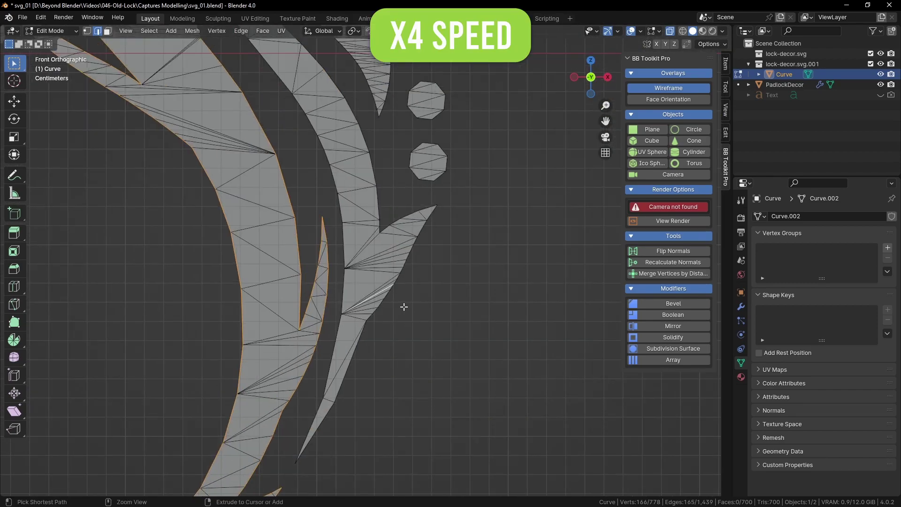
# Add the outlines of the slender outer strand and the separate curved leaf on the right half to the selection.
pyautogui.keyDown('alt'); pyautogui.keyDown('shift'); pyautogui.click(358, 353); pyautogui.keyUp('shift'); pyautogui.keyUp('alt')
pyautogui.keyDown('alt'); pyautogui.keyDown('shift'); pyautogui.click(333, 353); pyautogui.keyUp('shift'); pyautogui.keyUp('alt')
pyautogui.keyDown('alt'); pyautogui.keyDown('shift'); pyautogui.click(378, 202); pyautogui.keyUp('shift'); pyautogui.keyUp('alt')
pyautogui.keyDown('shift'); pyautogui.moveTo(378, 203); pyautogui.dragTo(459, 463, button='middle'); pyautogui.keyUp('shift')
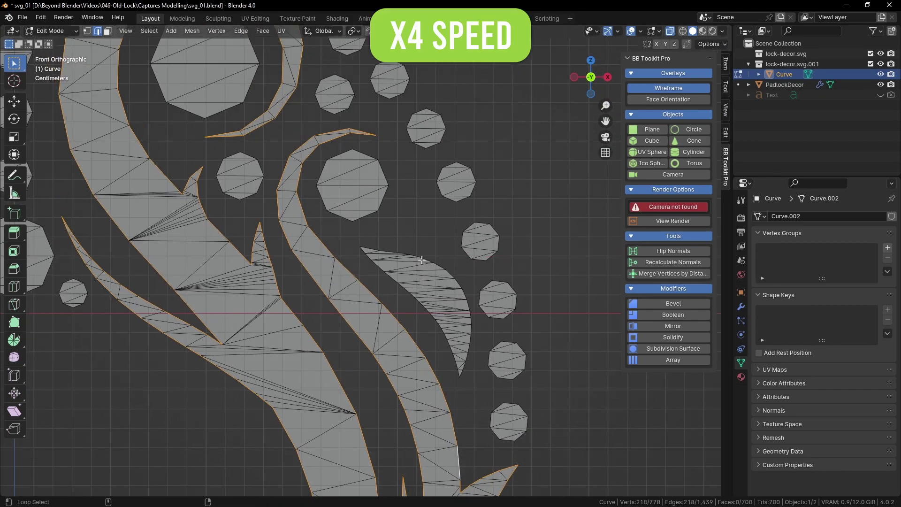
pyautogui.keyDown('alt'); pyautogui.keyDown('shift'); pyautogui.click(397, 280); pyautogui.keyUp('shift'); pyautogui.keyUp('alt')
pyautogui.scroll(-6, 397, 280)
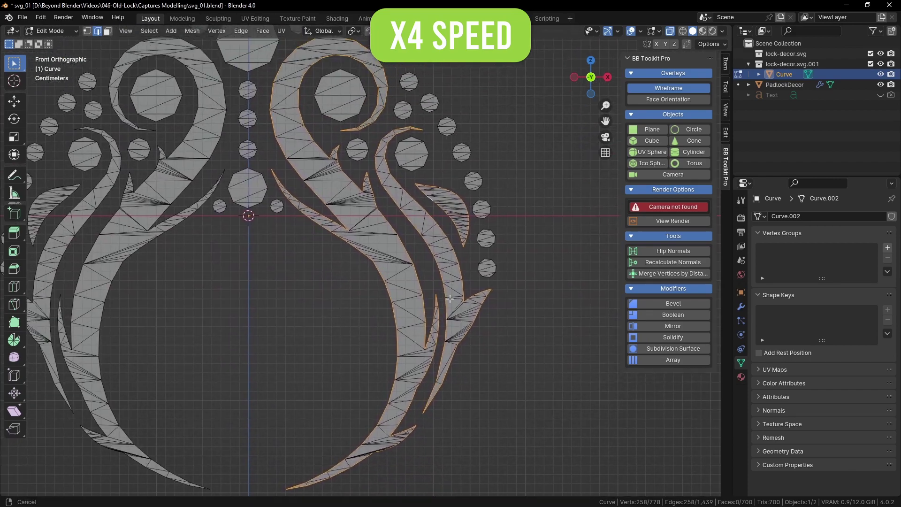
# Add the outlines of the circles beside the right-hand scrolls and along the outer right rim to the selection.
pyautogui.scroll(5, 366, 259)
pyautogui.keyDown('alt'); pyautogui.keyDown('shift'); pyautogui.click(446, 312); pyautogui.keyUp('shift'); pyautogui.keyUp('alt')
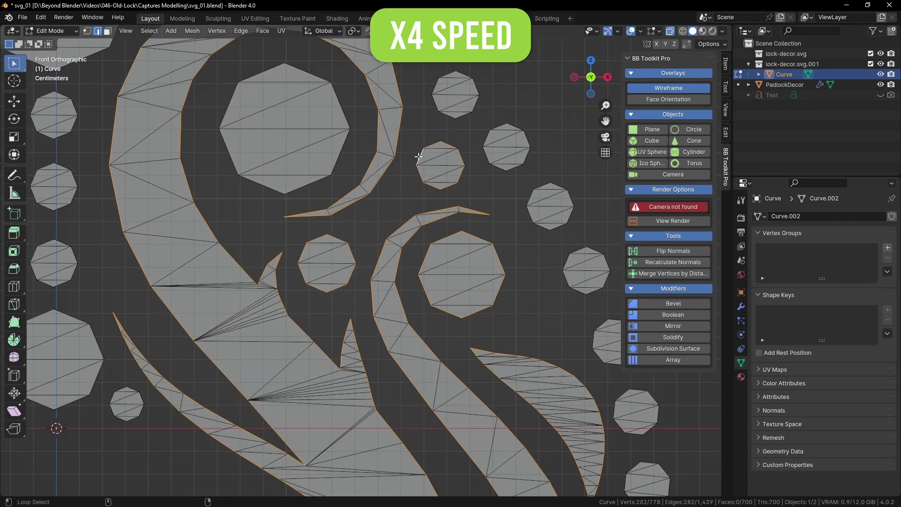
pyautogui.keyDown('alt'); pyautogui.keyDown('shift'); pyautogui.click(604, 322); pyautogui.keyUp('shift'); pyautogui.keyUp('alt')
pyautogui.keyDown('shift'); pyautogui.moveTo(580, 364); pyautogui.dragTo(461, 336, button='middle'); pyautogui.keyUp('shift')
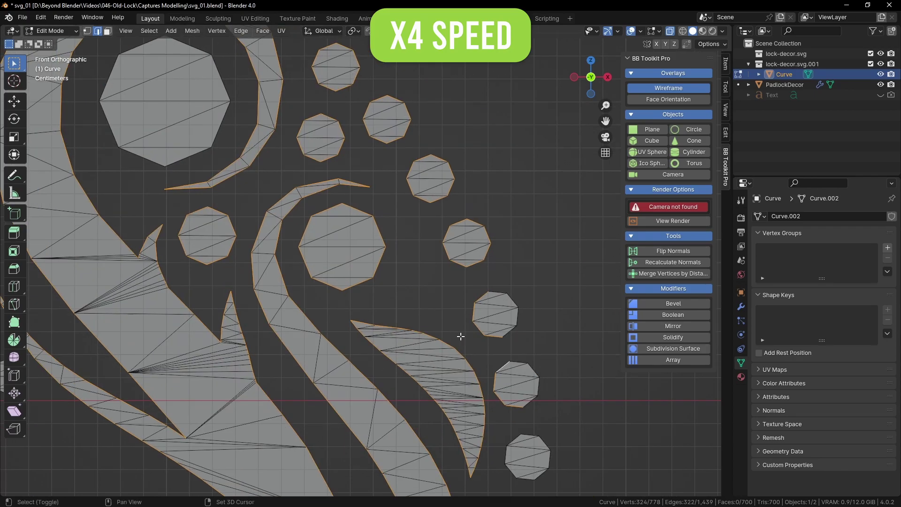
pyautogui.keyDown('alt'); pyautogui.keyDown('shift'); pyautogui.click(513, 300); pyautogui.keyUp('shift'); pyautogui.keyUp('alt')
pyautogui.keyDown('shift'); pyautogui.moveTo(535, 373); pyautogui.dragTo(495, 266, button='middle'); pyautogui.keyUp('shift')
pyautogui.keyDown('alt'); pyautogui.keyDown('shift'); pyautogui.click(496, 264); pyautogui.keyUp('shift'); pyautogui.keyUp('alt')
pyautogui.keyDown('alt'); pyautogui.keyDown('shift'); pyautogui.click(512, 337); pyautogui.keyUp('shift'); pyautogui.keyUp('alt')
pyautogui.keyDown('alt'); pyautogui.keyDown('shift'); pyautogui.click(493, 448); pyautogui.keyUp('shift'); pyautogui.keyUp('alt')
# Add the outlines of the circles along the central axis and the small one beside it to the selection.
pyautogui.keyDown('shift'); pyautogui.moveTo(493, 448); pyautogui.dragTo(308, 303, button='middle'); pyautogui.keyUp('shift')
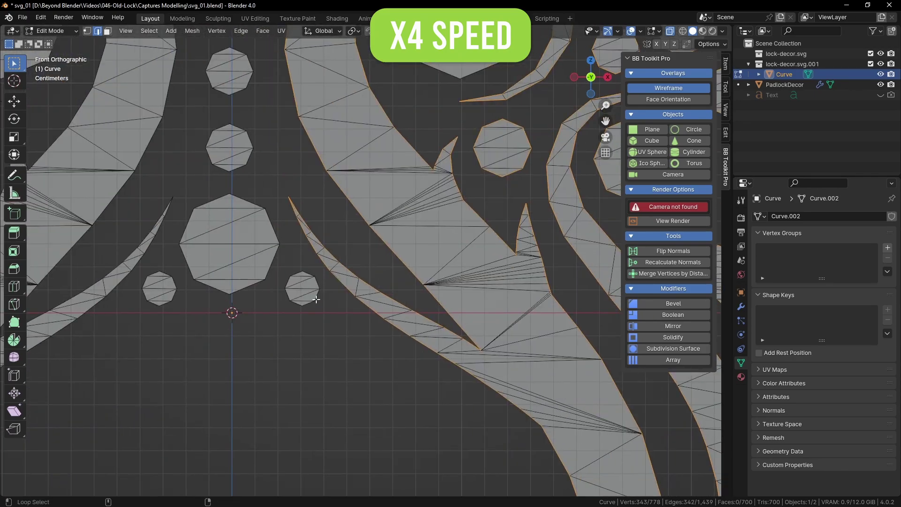
pyautogui.scroll(2, 218, 126)
pyautogui.keyDown('alt'); pyautogui.keyDown('shift'); pyautogui.click(267, 164); pyautogui.keyUp('shift'); pyautogui.keyUp('alt')
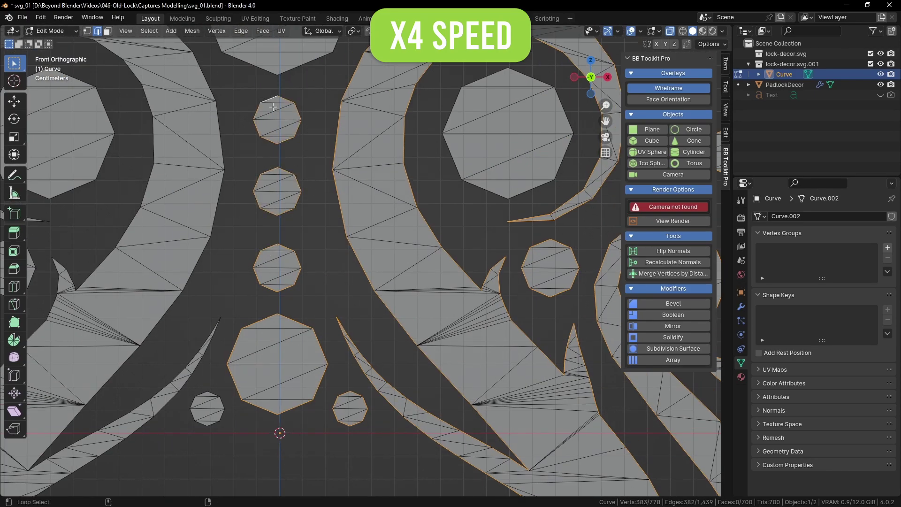
pyautogui.keyDown('shift'); pyautogui.moveTo(264, 97); pyautogui.dragTo(310, 291, button='middle'); pyautogui.keyUp('shift')
pyautogui.keyDown('alt'); pyautogui.keyDown('shift'); pyautogui.click(296, 124); pyautogui.keyUp('shift'); pyautogui.keyUp('alt')
pyautogui.keyDown('alt'); pyautogui.keyDown('shift'); pyautogui.click(468, 145); pyautogui.keyUp('shift'); pyautogui.keyUp('alt')
pyautogui.scroll(-5, 468, 145)
pyautogui.keyDown('shift'); pyautogui.moveTo(470, 282); pyautogui.dragTo(425, 139, button='middle'); pyautogui.keyUp('shift')
# Switch to wireframe shading, check the right half's selected outline and add a missed boundary edge to the selection.
pyautogui.click(683, 31)
pyautogui.scroll(-3, 522, 281)
pyautogui.keyDown('shift'); pyautogui.moveTo(522, 280); pyautogui.dragTo(502, 253, button='middle'); pyautogui.keyUp('shift')
pyautogui.scroll(2, 502, 253)
pyautogui.scroll(7, 516, 199)
pyautogui.keyDown('alt'); pyautogui.keyDown('shift'); pyautogui.click(403, 286); pyautogui.keyUp('shift'); pyautogui.keyUp('alt')
pyautogui.scroll(-4, 412, 285)
pyautogui.keyDown('shift'); pyautogui.moveTo(454, 320); pyautogui.dragTo(532, 166, button='middle'); pyautogui.keyUp('shift')
pyautogui.keyDown('shift'); pyautogui.moveTo(441, 360); pyautogui.dragTo(511, 238, button='middle'); pyautogui.keyUp('shift')
pyautogui.keyDown('shift'); pyautogui.moveTo(524, 195); pyautogui.dragTo(504, 378, button='middle'); pyautogui.keyUp('shift')
pyautogui.keyDown('shift'); pyautogui.moveTo(466, 129); pyautogui.dragTo(431, 237, button='middle'); pyautogui.keyUp('shift')
pyautogui.scroll(-3, 432, 238)
# Invert the selection and remove the inner edges with Limited Dissolve.
pyautogui.click(148, 31)
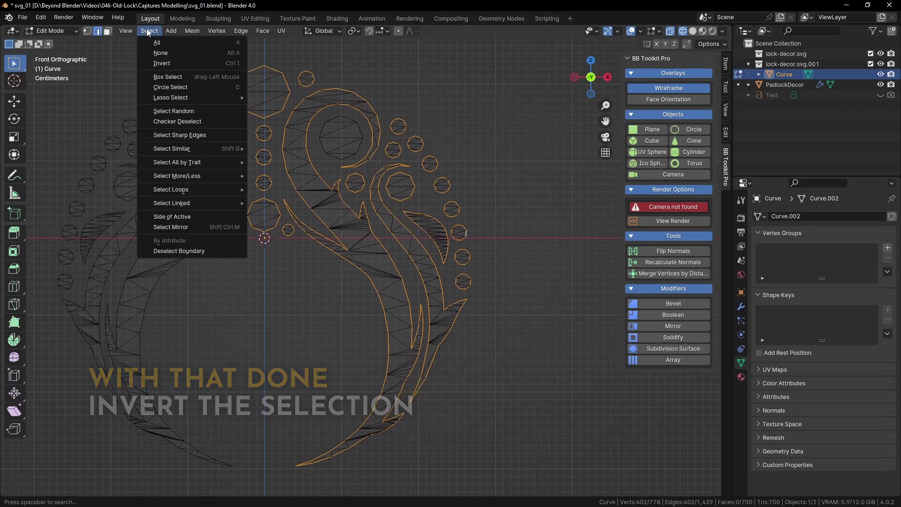
pyautogui.click(208, 62)
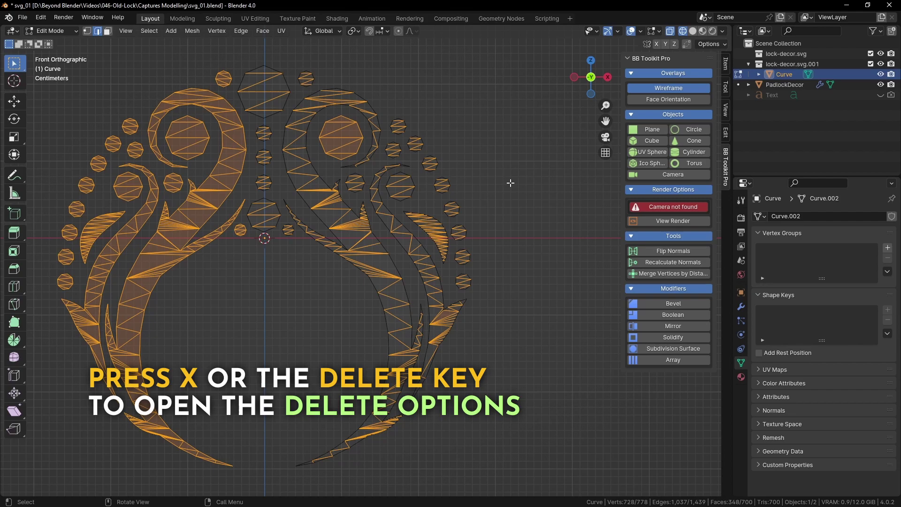
pyautogui.press('x')
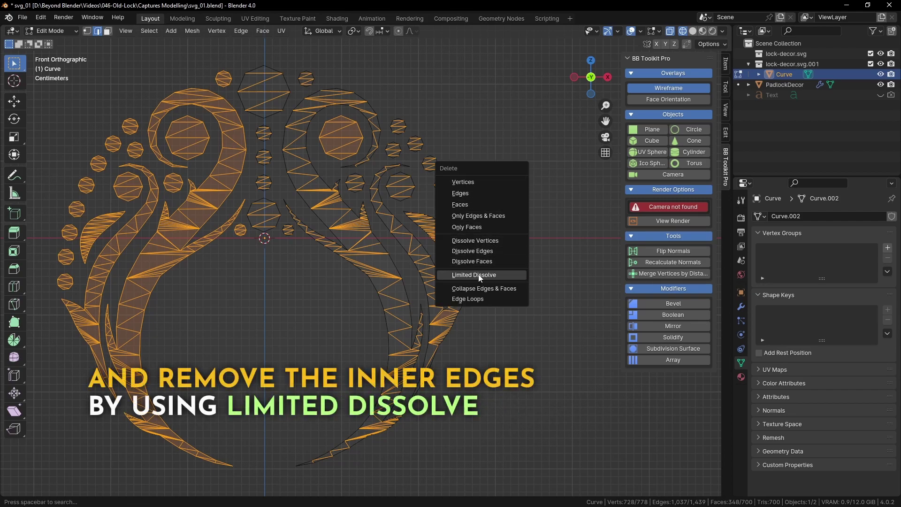
pyautogui.click(479, 275)
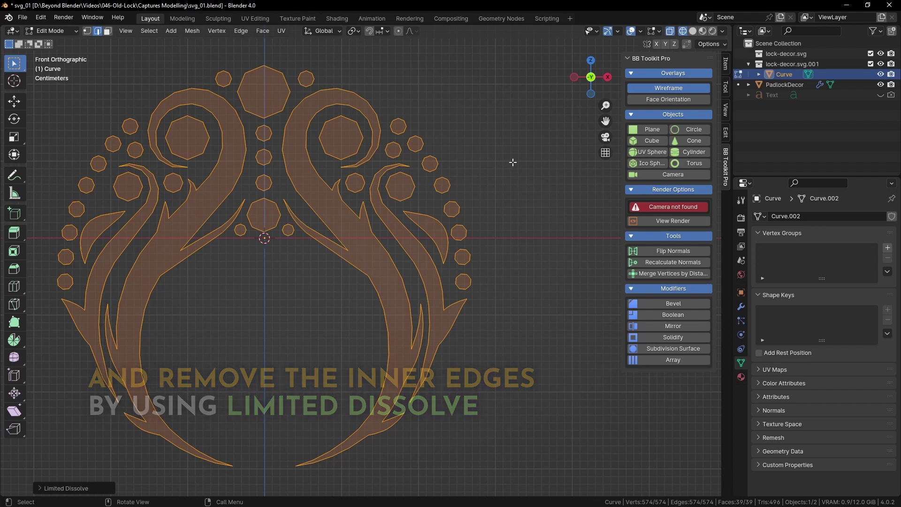
# Deselect everything and return the viewport to solid shading.
pyautogui.hotkey('alt', 'a')
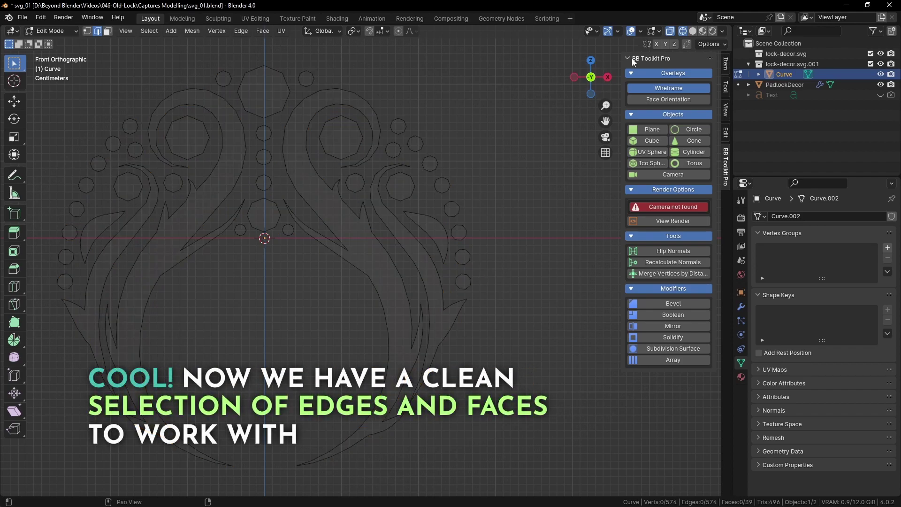
pyautogui.click(693, 31)
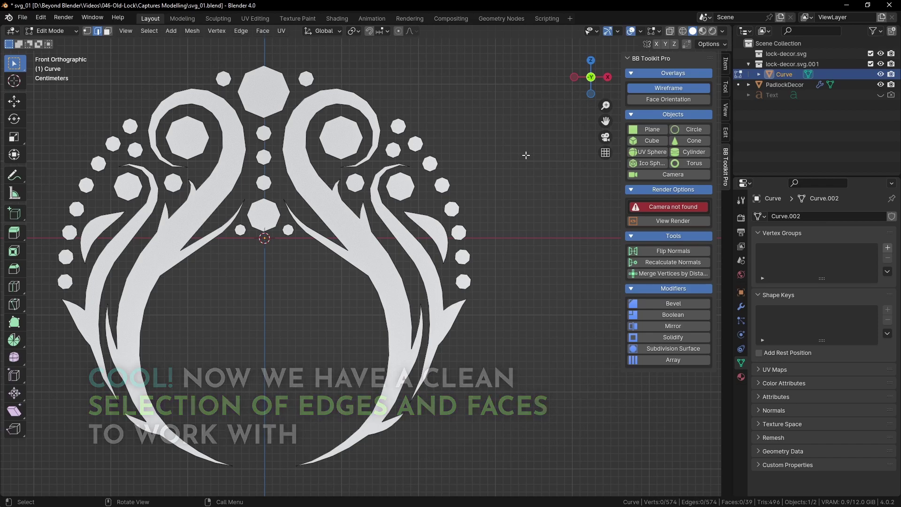
# Switch to vertex selection and turn on X-ray so the outline vertices can be selected through the decoration.
pyautogui.scroll(-3, 524, 161)
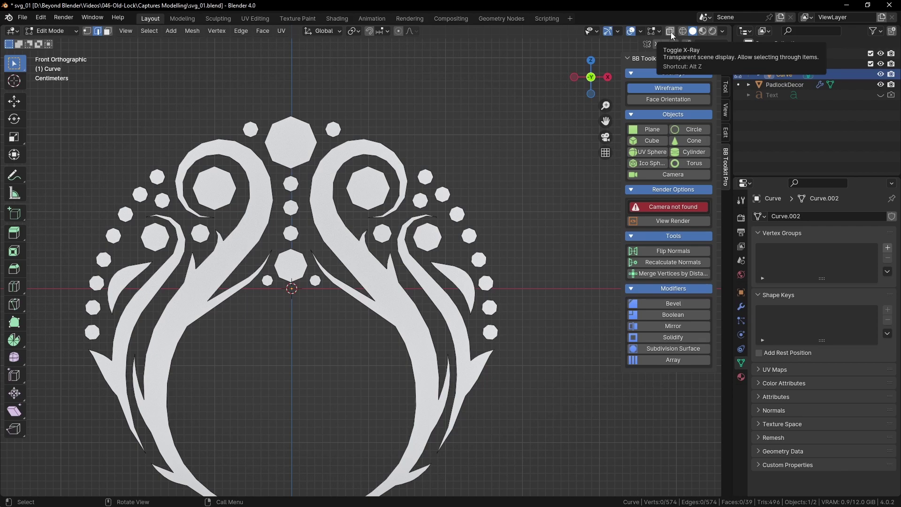
pyautogui.scroll(2, 493, 187)
pyautogui.click(88, 31)
pyautogui.scroll(6, 408, 245)
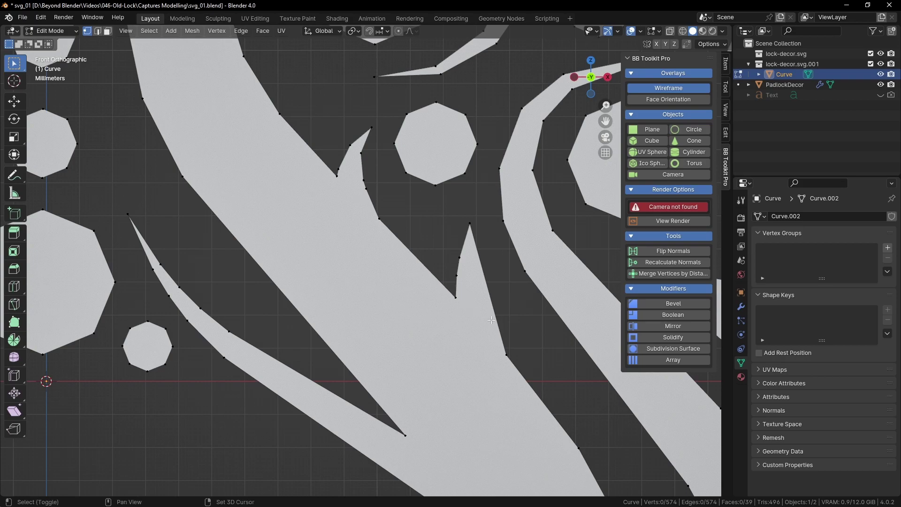
pyautogui.keyDown('shift'); pyautogui.moveTo(491, 321); pyautogui.dragTo(396, 198, button='middle'); pyautogui.keyUp('shift')
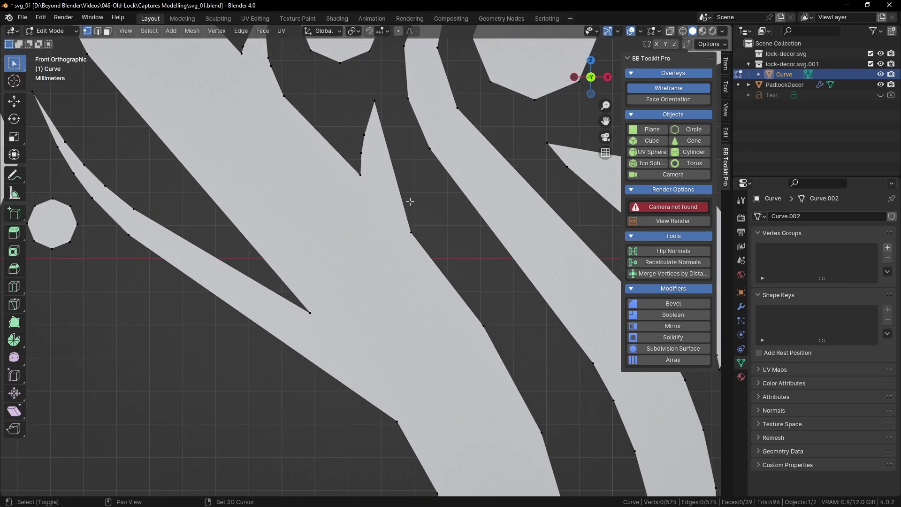
pyautogui.keyDown('shift'); pyautogui.moveTo(544, 137); pyautogui.dragTo(504, 205, button='middle'); pyautogui.keyUp('shift')
pyautogui.scroll(-5, 446, 218)
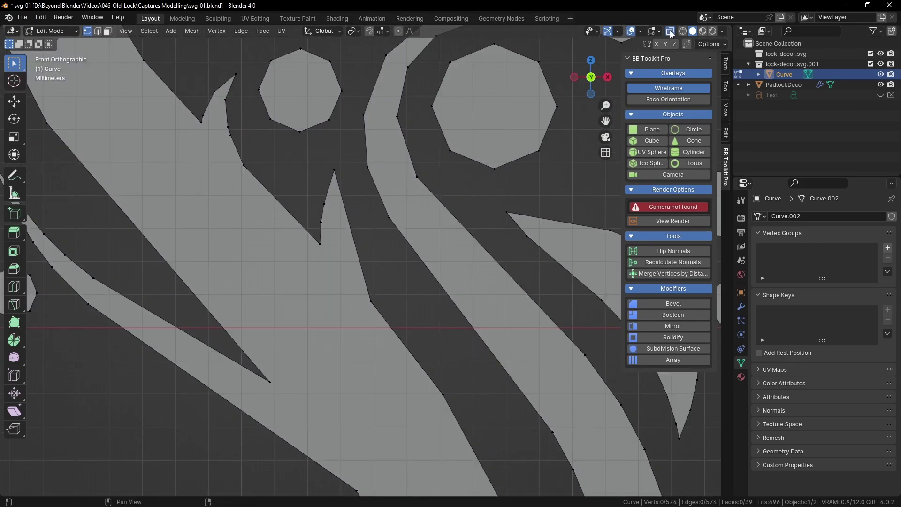
pyautogui.moveTo(446, 217)
pyautogui.keyDown('shift'); pyautogui.mouseDown(button='middle')
pyautogui.moveTo(479, 247)
pyautogui.moveTo(463, 222)
pyautogui.mouseUp(button='middle'); pyautogui.keyUp('shift')
pyautogui.keyDown('shift'); pyautogui.moveTo(400, 264); pyautogui.dragTo(423, 264, button='middle'); pyautogui.keyUp('shift')
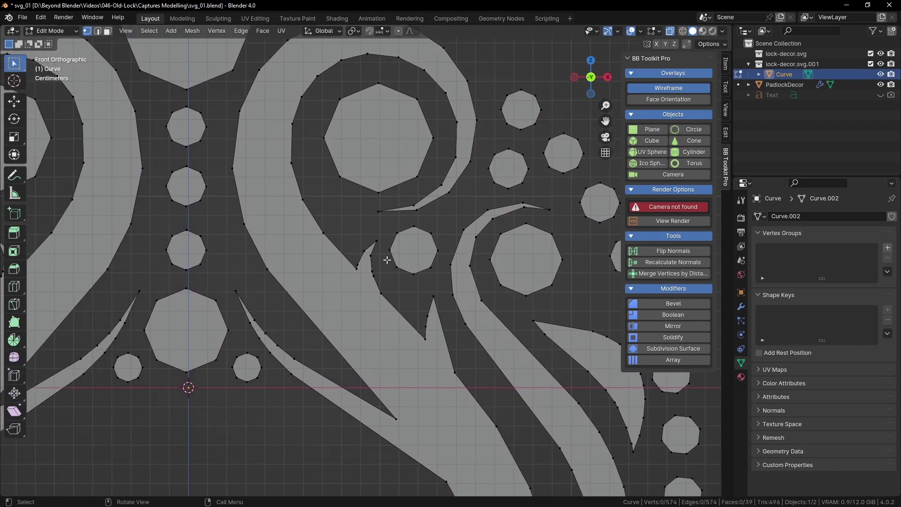
# Merge the two close vertices in the notch of the right branch's small upper spike at the last selected one.
pyautogui.scroll(8, 423, 258)
pyautogui.click(398, 237)
pyautogui.keyDown('shift'); pyautogui.click(393, 258); pyautogui.keyUp('shift')
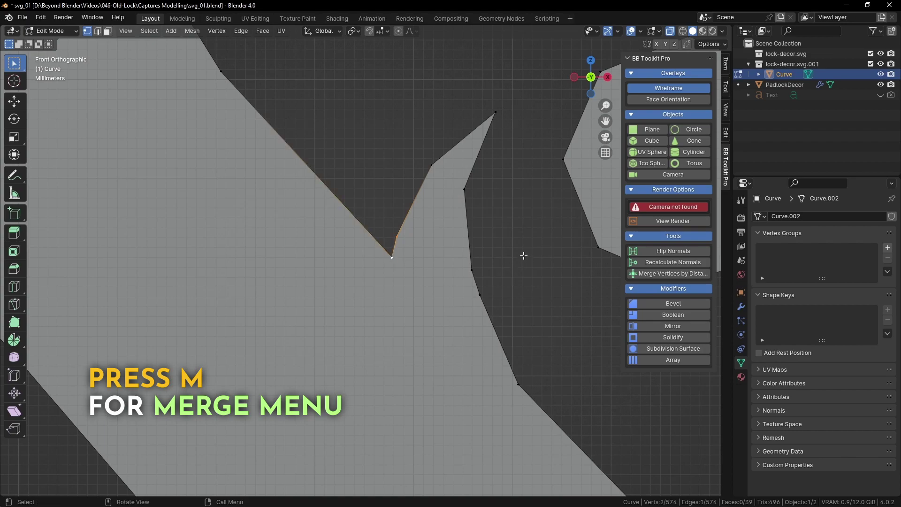
pyautogui.press('m')
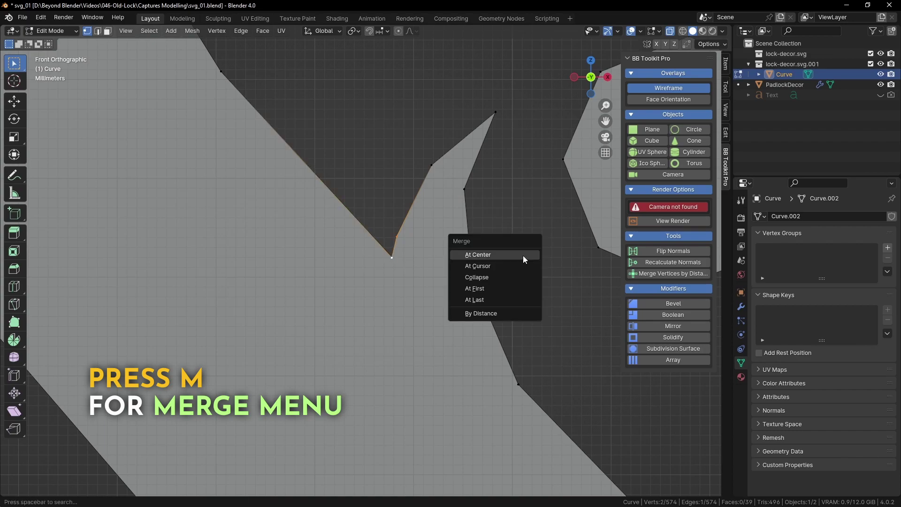
pyautogui.click(481, 301)
# Merge the two close vertices on the outer side of the same small spike at their center.
pyautogui.click(472, 268)
pyautogui.keyDown('shift'); pyautogui.click(484, 300); pyautogui.keyUp('shift')
pyautogui.press('m')
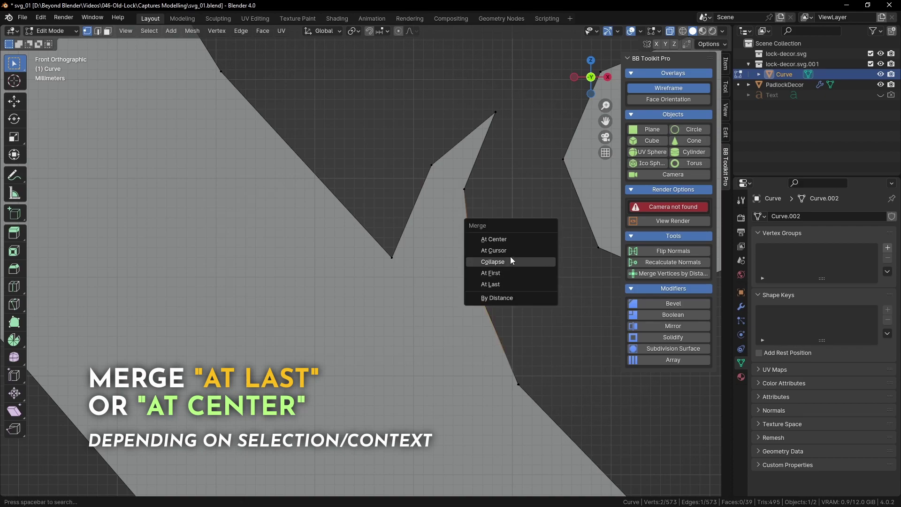
pyautogui.click(506, 241)
pyautogui.click(529, 276)
pyautogui.scroll(-6, 529, 277)
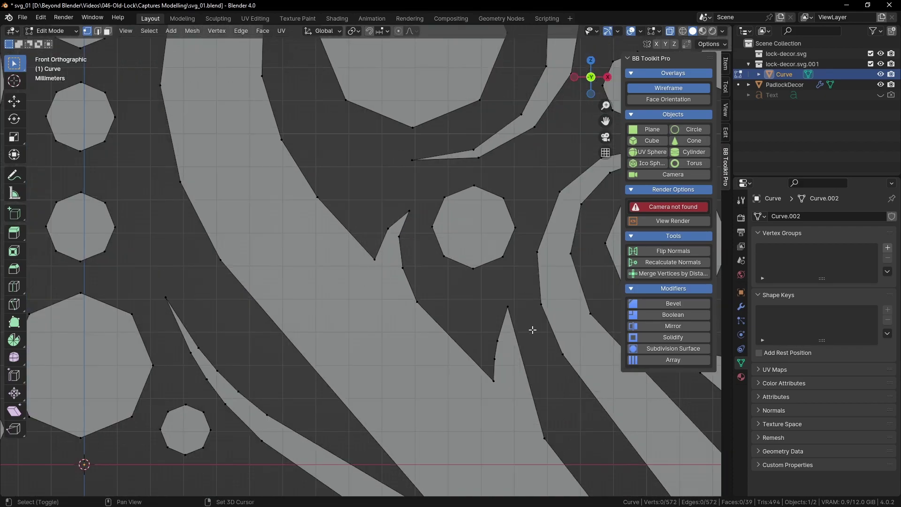
# Merge the two vertices on the inner edge of the next spike down the right branch at their center.
pyautogui.keyDown('shift'); pyautogui.moveTo(531, 330); pyautogui.dragTo(479, 193, button='middle'); pyautogui.keyUp('shift')
pyautogui.scroll(3, 483, 216)
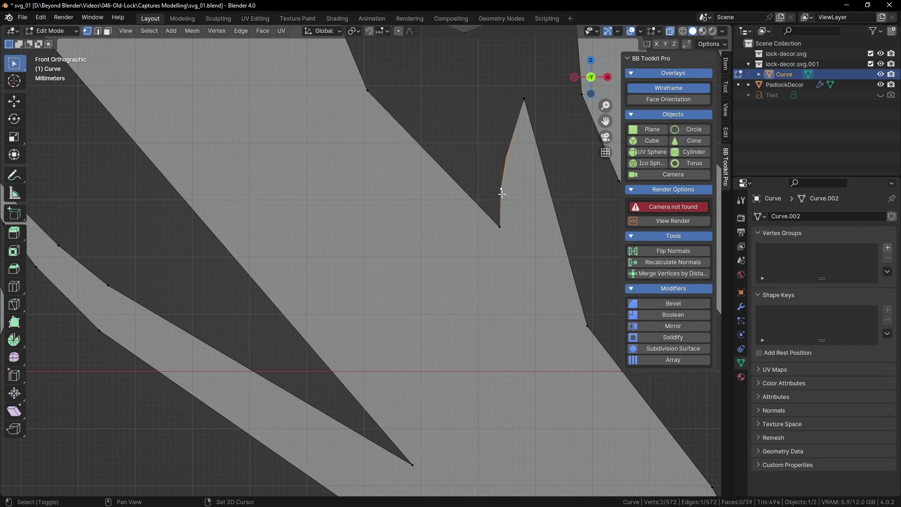
pyautogui.press('m')
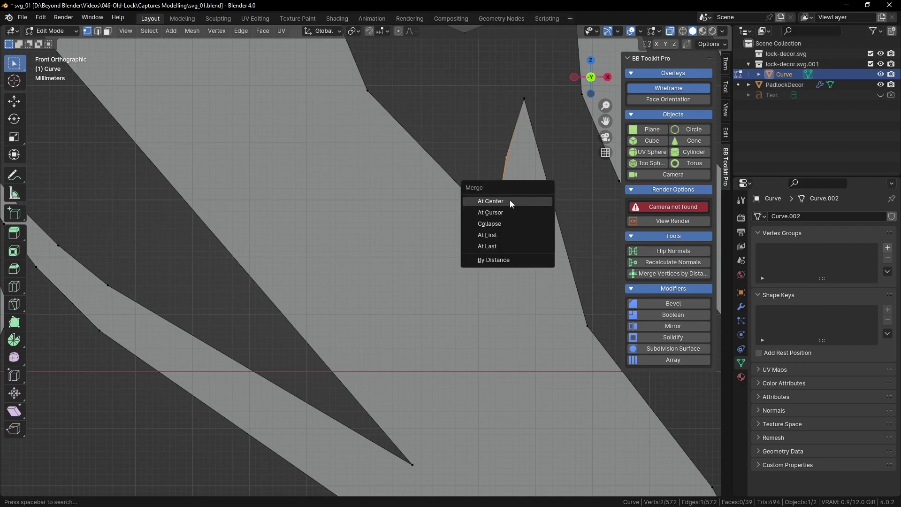
pyautogui.click(510, 200)
# Slide the merged vertex slightly toward the spike's tip and move it about 1.6 mm upward to smooth the edge.
pyautogui.hotkey('shift', 'v')
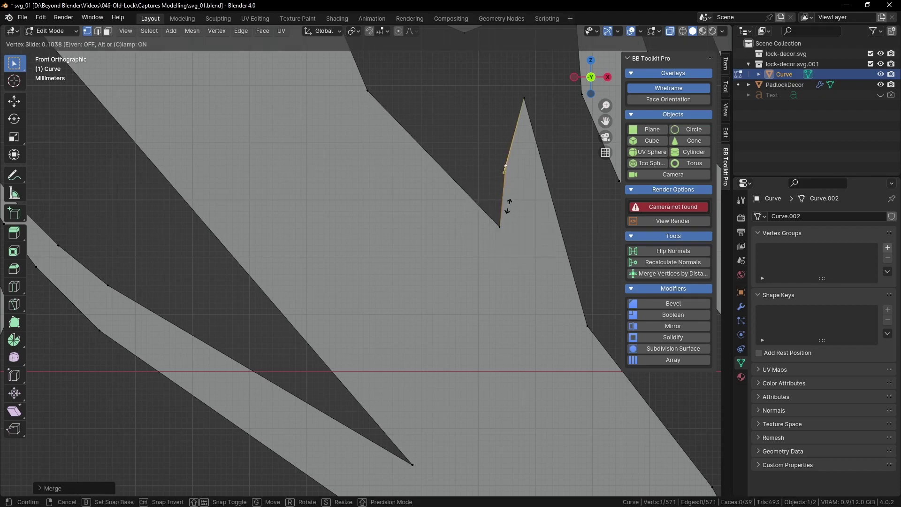
pyautogui.click(508, 203)
pyautogui.press('g')
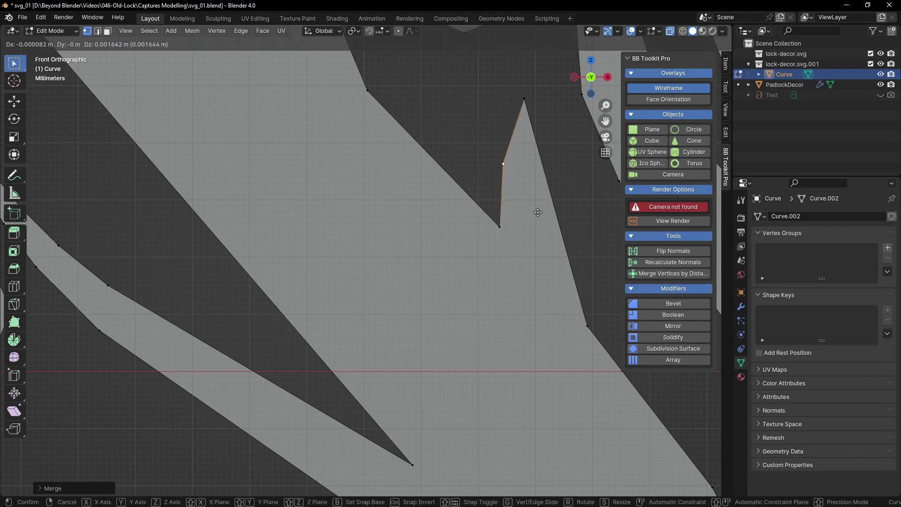
pyautogui.click(538, 213)
pyautogui.scroll(-4, 521, 263)
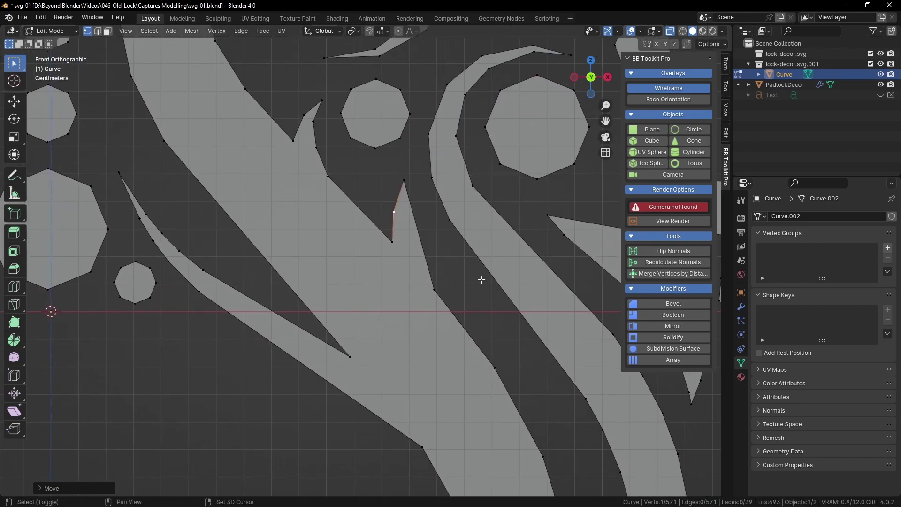
# Subdivide the spike's long outer edge and move the new vertex about 2.3 mm inward and down to curve it.
pyautogui.click(424, 244)
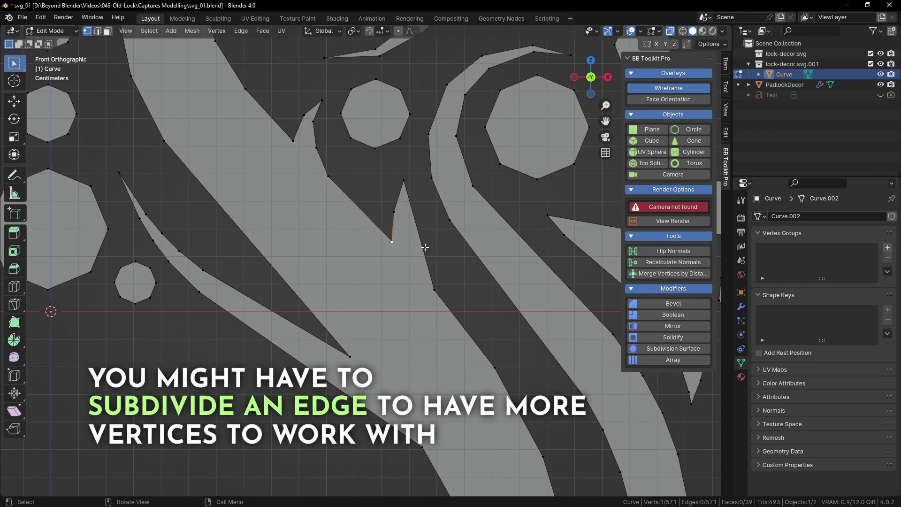
pyautogui.rightClick(449, 250)
pyautogui.click(402, 256)
pyautogui.click(419, 237)
pyautogui.press('g')
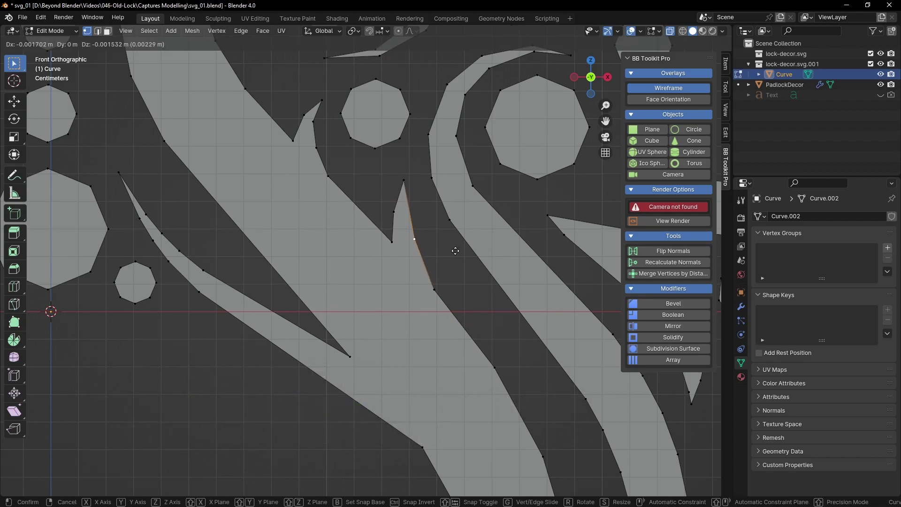
pyautogui.click(455, 251)
# Examine the right branch's outline from the central circles down to its lower notch for vertices packed too closely.
pyautogui.scroll(-3, 465, 292)
pyautogui.scroll(2, 460, 270)
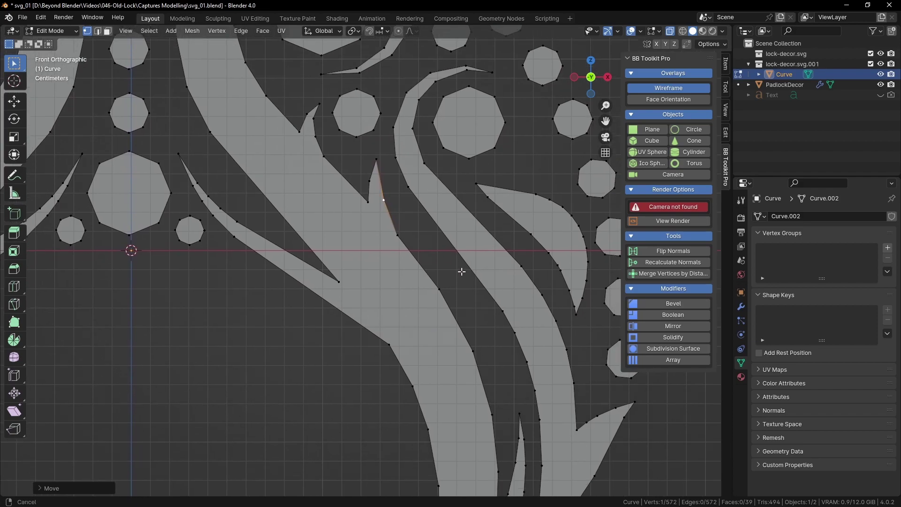
pyautogui.keyDown('shift'); pyautogui.moveTo(475, 296); pyautogui.dragTo(466, 226, button='middle'); pyautogui.keyUp('shift')
pyautogui.keyDown('shift'); pyautogui.moveTo(343, 187); pyautogui.dragTo(418, 259, button='middle'); pyautogui.keyUp('shift')
pyautogui.keyDown('shift'); pyautogui.moveTo(344, 166); pyautogui.dragTo(452, 276, button='middle'); pyautogui.keyUp('shift')
pyautogui.scroll(6, 418, 278)
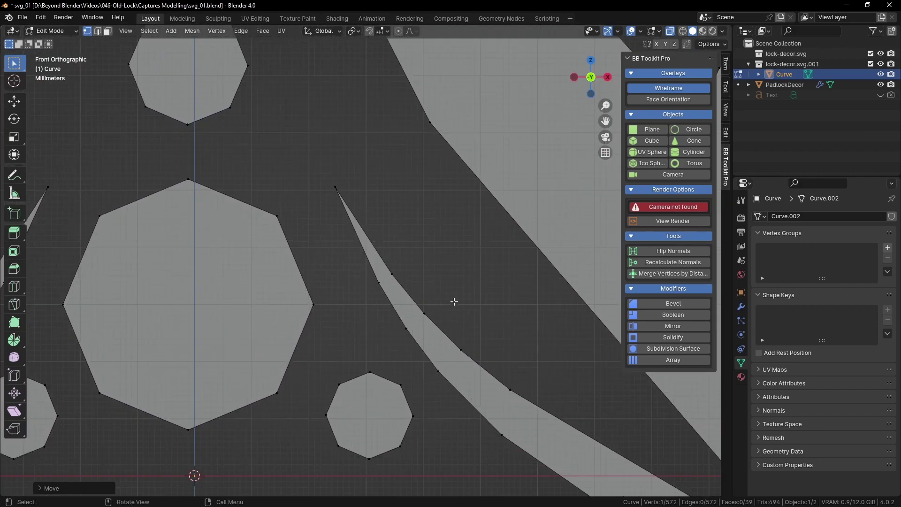
pyautogui.scroll(-2, 454, 302)
pyautogui.keyDown('shift'); pyautogui.moveTo(459, 312); pyautogui.dragTo(415, 297, button='middle'); pyautogui.keyUp('shift')
pyautogui.scroll(-2, 413, 301)
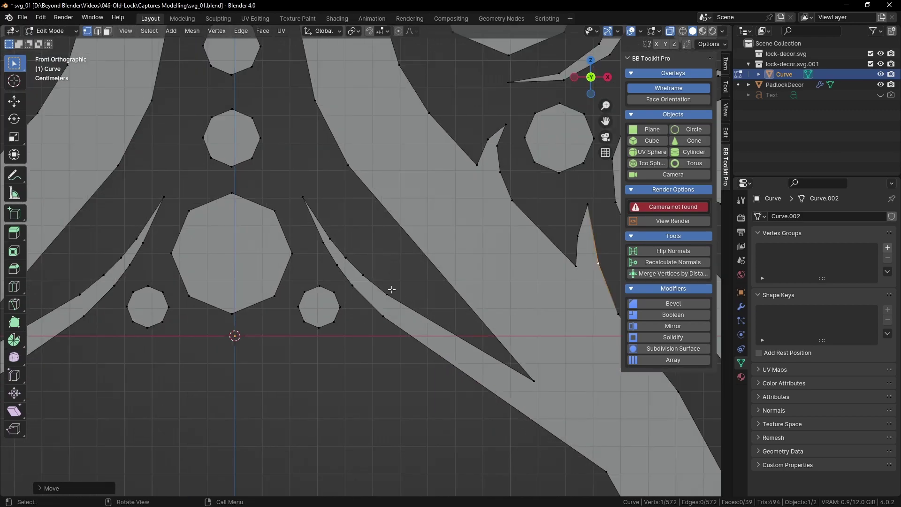
pyautogui.keyDown('shift'); pyautogui.moveTo(484, 294); pyautogui.dragTo(349, 163, button='middle'); pyautogui.keyUp('shift')
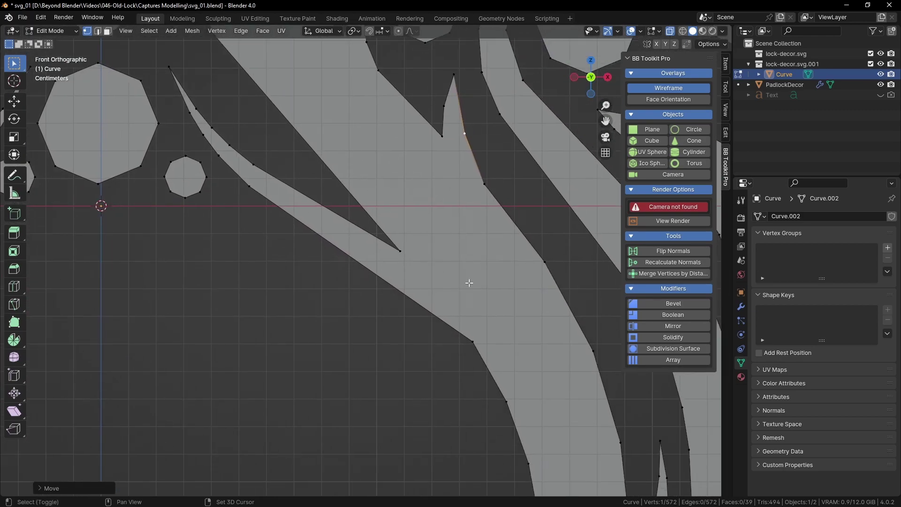
pyautogui.keyDown('shift'); pyautogui.moveTo(535, 377); pyautogui.dragTo(406, 233, button='middle'); pyautogui.keyUp('shift')
pyautogui.keyDown('shift'); pyautogui.moveTo(500, 362); pyautogui.dragTo(448, 257, button='middle'); pyautogui.keyUp('shift')
pyautogui.keyDown('shift'); pyautogui.moveTo(462, 344); pyautogui.dragTo(430, 252, button='middle'); pyautogui.keyUp('shift')
pyautogui.scroll(4, 430, 275)
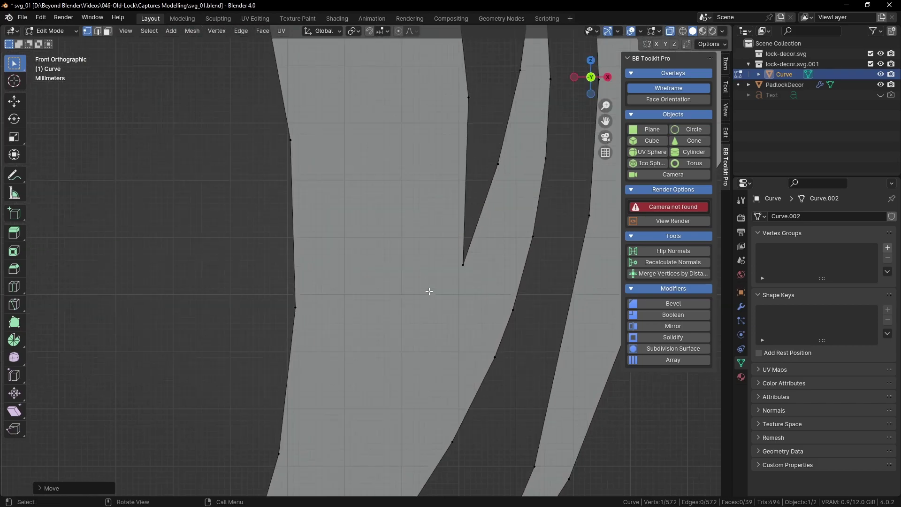
# Switch to wireframe shading and merge the two close vertices on the outer edge below the narrow notch at their center.
pyautogui.scroll(-5, 429, 293)
pyautogui.scroll(4, 429, 294)
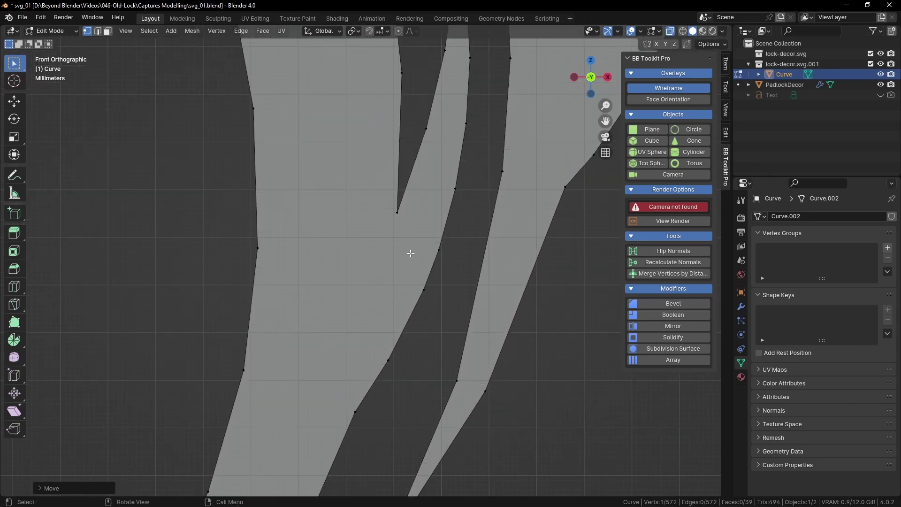
pyautogui.click(412, 229)
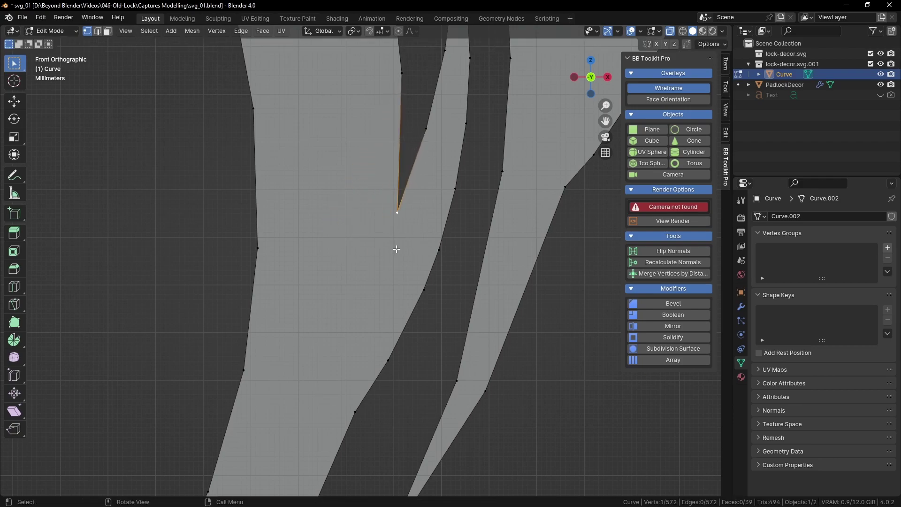
pyautogui.scroll(-1, 447, 286)
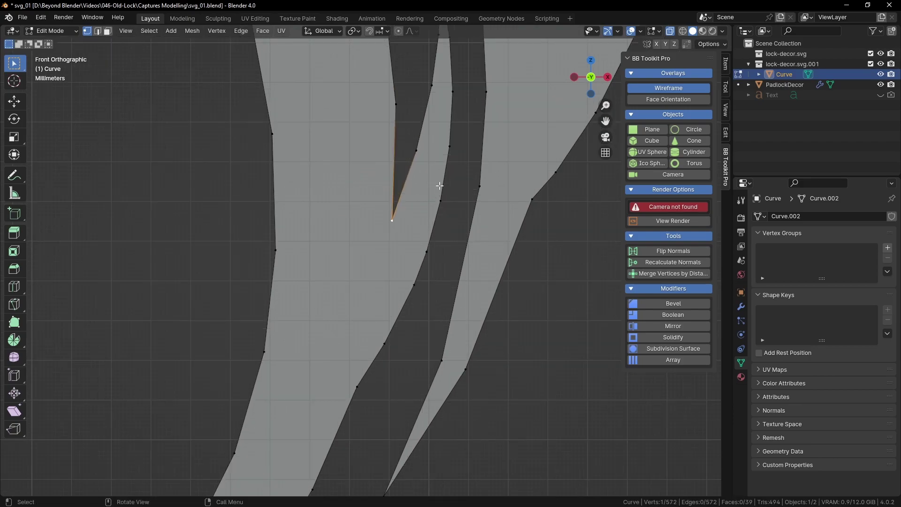
pyautogui.scroll(-1, 440, 186)
pyautogui.click(682, 32)
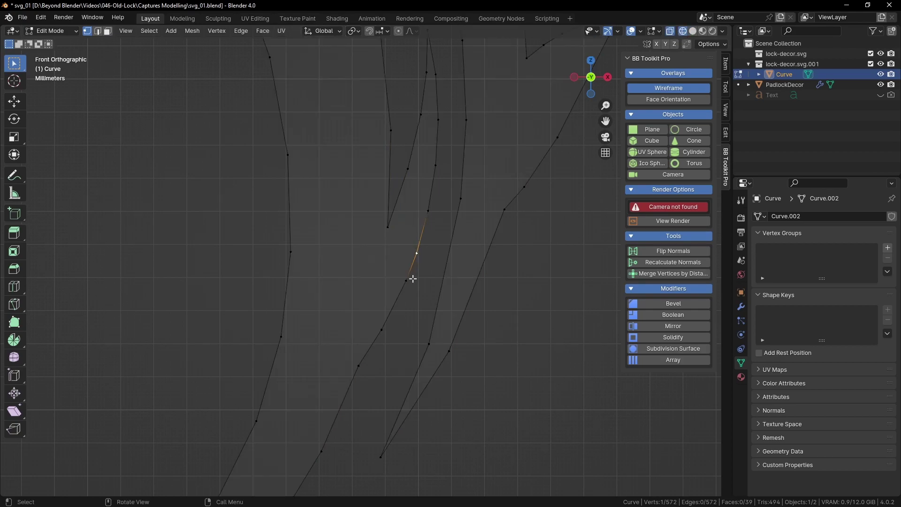
pyautogui.press('x')
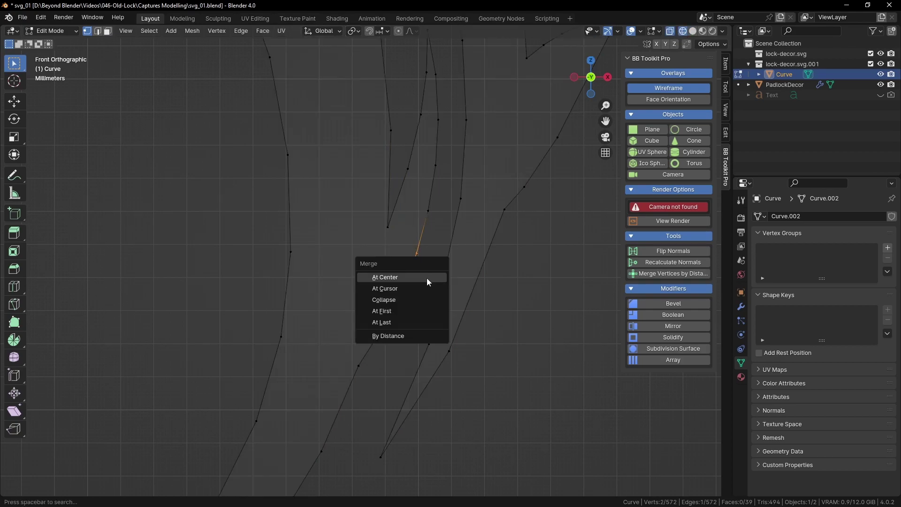
pyautogui.click(427, 277)
# Move the vertex near the tip on the lower spike's upper edge about 6.5 mm toward the notch.
pyautogui.keyDown('shift'); pyautogui.moveTo(496, 335); pyautogui.dragTo(541, 229, button='middle'); pyautogui.keyUp('shift')
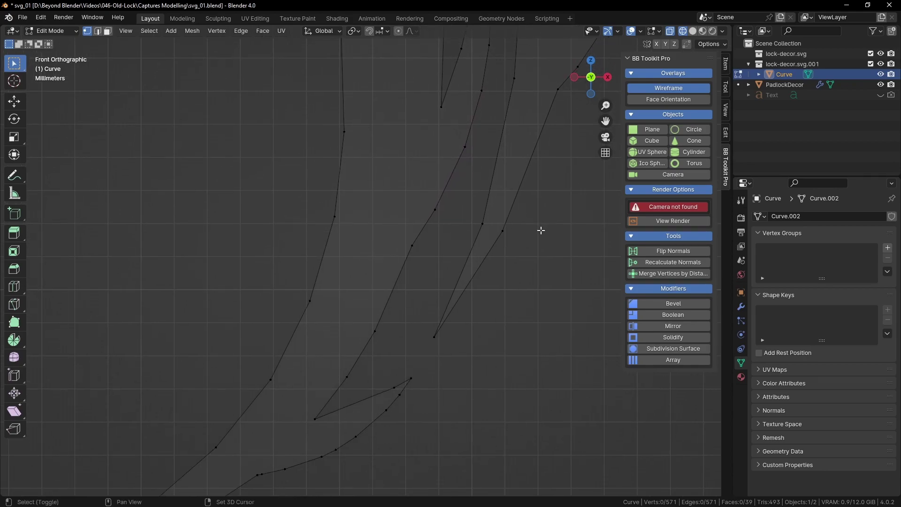
pyautogui.keyDown('shift'); pyautogui.moveTo(470, 331); pyautogui.dragTo(493, 262, button='middle'); pyautogui.keyUp('shift')
pyautogui.scroll(2, 468, 284)
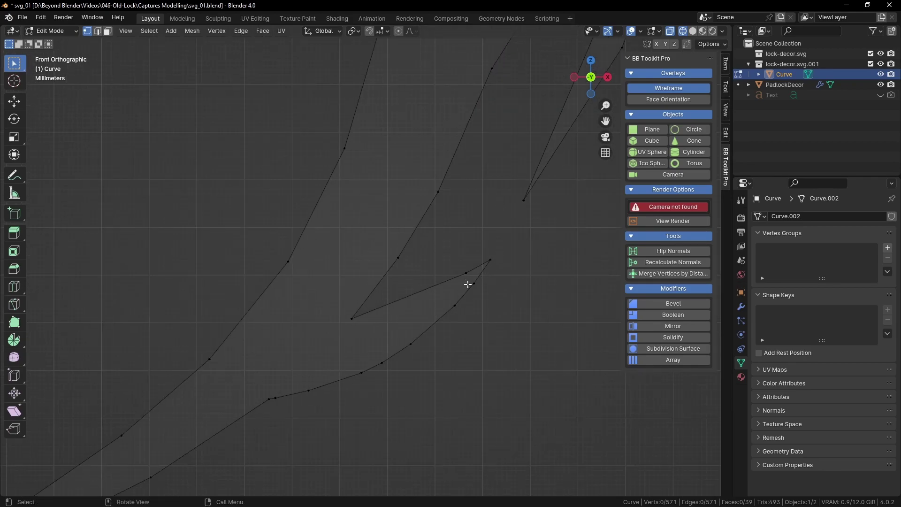
pyautogui.press('g')
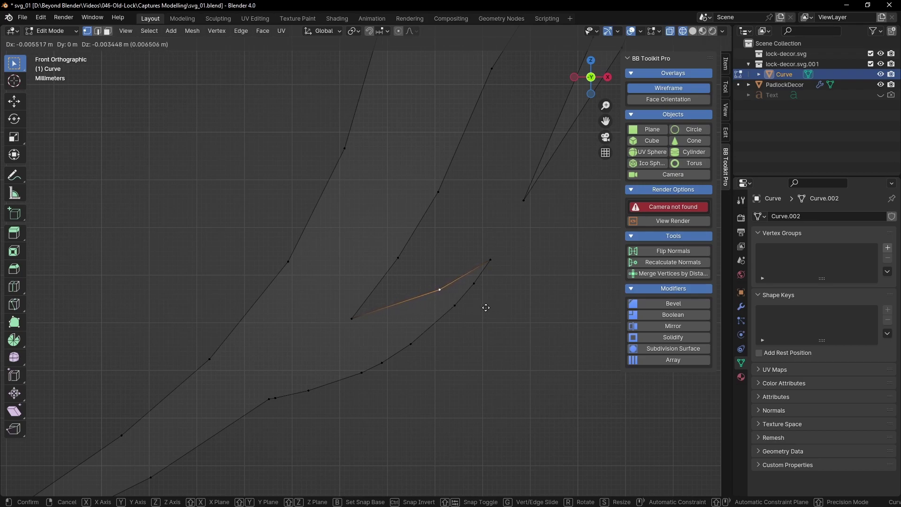
pyautogui.click(486, 308)
# Subdivide the edge between the moved vertex and the notch and lower the new vertex slightly to curve the edge.
pyautogui.keyDown('shift'); pyautogui.click(352, 319); pyautogui.keyUp('shift')
pyautogui.rightClick(512, 297)
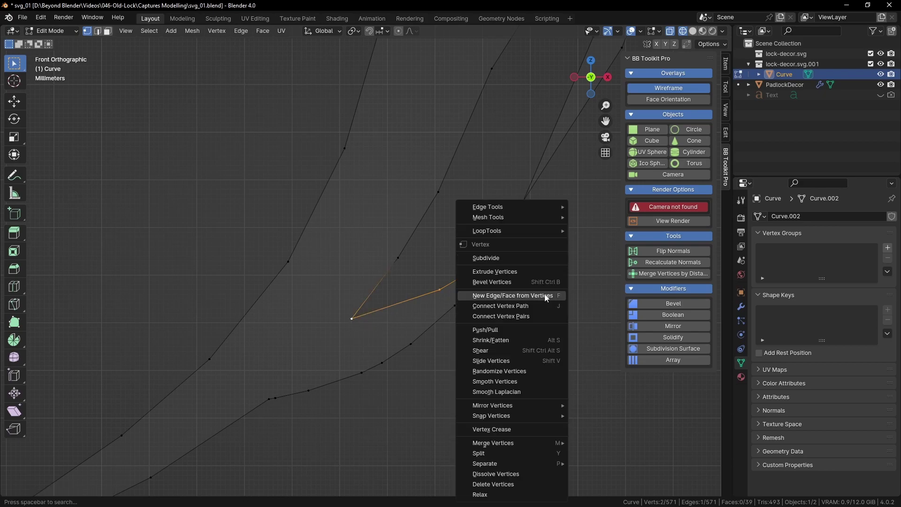
pyautogui.click(493, 257)
pyautogui.click(405, 308)
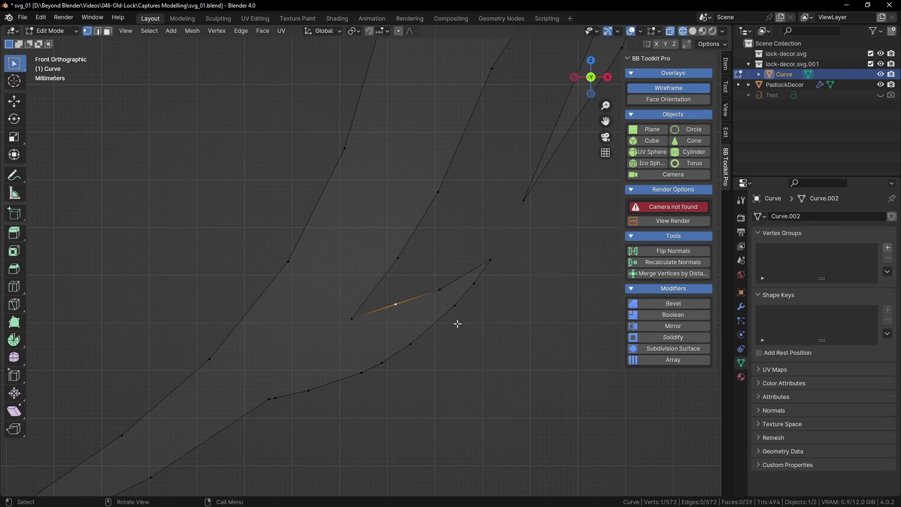
pyautogui.press('g')
pyautogui.click(525, 306)
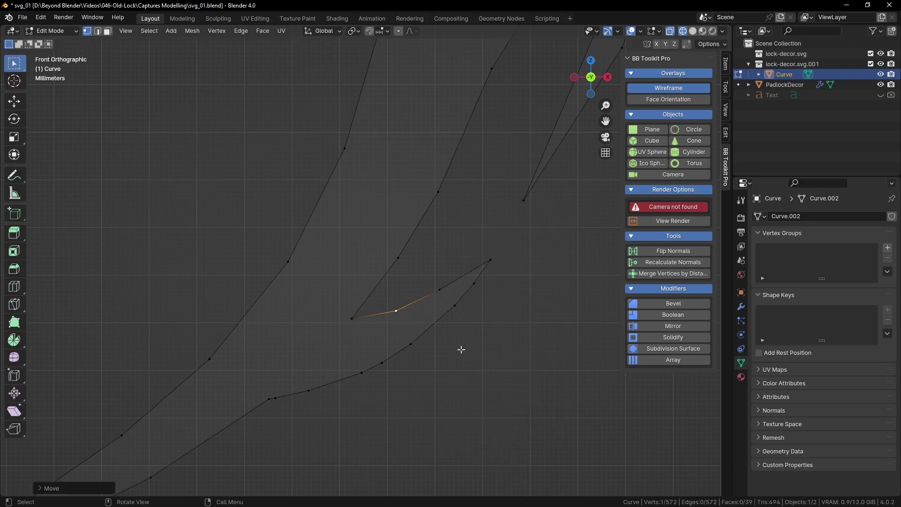
# Merge the two nearly coincident vertices at the base of the lower spike's underside at the last selected one.
pyautogui.keyDown('shift'); pyautogui.moveTo(355, 400); pyautogui.dragTo(474, 296, button='middle'); pyautogui.keyUp('shift')
pyautogui.scroll(4, 475, 296)
pyautogui.click(439, 332)
pyautogui.keyDown('shift'); pyautogui.click(412, 334); pyautogui.keyUp('shift')
pyautogui.press('m')
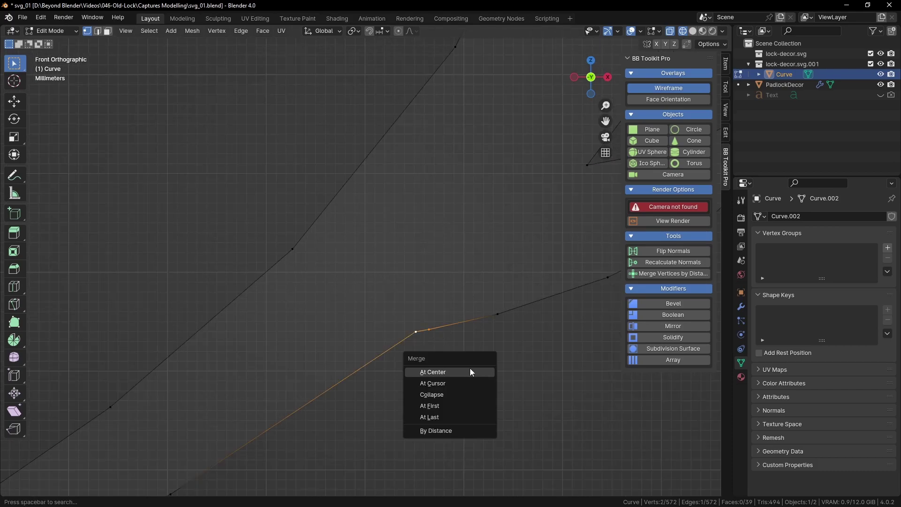
pyautogui.click(441, 421)
pyautogui.scroll(-1, 481, 371)
# Merge two more pairs of closely spaced vertices along the right branch's lower outline.
pyautogui.keyDown('shift'); pyautogui.scroll(5, 486, 364); pyautogui.keyUp('shift')
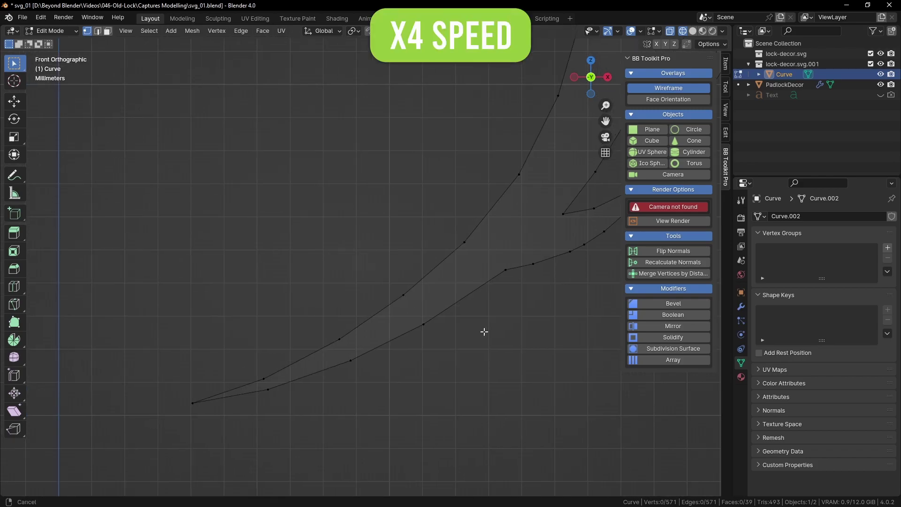
pyautogui.press('m')
pyautogui.click(526, 380)
pyautogui.keyDown('shift'); pyautogui.moveTo(572, 361); pyautogui.dragTo(375, 409, button='middle'); pyautogui.keyUp('shift')
pyautogui.keyDown('shift'); pyautogui.click(413, 292); pyautogui.keyUp('shift')
pyautogui.press('m')
pyautogui.click(455, 296)
# Subdivide sparse edges farther up the right outline and move the added vertices to follow the curve.
pyautogui.scroll(-3, 465, 316)
pyautogui.keyDown('shift'); pyautogui.moveTo(486, 277); pyautogui.dragTo(394, 416, button='middle'); pyautogui.keyUp('shift')
pyautogui.scroll(-2, 394, 416)
pyautogui.click(412, 255)
pyautogui.keyDown('shift'); pyautogui.click(380, 338); pyautogui.keyUp('shift')
pyautogui.rightClick(501, 284)
pyautogui.click(493, 258)
pyautogui.click(387, 249)
pyautogui.keyDown('shift'); pyautogui.click(369, 332); pyautogui.keyUp('shift')
pyautogui.click(396, 297)
pyautogui.keyDown('shift'); pyautogui.click(378, 292); pyautogui.keyUp('shift')
pyautogui.press('g')
pyautogui.click(455, 313)
pyautogui.click(465, 316)
# Merge the next pair of close vertices farther up the right outline.
pyautogui.keyDown('shift'); pyautogui.moveTo(470, 164); pyautogui.dragTo(497, 327, button='middle'); pyautogui.keyUp('shift')
pyautogui.scroll(3, 497, 327)
pyautogui.keyDown('shift'); pyautogui.click(455, 311); pyautogui.keyUp('shift')
pyautogui.press('m')
pyautogui.click(456, 314)
# Subdivide another long edge of the right outline and reposition the new vertex and a neighboring one.
pyautogui.keyDown('shift'); pyautogui.moveTo(555, 322); pyautogui.dragTo(529, 258, button='middle'); pyautogui.keyUp('shift')
pyautogui.click(485, 252)
pyautogui.keyDown('shift'); pyautogui.click(444, 334); pyautogui.keyUp('shift')
pyautogui.rightClick(487, 262)
pyautogui.click(487, 261)
pyautogui.click(466, 295)
pyautogui.press('g')
pyautogui.click(529, 312)
pyautogui.click(416, 377)
pyautogui.press('g')
pyautogui.click(499, 379)
pyautogui.click(517, 315)
# Nudge a vertex on the inner edge of the crescent-shaped leaf slightly to even out its curve.
pyautogui.keyDown('shift'); pyautogui.moveTo(461, 81); pyautogui.dragTo(523, 319, button='middle'); pyautogui.keyUp('shift')
pyautogui.scroll(2, 523, 320)
pyautogui.click(447, 277)
pyautogui.press('g')
pyautogui.click(444, 291)
pyautogui.click(406, 274)
# Subdivide the long edge near the upper tip on the crescent leaf's inner side and shift the new vertex into the curve.
pyautogui.click(307, 133)
pyautogui.keyDown('shift'); pyautogui.click(386, 210); pyautogui.keyUp('shift')
pyautogui.rightClick(351, 205)
pyautogui.click(351, 205)
pyautogui.click(348, 169)
pyautogui.press('g')
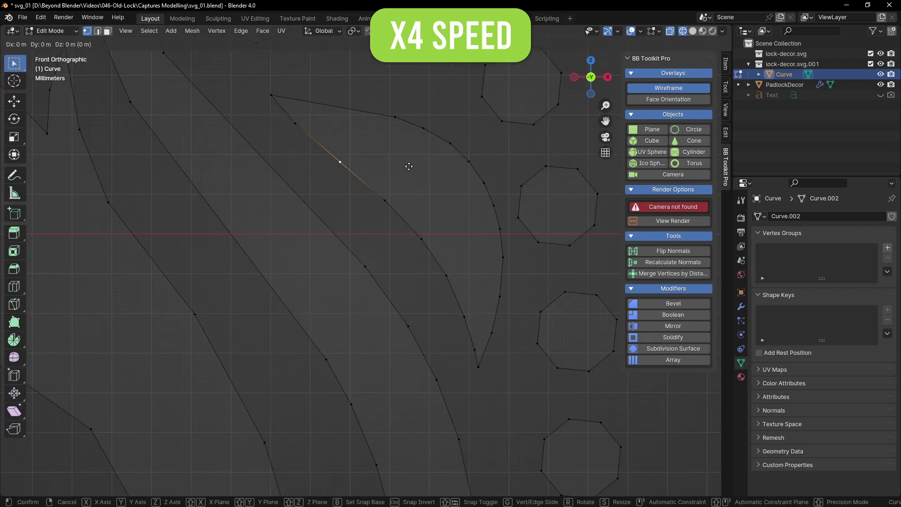
pyautogui.click(407, 169)
# Dissolve the surplus vertices along the crescent leaf's outer edge so the remaining ones are more evenly spaced.
pyautogui.click(420, 127)
pyautogui.press('x')
pyautogui.click(446, 96)
pyautogui.click(480, 167)
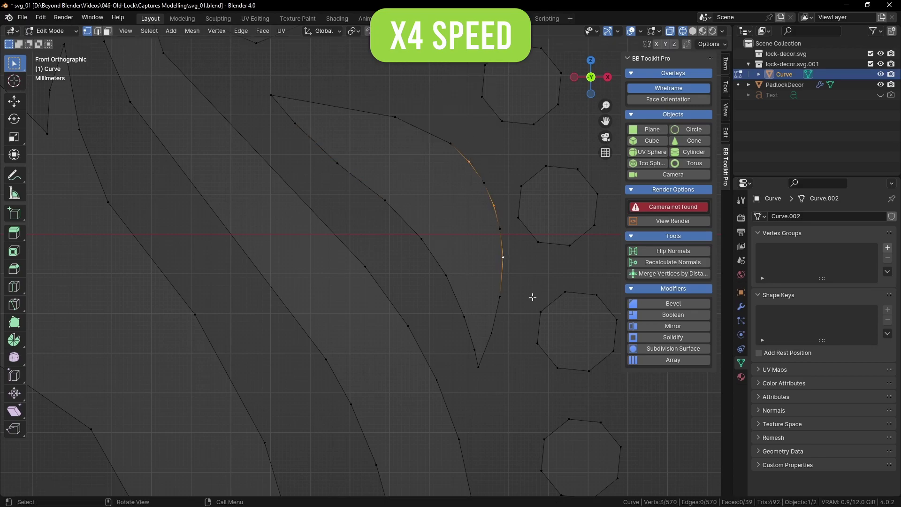
pyautogui.press('x')
pyautogui.click(520, 296)
# Subdivide the long edge at the crescent leaf's upper tip and move the new vertex slightly outward.
pyautogui.click(275, 96)
pyautogui.keyDown('shift'); pyautogui.click(392, 118); pyautogui.keyUp('shift')
pyautogui.rightClick(375, 122)
pyautogui.click(375, 122)
pyautogui.click(336, 107)
pyautogui.press('g')
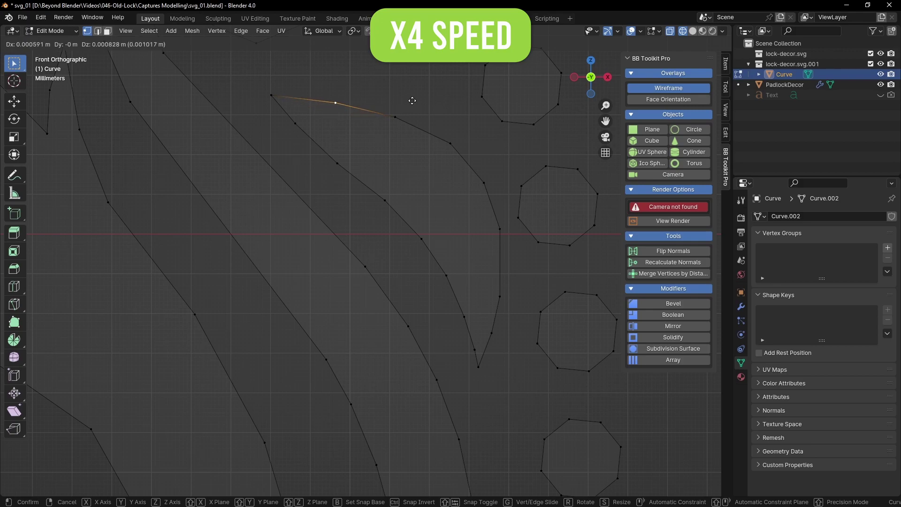
pyautogui.click(413, 100)
# Reposition a vertex on the crescent leaf's outer edge to smooth its curve.
pyautogui.click(425, 140)
pyautogui.scroll(1, 425, 141)
pyautogui.keyDown('shift'); pyautogui.moveTo(426, 141); pyautogui.dragTo(376, 244, button='middle'); pyautogui.keyUp('shift')
pyautogui.click(417, 209)
pyautogui.scroll(-2, 417, 209)
pyautogui.keyDown('shift'); pyautogui.moveTo(426, 375); pyautogui.dragTo(426, 311, button='middle'); pyautogui.keyUp('shift')
pyautogui.click(424, 311)
pyautogui.press('g')
pyautogui.click(427, 299)
pyautogui.click(567, 282)
# Display the cleaned decoration in solid shading and leave Edit Mode to review the whole shape.
pyautogui.scroll(-2, 385, 224)
pyautogui.keyDown('shift'); pyautogui.moveTo(358, 117); pyautogui.dragTo(451, 216, button='middle'); pyautogui.keyUp('shift')
pyautogui.keyDown('shift'); pyautogui.moveTo(281, 124); pyautogui.dragTo(427, 192, button='middle'); pyautogui.keyUp('shift')
pyautogui.keyDown('shift'); pyautogui.moveTo(449, 407); pyautogui.dragTo(388, 267, button='middle'); pyautogui.keyUp('shift')
pyautogui.keyDown('shift'); pyautogui.moveTo(387, 314); pyautogui.dragTo(347, 236, button='middle'); pyautogui.keyUp('shift')
pyautogui.keyDown('shift'); pyautogui.moveTo(433, 390); pyautogui.dragTo(426, 211, button='middle'); pyautogui.keyUp('shift')
pyautogui.moveTo(457, 433)
pyautogui.keyDown('shift'); pyautogui.mouseDown(button='middle')
pyautogui.moveTo(496, 226)
pyautogui.moveTo(497, 311)
pyautogui.moveTo(499, 261)
pyautogui.mouseUp(button='middle'); pyautogui.keyUp('shift')
pyautogui.click(693, 30)
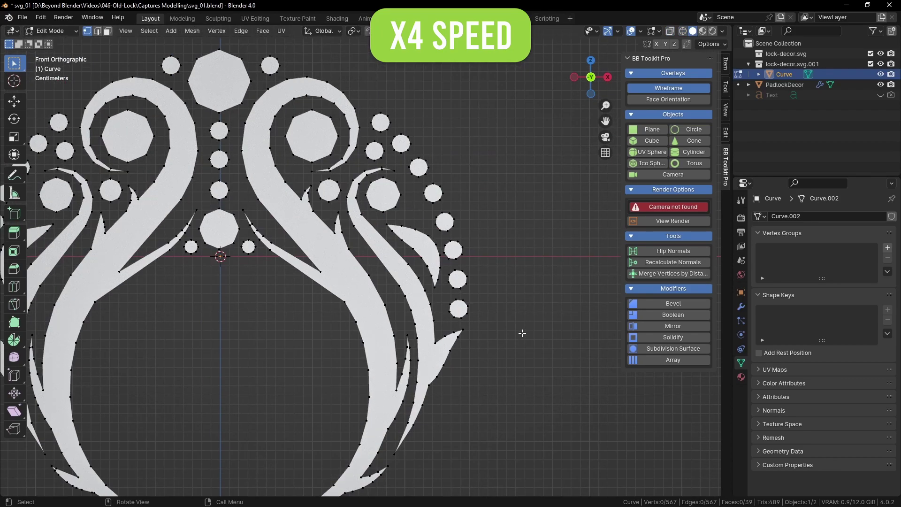
pyautogui.press('Tab')
pyautogui.scroll(-5, 450, 348)
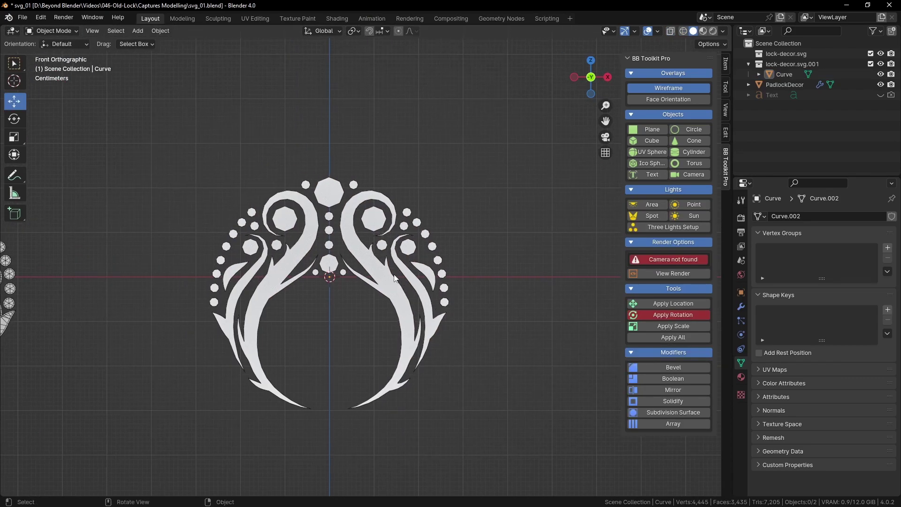
# Return the decoration to Edit Mode and join the top and bottom vertices of the large uppermost octagon.
pyautogui.click(396, 273)
pyautogui.press('Tab')
pyautogui.scroll(4, 346, 94)
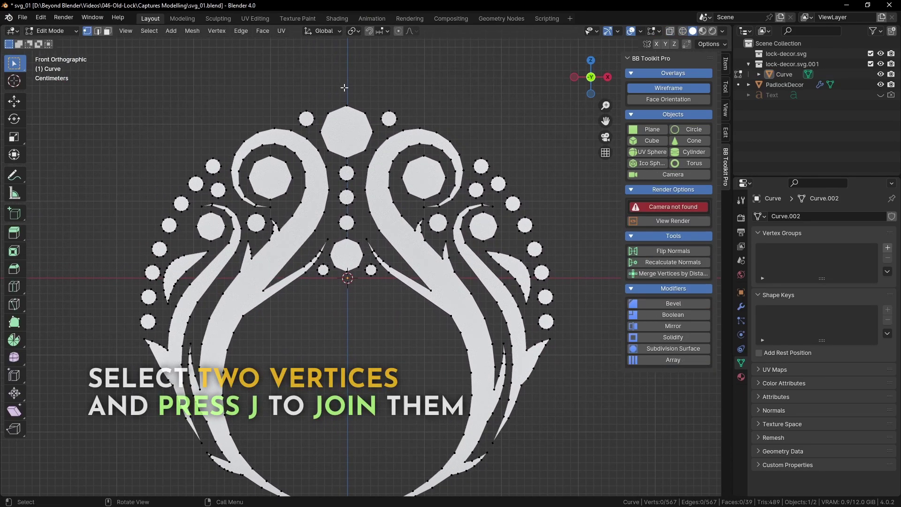
pyautogui.keyDown('shift'); pyautogui.moveTo(367, 225); pyautogui.dragTo(364, 211, button='middle'); pyautogui.keyUp('shift')
pyautogui.click(343, 91)
pyautogui.keyDown('shift'); pyautogui.click(343, 142); pyautogui.keyUp('shift')
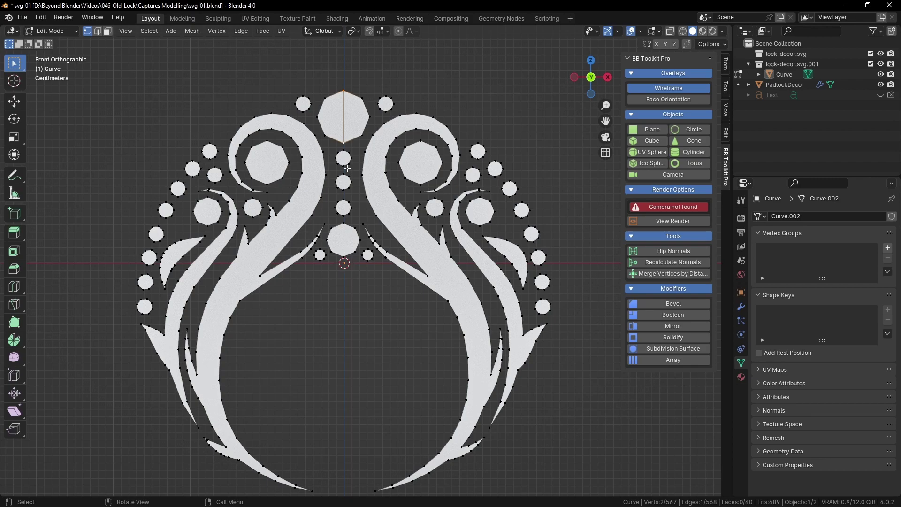
# Join the top and bottom vertices of the three small central octagons and the large octagon beneath them.
pyautogui.scroll(6, 343, 152)
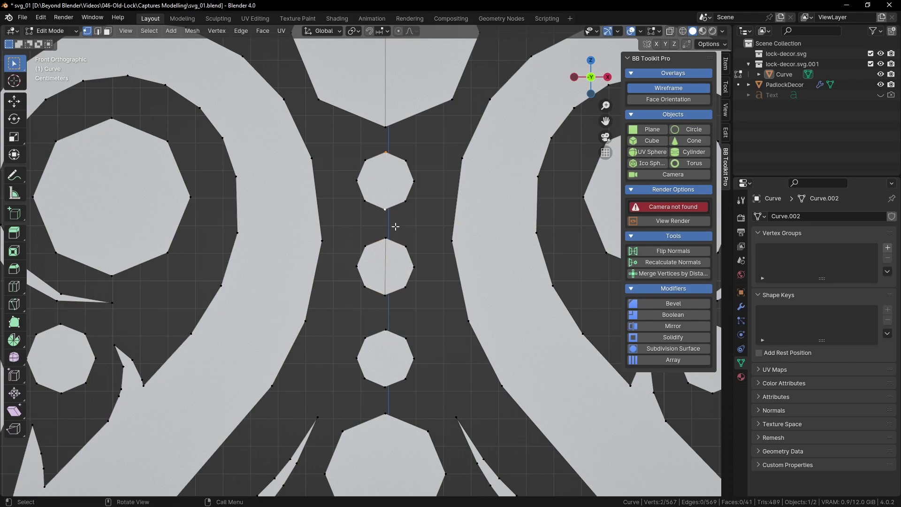
pyautogui.keyDown('shift'); pyautogui.moveTo(408, 389); pyautogui.dragTo(400, 272, button='middle'); pyautogui.keyUp('shift')
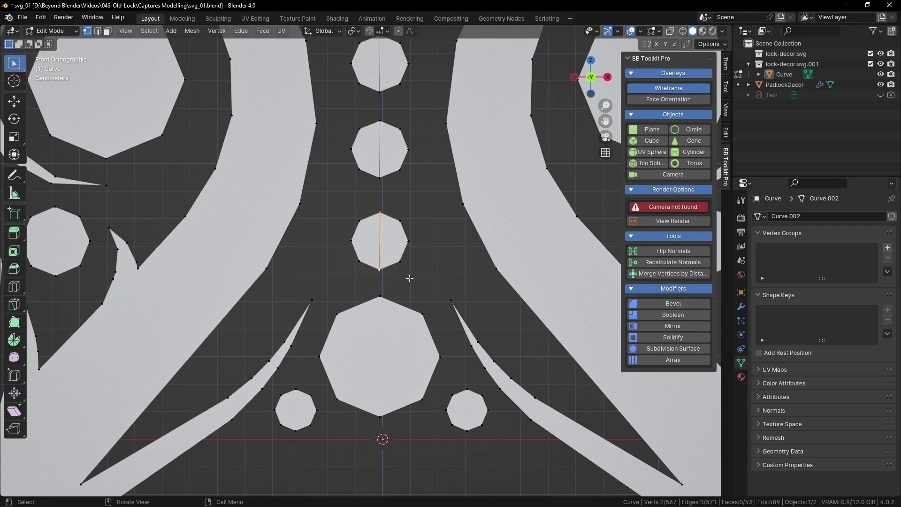
pyautogui.keyDown('shift'); pyautogui.click(381, 412); pyautogui.keyUp('shift')
# Turn on X-ray, select everything left of the center line and delete those vertices.
pyautogui.scroll(-8, 420, 423)
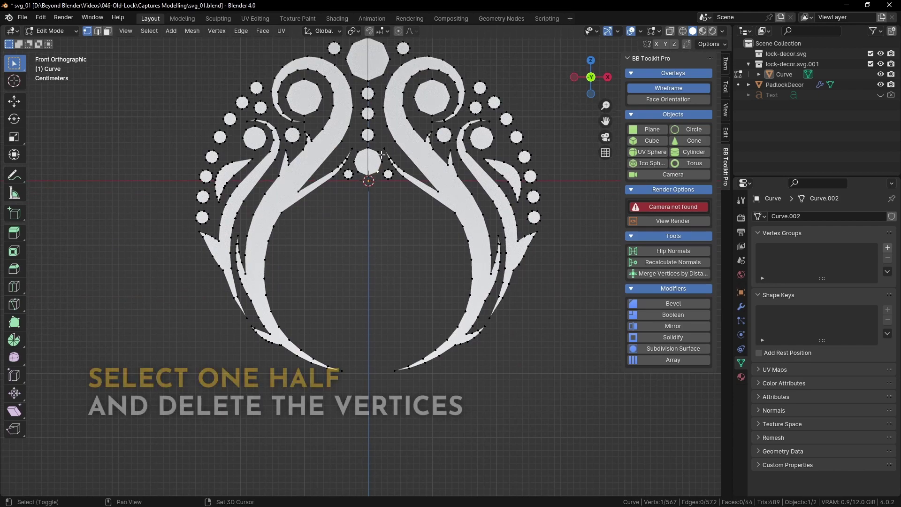
pyautogui.keyDown('shift'); pyautogui.moveTo(371, 65); pyautogui.dragTo(389, 148, button='middle'); pyautogui.keyUp('shift')
pyautogui.click(669, 31)
pyautogui.moveTo(161, 87); pyautogui.dragTo(383, 475)
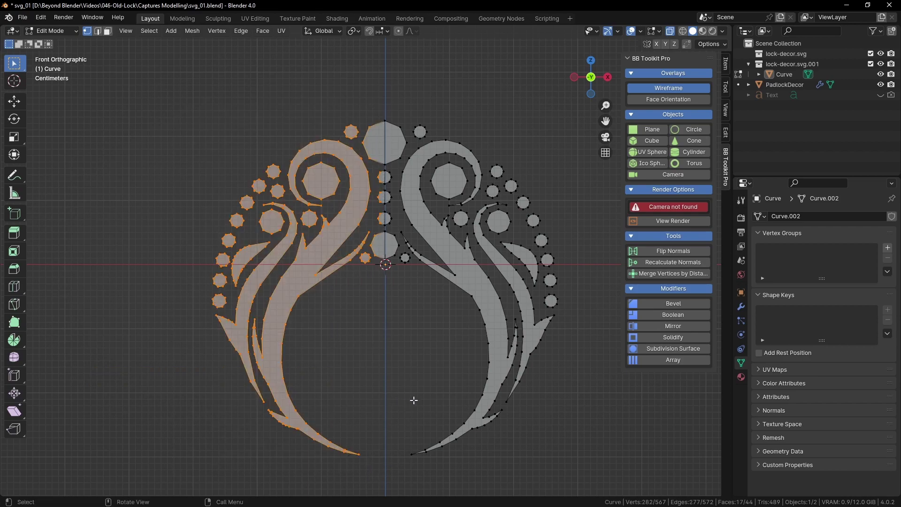
pyautogui.press('x')
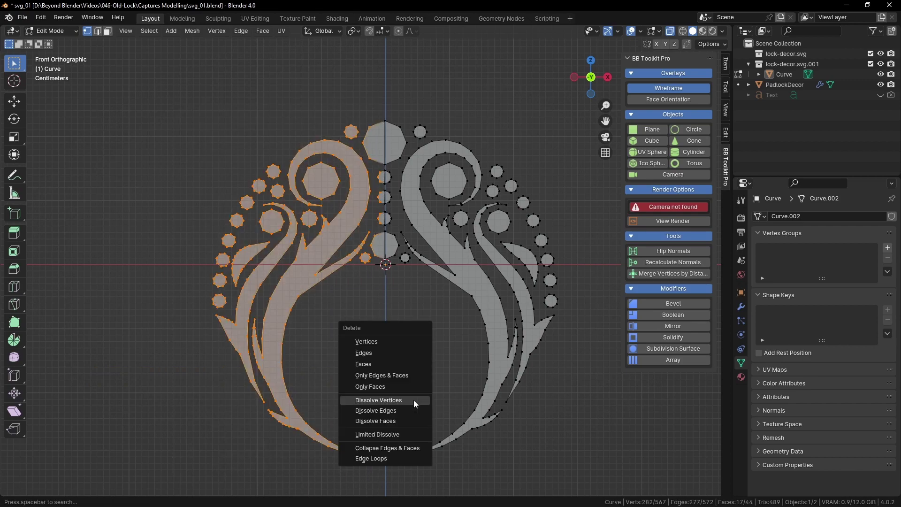
pyautogui.click(395, 341)
# Select all vertices on the straight central edge of the remaining half and scale them to 0 along X.
pyautogui.scroll(7, 454, 334)
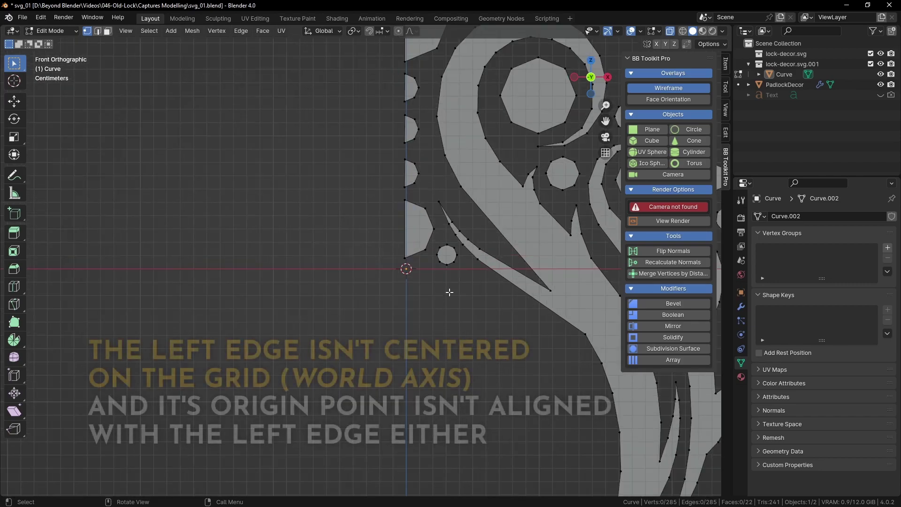
pyautogui.scroll(4, 366, 284)
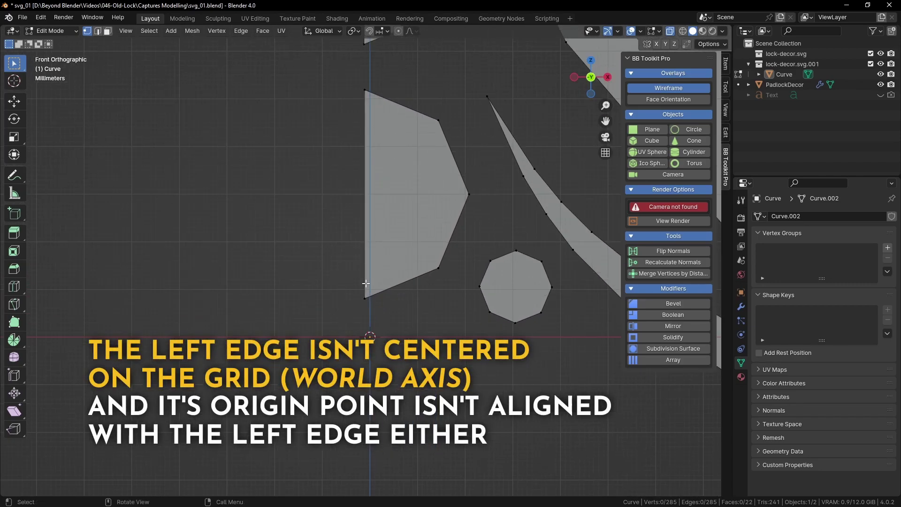
pyautogui.scroll(-4, 369, 120)
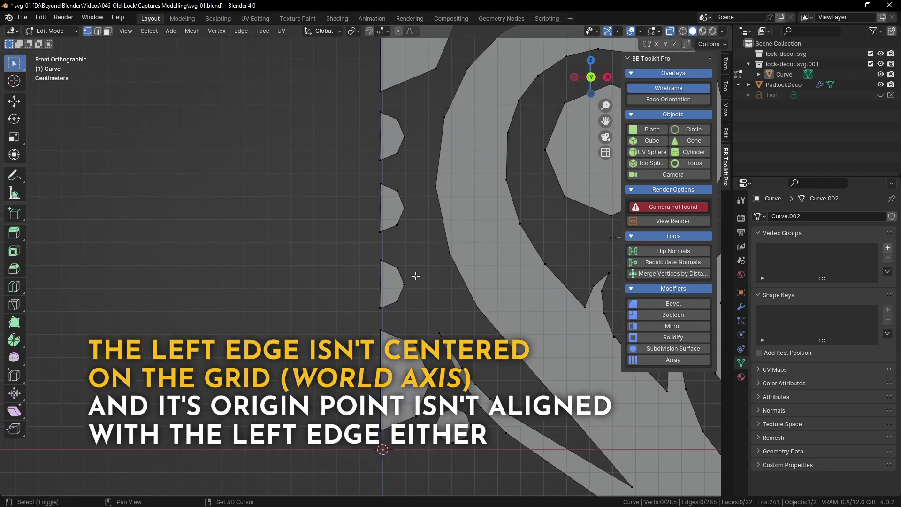
pyautogui.moveTo(358, 89); pyautogui.dragTo(375, 361)
pyautogui.scroll(2, 407, 108)
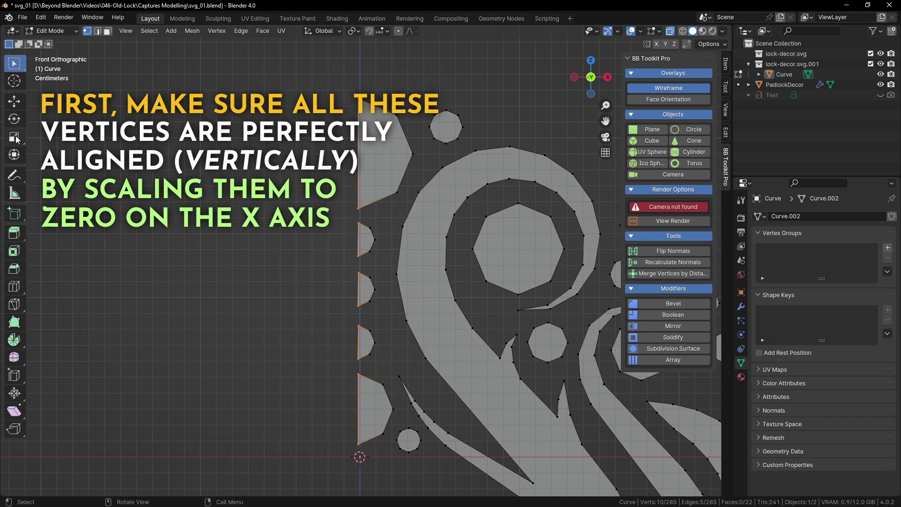
pyautogui.press('s')
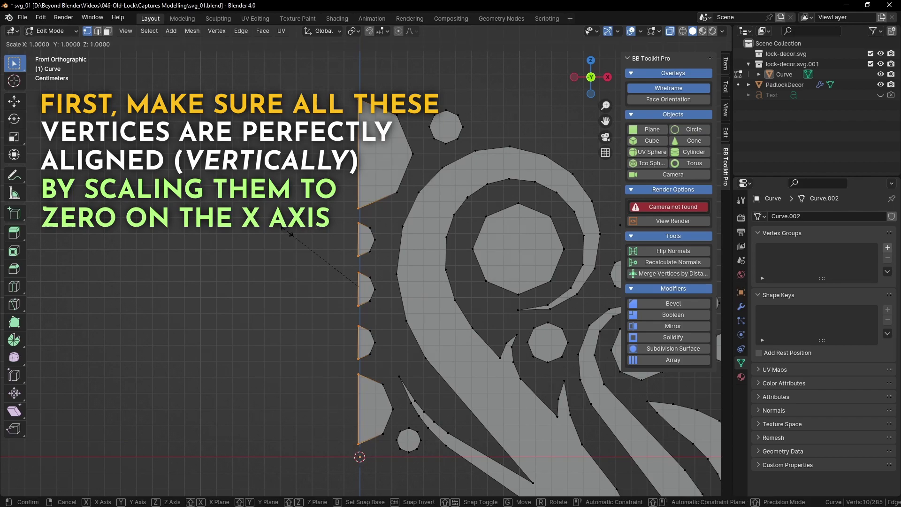
pyautogui.press('x')
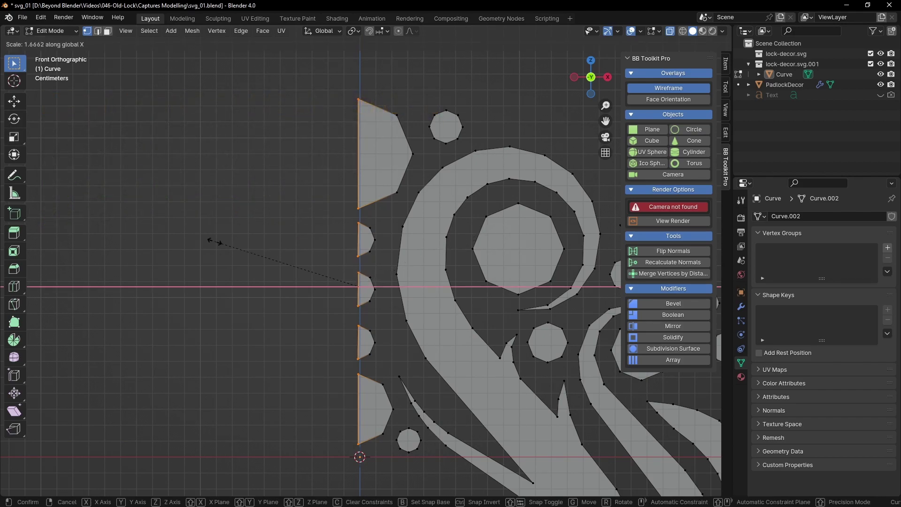
pyautogui.write('0')
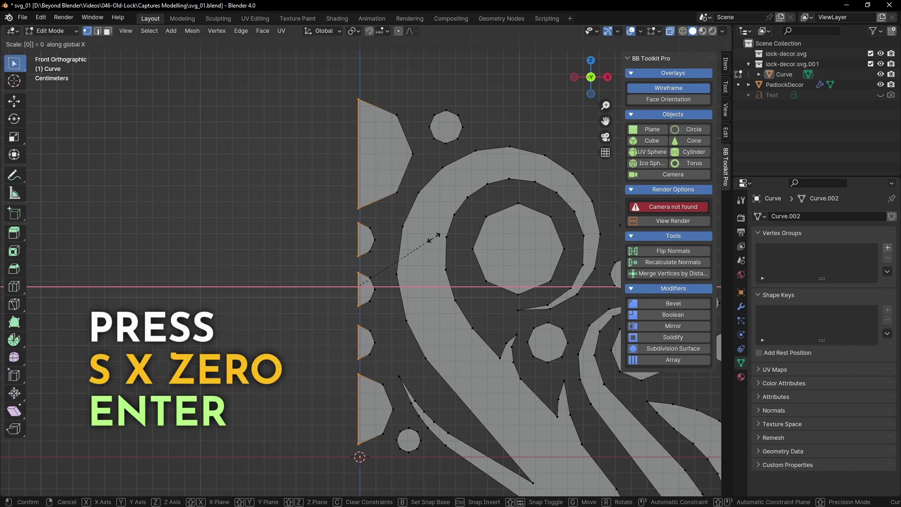
pyautogui.press('Return')
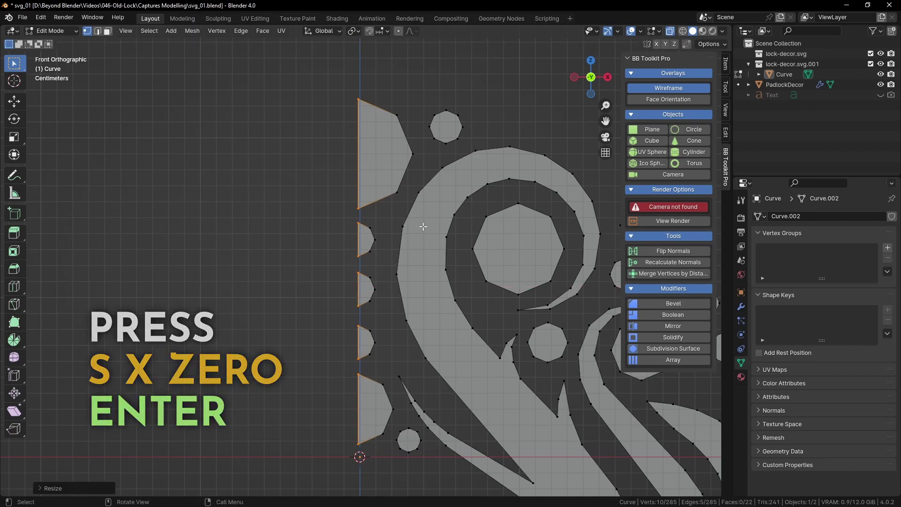
# Return to Object Mode, set transforms to affect only origins and select the half decoration.
pyautogui.scroll(-1, 424, 228)
pyautogui.keyDown('shift'); pyautogui.moveTo(449, 244); pyautogui.dragTo(445, 223, button='middle'); pyautogui.keyUp('shift')
pyautogui.scroll(2, 446, 240)
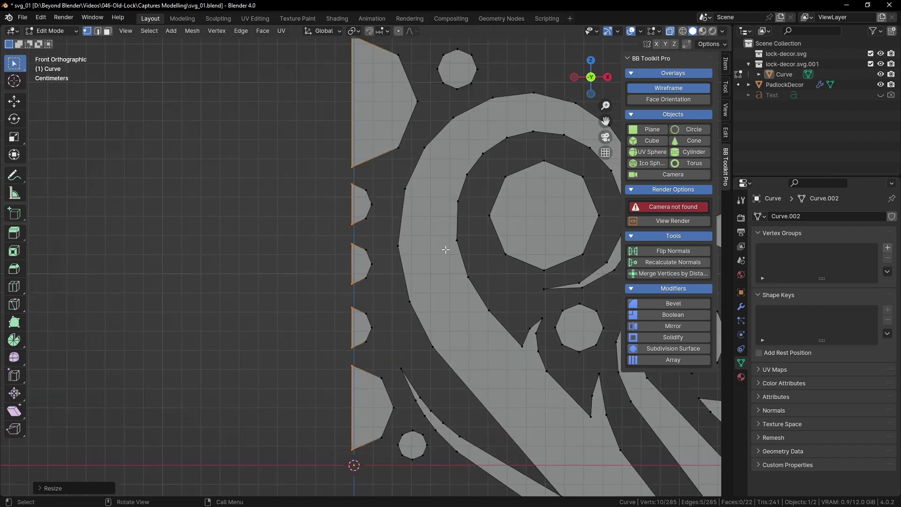
pyautogui.press('Tab')
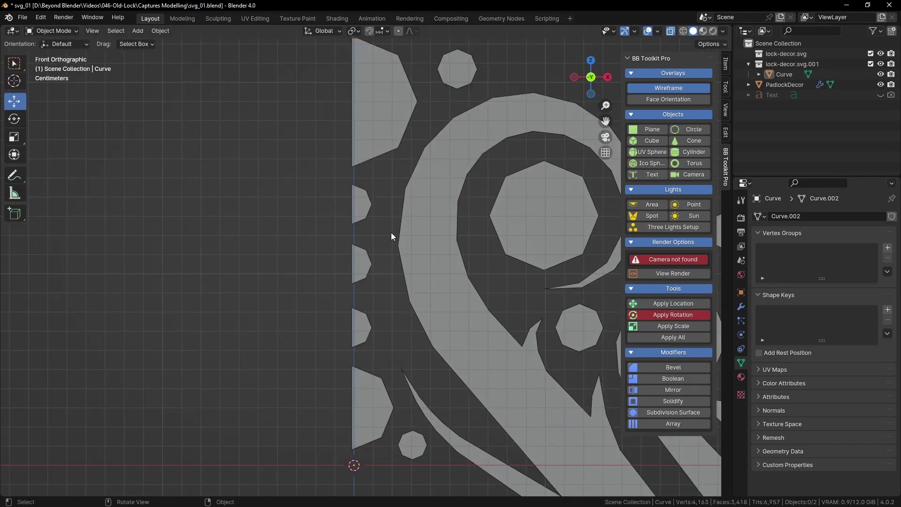
pyautogui.scroll(-2, 418, 222)
pyautogui.scroll(1, 579, 194)
pyautogui.keyDown('shift'); pyautogui.moveTo(529, 238); pyautogui.dragTo(511, 191, button='middle'); pyautogui.keyUp('shift')
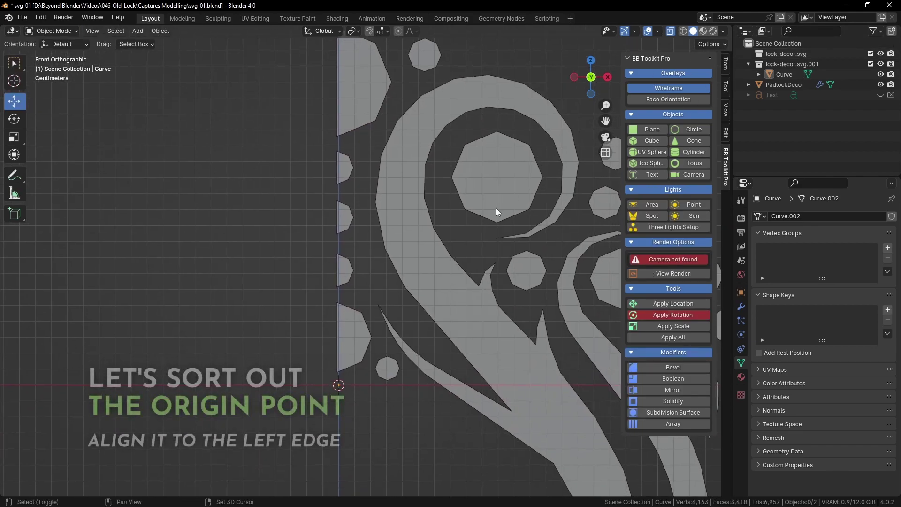
pyautogui.scroll(4, 345, 411)
pyautogui.keyDown('shift'); pyautogui.moveTo(383, 404); pyautogui.dragTo(430, 201, button='middle'); pyautogui.keyUp('shift')
pyautogui.scroll(3, 377, 302)
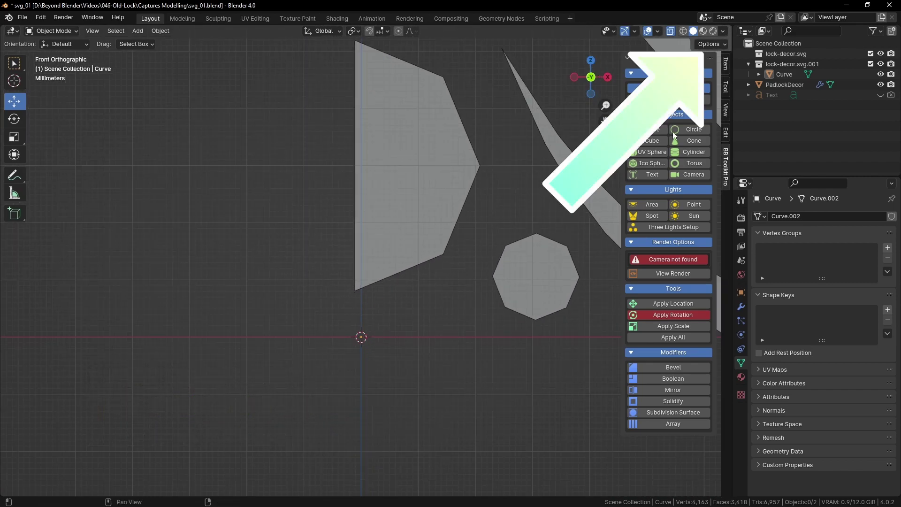
pyautogui.click(726, 44)
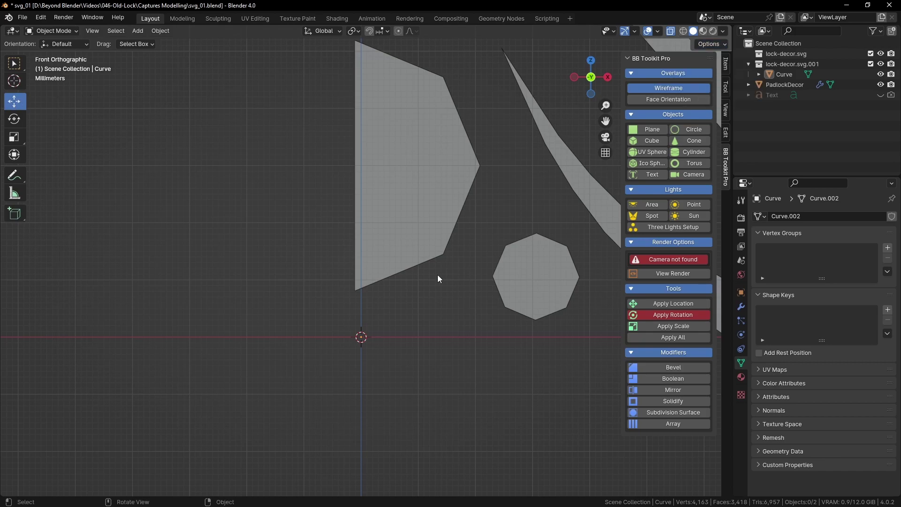
pyautogui.scroll(-6, 447, 289)
pyautogui.click(398, 278)
pyautogui.scroll(5, 399, 278)
# Set snapping to Vertex and snap the object's origin along X to the straight central edge.
pyautogui.click(381, 32)
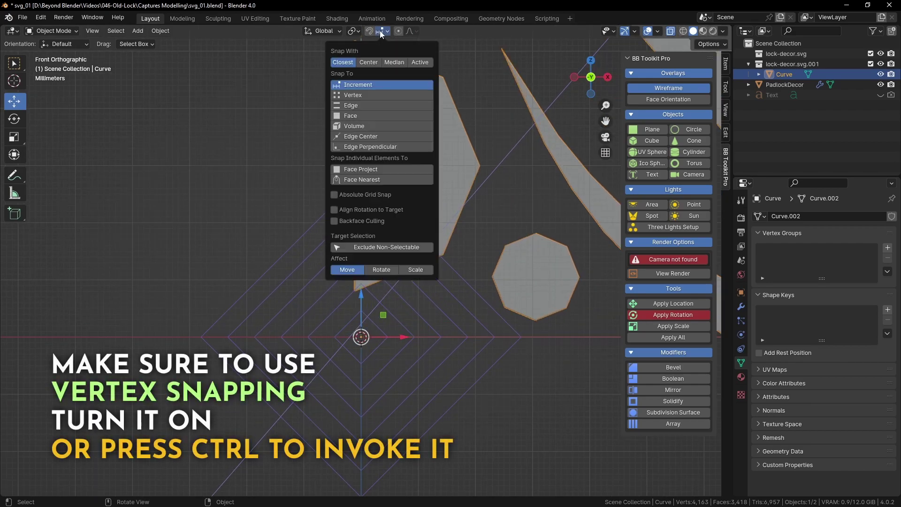
pyautogui.click(357, 96)
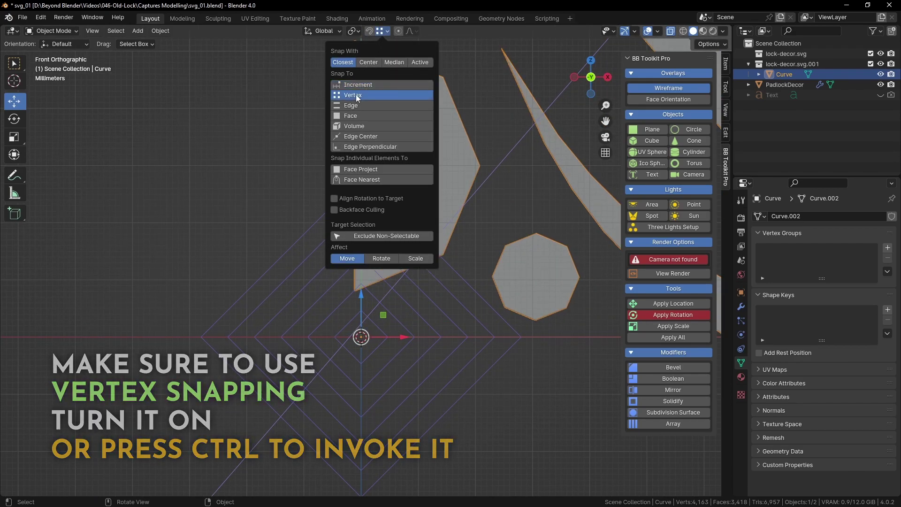
pyautogui.moveTo(402, 337); pyautogui.dragTo(391, 319)
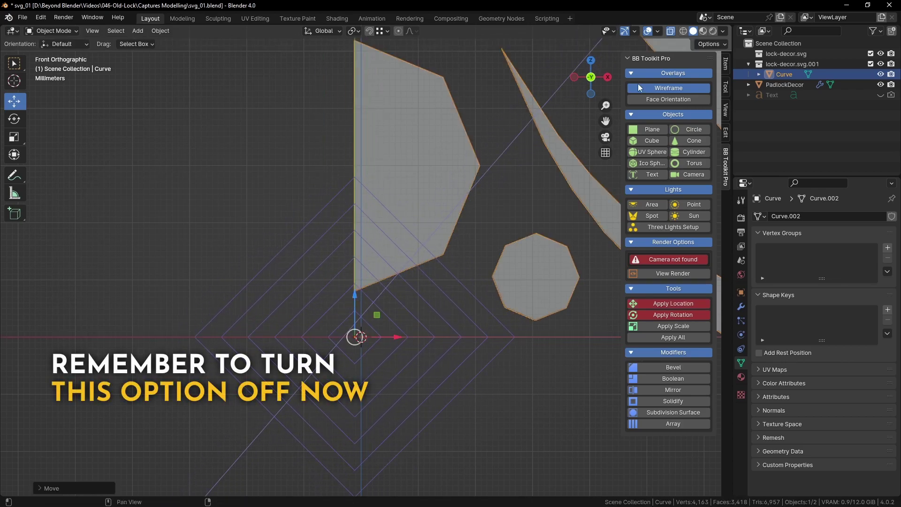
# Turn off origin-only transforms and set the half decoration's X location to 0 m.
pyautogui.click(725, 44)
pyautogui.click(706, 76)
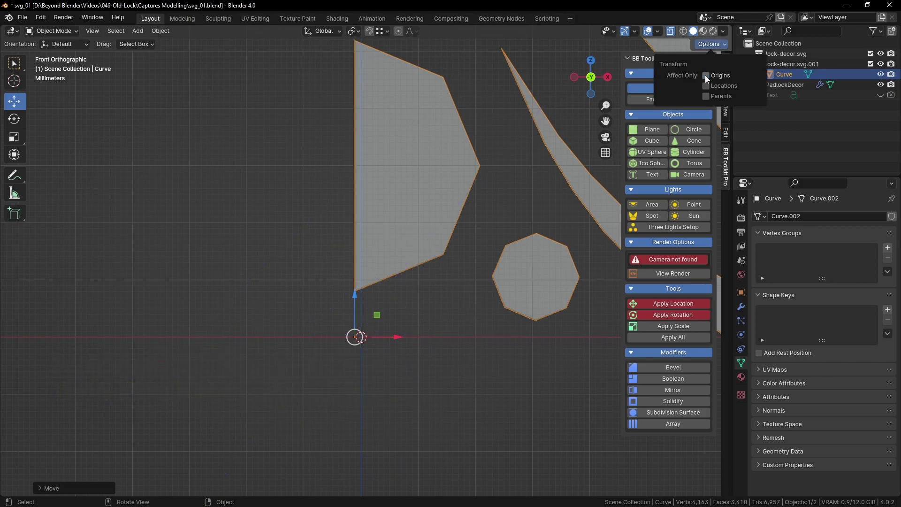
pyautogui.scroll(-2, 478, 227)
pyautogui.scroll(-5, 478, 227)
pyautogui.click(725, 63)
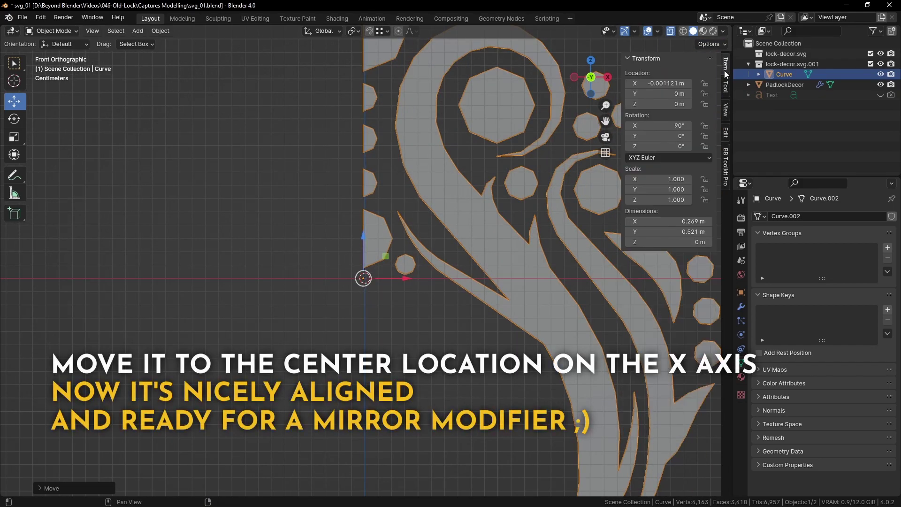
pyautogui.click(665, 84)
pyautogui.write('0')
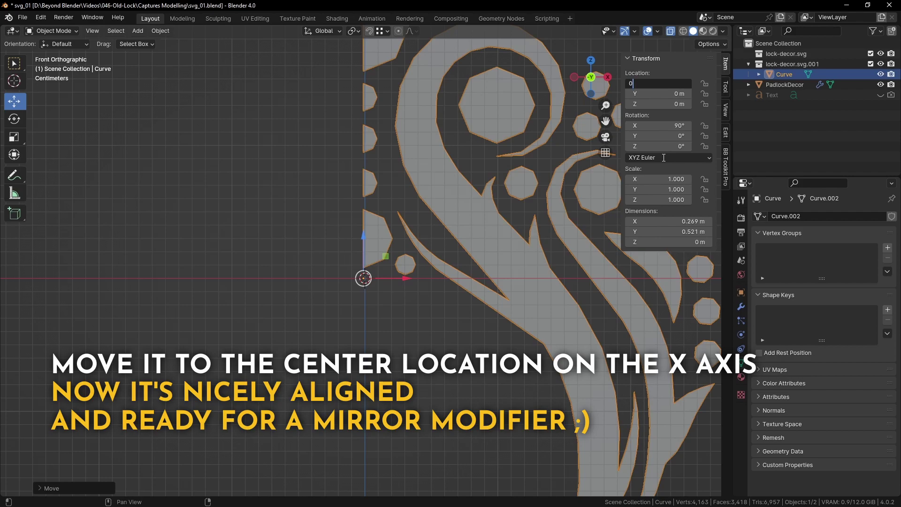
pyautogui.press('Return')
pyautogui.click(457, 345)
pyautogui.scroll(-4, 454, 342)
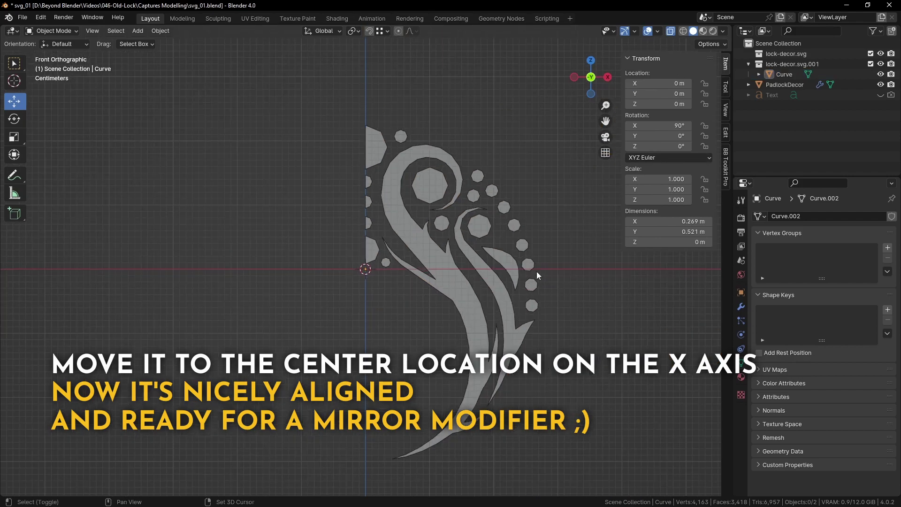
# Add a Mirror modifier on the X axis to the half decoration and enable its Clipping option.
pyautogui.keyDown('shift'); pyautogui.moveTo(534, 273); pyautogui.dragTo(493, 270, button='middle'); pyautogui.keyUp('shift')
pyautogui.click(726, 168)
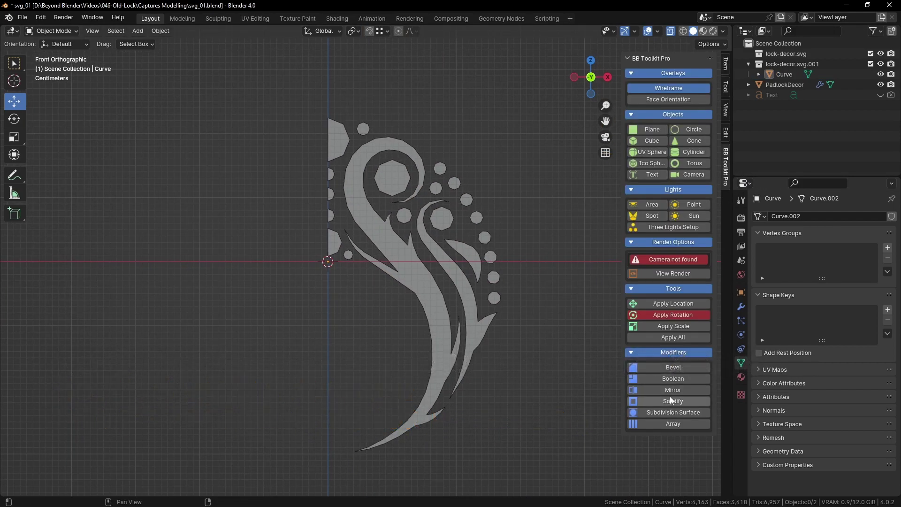
pyautogui.click(741, 305)
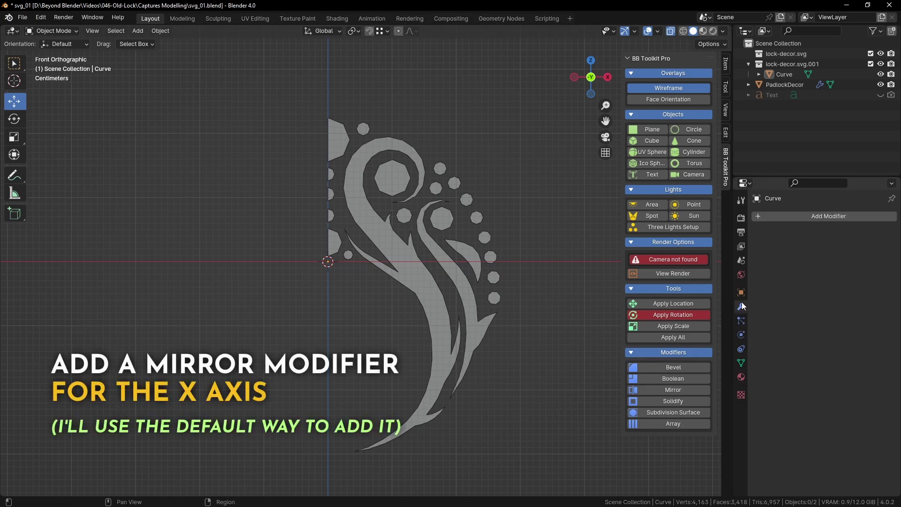
pyautogui.click(790, 211)
pyautogui.moveTo(751, 248)
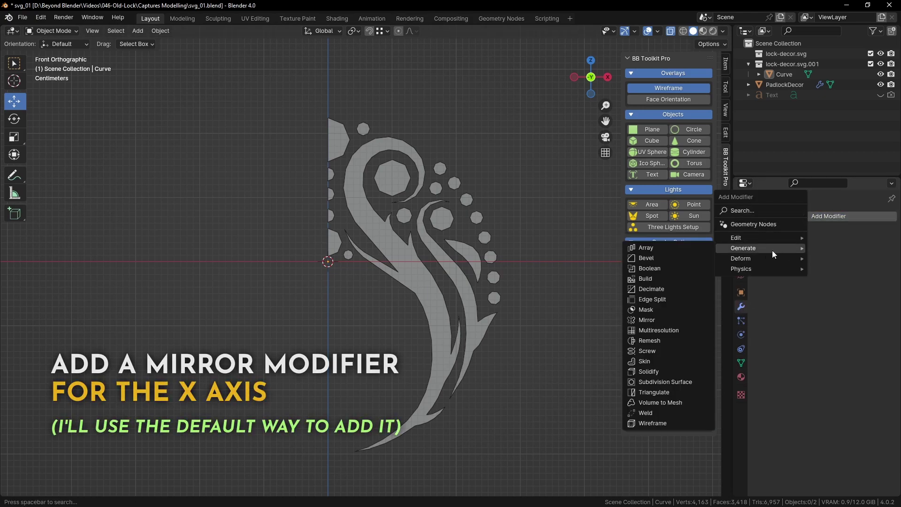
pyautogui.click(653, 320)
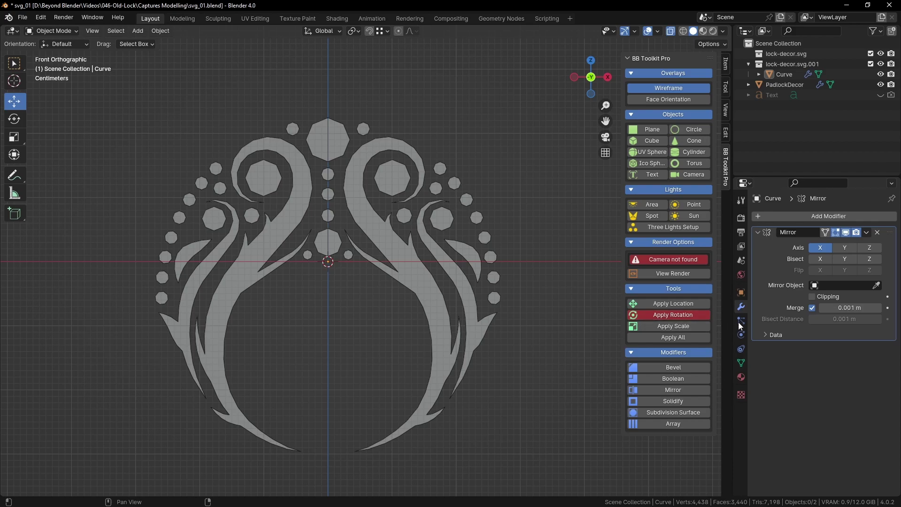
pyautogui.click(813, 296)
# Turn off X-ray display, inspect the mirrored decoration in perspective and save the file.
pyautogui.scroll(5, 478, 227)
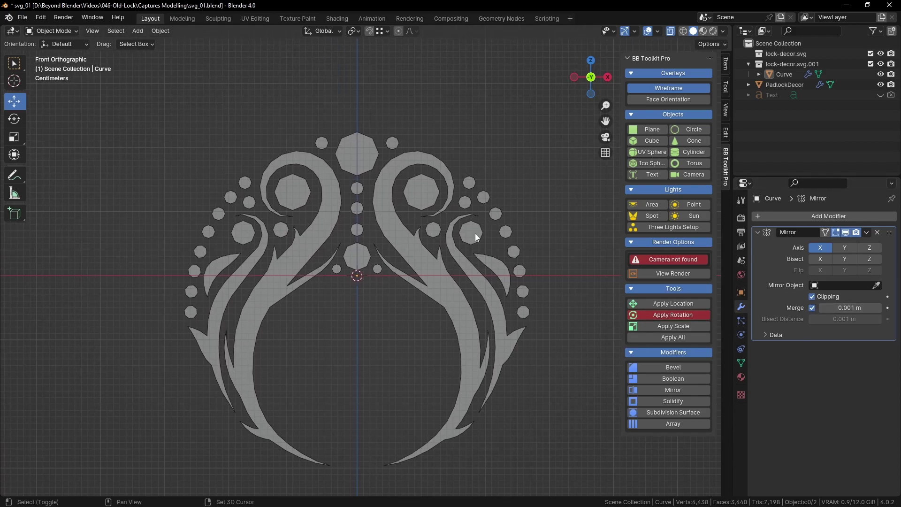
pyautogui.scroll(-3, 393, 246)
pyautogui.scroll(3, 391, 244)
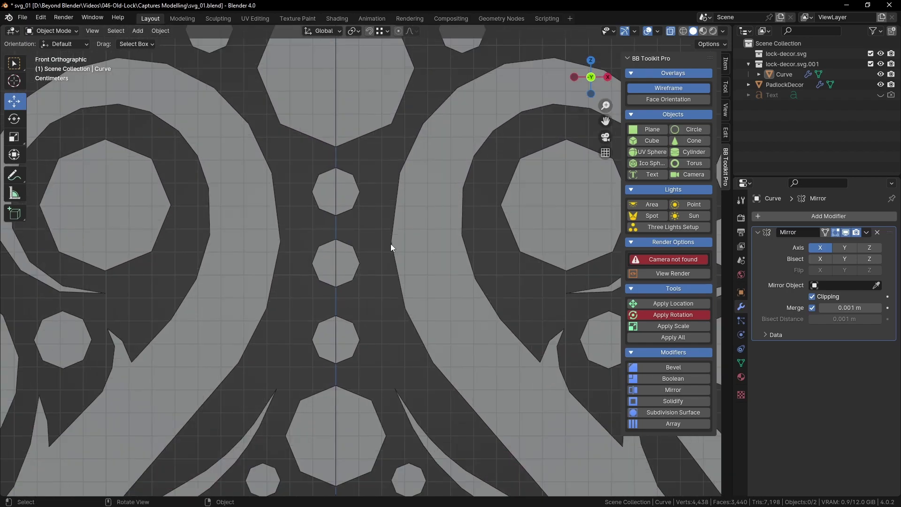
pyautogui.scroll(-5, 391, 244)
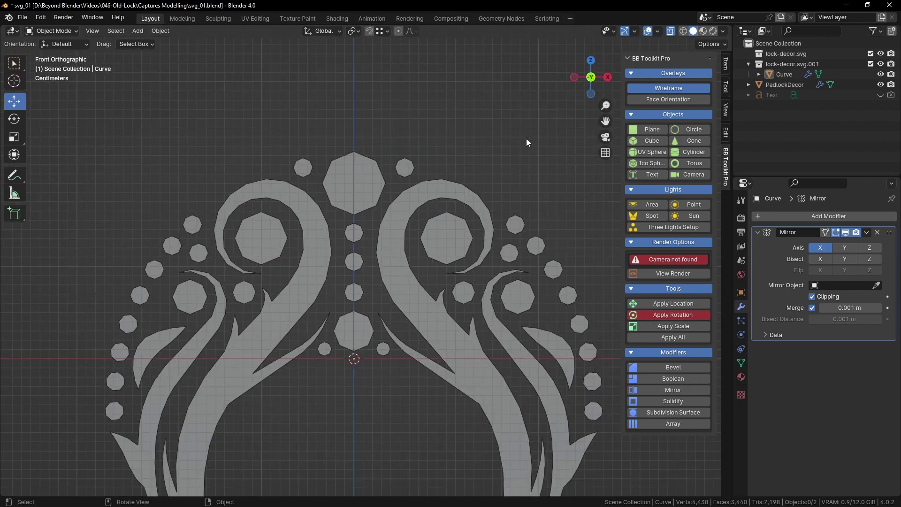
pyautogui.click(671, 32)
pyautogui.scroll(-2, 531, 281)
pyautogui.moveTo(532, 281); pyautogui.dragTo(484, 234, button='middle')
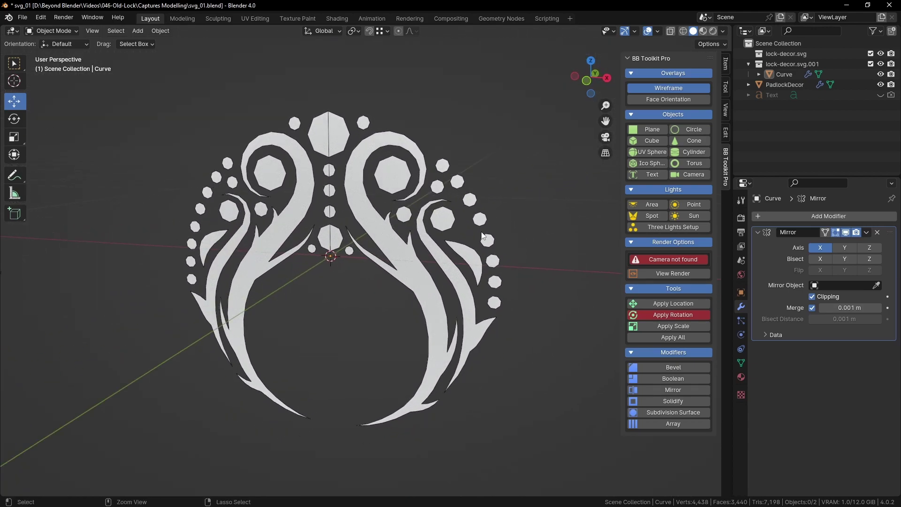
pyautogui.hotkey('ctrl', 's')
# Select the mirrored decoration and apply its rotation in Object Mode.
pyautogui.click(414, 273)
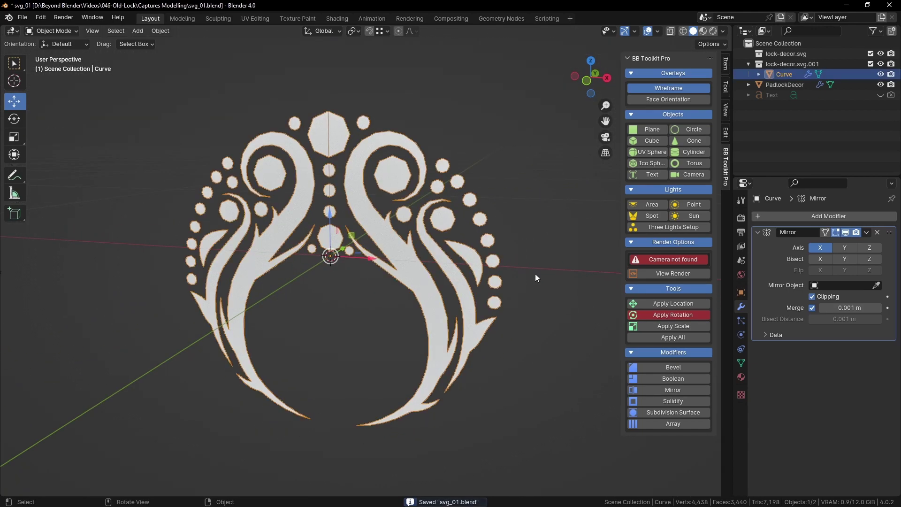
pyautogui.press('Tab')
pyautogui.scroll(3, 540, 276)
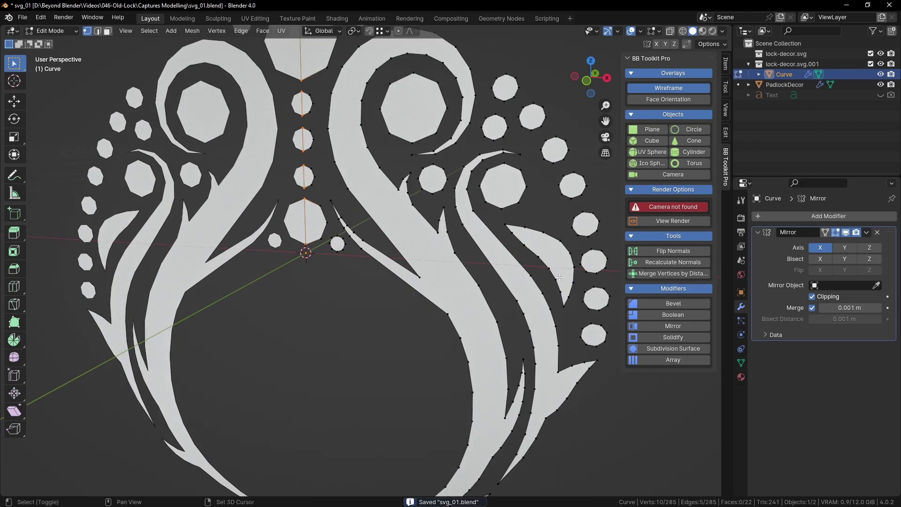
pyautogui.scroll(-2, 560, 277)
pyautogui.press('Tab')
pyautogui.scroll(2, 540, 316)
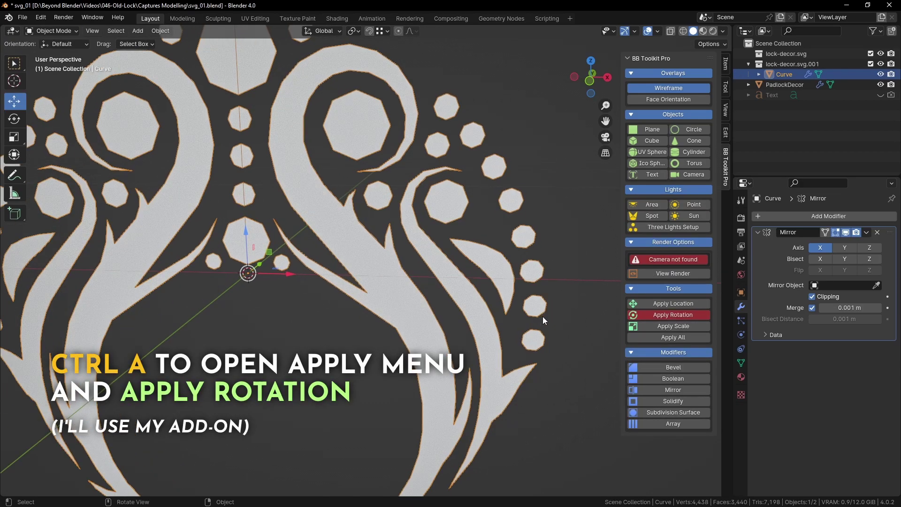
pyautogui.click(673, 316)
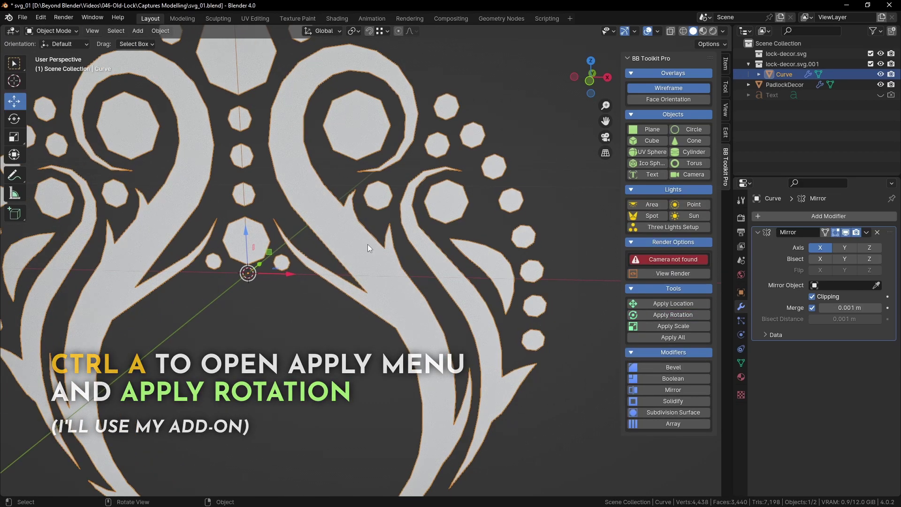
# Enter Edit Mode on the decoration and switch to face selection.
pyautogui.press('Tab')
pyautogui.scroll(1, 399, 255)
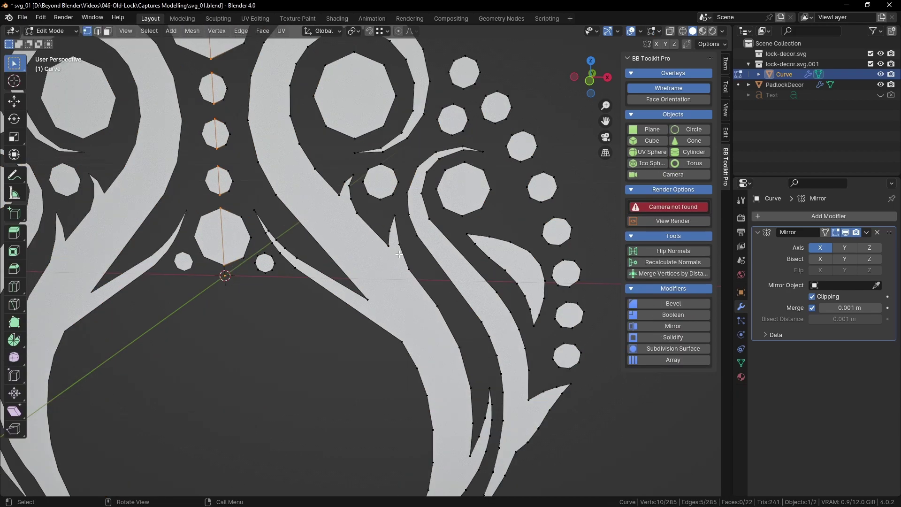
pyautogui.scroll(-4, 399, 254)
pyautogui.scroll(1, 342, 134)
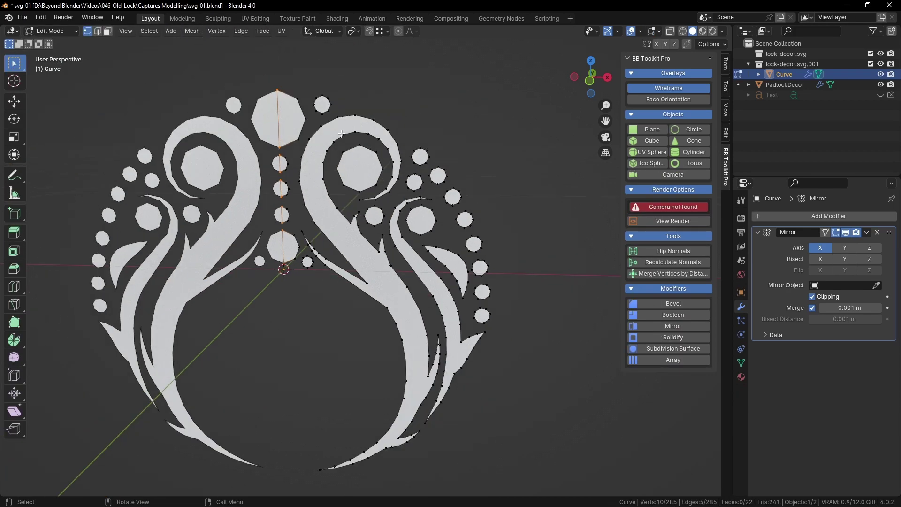
pyautogui.click(108, 33)
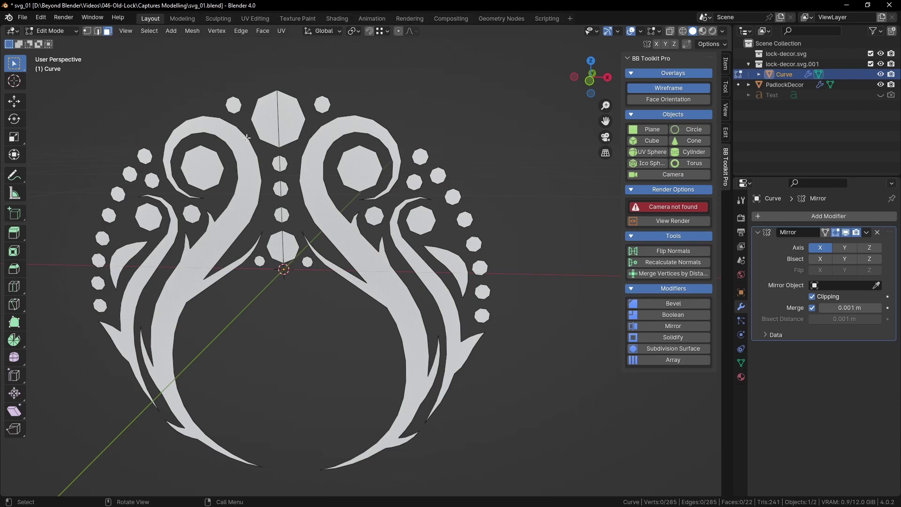
pyautogui.moveTo(230, 128); pyautogui.dragTo(294, 163, button='middle')
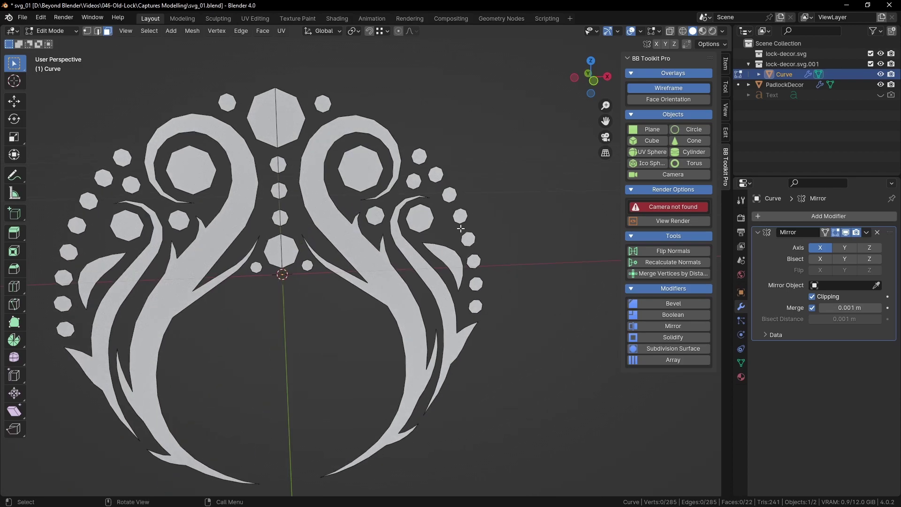
# Select all faces of the half decoration in front view and try an inset of about 0.002 m, then clear the selection.
pyautogui.press('KP_1')
pyautogui.scroll(-2, 471, 229)
pyautogui.keyDown('shift'); pyautogui.moveTo(471, 229); pyautogui.dragTo(476, 211, button='middle'); pyautogui.keyUp('shift')
pyautogui.moveTo(519, 92); pyautogui.dragTo(312, 427)
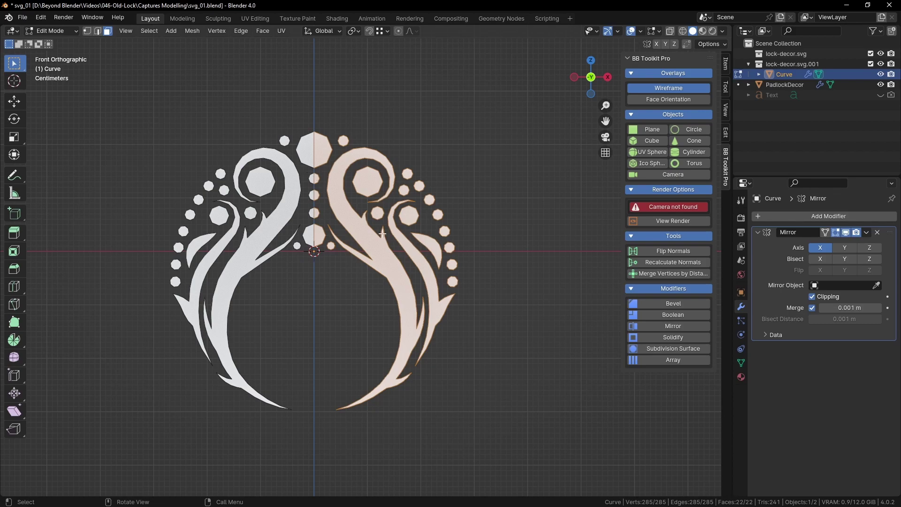
pyautogui.scroll(3, 488, 256)
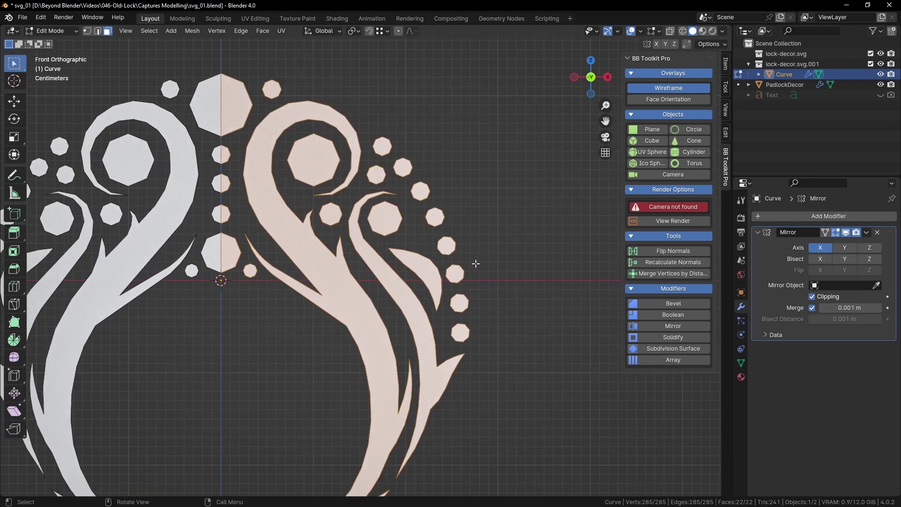
pyautogui.keyDown('shift'); pyautogui.moveTo(477, 287); pyautogui.dragTo(503, 221, button='middle'); pyautogui.keyUp('shift')
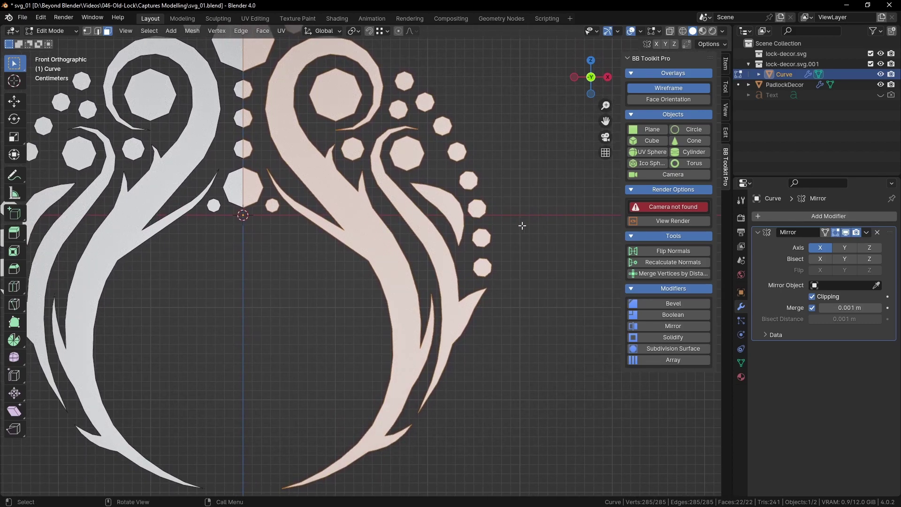
pyautogui.keyDown('shift'); pyautogui.moveTo(542, 182); pyautogui.dragTo(532, 235, button='middle'); pyautogui.keyUp('shift')
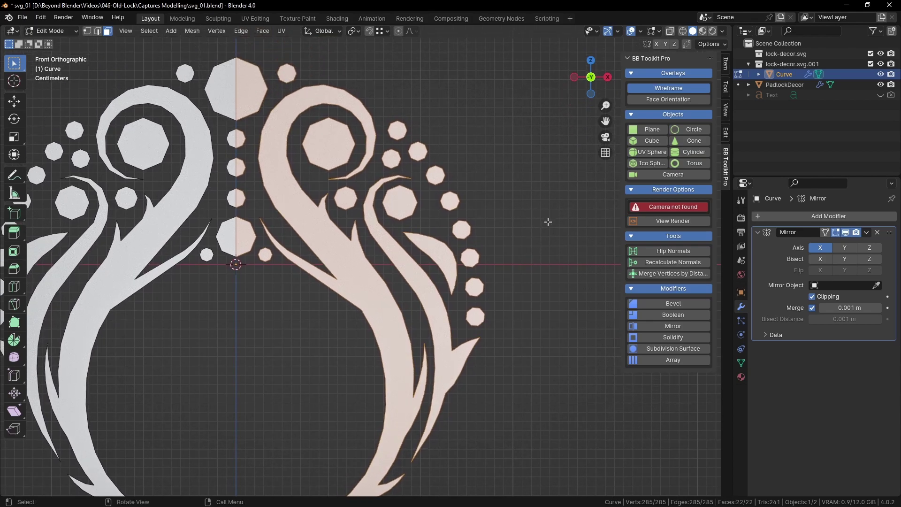
pyautogui.press('i')
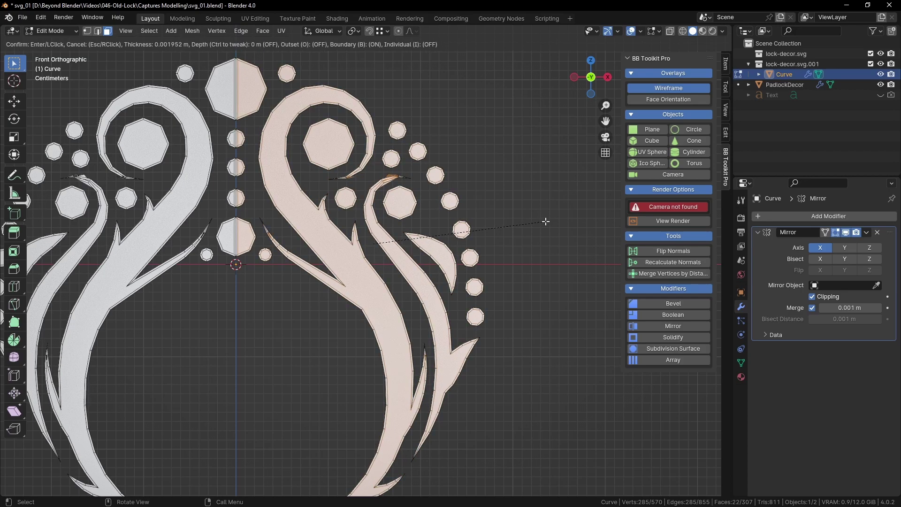
pyautogui.rightClick(543, 222)
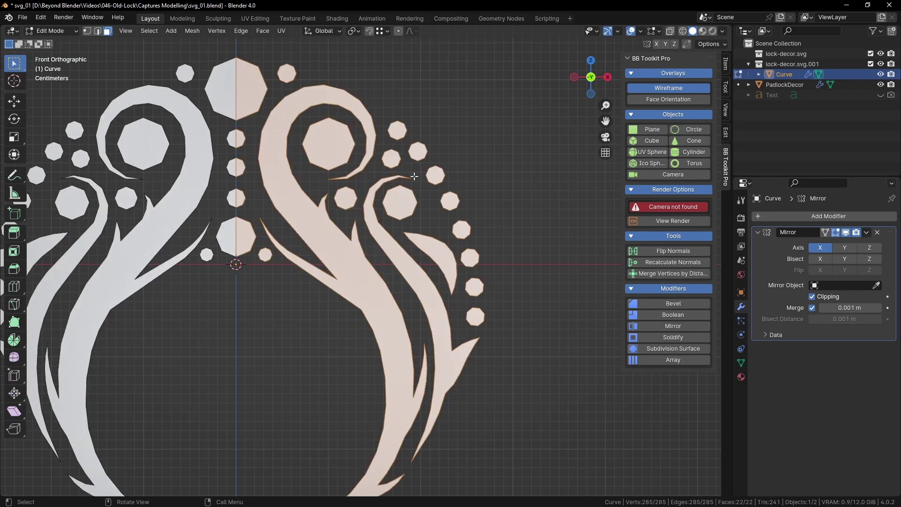
pyautogui.hotkey('alt', 'a')
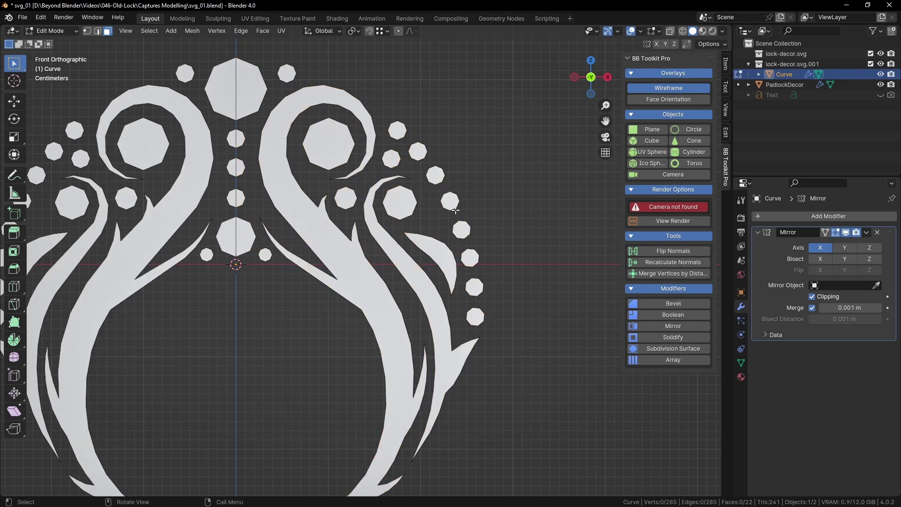
# In vertex selection, pull the large curl's thin tip back about 0.015 m and shorten the neighbouring smaller curl's tip.
pyautogui.scroll(4, 441, 212)
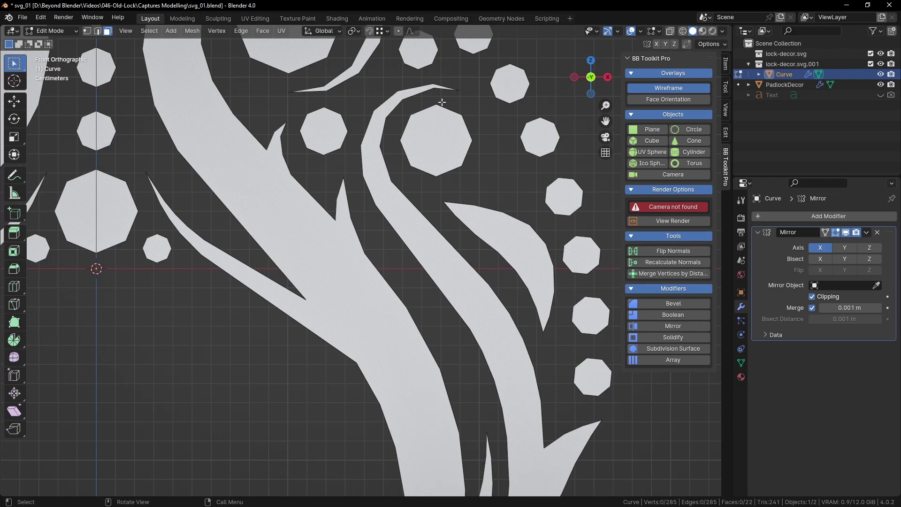
pyautogui.scroll(-4, 462, 155)
pyautogui.scroll(3, 455, 187)
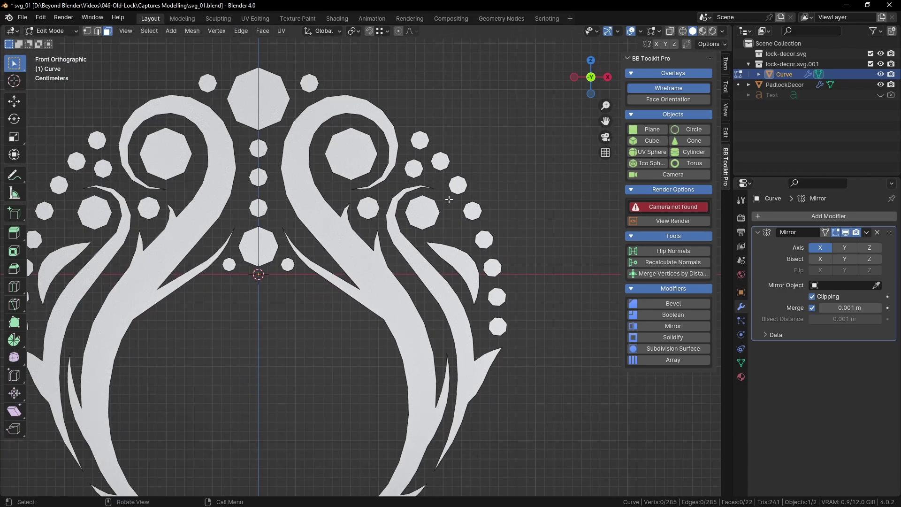
pyautogui.scroll(3, 449, 199)
pyautogui.keyDown('shift'); pyautogui.moveTo(450, 133); pyautogui.dragTo(428, 286, button='middle'); pyautogui.keyUp('shift')
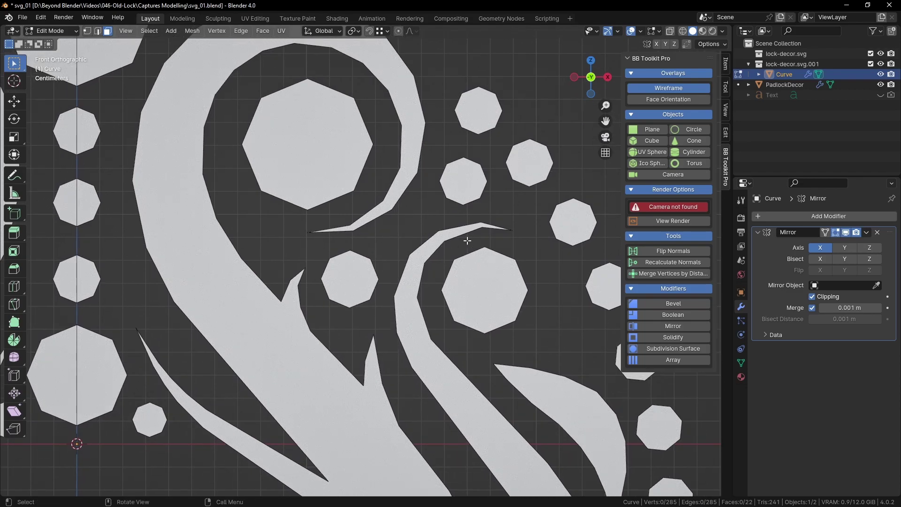
pyautogui.click(87, 31)
pyautogui.press('g')
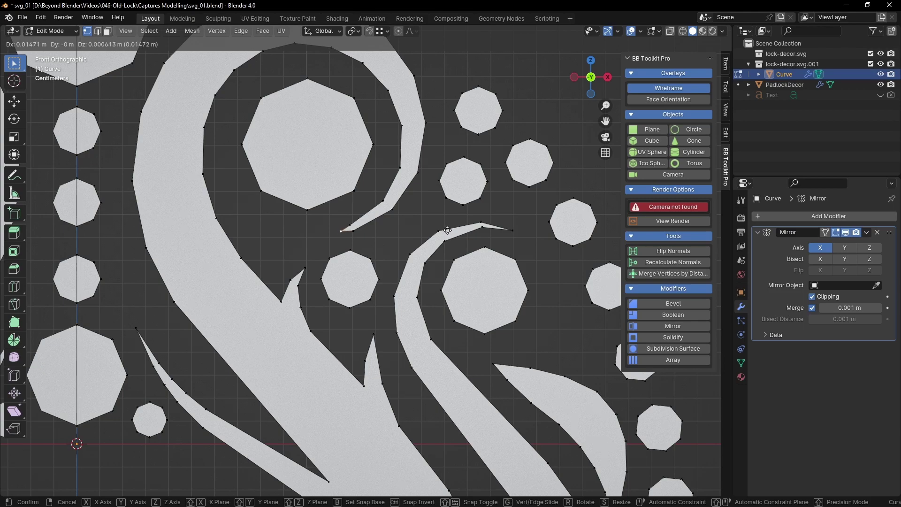
pyautogui.click(449, 230)
pyautogui.click(515, 233)
pyautogui.press('g')
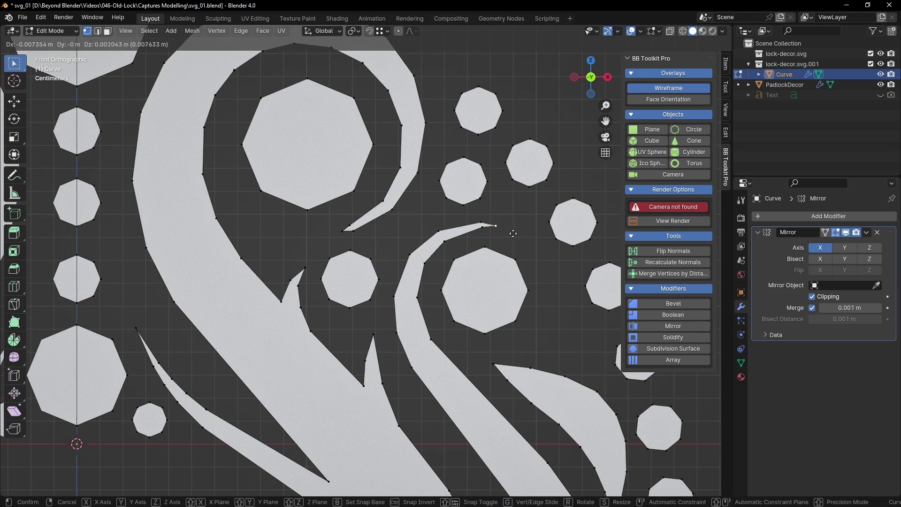
pyautogui.click(511, 233)
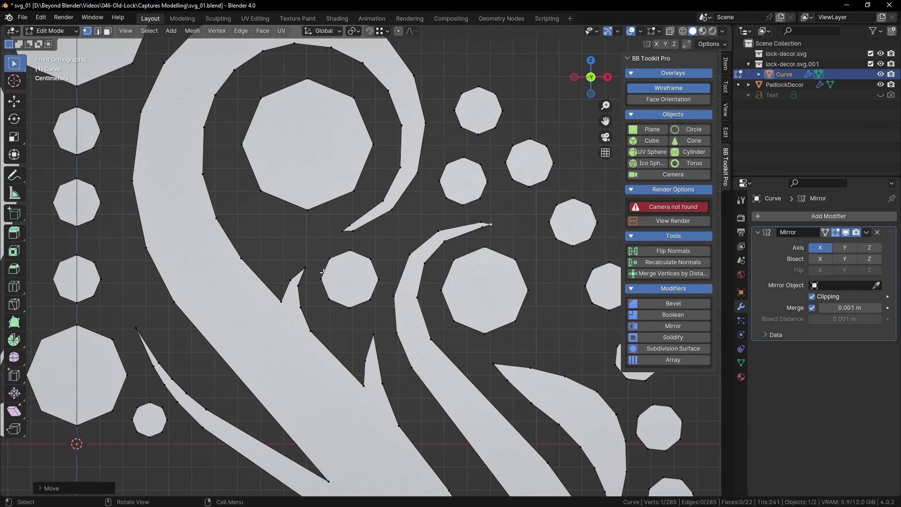
# Shorten the small thorn on the main stem and the thin branch near the centre by moving their tip vertices inward.
pyautogui.click(306, 269)
pyautogui.press('g')
pyautogui.press('g')
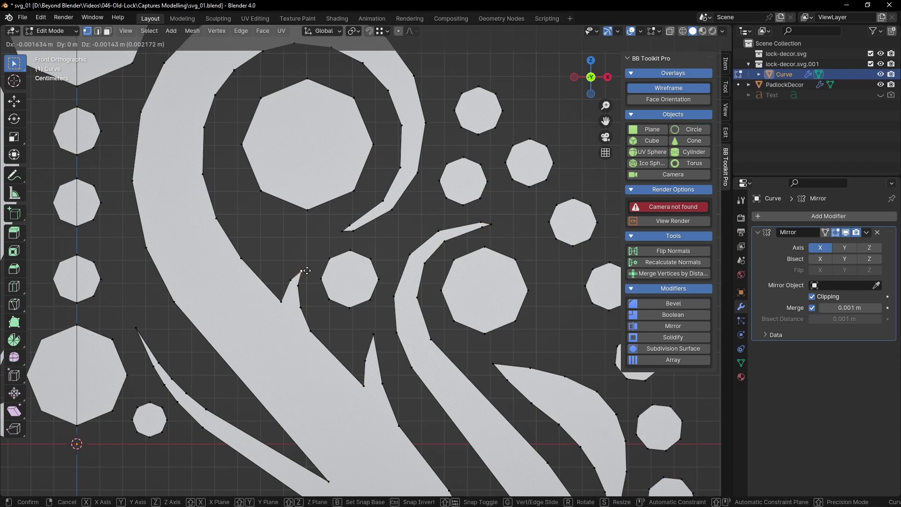
pyautogui.click(306, 272)
pyautogui.click(136, 328)
pyautogui.press('g')
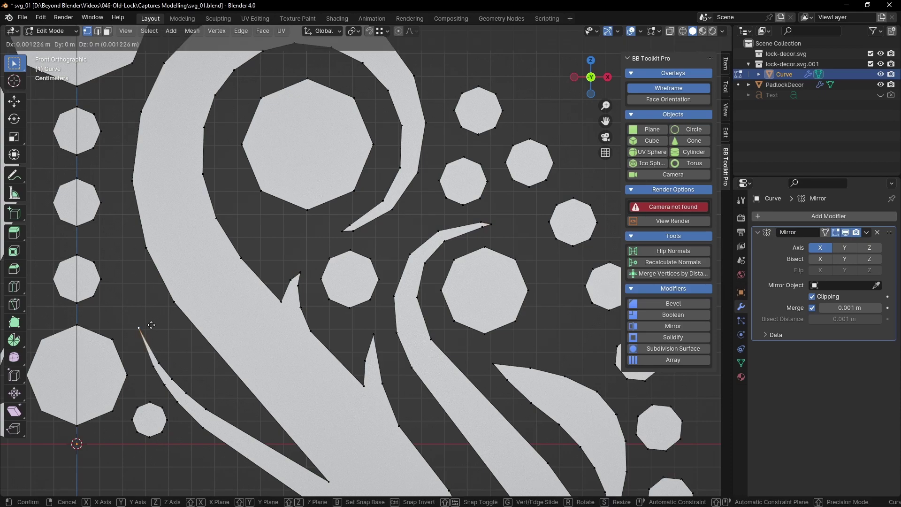
pyautogui.click(159, 351)
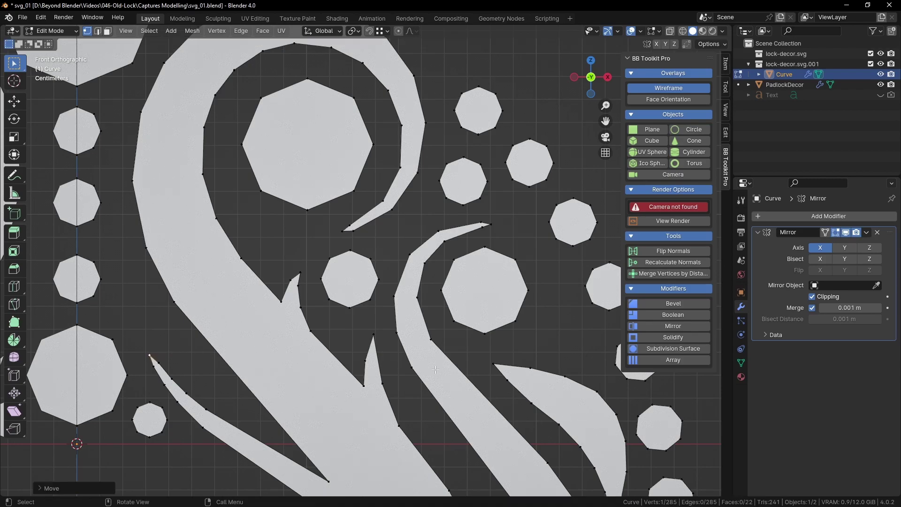
# Shorten the narrow side branch of the lower main stem by moving its tip vertex down about 0.009 m.
pyautogui.keyDown('shift'); pyautogui.moveTo(518, 374); pyautogui.dragTo(404, 185, button='middle'); pyautogui.keyUp('shift')
pyautogui.keyDown('shift'); pyautogui.moveTo(487, 351); pyautogui.dragTo(468, 205, button='middle'); pyautogui.keyUp('shift')
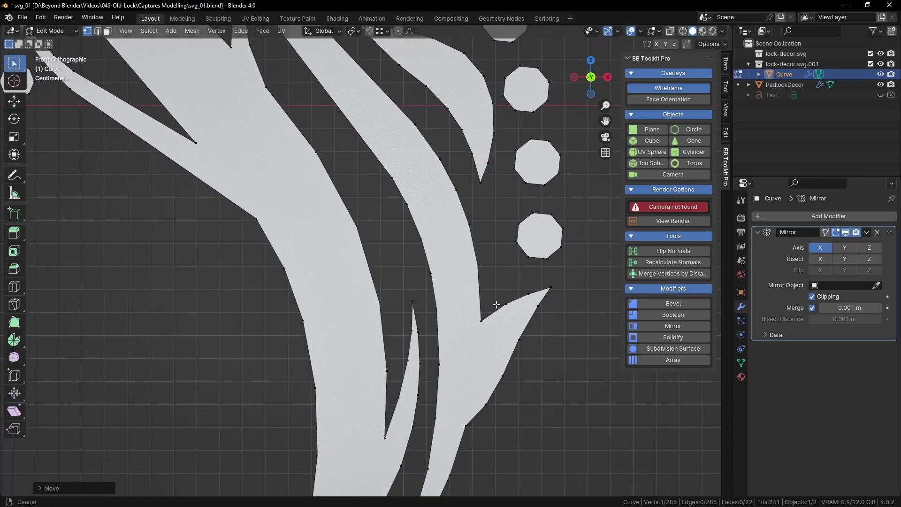
pyautogui.keyDown('shift'); pyautogui.moveTo(500, 308); pyautogui.dragTo(479, 235, button='middle'); pyautogui.keyUp('shift')
pyautogui.click(394, 233)
pyautogui.scroll(4, 425, 228)
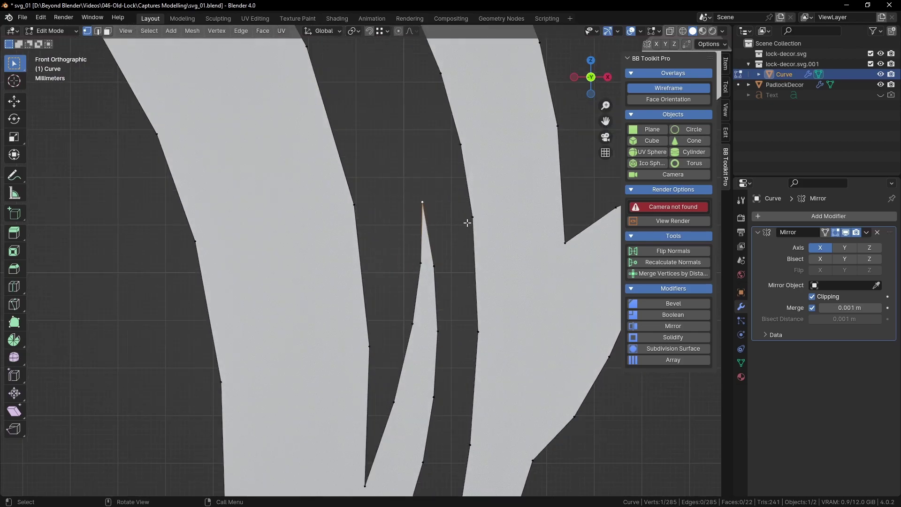
pyautogui.press('g')
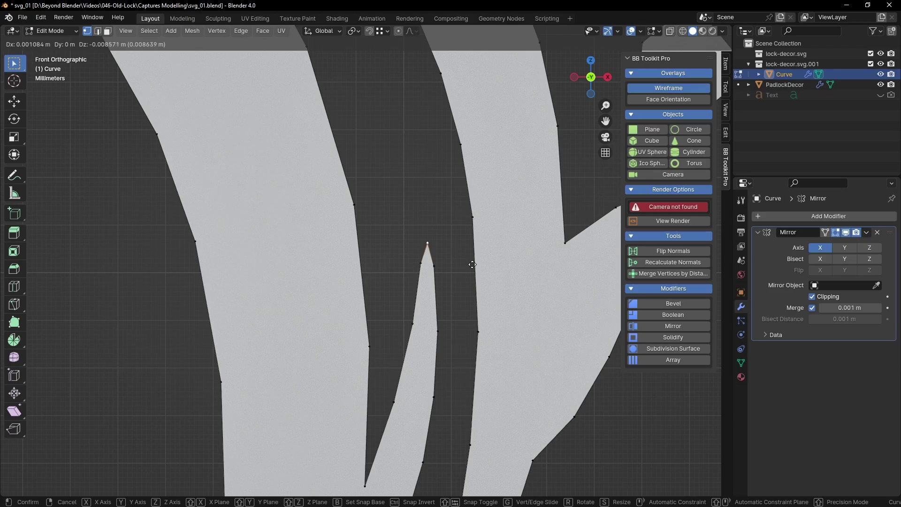
pyautogui.click(473, 265)
# Pull the tip vertex of the small thorn near the main stem's lower end inward about 0.006 m.
pyautogui.scroll(-4, 473, 267)
pyautogui.keyDown('shift'); pyautogui.moveTo(466, 354); pyautogui.dragTo(470, 213, button='middle'); pyautogui.keyUp('shift')
pyautogui.keyDown('shift'); pyautogui.scroll(-3, 470, 213); pyautogui.keyUp('shift')
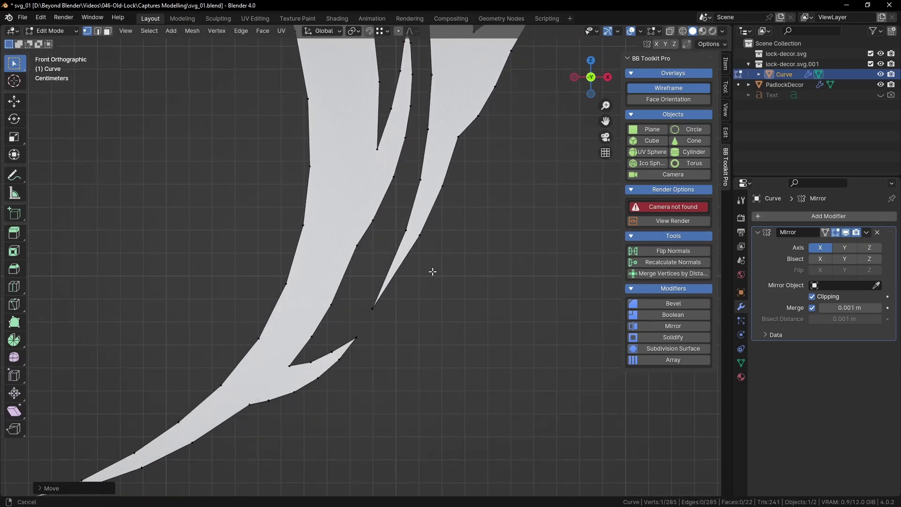
pyautogui.scroll(5, 356, 340)
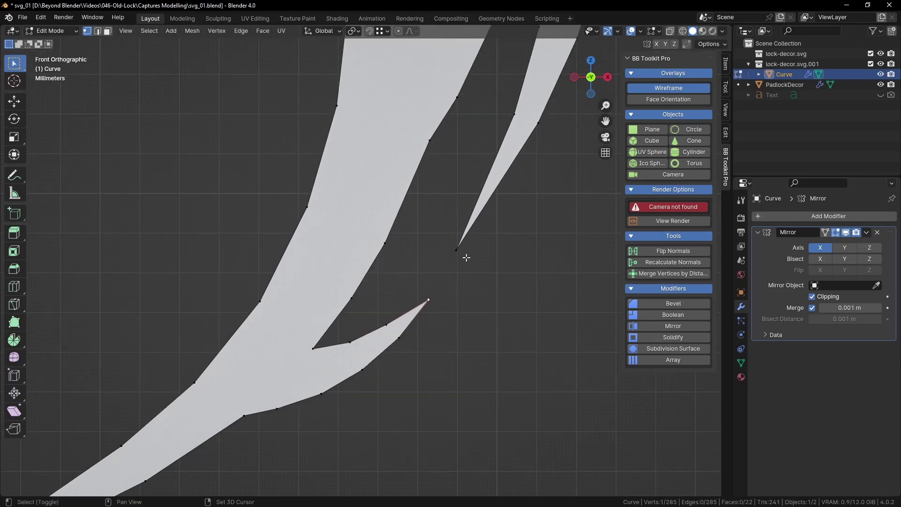
pyautogui.press('g')
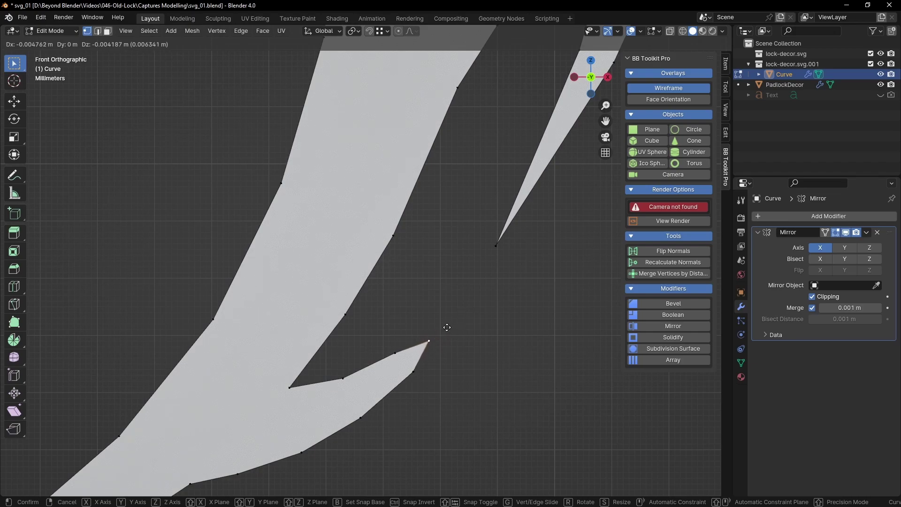
pyautogui.click(446, 326)
# Shorten the outer stem's thin lower end by moving its tip vertex up and outward about 0.03 m.
pyautogui.scroll(-4, 535, 214)
pyautogui.keyDown('shift'); pyautogui.moveTo(553, 178); pyautogui.dragTo(453, 308, button='middle'); pyautogui.keyUp('shift')
pyautogui.scroll(-3, 402, 228)
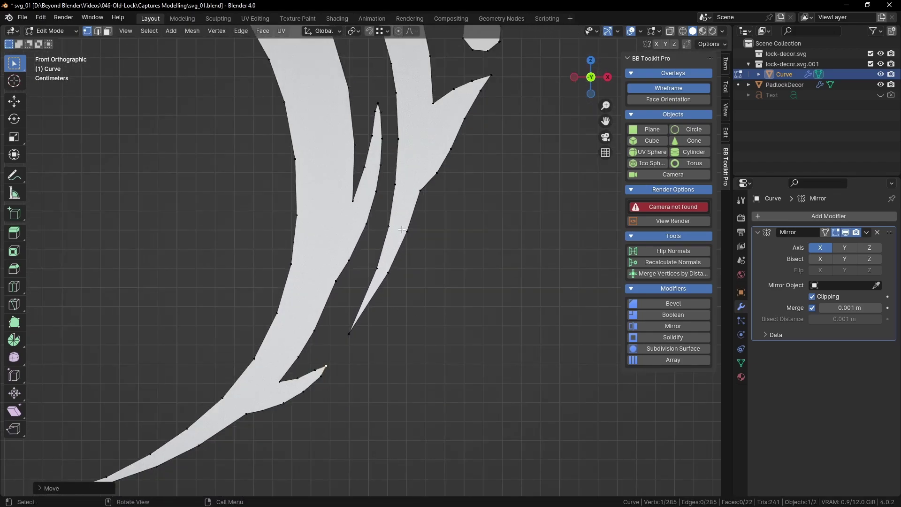
pyautogui.click(357, 334)
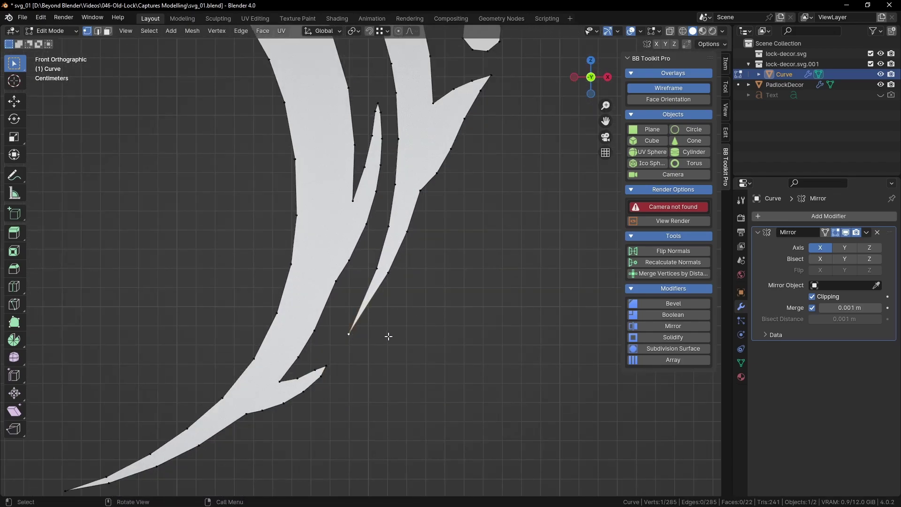
pyautogui.press('g')
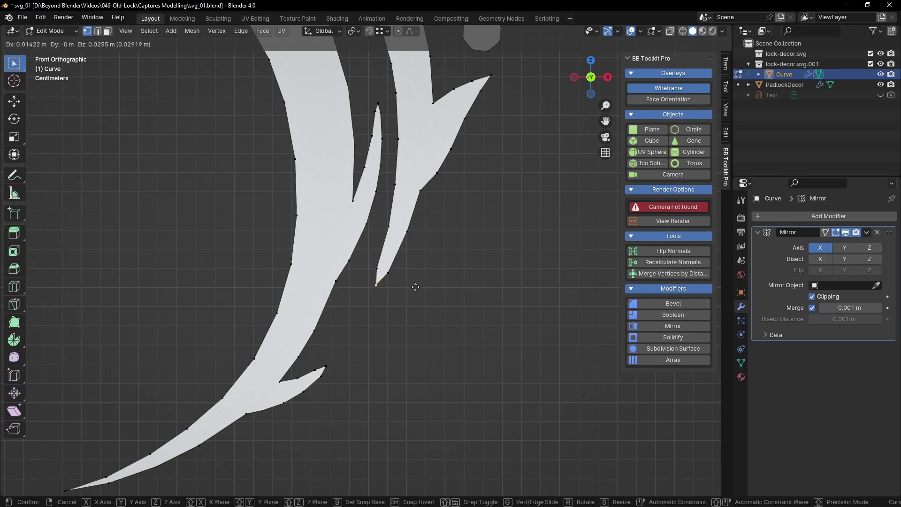
pyautogui.click(414, 291)
pyautogui.scroll(-5, 414, 292)
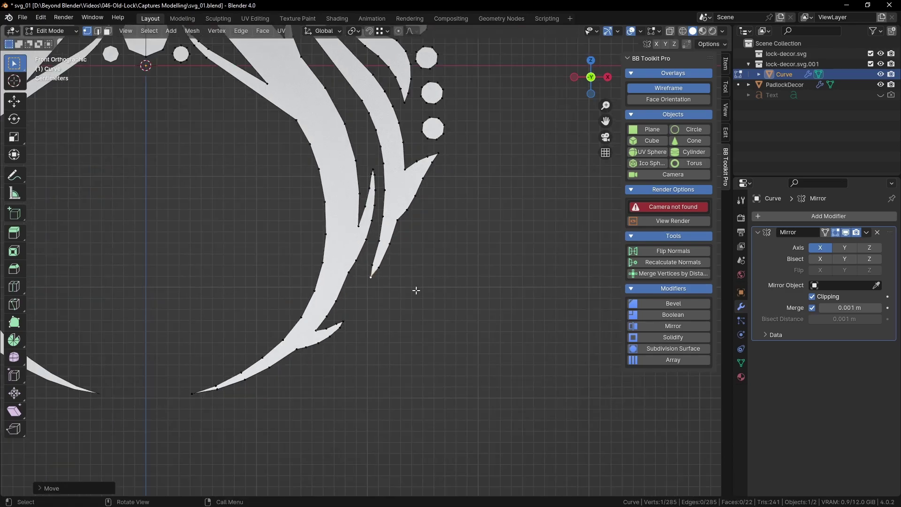
# Select all faces of the half decoration, try an inset of about 0.0017 m, then cancel it and clear the selection.
pyautogui.click(485, 145)
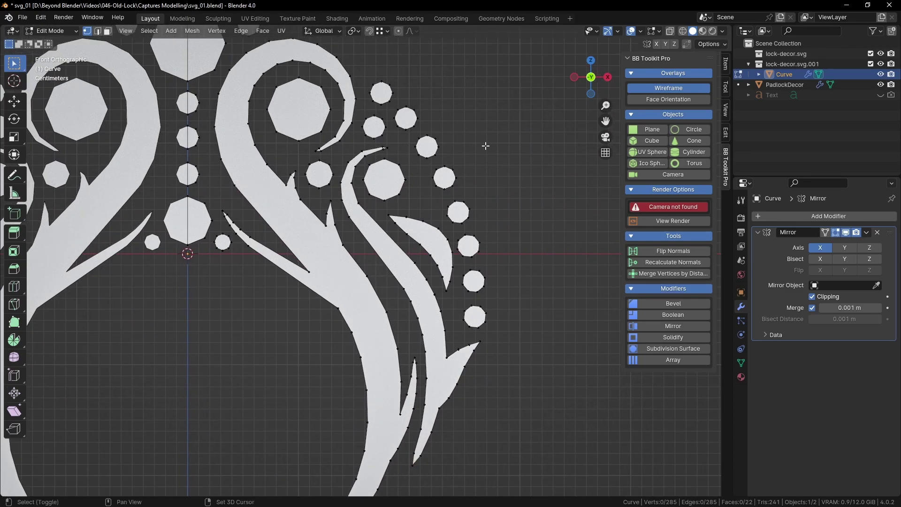
pyautogui.keyDown('shift'); pyautogui.moveTo(445, 159); pyautogui.dragTo(485, 211, button='middle'); pyautogui.keyUp('shift')
pyautogui.scroll(3, 485, 211)
pyautogui.scroll(-2, 464, 208)
pyautogui.scroll(-1, 428, 214)
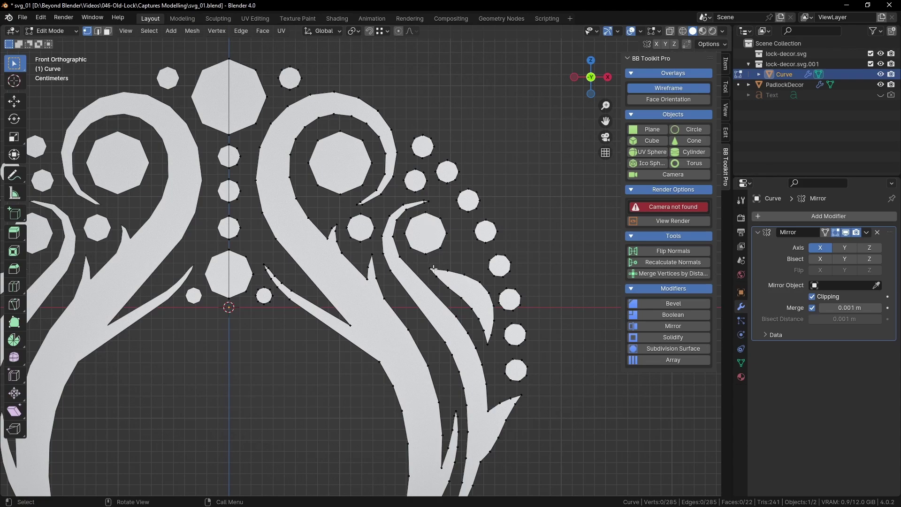
pyautogui.scroll(-1, 433, 268)
pyautogui.scroll(-1, 529, 256)
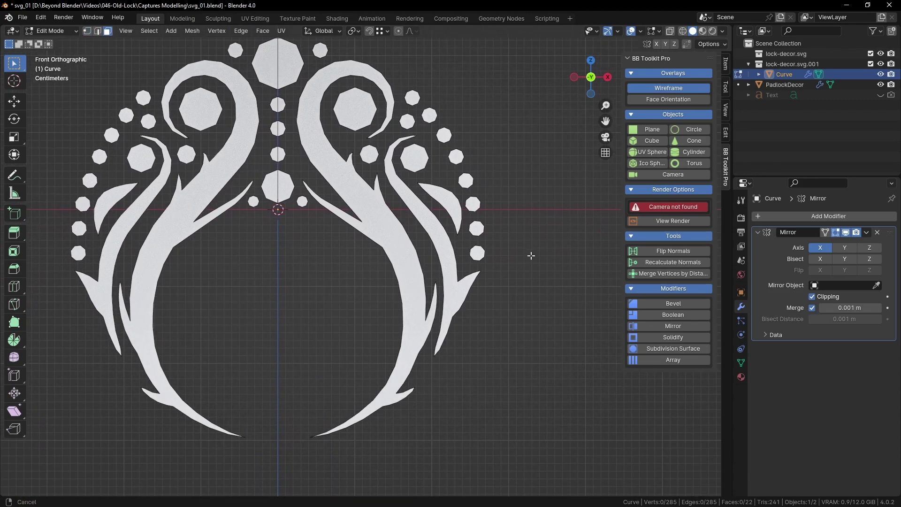
pyautogui.scroll(1, 554, 298)
pyautogui.moveTo(567, 478); pyautogui.dragTo(280, 43)
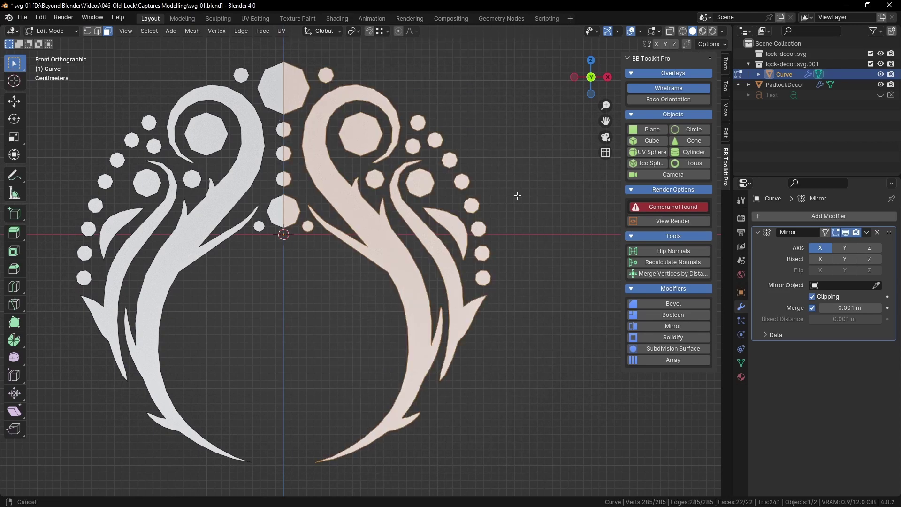
pyautogui.scroll(2, 519, 207)
pyautogui.scroll(1, 481, 222)
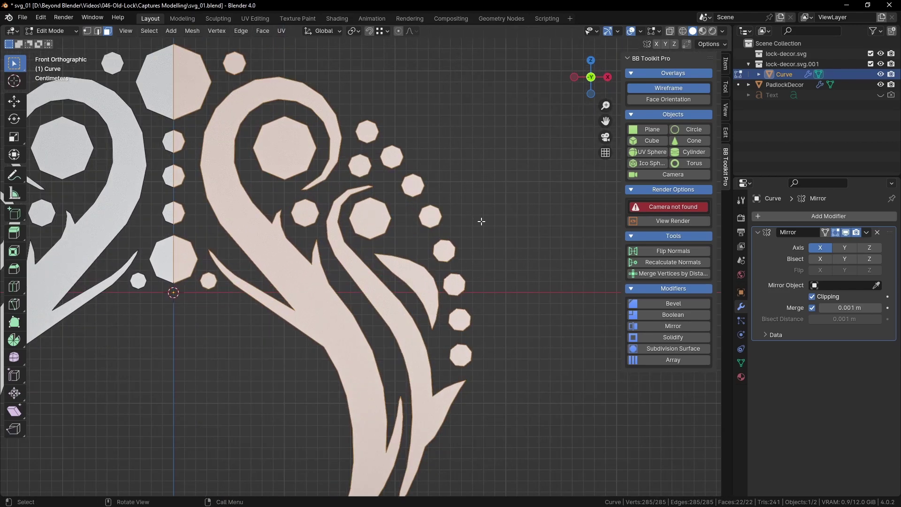
pyautogui.press('i')
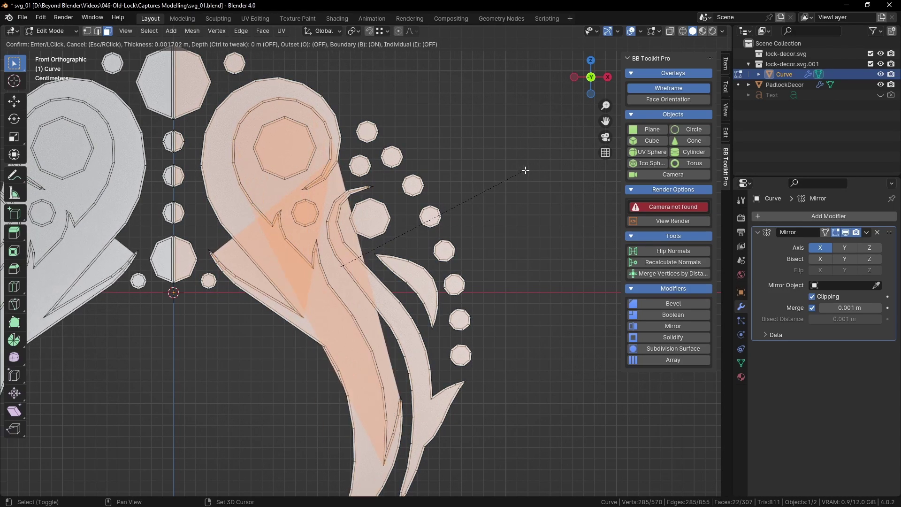
pyautogui.press('Escape')
pyautogui.hotkey('alt', 'a')
# In vertex selection, connect the two opposite vertices nearest the large curl's tip with an edge.
pyautogui.keyDown('shift'); pyautogui.moveTo(457, 180); pyautogui.dragTo(499, 199, button='middle'); pyautogui.keyUp('shift')
pyautogui.scroll(1, 495, 194)
pyautogui.scroll(1, 495, 193)
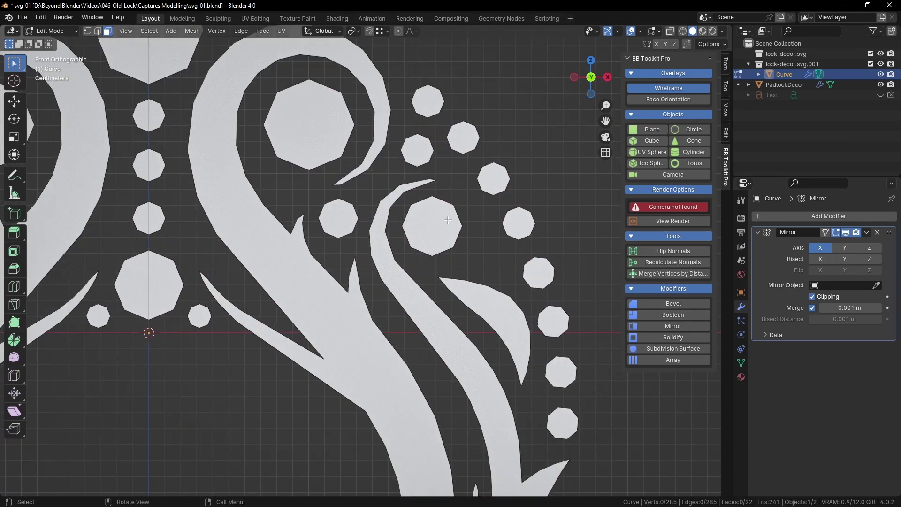
pyautogui.click(87, 31)
pyautogui.scroll(4, 356, 136)
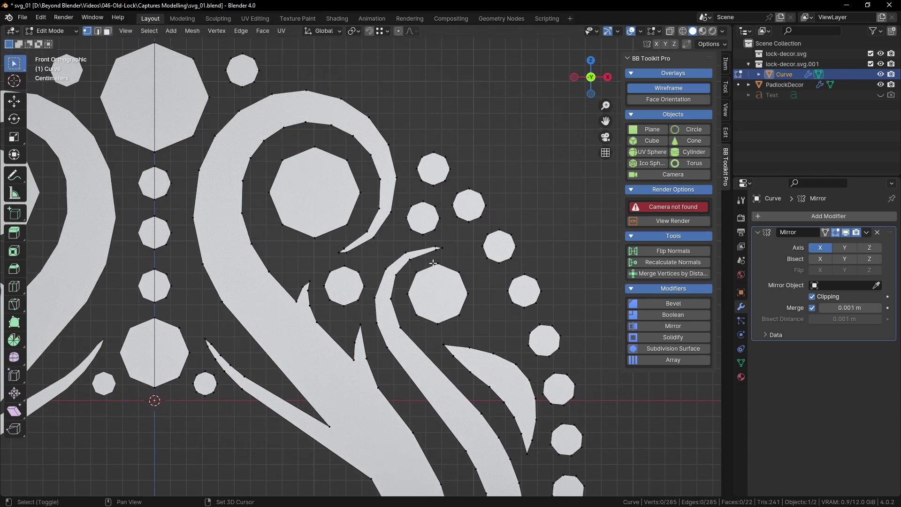
pyautogui.keyDown('shift'); pyautogui.click(326, 242); pyautogui.keyUp('shift')
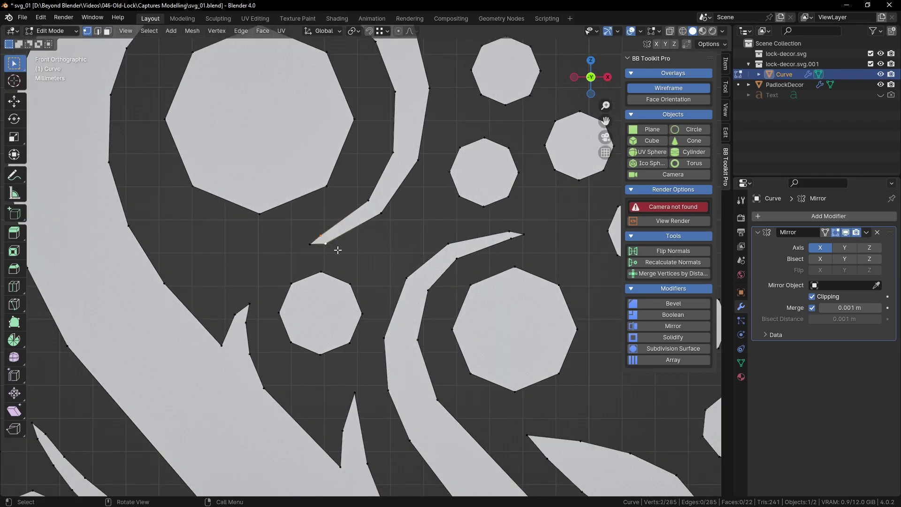
# Connect the next three pairs of opposite vertices across the thin end of the large curl.
pyautogui.click(369, 205)
pyautogui.keyDown('shift'); pyautogui.click(385, 216); pyautogui.keyUp('shift')
pyautogui.keyDown('shift'); pyautogui.click(393, 152); pyautogui.keyUp('shift')
pyautogui.keyDown('shift'); pyautogui.click(419, 160); pyautogui.keyUp('shift')
pyautogui.click(418, 160)
pyautogui.keyDown('shift'); pyautogui.click(393, 153); pyautogui.keyUp('shift')
pyautogui.press('j')
pyautogui.click(442, 153)
pyautogui.keyDown('shift'); pyautogui.moveTo(445, 120); pyautogui.dragTo(461, 294, button='middle'); pyautogui.keyUp('shift')
pyautogui.click(443, 262)
pyautogui.keyDown('shift'); pyautogui.click(410, 266); pyautogui.keyUp('shift')
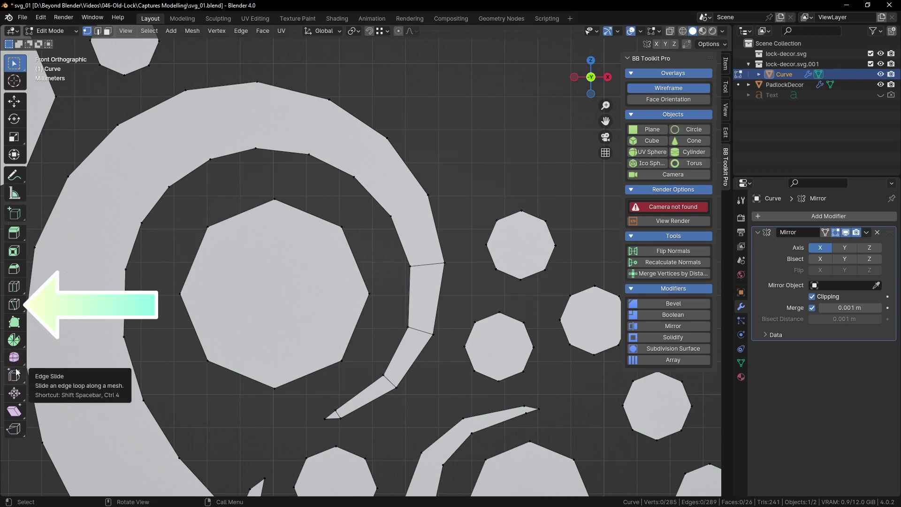
# Knife cuts between opposite vertices across the upper arc of the large curl.
pyautogui.press('k')
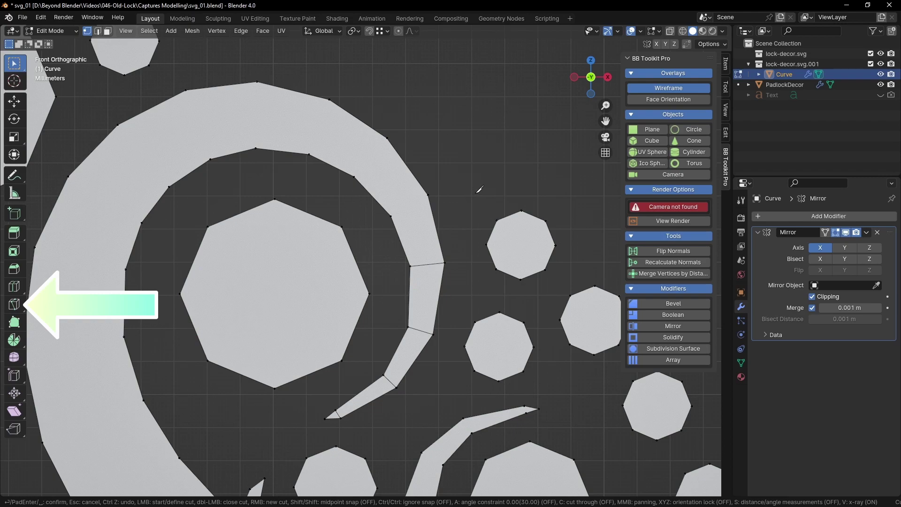
pyautogui.moveTo(474, 190); pyautogui.dragTo(423, 183, button='middle')
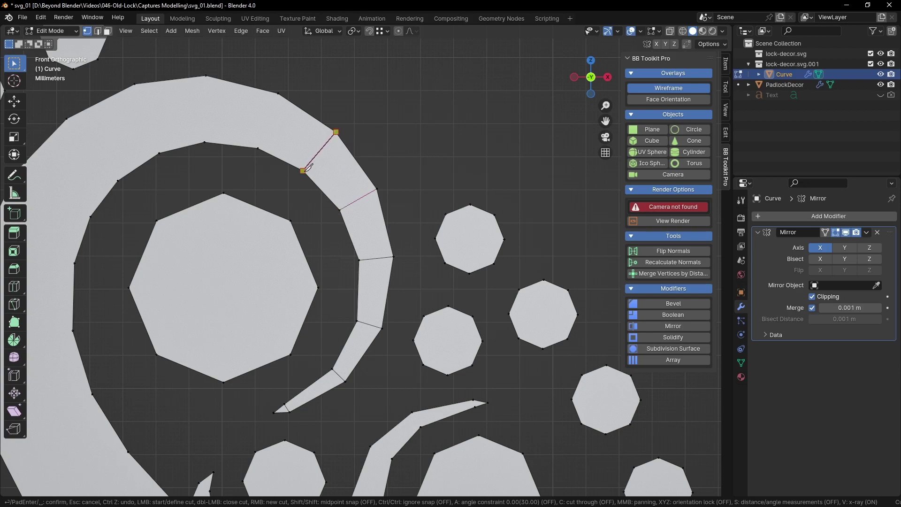
pyautogui.rightClick(258, 149)
pyautogui.click(206, 76)
pyautogui.click(159, 153)
pyautogui.rightClick(159, 153)
pyautogui.click(67, 119)
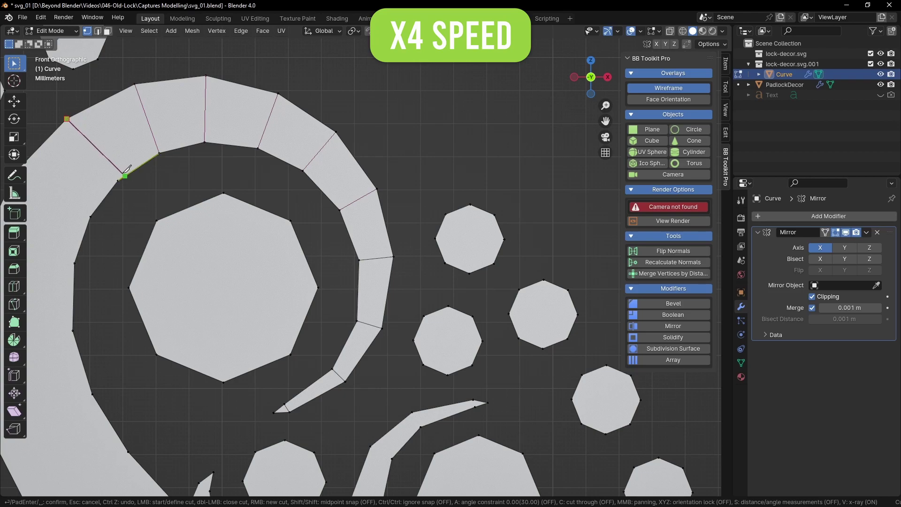
pyautogui.click(118, 180)
pyautogui.rightClick(118, 180)
# Continue the knife cuts around the large curl's inner side towards the main stem and apply them.
pyautogui.moveTo(118, 181); pyautogui.dragTo(332, 161, button='middle')
pyautogui.click(231, 151)
pyautogui.click(305, 196)
pyautogui.rightClick(294, 308)
pyautogui.click(206, 417)
pyautogui.click(307, 374)
pyautogui.press('space')
pyautogui.click(343, 342)
pyautogui.keyDown('shift'); pyautogui.moveTo(342, 342); pyautogui.dragTo(270, 304, button='middle'); pyautogui.keyUp('shift')
# Start a new knife cut across the main stem just above the small thorn, joining opposite vertices.
pyautogui.press('k')
pyautogui.keyDown('shift'); pyautogui.moveTo(333, 364); pyautogui.dragTo(430, 187, button='middle'); pyautogui.keyUp('shift')
pyautogui.click(368, 218)
pyautogui.click(271, 279)
pyautogui.rightClick(272, 279)
pyautogui.scroll(-3, 429, 280)
pyautogui.keyDown('shift'); pyautogui.moveTo(462, 325); pyautogui.dragTo(432, 272, button='middle'); pyautogui.keyUp('shift')
# Knife across the main stem at the small thorn and from the second thorn's base to the thin branch's fork.
pyautogui.click(368, 219)
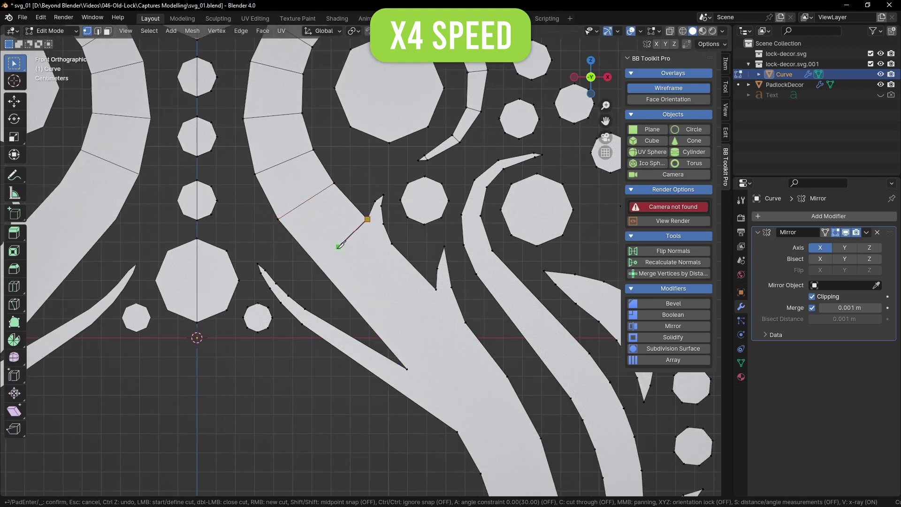
pyautogui.doubleClick(316, 264)
pyautogui.click(350, 303)
pyautogui.rightClick(350, 304)
pyautogui.click(384, 225)
pyautogui.click(334, 284)
pyautogui.rightClick(334, 284)
pyautogui.click(436, 288)
pyautogui.click(407, 370)
# Add knife cuts across the side branches around the main stem's fork.
pyautogui.scroll(4, 282, 287)
pyautogui.click(234, 392)
pyautogui.click(240, 361)
pyautogui.moveTo(447, 397); pyautogui.dragTo(422, 192, button='middle')
pyautogui.click(426, 274)
pyautogui.click(413, 318)
pyautogui.moveTo(504, 322); pyautogui.dragTo(398, 322, button='middle')
pyautogui.scroll(-1, 362, 310)
# Knife across the wide main stem below the fork down to its bend, apply the cuts and clear the selection.
pyautogui.click(391, 190)
pyautogui.click(329, 346)
pyautogui.rightClick(352, 342)
pyautogui.click(376, 379)
pyautogui.click(463, 284)
pyautogui.moveTo(500, 286); pyautogui.dragTo(457, 179, button='middle')
pyautogui.click(478, 284)
pyautogui.click(374, 344)
pyautogui.press('space')
pyautogui.hotkey('alt', 'a')
# Knife across the main stem beneath the bend and across the narrow side branch, joining opposite vertices.
pyautogui.scroll(-7, 413, 245)
pyautogui.scroll(6, 442, 262)
pyautogui.keyDown('shift'); pyautogui.moveTo(443, 262); pyautogui.dragTo(417, 227, button='middle'); pyautogui.keyUp('shift')
pyautogui.press('k')
pyautogui.click(300, 287)
pyautogui.click(392, 266)
pyautogui.rightClick(391, 266)
pyautogui.click(318, 449)
pyautogui.doubleClick(399, 429)
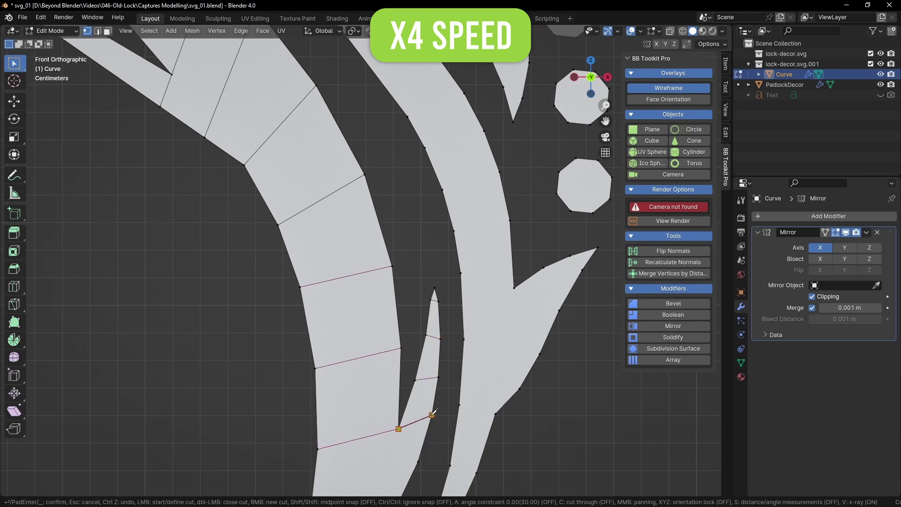
# Extend the knife cuts down the main stem below the narrow side branch's base.
pyautogui.keyDown('shift'); pyautogui.moveTo(429, 417); pyautogui.dragTo(438, 270, button='middle'); pyautogui.keyUp('shift')
pyautogui.click(323, 339)
pyautogui.click(428, 314)
pyautogui.rightClick(428, 314)
pyautogui.click(319, 373)
pyautogui.click(403, 367)
pyautogui.click(384, 397)
pyautogui.click(320, 373)
pyautogui.keyDown('shift'); pyautogui.moveTo(363, 436); pyautogui.dragTo(403, 225, button='middle'); pyautogui.keyUp('shift')
# Knife across the lower thorn and the main stem's tapering end, then apply the cuts.
pyautogui.click(340, 233)
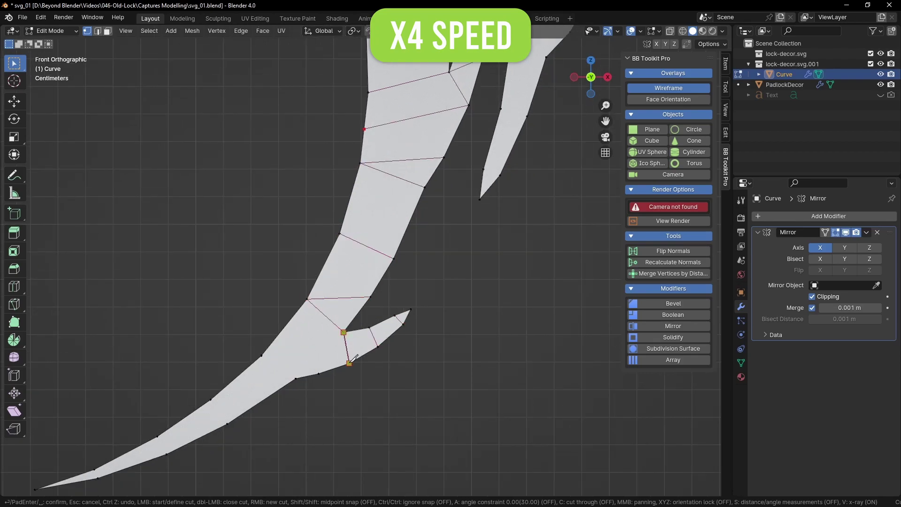
pyautogui.click(318, 374)
pyautogui.click(307, 299)
pyautogui.click(261, 356)
pyautogui.click(296, 378)
pyautogui.click(228, 424)
pyautogui.click(211, 400)
pyautogui.click(157, 437)
pyautogui.keyDown('shift'); pyautogui.moveTo(116, 480); pyautogui.dragTo(297, 365, button='middle'); pyautogui.keyUp('shift')
pyautogui.scroll(-3, 298, 362)
pyautogui.keyDown('shift'); pyautogui.moveTo(523, 214); pyautogui.dragTo(433, 344, button='middle'); pyautogui.keyUp('shift')
pyautogui.press('Return')
pyautogui.scroll(4, 479, 211)
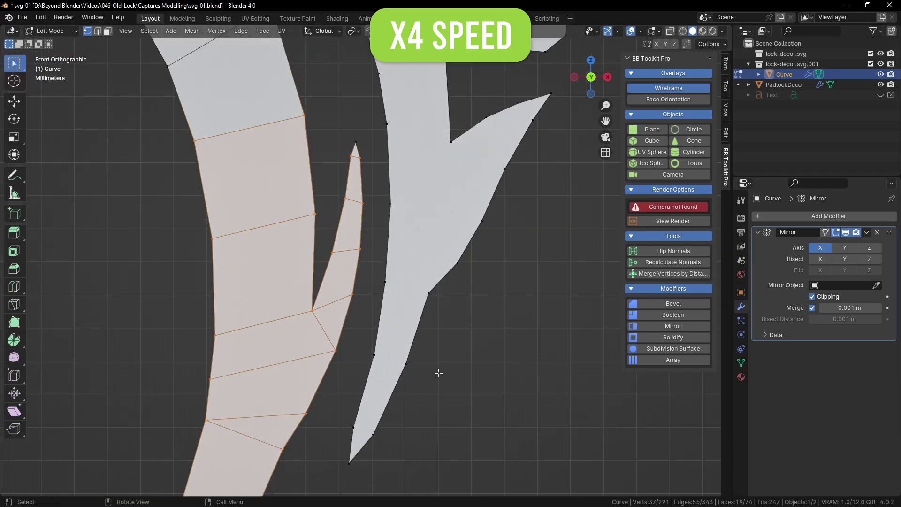
# Knife from one inner-edge vertex of the outer stem, below the barb's fork, to two vertices on the opposite edge.
pyautogui.scroll(2, 358, 421)
pyautogui.keyDown('shift'); pyautogui.moveTo(358, 421); pyautogui.dragTo(328, 361, button='middle'); pyautogui.keyUp('shift')
pyautogui.press('k')
pyautogui.keyDown('shift'); pyautogui.moveTo(494, 110); pyautogui.dragTo(490, 287, button='middle'); pyautogui.keyUp('shift')
pyautogui.click(469, 302)
pyautogui.click(373, 218)
pyautogui.rightClick(373, 217)
pyautogui.click(506, 241)
pyautogui.click(372, 217)
pyautogui.rightClick(372, 218)
# Knife across the outer stem's barb from its tip to the fork, and join the fork corner to the stem's inner edge.
pyautogui.scroll(-1, 373, 218)
pyautogui.keyDown('shift'); pyautogui.moveTo(492, 150); pyautogui.dragTo(371, 236, button='middle'); pyautogui.keyUp('shift')
pyautogui.click(402, 192)
pyautogui.click(420, 212)
pyautogui.rightClick(419, 212)
pyautogui.click(364, 209)
pyautogui.click(386, 271)
pyautogui.rightClick(386, 271)
pyautogui.click(322, 238)
pyautogui.click(359, 333)
pyautogui.rightClick(358, 334)
pyautogui.click(244, 217)
pyautogui.click(322, 238)
pyautogui.rightClick(322, 239)
# Continue the knife cuts across the outer stem above the barb, joining opposite vertices.
pyautogui.keyDown('shift'); pyautogui.moveTo(322, 239); pyautogui.dragTo(458, 367, button='middle'); pyautogui.keyUp('shift')
pyautogui.click(452, 270)
pyautogui.click(437, 200)
pyautogui.rightClick(437, 200)
pyautogui.click(415, 140)
pyautogui.click(329, 164)
pyautogui.rightClick(329, 165)
pyautogui.click(304, 120)
pyautogui.click(387, 86)
pyautogui.rightClick(387, 87)
pyautogui.click(291, 132)
pyautogui.click(325, 83)
pyautogui.rightClick(324, 84)
pyautogui.click(425, 190)
pyautogui.click(372, 238)
pyautogui.rightClick(372, 238)
# Knife across the outer stem's upper bend and its thin curled end, joining opposite vertices up to the tip.
pyautogui.keyDown('shift'); pyautogui.moveTo(371, 237); pyautogui.dragTo(438, 365, button='middle'); pyautogui.keyUp('shift')
pyautogui.click(332, 201)
pyautogui.click(392, 212)
pyautogui.rightClick(392, 211)
pyautogui.click(327, 138)
pyautogui.click(367, 139)
pyautogui.rightClick(367, 140)
pyautogui.click(354, 65)
pyautogui.keyDown('shift'); pyautogui.moveTo(445, 79); pyautogui.dragTo(352, 260, button='middle'); pyautogui.keyUp('shift')
pyautogui.scroll(-2, 432, 229)
pyautogui.keyDown('shift'); pyautogui.moveTo(412, 259); pyautogui.dragTo(379, 165, button='middle'); pyautogui.keyUp('shift')
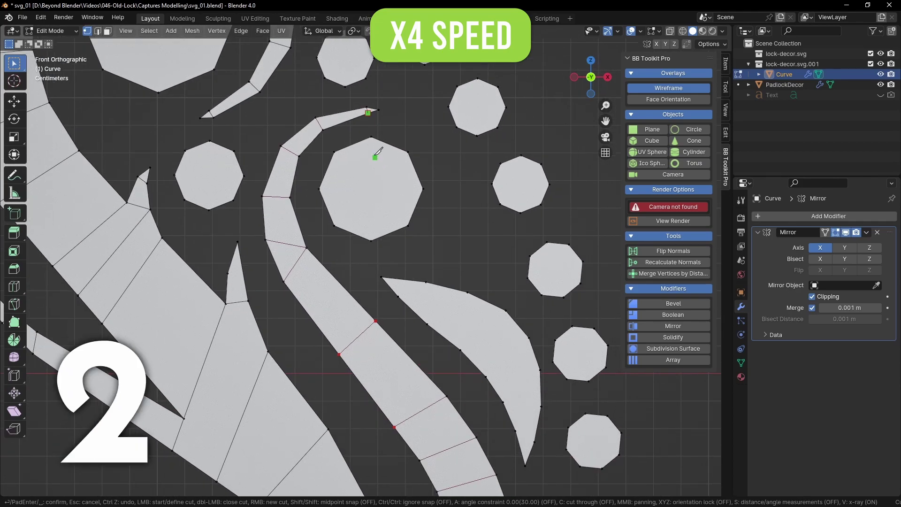
# Knife across the crescent-shaped leaf beside the outer stem, joining opposite vertices from tip to tip, and apply all cuts.
pyautogui.keyDown('shift'); pyautogui.moveTo(405, 294); pyautogui.dragTo(340, 244, button='middle'); pyautogui.keyUp('shift')
pyautogui.click(333, 246)
pyautogui.click(360, 231)
pyautogui.rightClick(361, 231)
pyautogui.click(463, 288)
pyautogui.click(420, 325)
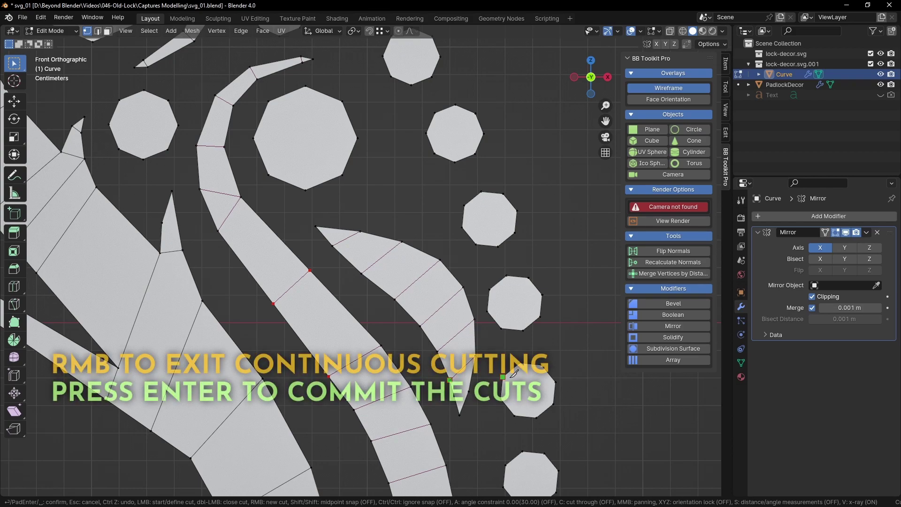
pyautogui.scroll(-3, 468, 377)
pyautogui.scroll(-4, 415, 330)
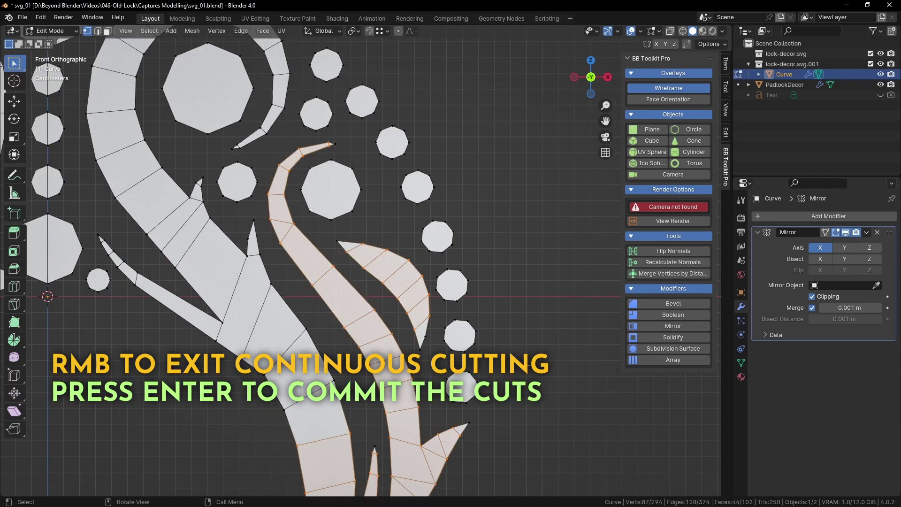
pyautogui.press('Return')
# Switch to face selection with nothing selected and save the file.
pyautogui.scroll(-2, 524, 366)
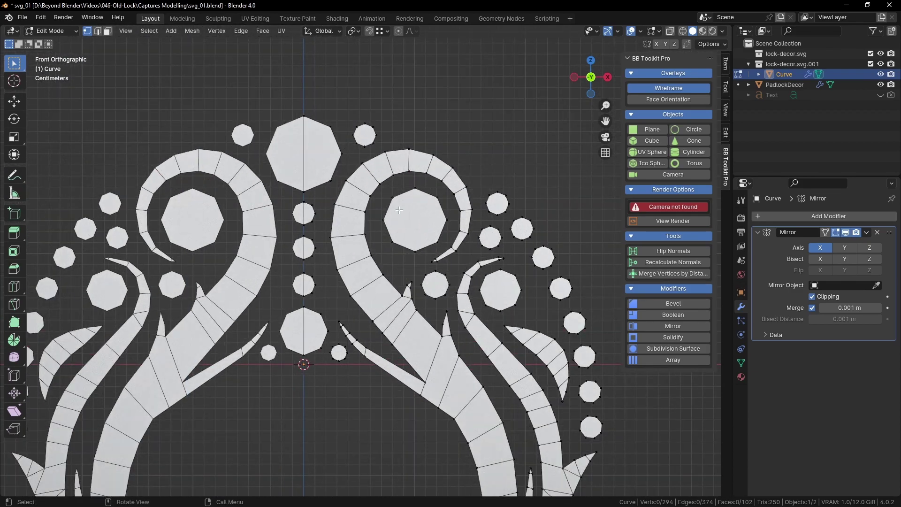
pyautogui.scroll(1, 402, 214)
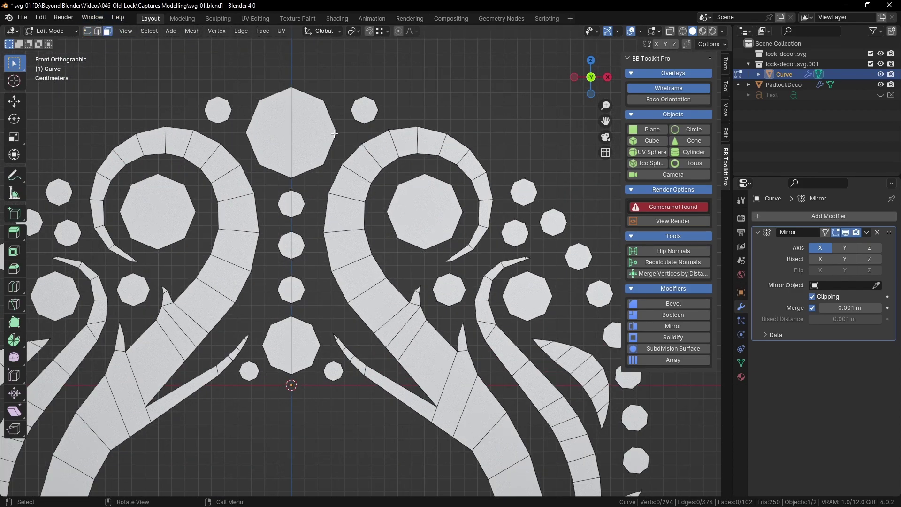
pyautogui.hotkey('ctrl', 's')
# Select all linked faces of the large inner stem, inset them by about 0.0025 m and clear the selection.
pyautogui.keyDown('shift'); pyautogui.moveTo(442, 223); pyautogui.dragTo(323, 213, button='middle'); pyautogui.keyUp('shift')
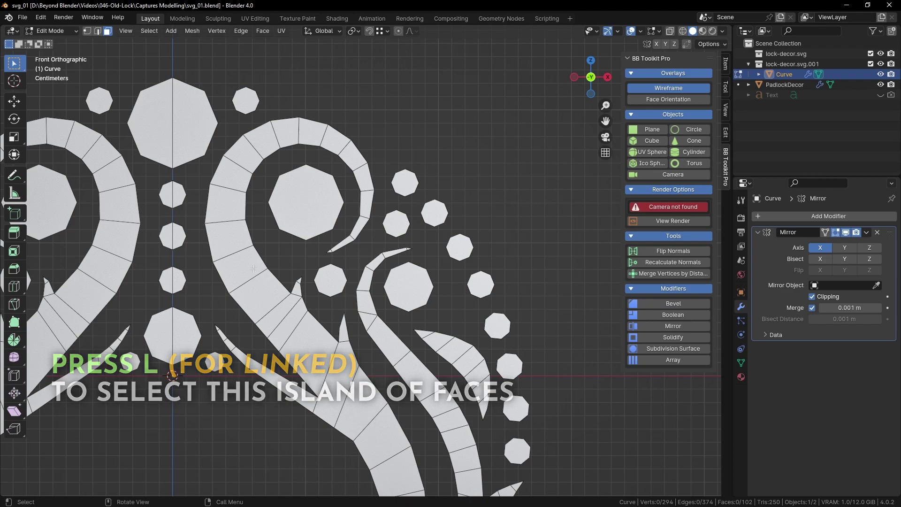
pyautogui.press('l')
pyautogui.scroll(-2, 364, 259)
pyautogui.keyDown('shift'); pyautogui.moveTo(387, 380); pyautogui.dragTo(400, 245, button='middle'); pyautogui.keyUp('shift')
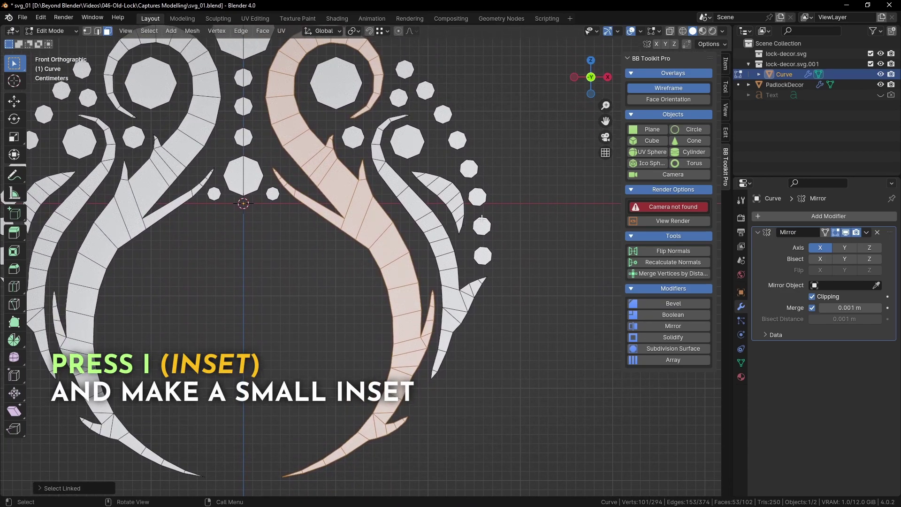
pyautogui.press('i')
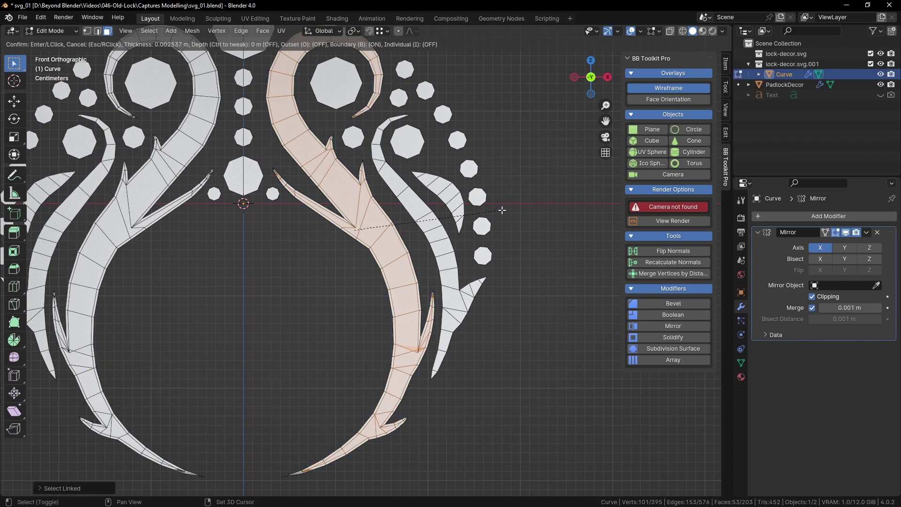
pyautogui.click(501, 211)
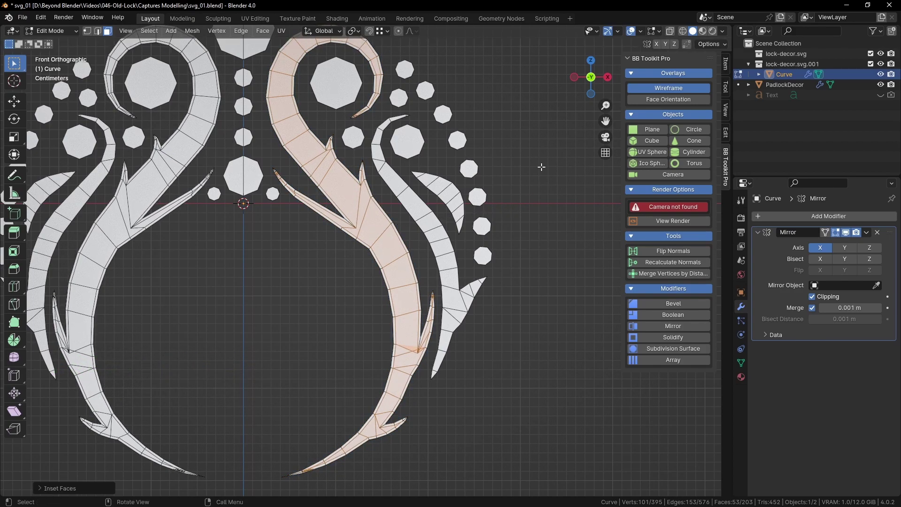
pyautogui.click(545, 125)
# Compare the inset stem's topology with the finished reference decoration standing beside it.
pyautogui.keyDown('shift'); pyautogui.moveTo(524, 140); pyautogui.dragTo(523, 255, button='middle'); pyautogui.keyUp('shift')
pyautogui.scroll(2, 354, 215)
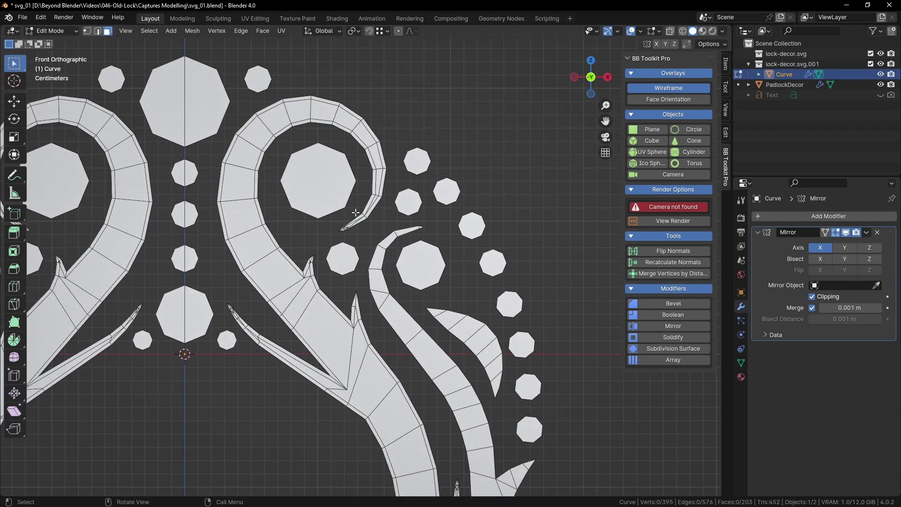
pyautogui.scroll(-5, 287, 100)
pyautogui.keyDown('shift'); pyautogui.moveTo(304, 296); pyautogui.dragTo(680, 286, button='middle'); pyautogui.keyUp('shift')
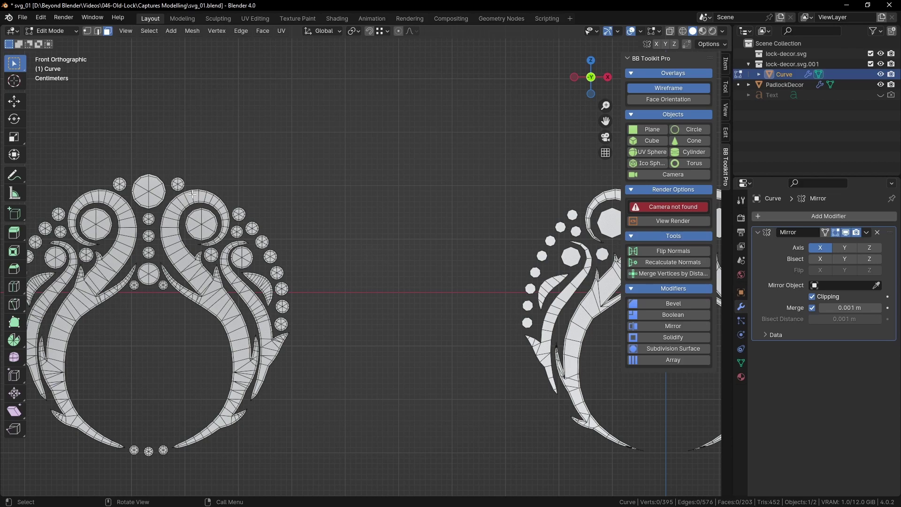
pyautogui.scroll(5, 230, 225)
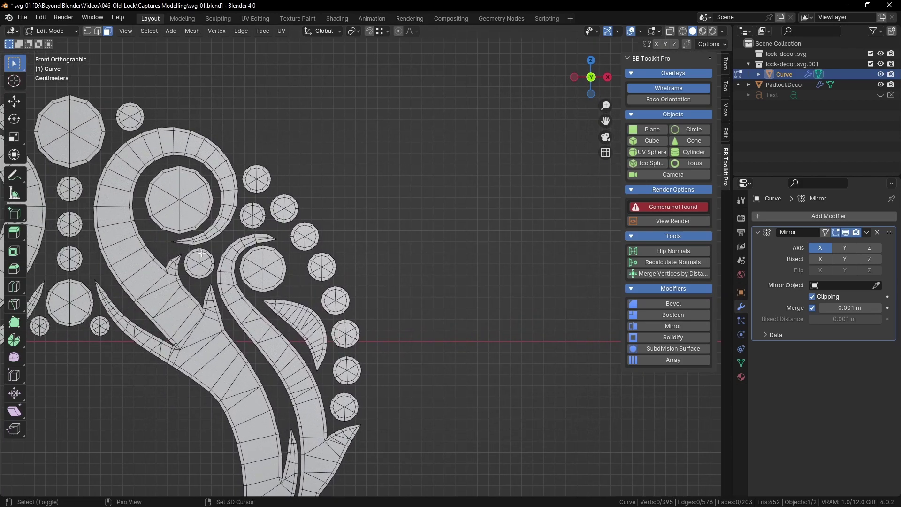
pyautogui.keyDown('shift'); pyautogui.moveTo(337, 274); pyautogui.dragTo(136, 253, button='middle'); pyautogui.keyUp('shift')
pyautogui.keyDown('shift'); pyautogui.moveTo(469, 255); pyautogui.dragTo(113, 231, button='middle'); pyautogui.keyUp('shift')
pyautogui.moveTo(413, 249)
pyautogui.keyDown('shift'); pyautogui.mouseDown(button='middle')
pyautogui.moveTo(218, 275)
pyautogui.moveTo(219, 267)
pyautogui.mouseUp(button='middle'); pyautogui.keyUp('shift')
# In vertex selection, move the overlapping inset vertices in the inner stem's small upper thorn apart so they lie inside its outline.
pyautogui.scroll(6, 324, 257)
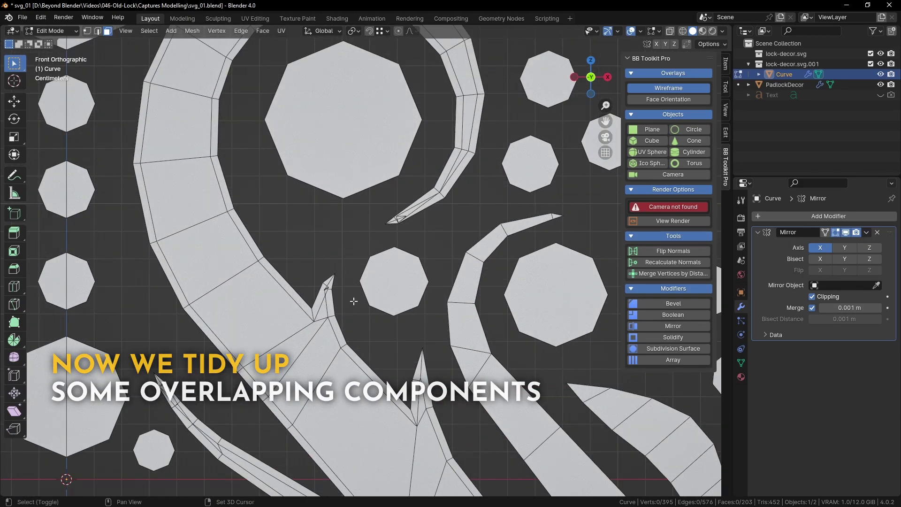
pyautogui.scroll(1, 395, 257)
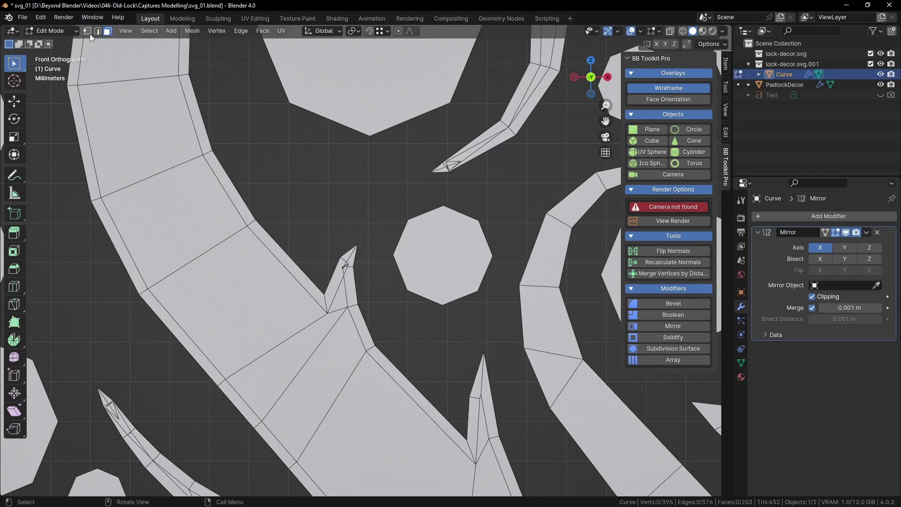
pyautogui.scroll(3, 348, 267)
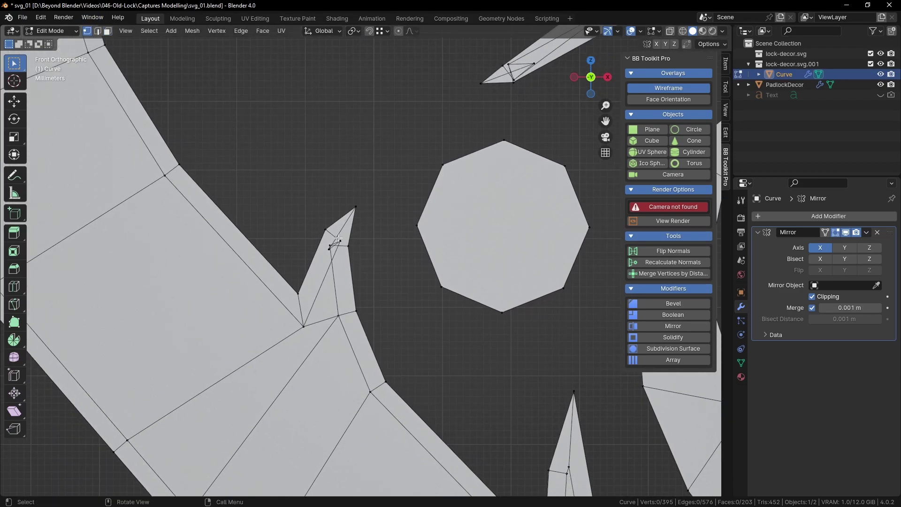
pyautogui.press('g')
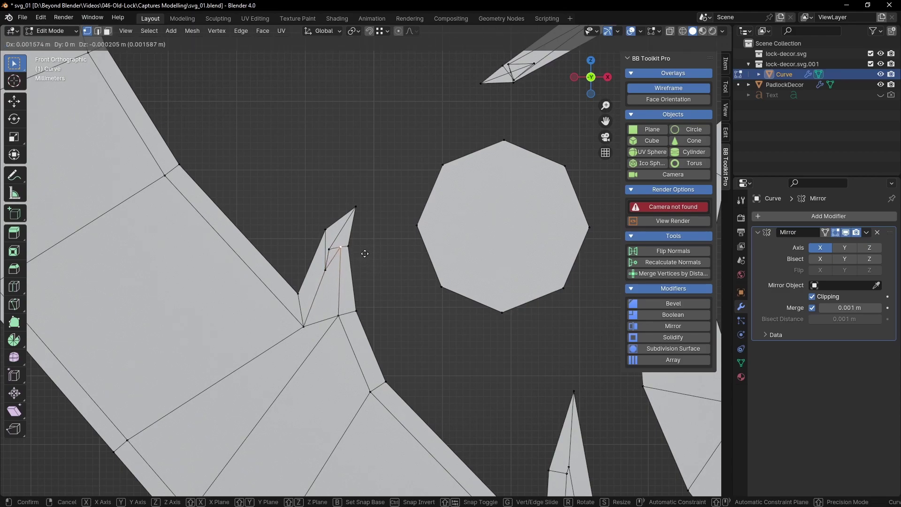
pyautogui.click(352, 259)
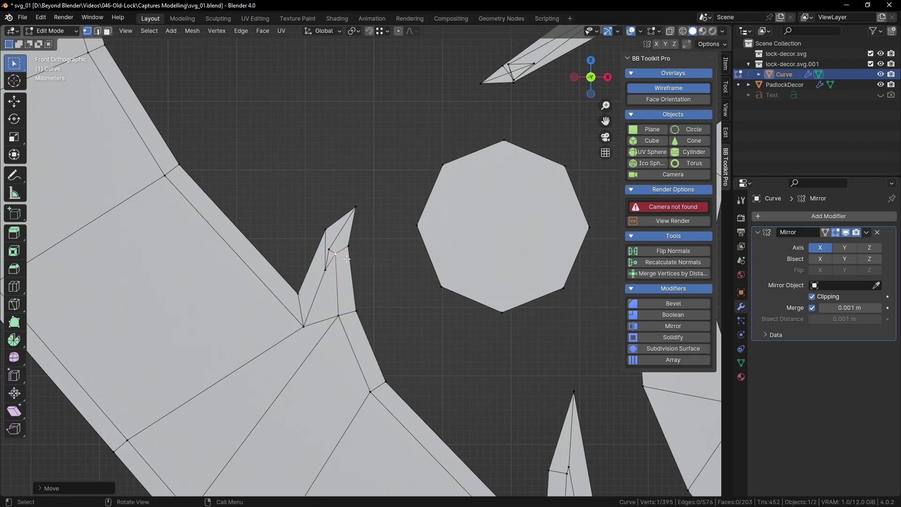
pyautogui.press('g')
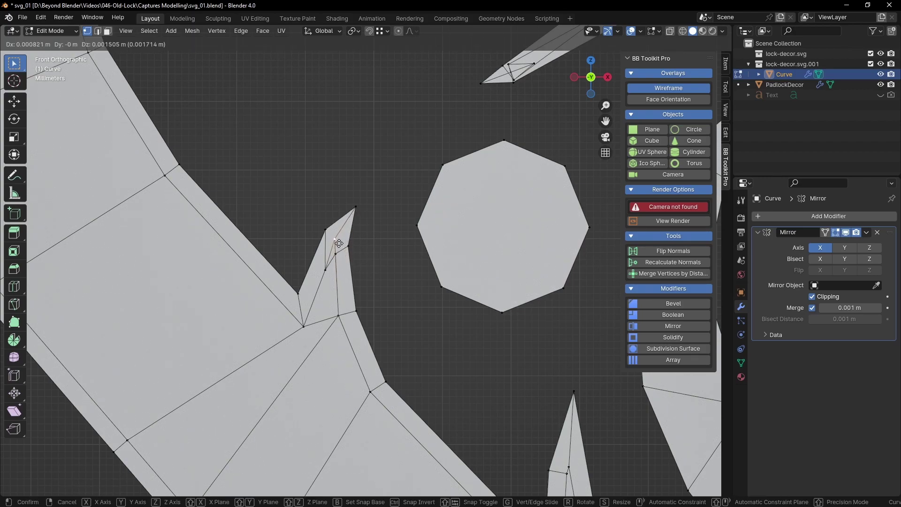
pyautogui.click(341, 242)
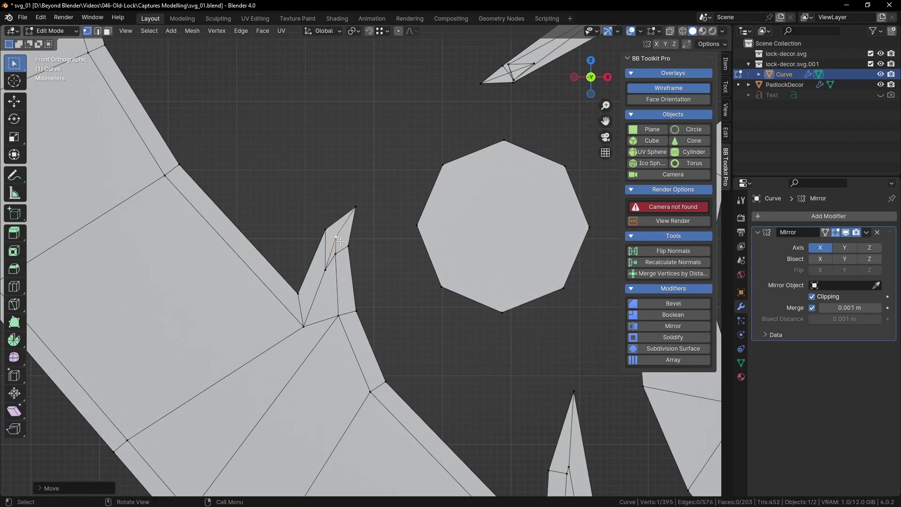
# Spread the inner vertices of the small spike beside the octagon, and merge its three inner tip vertices into one.
pyautogui.press('g')
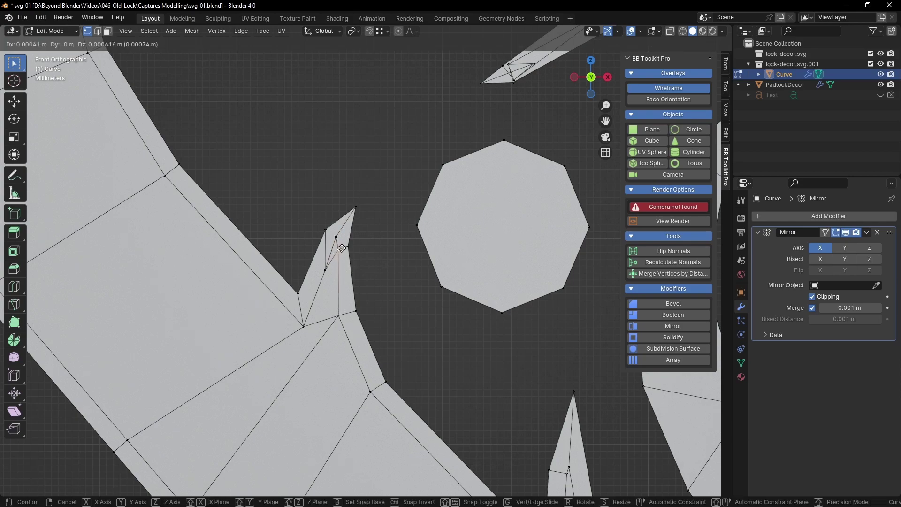
pyautogui.click(342, 249)
pyautogui.keyDown('shift'); pyautogui.click(336, 248); pyautogui.keyUp('shift')
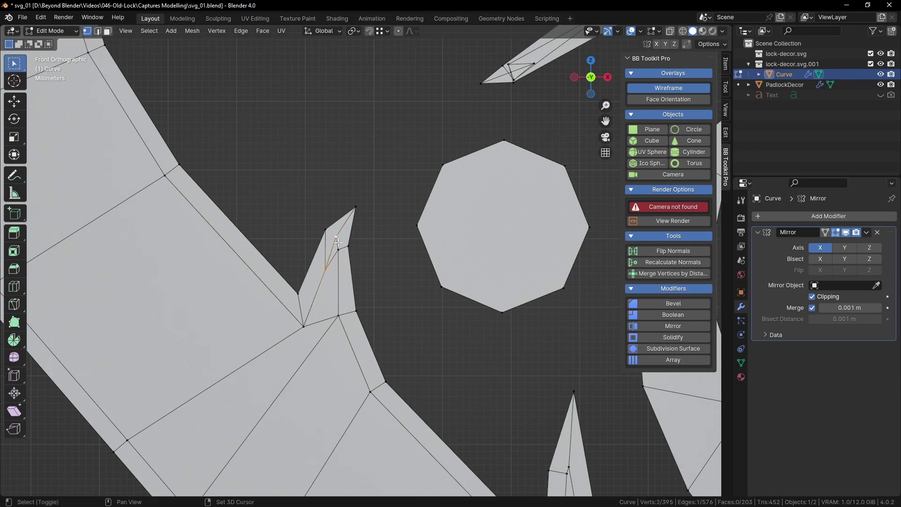
pyautogui.keyDown('shift'); pyautogui.click(328, 268); pyautogui.keyUp('shift')
pyautogui.keyDown('shift'); pyautogui.click(336, 241); pyautogui.keyUp('shift')
pyautogui.press('m')
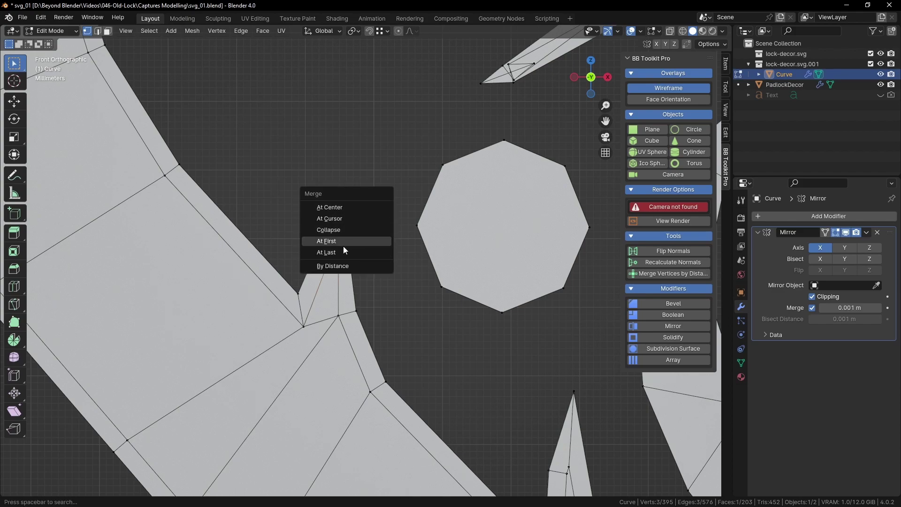
pyautogui.click(379, 251)
pyautogui.click(380, 244)
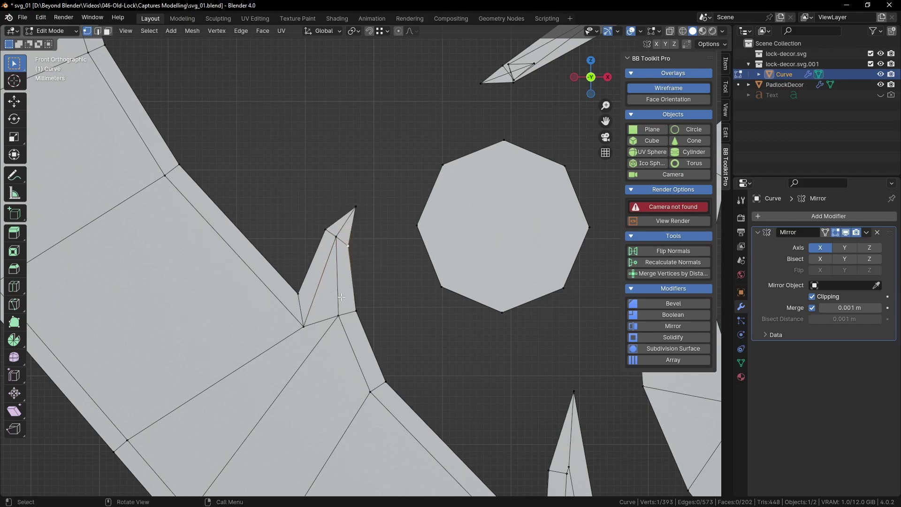
# Move the three crossing inner vertices at the curl's pointed lower end closer together inside the outline.
pyautogui.scroll(-6, 357, 298)
pyautogui.scroll(1, 375, 272)
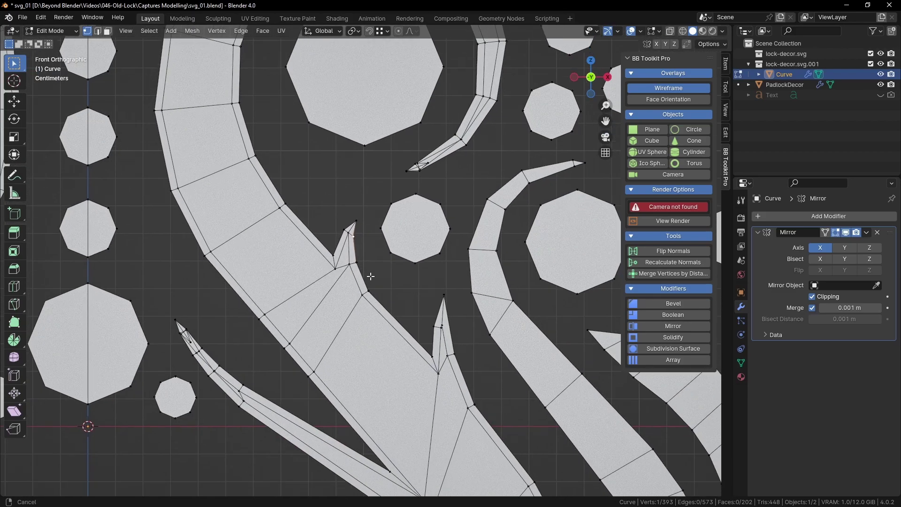
pyautogui.scroll(8, 386, 261)
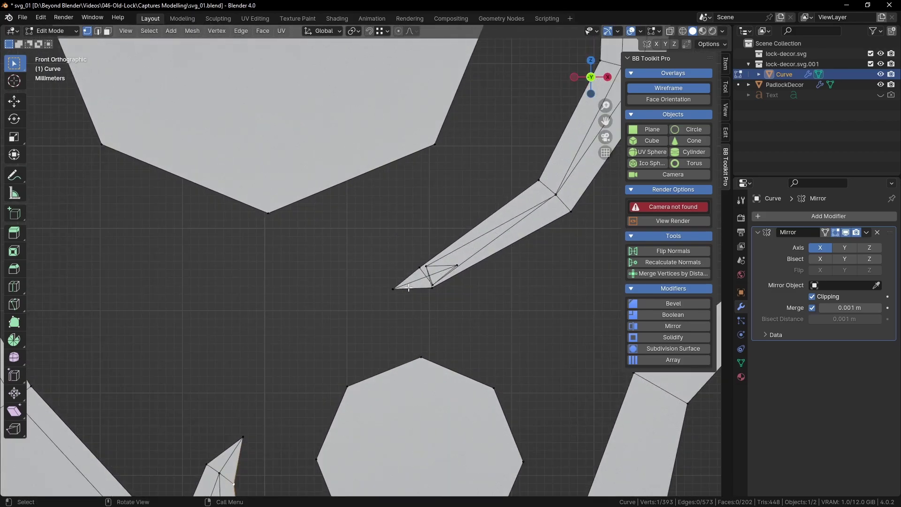
pyautogui.keyDown('shift'); pyautogui.moveTo(452, 299); pyautogui.dragTo(417, 288, button='middle'); pyautogui.keyUp('shift')
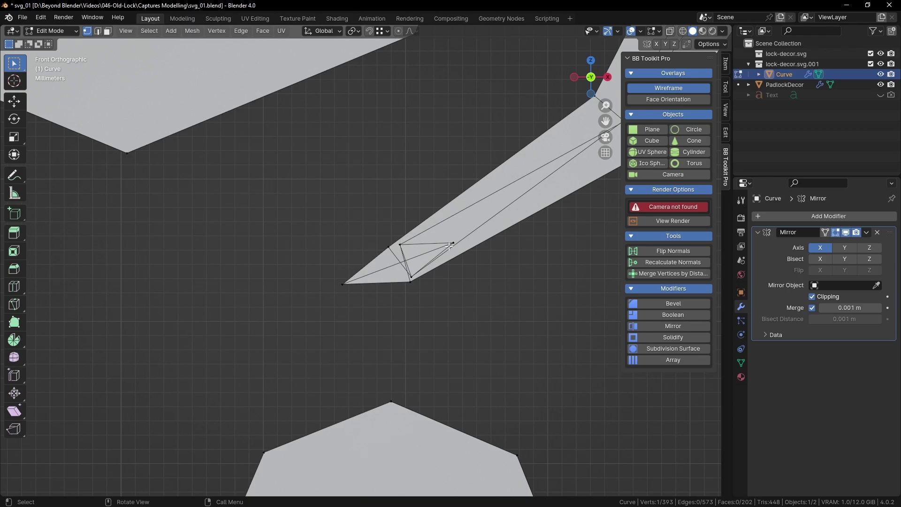
pyautogui.press('g')
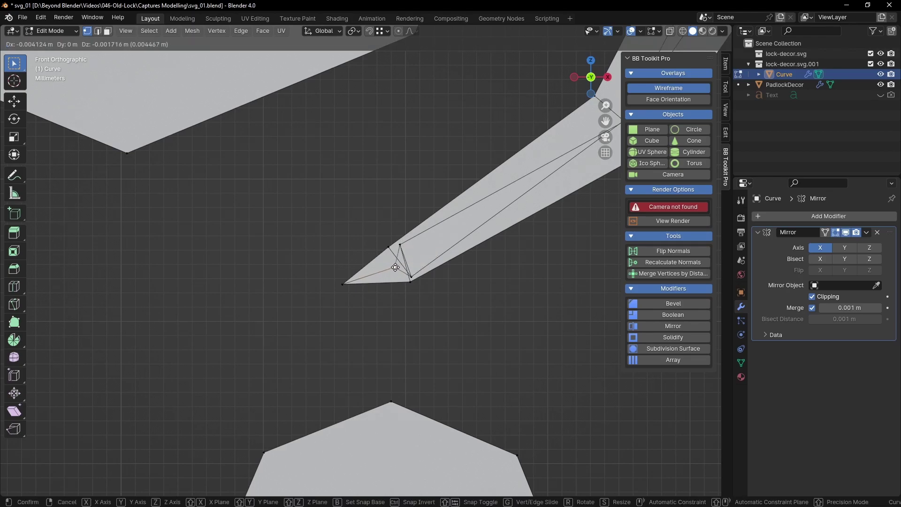
pyautogui.click(399, 264)
pyautogui.click(411, 278)
pyautogui.press('g')
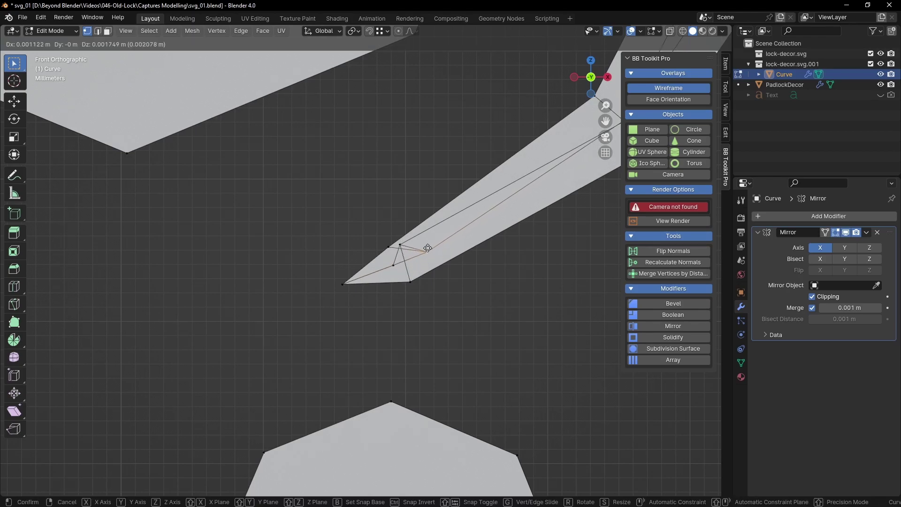
pyautogui.click(403, 265)
pyautogui.click(401, 245)
pyautogui.press('g')
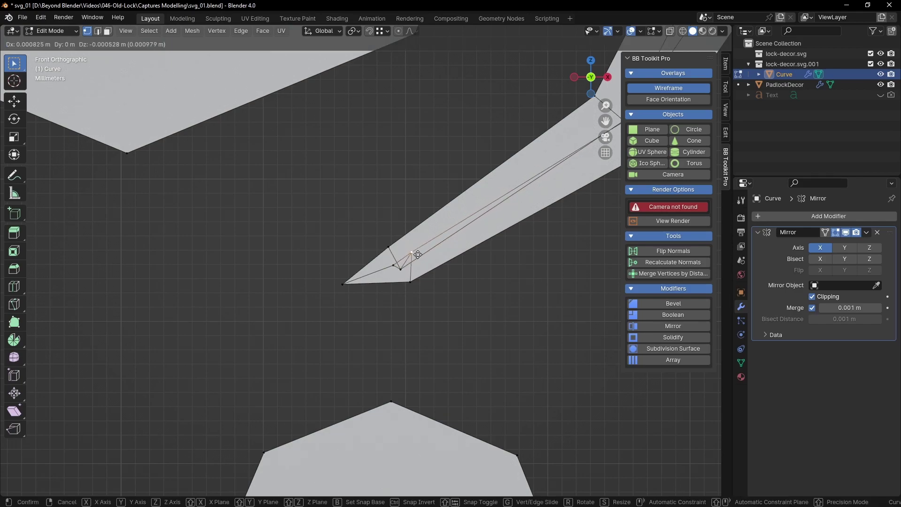
pyautogui.click(410, 255)
# Merge the curl tip's three inner vertices into one and center it between the outline edges.
pyautogui.keyDown('shift'); pyautogui.click(403, 270); pyautogui.keyUp('shift')
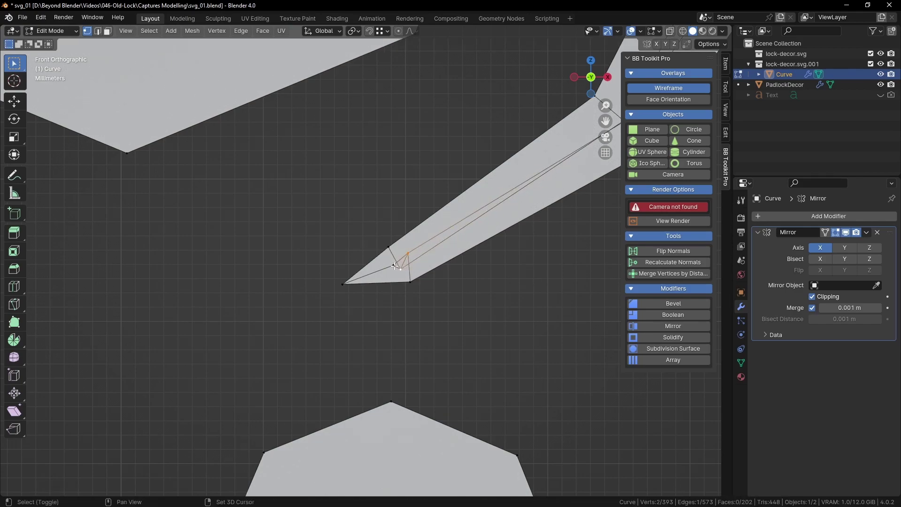
pyautogui.press('m')
pyautogui.click(416, 276)
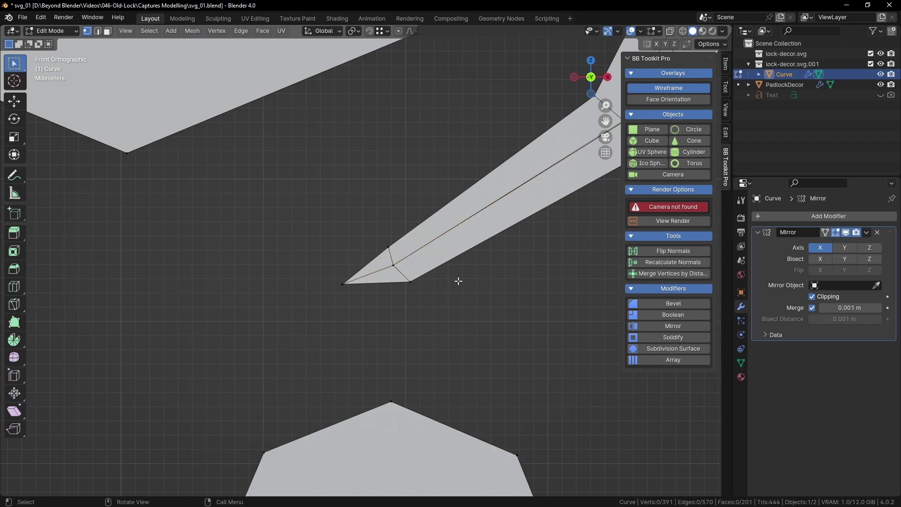
pyautogui.moveTo(395, 264); pyautogui.dragTo(401, 263)
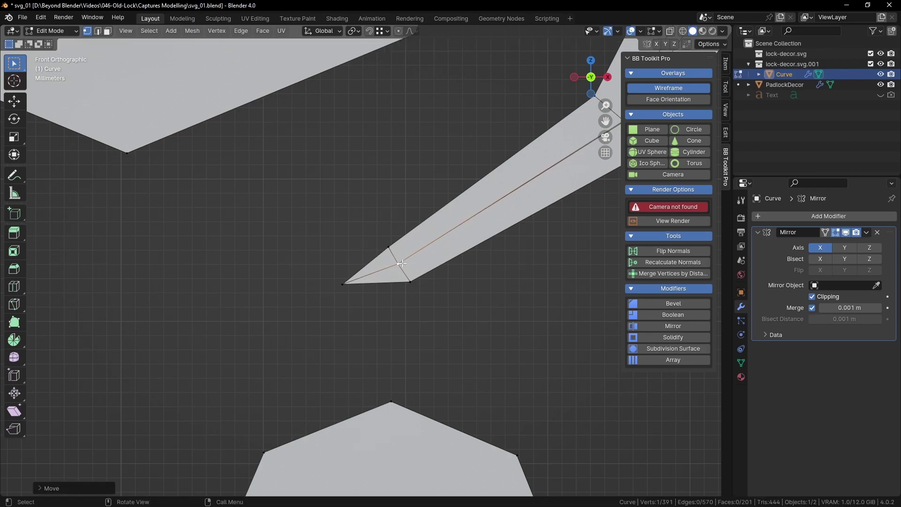
# Separate the two nearly overlapping inner vertices at the curl's first bend above the tip by moving one toward the outer edge.
pyautogui.scroll(-3, 479, 263)
pyautogui.scroll(3, 449, 287)
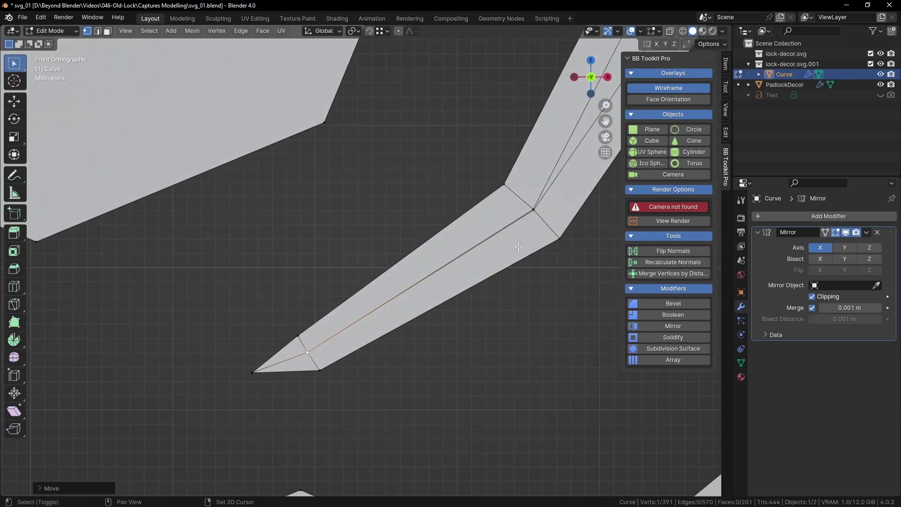
pyautogui.scroll(4, 402, 281)
pyautogui.click(399, 253)
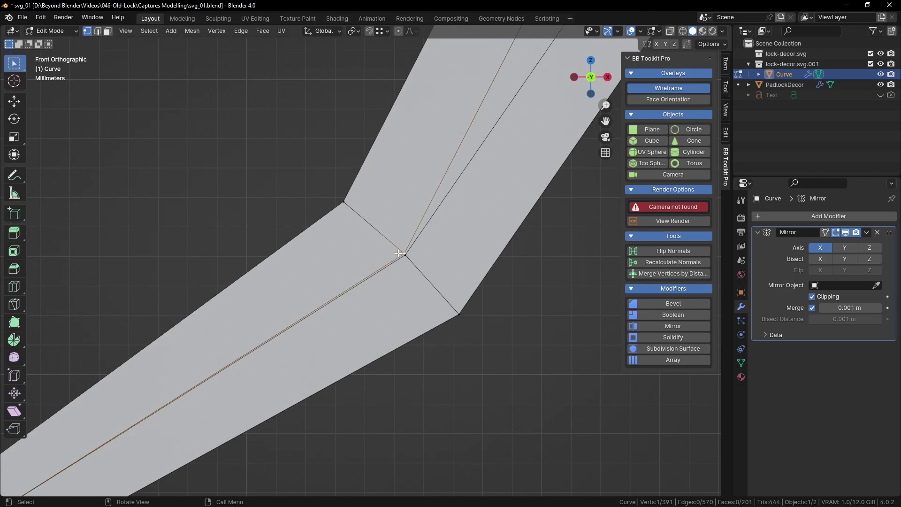
pyautogui.press('g')
pyautogui.click(409, 260)
# Compare the working mesh with the finished subdivided decoration beside it, examining the curls, spikes and circles.
pyautogui.scroll(-5, 432, 318)
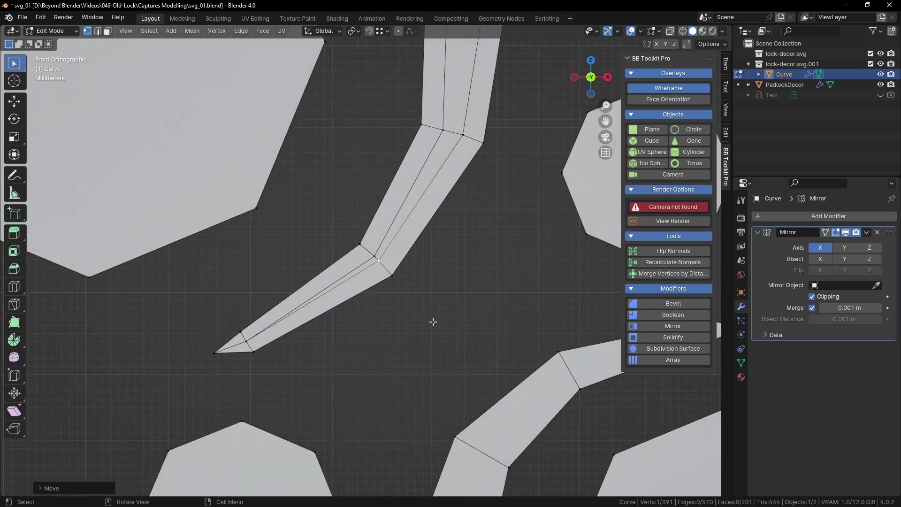
pyautogui.scroll(-3, 438, 308)
pyautogui.keyDown('shift'); pyautogui.moveTo(438, 307); pyautogui.dragTo(439, 330, button='middle'); pyautogui.keyUp('shift')
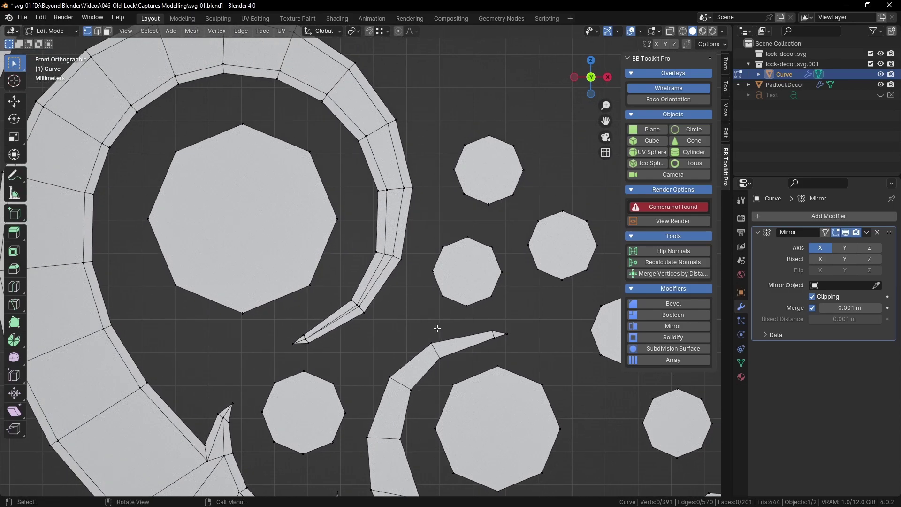
pyautogui.keyDown('shift'); pyautogui.moveTo(338, 342); pyautogui.dragTo(409, 331, button='middle'); pyautogui.keyUp('shift')
pyautogui.scroll(-5, 408, 331)
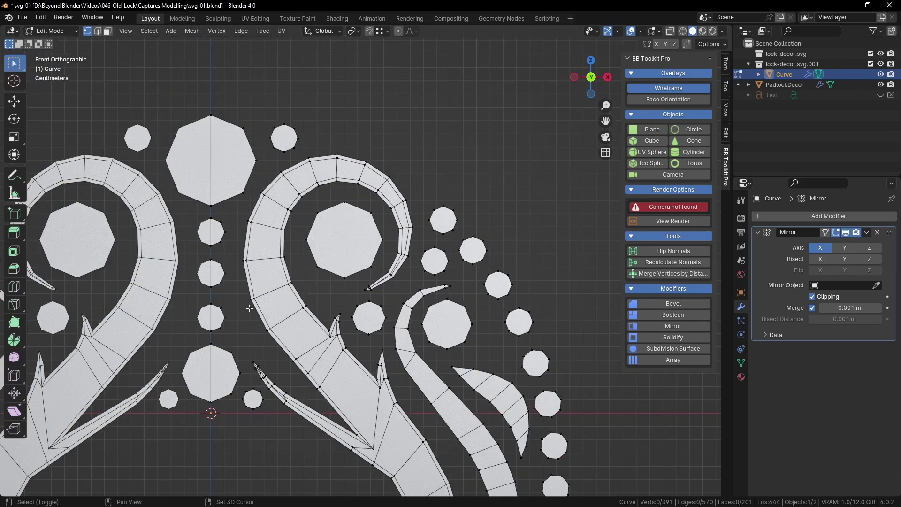
pyautogui.keyDown('shift'); pyautogui.moveTo(83, 293); pyautogui.dragTo(362, 286, button='middle'); pyautogui.keyUp('shift')
pyautogui.keyDown('shift'); pyautogui.moveTo(50, 297); pyautogui.dragTo(444, 267, button='middle'); pyautogui.keyUp('shift')
pyautogui.keyDown('shift'); pyautogui.moveTo(96, 282); pyautogui.dragTo(422, 277, button='middle'); pyautogui.keyUp('shift')
pyautogui.keyDown('shift'); pyautogui.moveTo(159, 286); pyautogui.dragTo(352, 282, button='middle'); pyautogui.keyUp('shift')
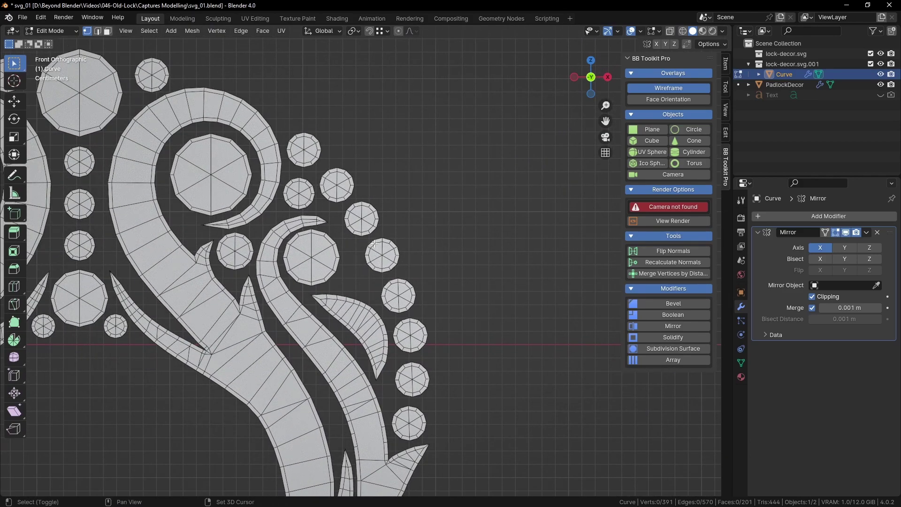
pyautogui.keyDown('shift'); pyautogui.moveTo(324, 249); pyautogui.dragTo(350, 282, button='middle'); pyautogui.keyUp('shift')
pyautogui.scroll(4, 287, 274)
pyautogui.keyDown('shift'); pyautogui.moveTo(215, 264); pyautogui.dragTo(327, 276, button='middle'); pyautogui.keyUp('shift')
pyautogui.scroll(2, 446, 267)
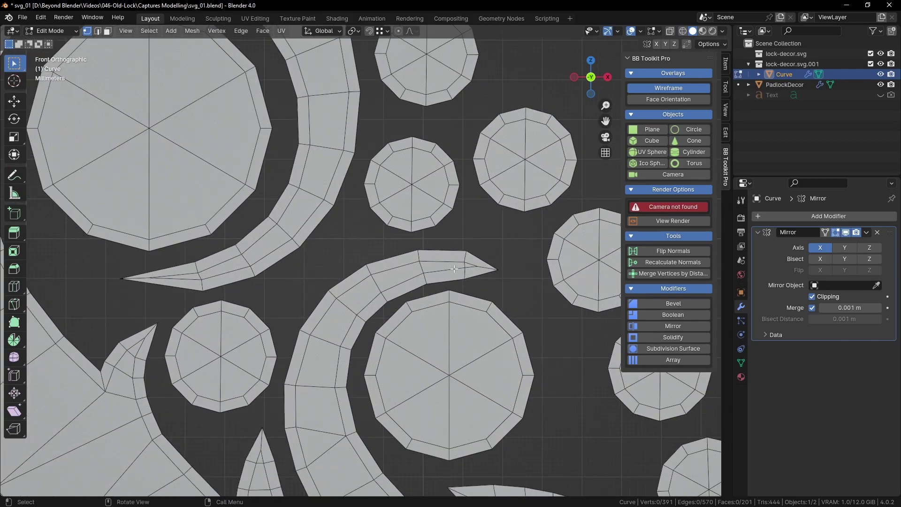
pyautogui.scroll(-6, 259, 305)
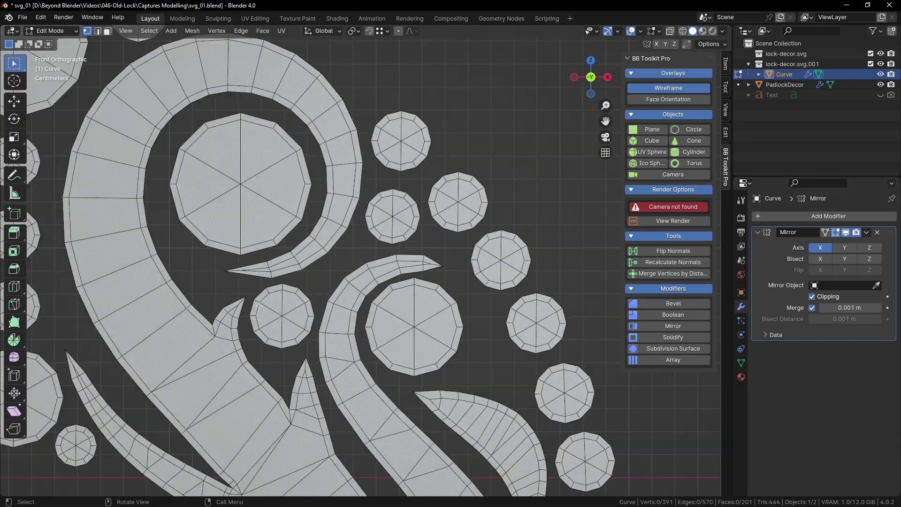
pyautogui.keyDown('shift'); pyautogui.moveTo(263, 306); pyautogui.dragTo(65, 292, button='middle'); pyautogui.keyUp('shift')
pyautogui.keyDown('shift'); pyautogui.moveTo(483, 269); pyautogui.dragTo(94, 267, button='middle'); pyautogui.keyUp('shift')
pyautogui.keyDown('shift'); pyautogui.moveTo(555, 272); pyautogui.dragTo(190, 261, button='middle'); pyautogui.keyUp('shift')
pyautogui.keyDown('shift'); pyautogui.moveTo(471, 273); pyautogui.dragTo(298, 270, button='middle'); pyautogui.keyUp('shift')
pyautogui.keyDown('shift'); pyautogui.moveTo(420, 266); pyautogui.dragTo(323, 288, button='middle'); pyautogui.keyUp('shift')
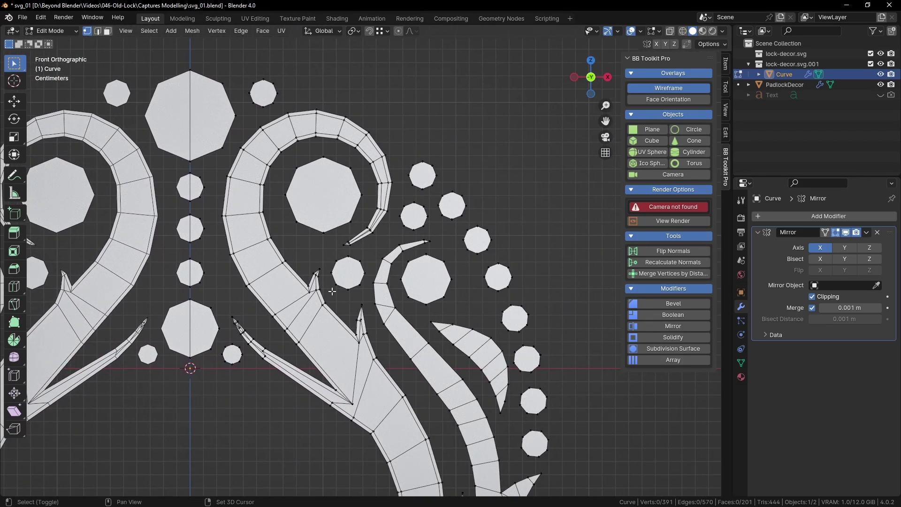
# Merge the two close inner vertices near the tip of the tall spike on the main stem.
pyautogui.scroll(5, 364, 311)
pyautogui.scroll(2, 315, 219)
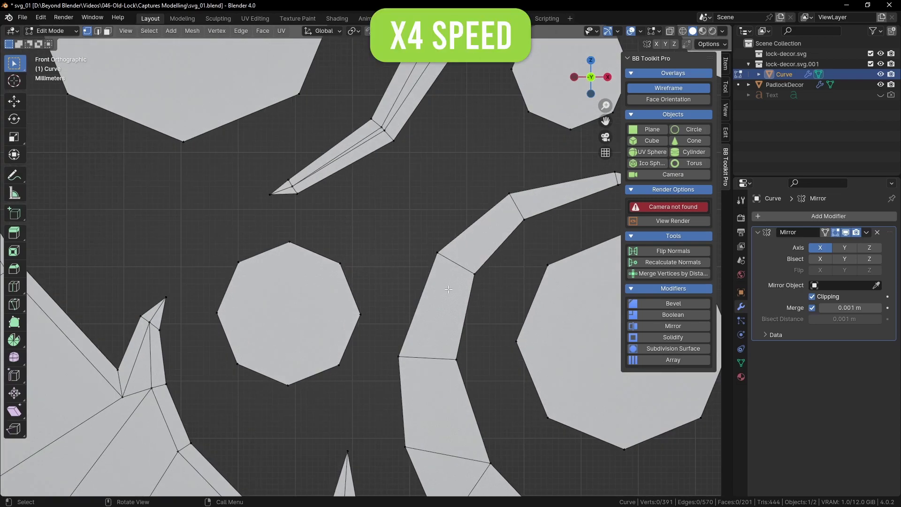
pyautogui.keyDown('shift'); pyautogui.moveTo(352, 423); pyautogui.dragTo(384, 161, button='middle'); pyautogui.keyUp('shift')
pyautogui.scroll(4, 383, 198)
pyautogui.click(385, 253)
pyautogui.keyDown('shift'); pyautogui.click(389, 241); pyautogui.keyUp('shift')
pyautogui.press('m')
pyautogui.click(390, 235)
pyautogui.scroll(-3, 471, 232)
# Cut a new edge across the tall spike's inner faces with the Knife tool.
pyautogui.scroll(-3, 402, 283)
pyautogui.scroll(4, 348, 278)
pyautogui.press('k')
pyautogui.press('Return')
# Switch to the Tweak selection tool and reposition two inner vertices of the tall spike.
pyautogui.moveTo(14, 64); pyautogui.dragTo(52, 66)
pyautogui.moveTo(370, 280); pyautogui.dragTo(347, 283)
pyautogui.moveTo(365, 370); pyautogui.dragTo(366, 372)
# Uncross the inner vertices along the middle of the thin branch by moving them apart on its cross edge.
pyautogui.scroll(-4, 399, 372)
pyautogui.keyDown('shift'); pyautogui.moveTo(300, 221); pyautogui.dragTo(471, 274, button='middle'); pyautogui.keyUp('shift')
pyautogui.keyDown('shift'); pyautogui.moveTo(493, 117); pyautogui.dragTo(393, 419, button='middle'); pyautogui.keyUp('shift')
pyautogui.keyDown('shift'); pyautogui.moveTo(419, 238); pyautogui.dragTo(252, 28, button='middle'); pyautogui.keyUp('shift')
pyautogui.keyDown('shift'); pyautogui.moveTo(47, 366); pyautogui.dragTo(368, 301, button='middle'); pyautogui.keyUp('shift')
pyautogui.scroll(3, 368, 301)
pyautogui.moveTo(347, 263); pyautogui.dragTo(372, 258)
pyautogui.keyDown('shift'); pyautogui.moveTo(289, 225); pyautogui.dragTo(404, 227, button='middle'); pyautogui.keyUp('shift')
pyautogui.scroll(5, 404, 227)
pyautogui.moveTo(394, 201); pyautogui.dragTo(390, 205)
pyautogui.moveTo(393, 202); pyautogui.dragTo(399, 197)
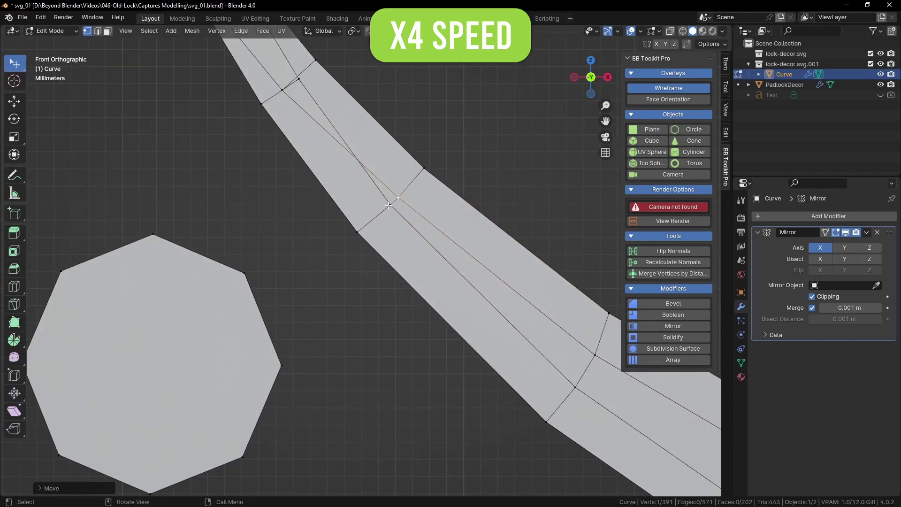
# Rearrange the pair of inner vertices on the thin branch's next cross edge toward the tip.
pyautogui.keyDown('shift'); pyautogui.moveTo(399, 207); pyautogui.dragTo(443, 304, button='middle'); pyautogui.keyUp('shift')
pyautogui.moveTo(326, 188); pyautogui.dragTo(339, 176)
pyautogui.moveTo(343, 176); pyautogui.dragTo(328, 184)
# Gather the three inner vertices at the thin branch's tip and merge them into one.
pyautogui.keyDown('shift'); pyautogui.moveTo(286, 117); pyautogui.dragTo(381, 252, button='middle'); pyautogui.keyUp('shift')
pyautogui.moveTo(380, 252); pyautogui.dragTo(336, 185)
pyautogui.keyDown('shift'); pyautogui.click(326, 206); pyautogui.keyUp('shift')
pyautogui.keyDown('shift'); pyautogui.click(360, 181); pyautogui.keyUp('shift')
pyautogui.press('m')
pyautogui.click(389, 210)
pyautogui.click(511, 291)
# Try to move the inner vertex where the thin branch meets the main stem closer to the notch.
pyautogui.scroll(-2, 511, 291)
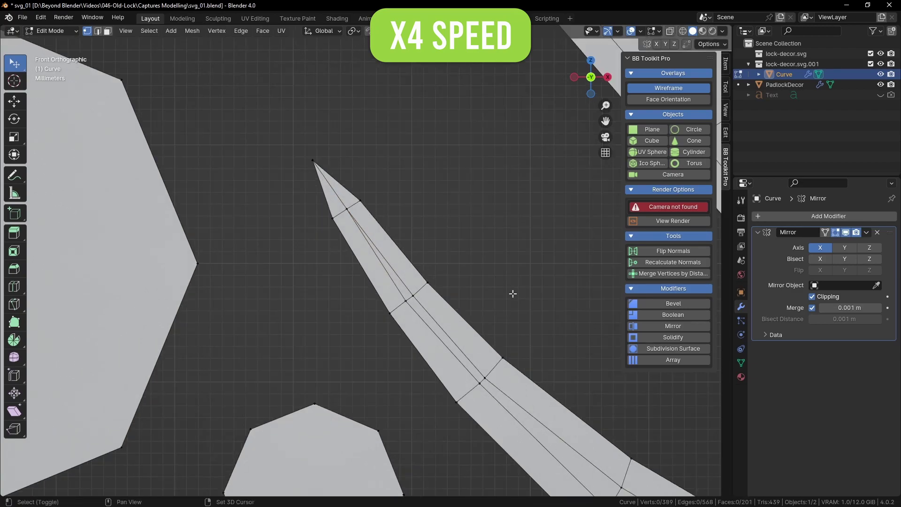
pyautogui.keyDown('shift'); pyautogui.moveTo(511, 292); pyautogui.dragTo(384, 213, button='middle'); pyautogui.keyUp('shift')
pyautogui.scroll(-7, 384, 214)
pyautogui.keyDown('shift'); pyautogui.moveTo(605, 423); pyautogui.dragTo(375, 279, button='middle'); pyautogui.keyUp('shift')
pyautogui.scroll(3, 393, 302)
pyautogui.moveTo(393, 302); pyautogui.dragTo(346, 263)
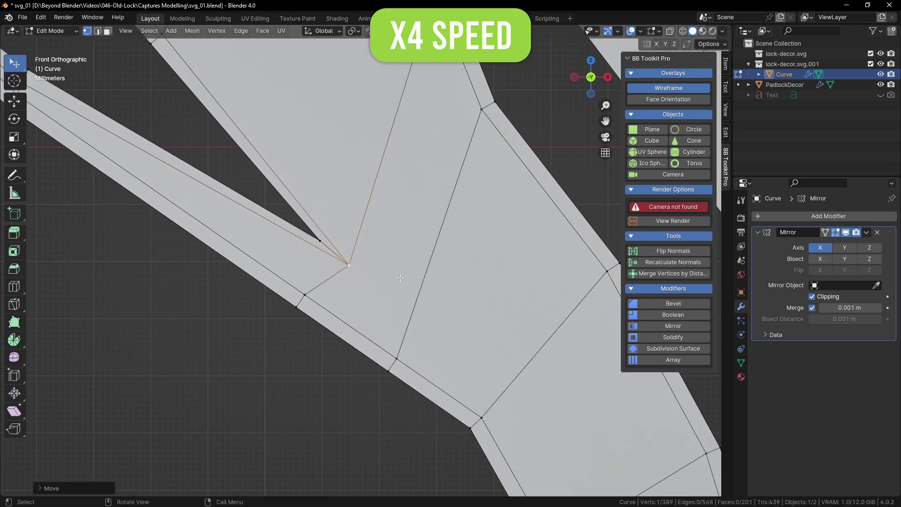
pyautogui.hotkey('ctrl', 'z')
pyautogui.hotkey('ctrl', 'z')
# Adjust the inner vertices around the base of the lower spike on the main stem.
pyautogui.scroll(-6, 365, 294)
pyautogui.keyDown('shift'); pyautogui.moveTo(446, 423); pyautogui.dragTo(366, 136, button='middle'); pyautogui.keyUp('shift')
pyautogui.keyDown('shift'); pyautogui.moveTo(430, 373); pyautogui.dragTo(323, 326, button='middle'); pyautogui.keyUp('shift')
pyautogui.scroll(4, 322, 326)
pyautogui.moveTo(322, 325); pyautogui.dragTo(321, 301)
pyautogui.moveTo(349, 304); pyautogui.dragTo(324, 352)
pyautogui.rightClick(324, 352)
pyautogui.keyDown('shift'); pyautogui.click(358, 308); pyautogui.keyUp('shift')
pyautogui.moveTo(343, 315); pyautogui.dragTo(341, 321)
pyautogui.hotkey('alt', 'a')
# Reposition the inner vertices on the cross edges farther up the lower spike.
pyautogui.keyDown('shift'); pyautogui.moveTo(387, 210); pyautogui.dragTo(406, 287, button='middle'); pyautogui.keyUp('shift')
pyautogui.scroll(3, 373, 269)
pyautogui.moveTo(383, 275); pyautogui.dragTo(421, 264)
pyautogui.click(402, 260)
pyautogui.keyDown('shift'); pyautogui.click(421, 262); pyautogui.keyUp('shift')
pyautogui.keyDown('shift'); pyautogui.moveTo(407, 159); pyautogui.dragTo(413, 234, button='middle'); pyautogui.keyUp('shift')
pyautogui.scroll(2, 413, 235)
pyautogui.moveTo(415, 237); pyautogui.dragTo(412, 242)
pyautogui.click(390, 232)
# Merge the inner vertices near the lower spike's tip and center the merged vertex between the outline edges.
pyautogui.moveTo(418, 153); pyautogui.dragTo(419, 111)
pyautogui.scroll(6, 407, 71)
pyautogui.click(481, 195)
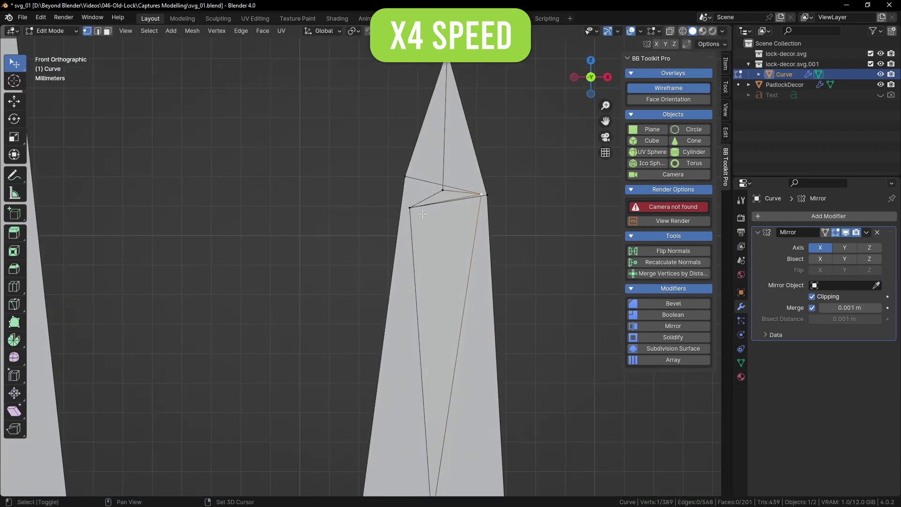
pyautogui.press('m')
pyautogui.click(502, 196)
pyautogui.moveTo(442, 190); pyautogui.dragTo(447, 183)
# Shift the inner vertex on the cross edge below the lower spike's tip slightly toward the outer side.
pyautogui.scroll(-4, 447, 184)
pyautogui.keyDown('shift'); pyautogui.moveTo(444, 371); pyautogui.dragTo(422, 197, button='middle'); pyautogui.keyUp('shift')
pyautogui.moveTo(421, 198); pyautogui.dragTo(427, 200)
# Cut a new edge from the lower spike's inner base vertex up the spike with the Knife tool, and adjust the cross-edge vertex.
pyautogui.scroll(-6, 427, 199)
pyautogui.keyDown('shift'); pyautogui.moveTo(425, 413); pyautogui.dragTo(482, 256, button='middle'); pyautogui.keyUp('shift')
pyautogui.scroll(3, 414, 234)
pyautogui.keyDown('shift'); pyautogui.moveTo(399, 206); pyautogui.dragTo(399, 294, button='middle'); pyautogui.keyUp('shift')
pyautogui.click(392, 313)
pyautogui.keyDown('shift'); pyautogui.click(445, 150); pyautogui.keyUp('shift')
pyautogui.rightClick(491, 164)
pyautogui.press('k')
pyautogui.click(373, 404)
pyautogui.click(420, 229)
pyautogui.press('Return')
pyautogui.moveTo(511, 219); pyautogui.dragTo(493, 202, button='middle')
pyautogui.moveTo(405, 225)
pyautogui.mouseDown()
pyautogui.moveTo(395, 216)
pyautogui.moveTo(412, 226)
pyautogui.mouseUp()
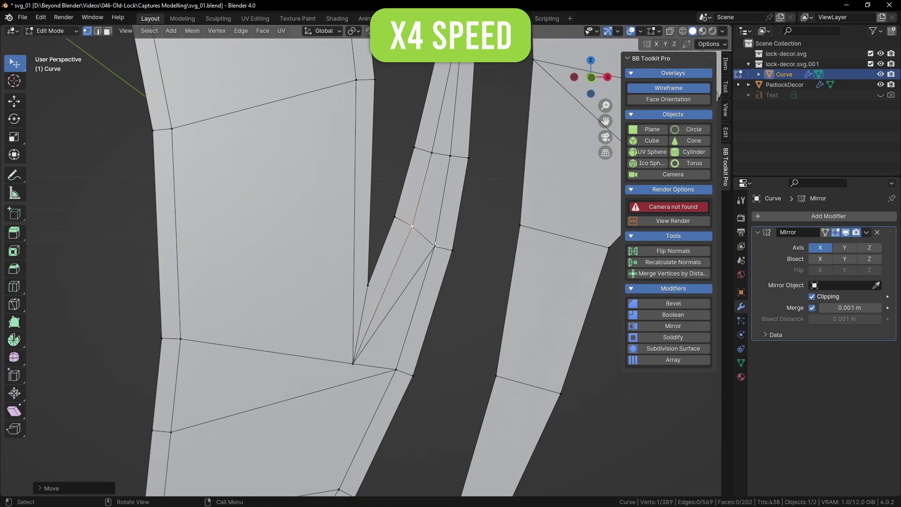
# Reposition the outer outline vertex on the side spike's lowest cross edge and the inner vertex beside the spike's base.
pyautogui.moveTo(452, 250); pyautogui.dragTo(451, 259)
pyautogui.keyDown('shift'); pyautogui.moveTo(330, 393); pyautogui.dragTo(427, 276, button='middle'); pyautogui.keyUp('shift')
pyautogui.scroll(2, 427, 276)
pyautogui.moveTo(489, 239); pyautogui.dragTo(495, 225)
# Adjust an inner vertex near the tip of the small bottom spike and merge it with its neighbouring inner vertex.
pyautogui.scroll(-11, 562, 298)
pyautogui.scroll(11, 392, 367)
pyautogui.keyDown('shift'); pyautogui.moveTo(430, 286); pyautogui.dragTo(372, 221, button='middle'); pyautogui.keyUp('shift')
pyautogui.moveTo(460, 267)
pyautogui.mouseDown()
pyautogui.moveTo(470, 274)
pyautogui.moveTo(459, 260)
pyautogui.moveTo(472, 257)
pyautogui.mouseUp()
pyautogui.keyDown('shift'); pyautogui.click(469, 273); pyautogui.keyUp('shift')
pyautogui.press('m')
pyautogui.click(508, 269)
# Merge the inner vertices near the lower tail's tip and pull the tip vertex inward.
pyautogui.scroll(-7, 390, 348)
pyautogui.scroll(7, 342, 344)
pyautogui.keyDown('shift'); pyautogui.moveTo(342, 344); pyautogui.dragTo(455, 193, button='middle'); pyautogui.keyUp('shift')
pyautogui.moveTo(405, 300); pyautogui.dragTo(319, 321)
pyautogui.click(319, 313)
pyautogui.keyDown('shift'); pyautogui.click(322, 324); pyautogui.keyUp('shift')
pyautogui.keyDown('shift'); pyautogui.click(308, 323); pyautogui.keyUp('shift')
pyautogui.press('m')
pyautogui.click(390, 327)
pyautogui.moveTo(163, 360); pyautogui.dragTo(284, 332)
pyautogui.click(300, 335)
# Cut a cross edge through the middle of the long inner spike with the Knife tool and adjust its vertex position.
pyautogui.scroll(-7, 323, 277)
pyautogui.keyDown('shift'); pyautogui.moveTo(492, 250); pyautogui.dragTo(475, 446, button='middle'); pyautogui.keyUp('shift')
pyautogui.scroll(4, 313, 188)
pyautogui.press('k')
pyautogui.press('Return')
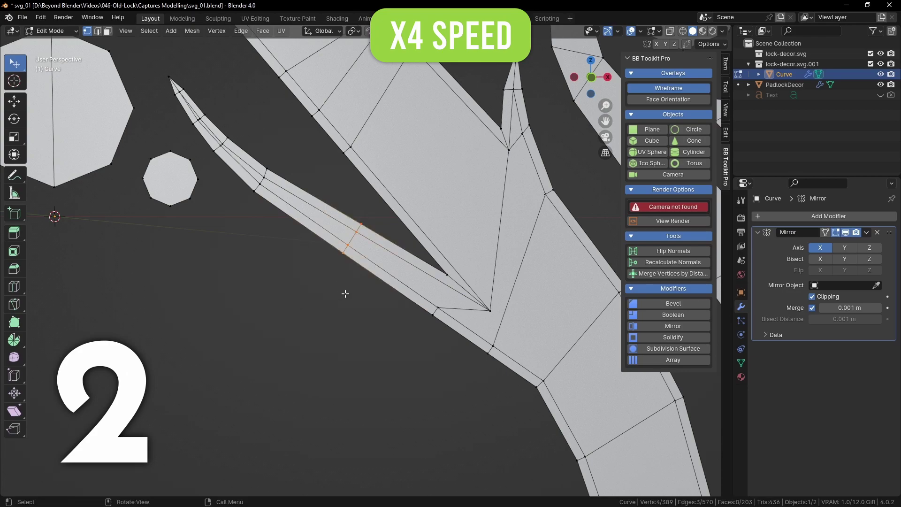
pyautogui.press('g')
pyautogui.click(359, 231)
pyautogui.click(338, 314)
# Select all linked faces of the outer curved stem and inset them by about 0.0025 m.
pyautogui.scroll(-7, 338, 314)
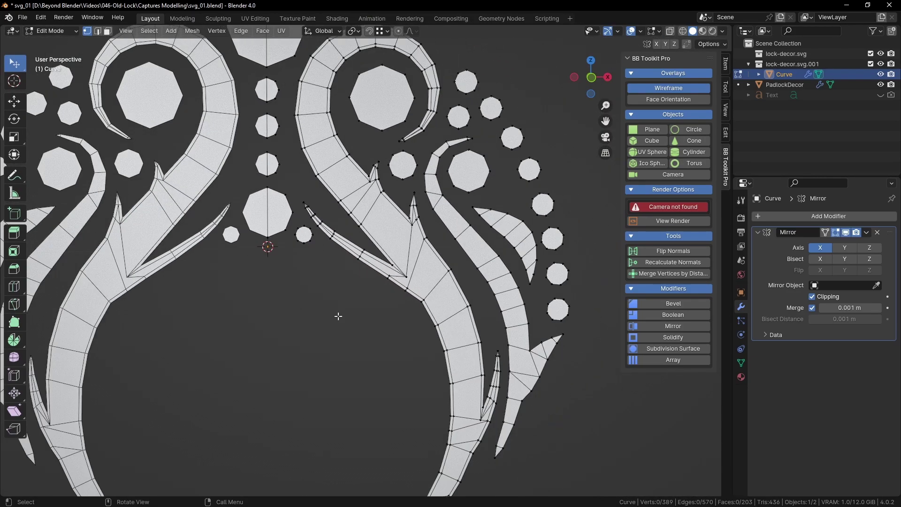
pyautogui.keyDown('shift'); pyautogui.moveTo(483, 290); pyautogui.dragTo(454, 302, button='middle'); pyautogui.keyUp('shift')
pyautogui.scroll(4, 454, 301)
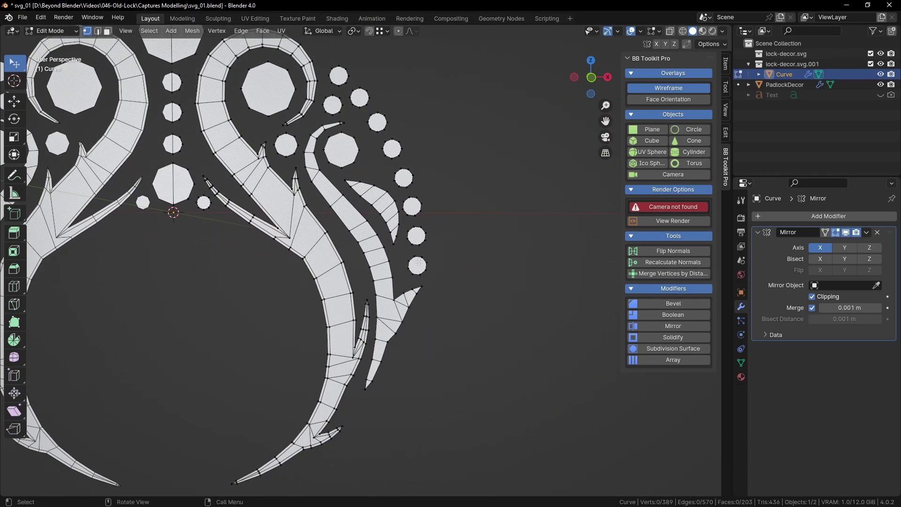
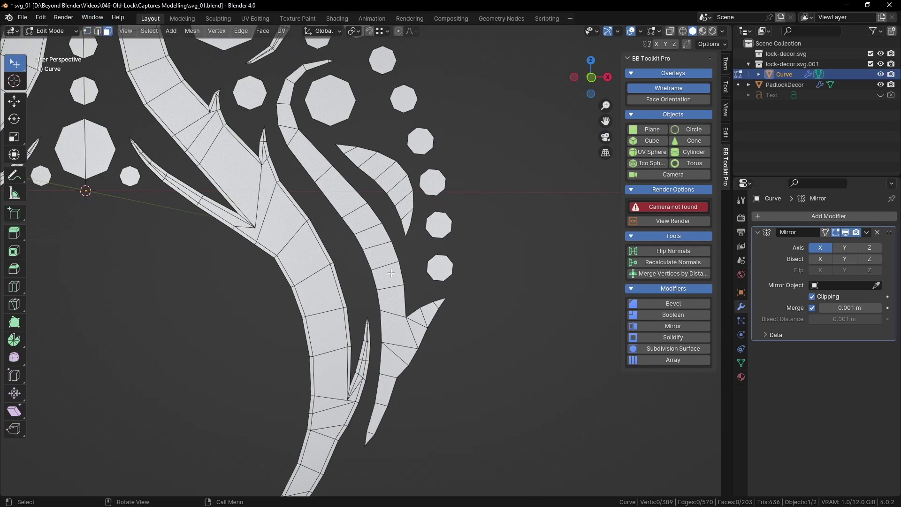
pyautogui.press('l')
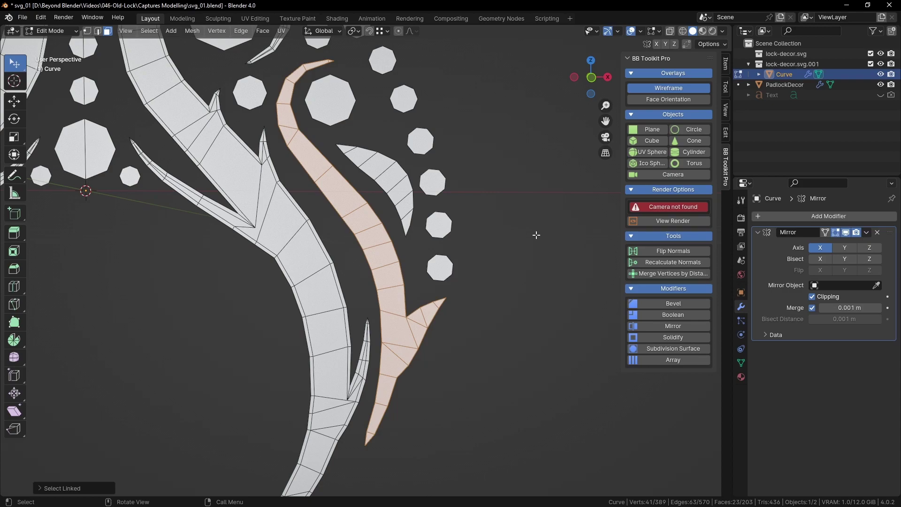
pyautogui.press('i')
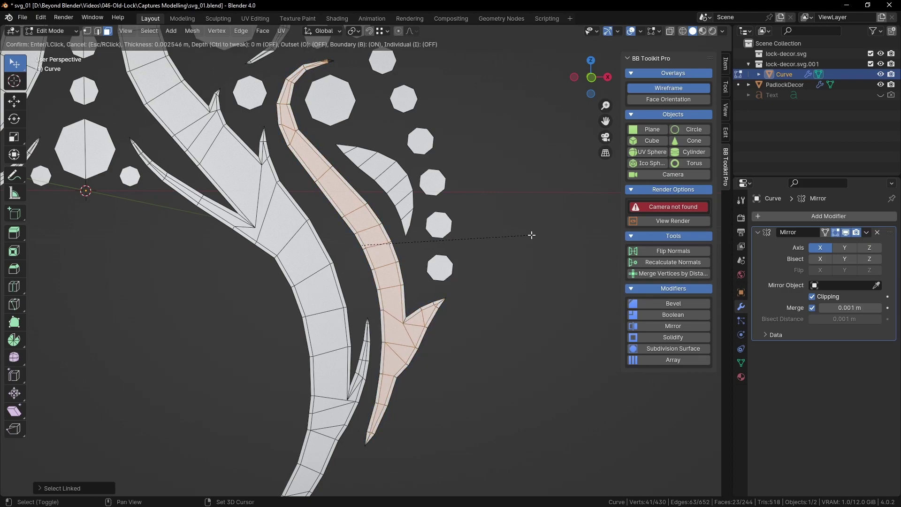
pyautogui.click(531, 235)
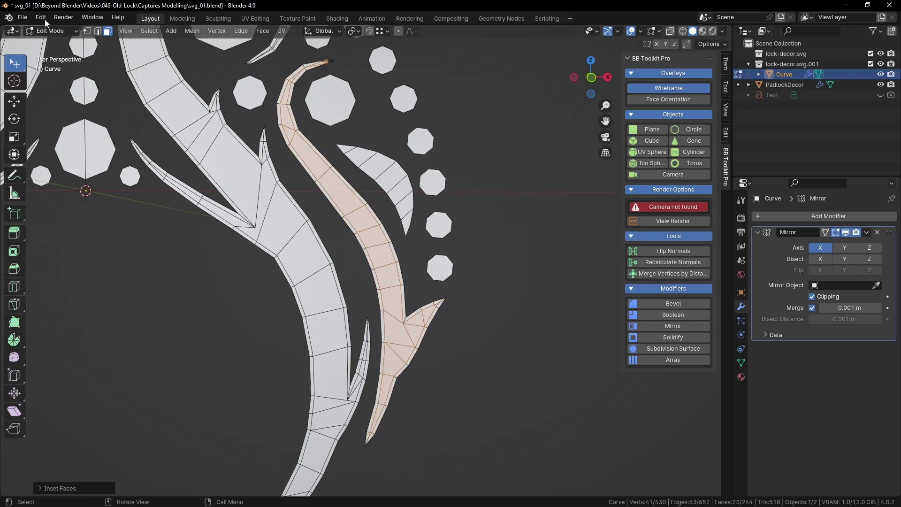
# Nudge the inner vertex on the cross edge nearest the outer stem's lower tip using vertex selection.
pyautogui.click(87, 32)
pyautogui.click(545, 330)
pyautogui.keyDown('shift'); pyautogui.moveTo(515, 342); pyautogui.dragTo(551, 153, button='middle'); pyautogui.keyUp('shift')
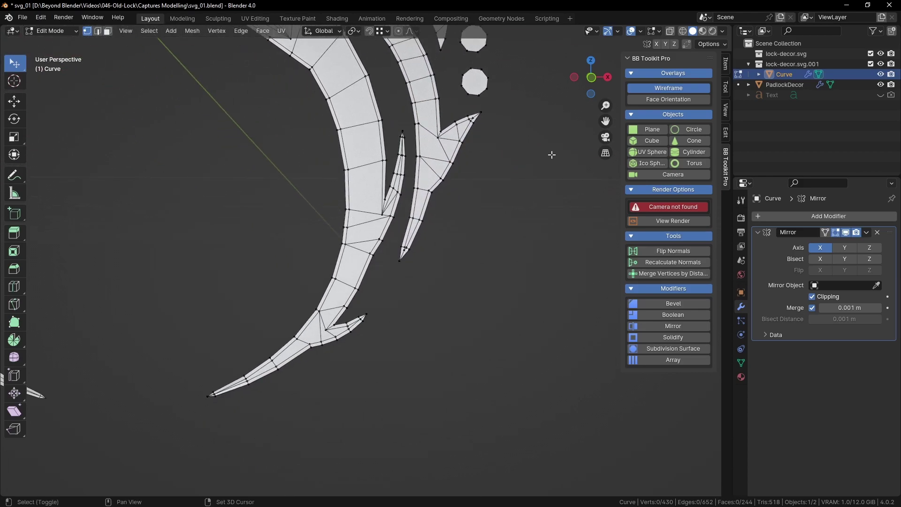
pyautogui.scroll(4, 439, 267)
pyautogui.scroll(1, 439, 268)
pyautogui.keyDown('shift'); pyautogui.moveTo(502, 244); pyautogui.dragTo(396, 305, button='middle'); pyautogui.keyUp('shift')
pyautogui.scroll(6, 388, 308)
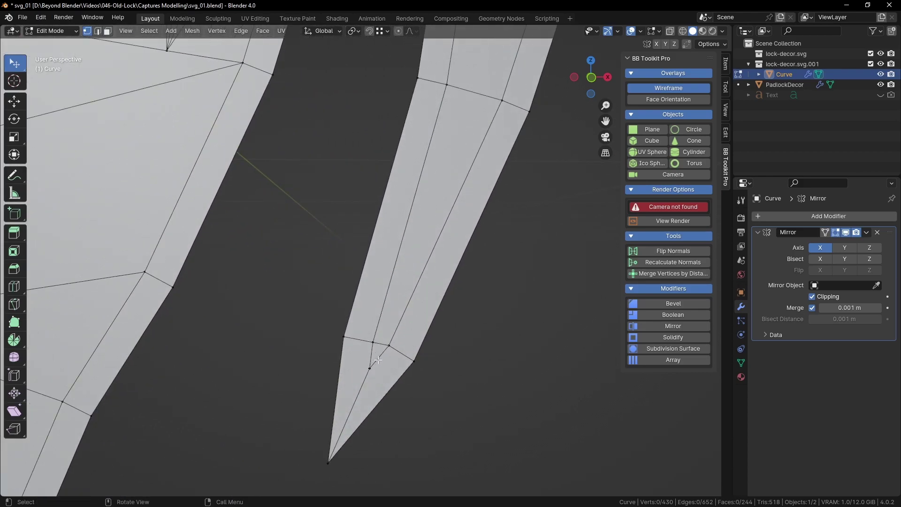
pyautogui.moveTo(390, 346); pyautogui.dragTo(394, 355)
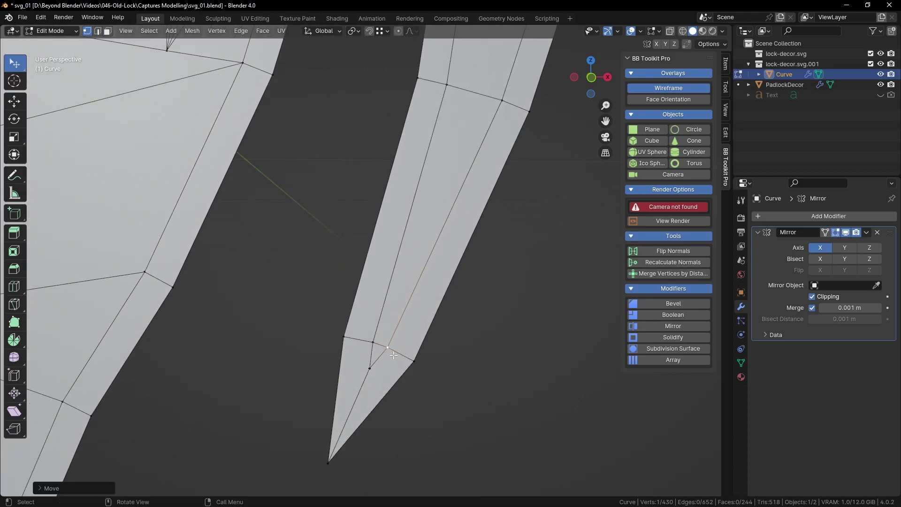
pyautogui.click(496, 293)
# Nudge the upper inner vertex on the cross edge near the tip of the outer stem's side spike.
pyautogui.keyDown('shift'); pyautogui.moveTo(521, 188); pyautogui.dragTo(484, 248, button='middle'); pyautogui.keyUp('shift')
pyautogui.keyDown('shift'); pyautogui.moveTo(488, 170); pyautogui.dragTo(419, 275, button='middle'); pyautogui.keyUp('shift')
pyautogui.scroll(2, 418, 272)
pyautogui.scroll(-2, 419, 271)
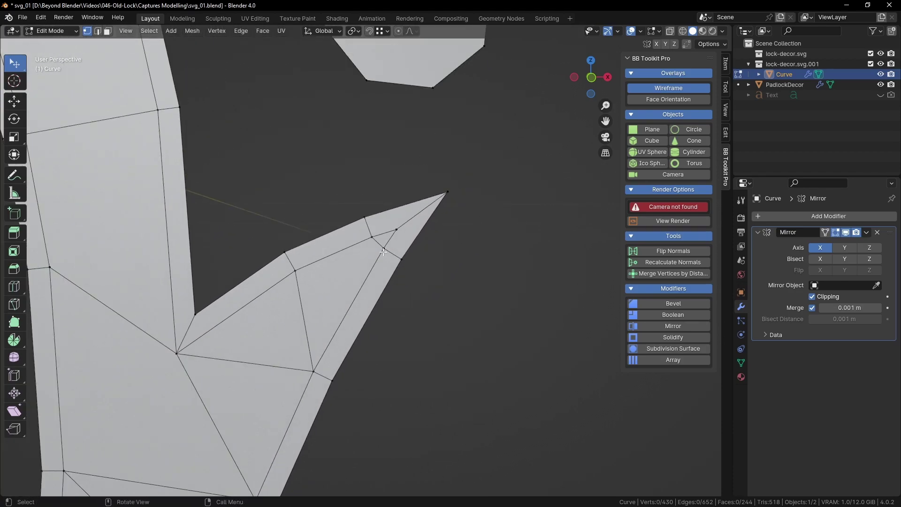
pyautogui.moveTo(374, 237); pyautogui.dragTo(376, 233)
pyautogui.click(457, 265)
# Move the overlapping inner vertices at the outer stem's upper curl tip back inside the outline.
pyautogui.scroll(-4, 456, 266)
pyautogui.keyDown('shift'); pyautogui.moveTo(333, 62); pyautogui.dragTo(638, 493, button='middle'); pyautogui.keyUp('shift')
pyautogui.keyDown('shift'); pyautogui.moveTo(273, 216); pyautogui.dragTo(270, 358, button='middle'); pyautogui.keyUp('shift')
pyautogui.keyDown('shift'); pyautogui.moveTo(366, 203); pyautogui.dragTo(460, 251, button='middle'); pyautogui.keyUp('shift')
pyautogui.scroll(7, 346, 261)
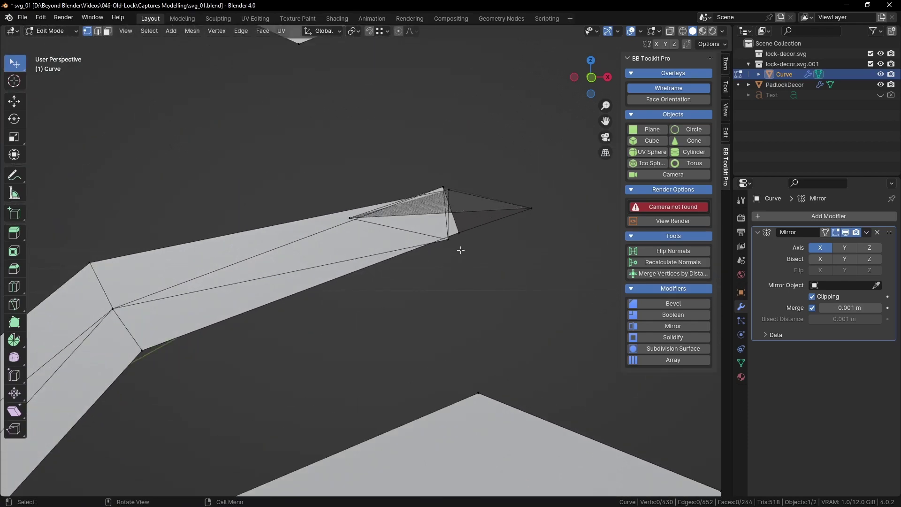
pyautogui.click(448, 190)
pyautogui.moveTo(443, 186); pyautogui.dragTo(437, 219)
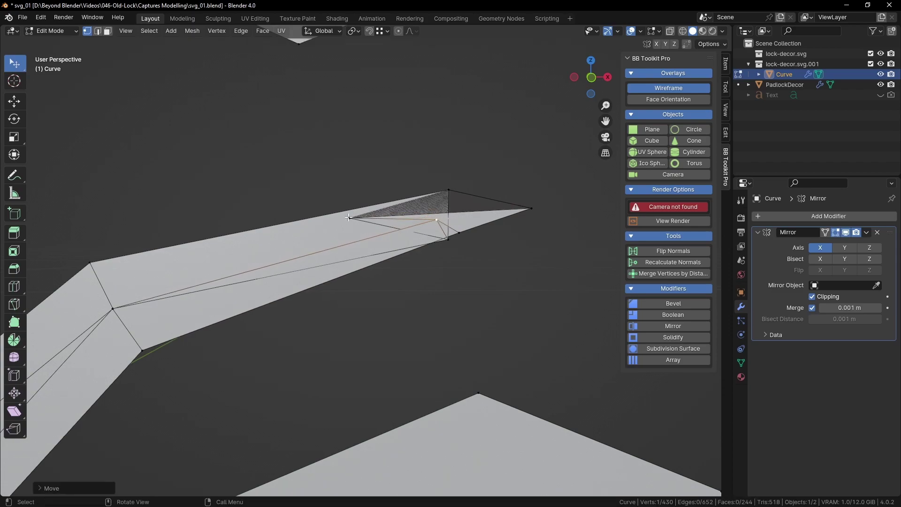
pyautogui.moveTo(350, 218); pyautogui.dragTo(467, 214)
pyautogui.click(457, 212)
pyautogui.press('g')
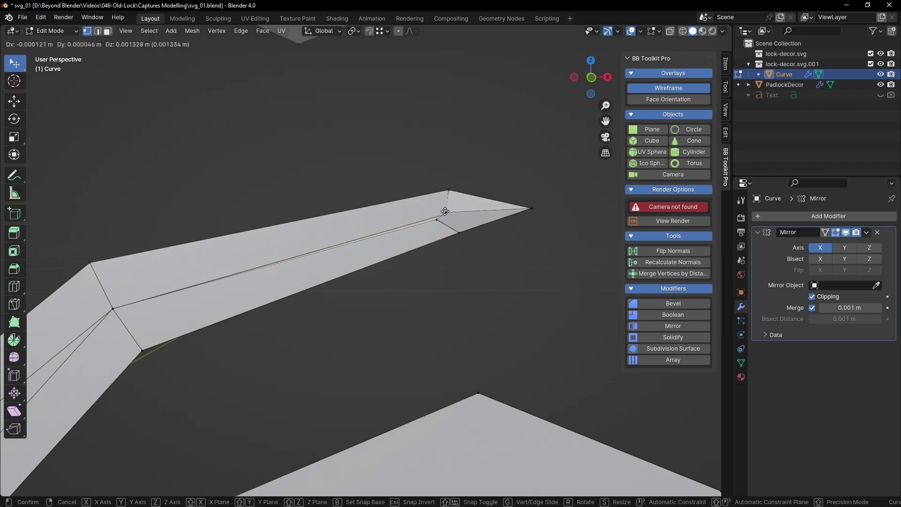
pyautogui.click(437, 213)
pyautogui.hotkey('ctrl', 'z')
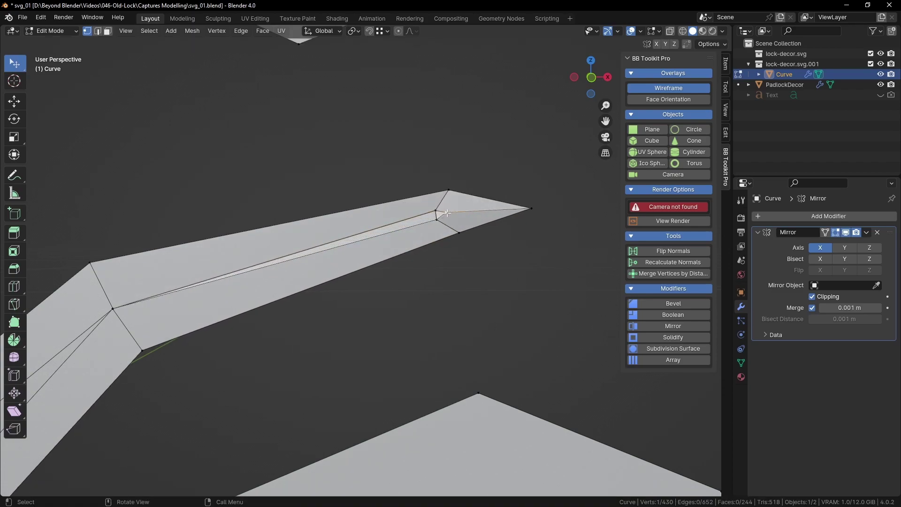
# Separate the two overlapping inner vertices on the second cross edge from the curl tip, spacing them along that edge.
pyautogui.click(112, 310)
pyautogui.press('g')
pyautogui.click(113, 308)
pyautogui.press('g')
pyautogui.click(113, 306)
pyautogui.click(111, 303)
pyautogui.press('g')
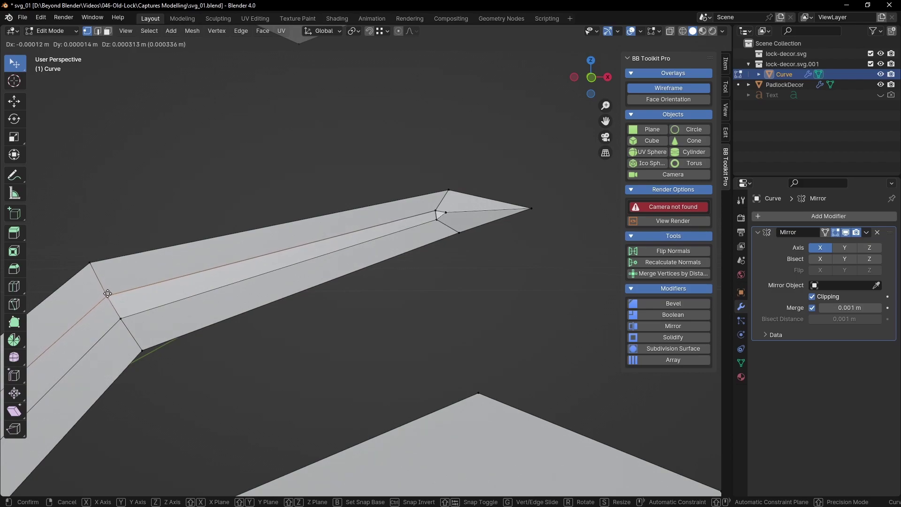
pyautogui.click(111, 295)
# Merge the three inner vertices at the upper curl's tip, reposition the merged vertex and pull the outline tip inward.
pyautogui.click(437, 216)
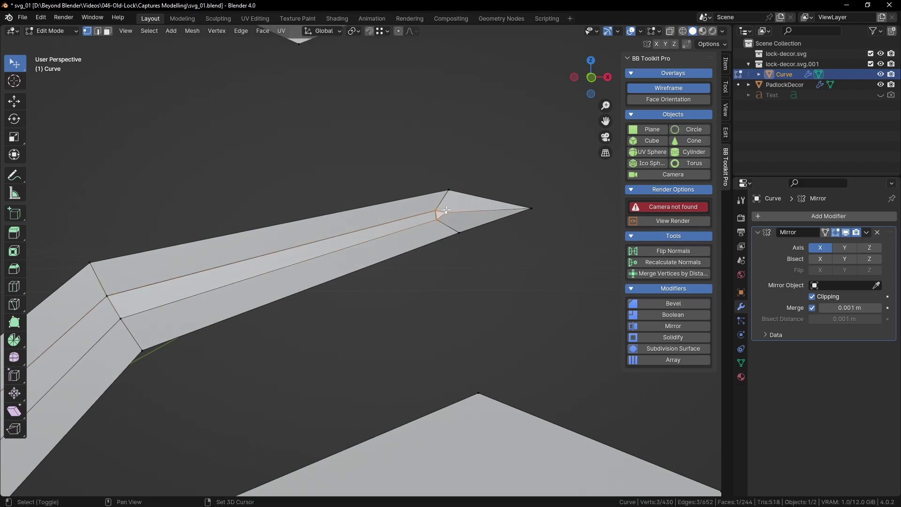
pyautogui.press('m')
pyautogui.click(461, 224)
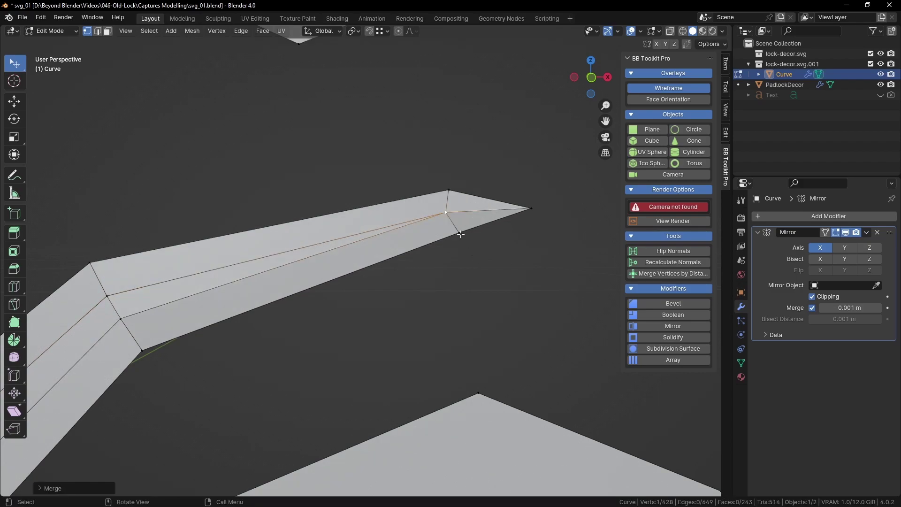
pyautogui.press('g')
pyautogui.click(480, 211)
pyautogui.moveTo(533, 207); pyautogui.dragTo(502, 200)
pyautogui.click(535, 177)
pyautogui.scroll(-8, 482, 245)
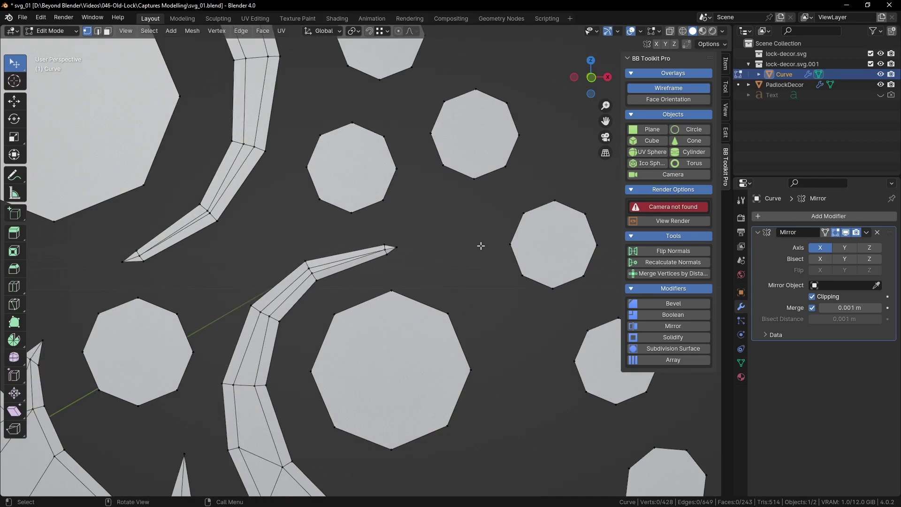
# Merge the three inner vertices near the tip of the outer stem's side spike into one.
pyautogui.scroll(-3, 482, 245)
pyautogui.keyDown('shift'); pyautogui.moveTo(443, 298); pyautogui.dragTo(479, 266, button='middle'); pyautogui.keyUp('shift')
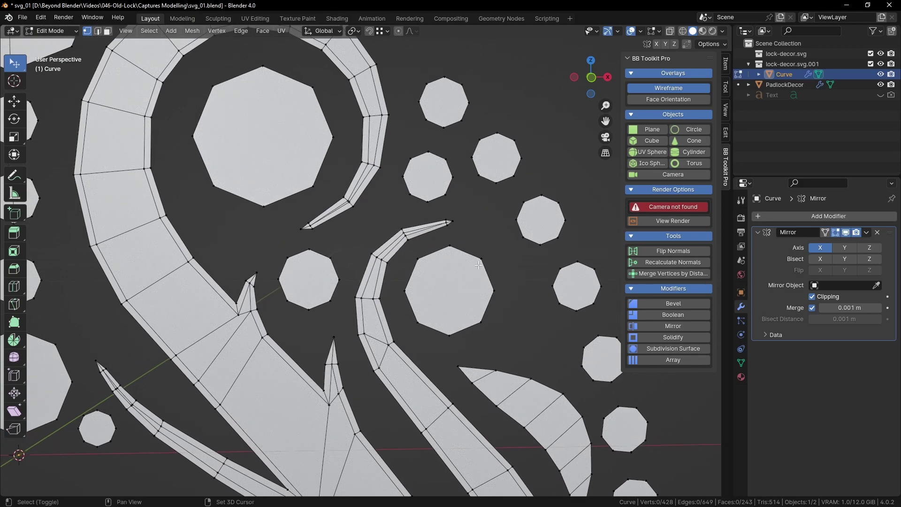
pyautogui.keyDown('shift'); pyautogui.moveTo(478, 234); pyautogui.dragTo(437, 211, button='middle'); pyautogui.keyUp('shift')
pyautogui.keyDown('shift'); pyautogui.moveTo(487, 325); pyautogui.dragTo(418, 211, button='middle'); pyautogui.keyUp('shift')
pyautogui.keyDown('shift'); pyautogui.moveTo(485, 431); pyautogui.dragTo(455, 245, button='middle'); pyautogui.keyUp('shift')
pyautogui.keyDown('shift'); pyautogui.scroll(-2, 482, 242); pyautogui.keyUp('shift')
pyautogui.keyDown('shift'); pyautogui.moveTo(504, 266); pyautogui.dragTo(417, 259, button='middle'); pyautogui.keyUp('shift')
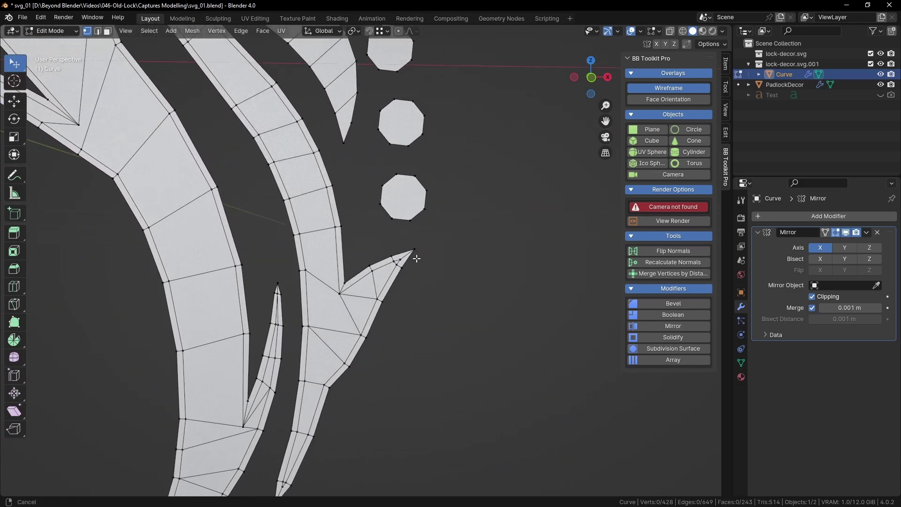
pyautogui.scroll(9, 427, 267)
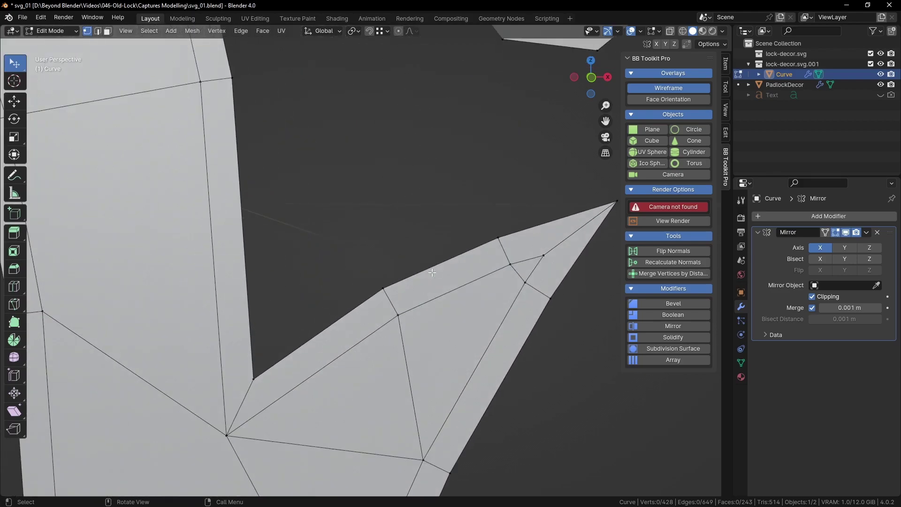
pyautogui.press('m')
pyautogui.click(532, 259)
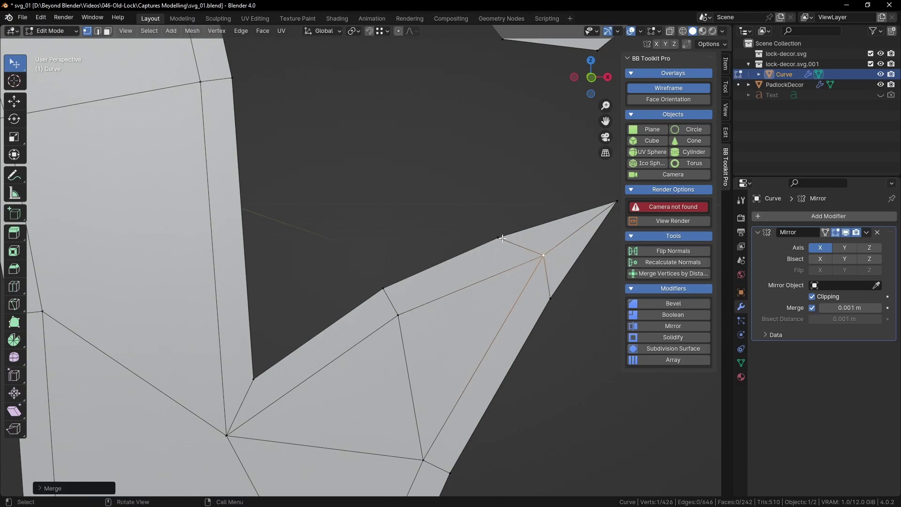
# Center the merged vertex between the side spike's outline edges and pull the spike's tip vertex slightly inward.
pyautogui.click(503, 238)
pyautogui.press('g')
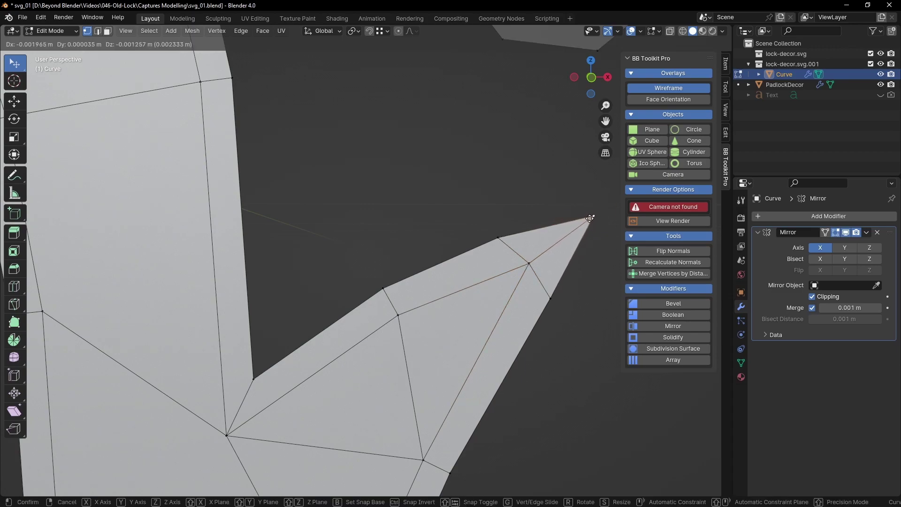
pyautogui.click(593, 216)
pyautogui.scroll(-5, 499, 215)
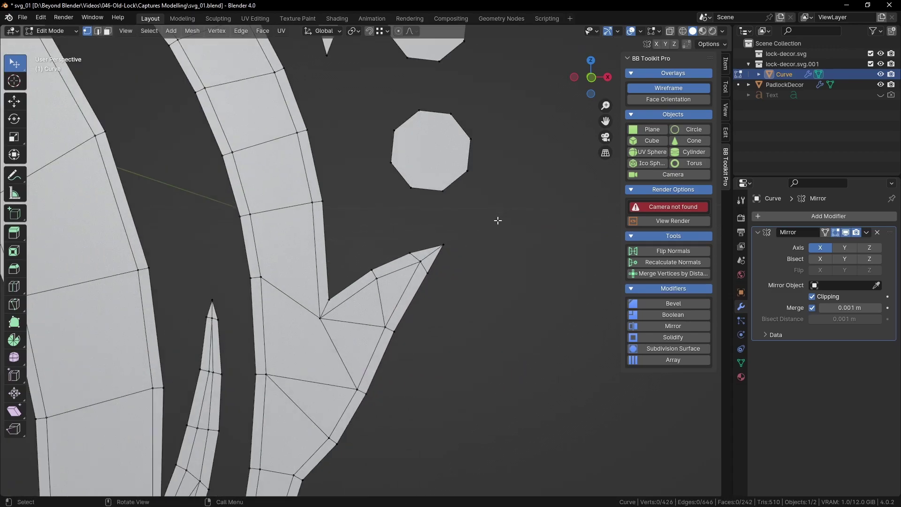
pyautogui.keyDown('shift'); pyautogui.moveTo(446, 317); pyautogui.dragTo(479, 290, button='middle'); pyautogui.keyUp('shift')
pyautogui.keyDown('shift'); pyautogui.moveTo(524, 214); pyautogui.dragTo(523, 309, button='middle'); pyautogui.keyUp('shift')
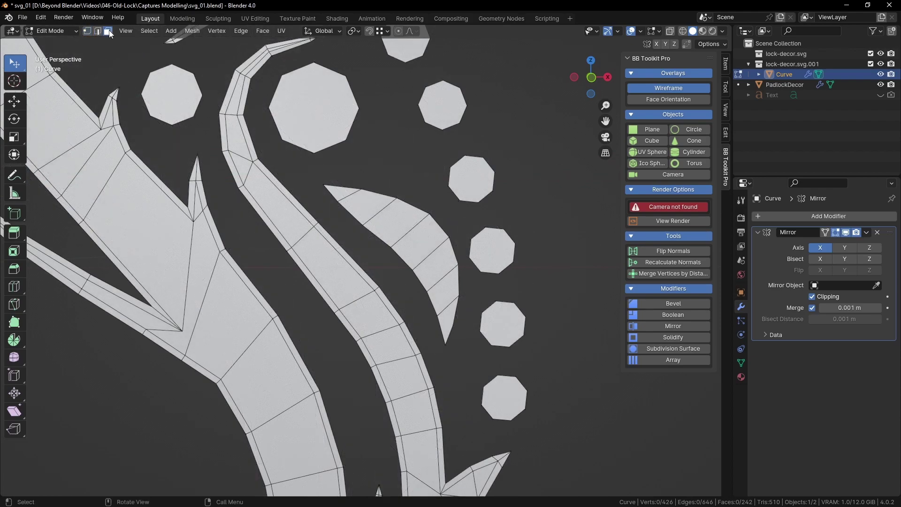
# Select all linked faces of the crescent leaf shape and inset them by about 0.0023 m.
pyautogui.click(427, 242)
pyautogui.hotkey('ctrl', 'l')
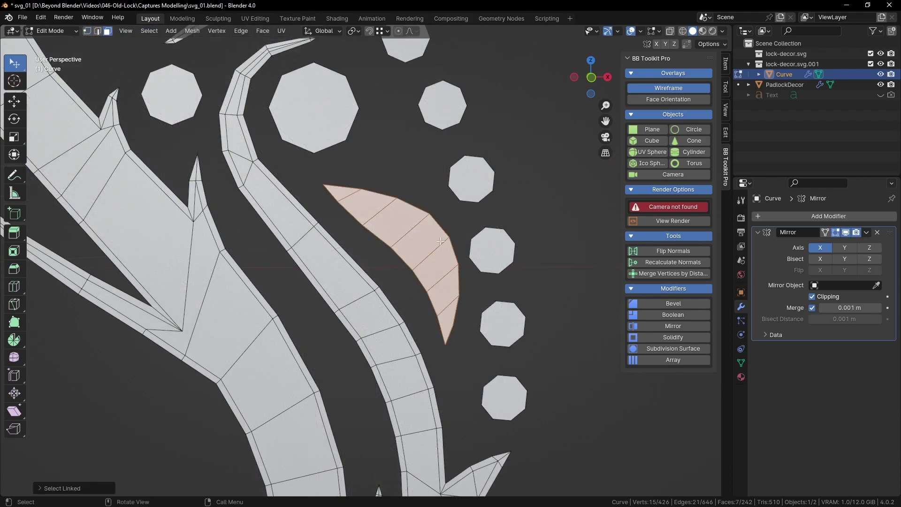
pyautogui.press('i')
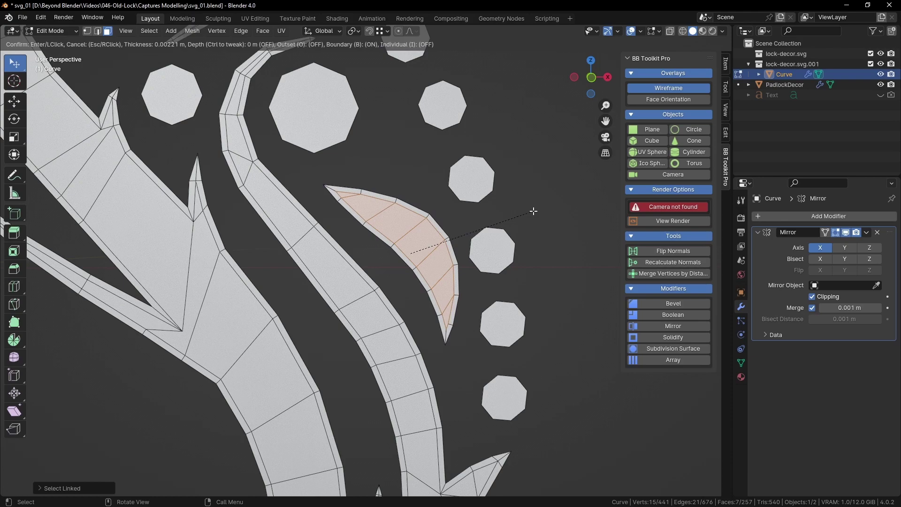
pyautogui.press('shift')
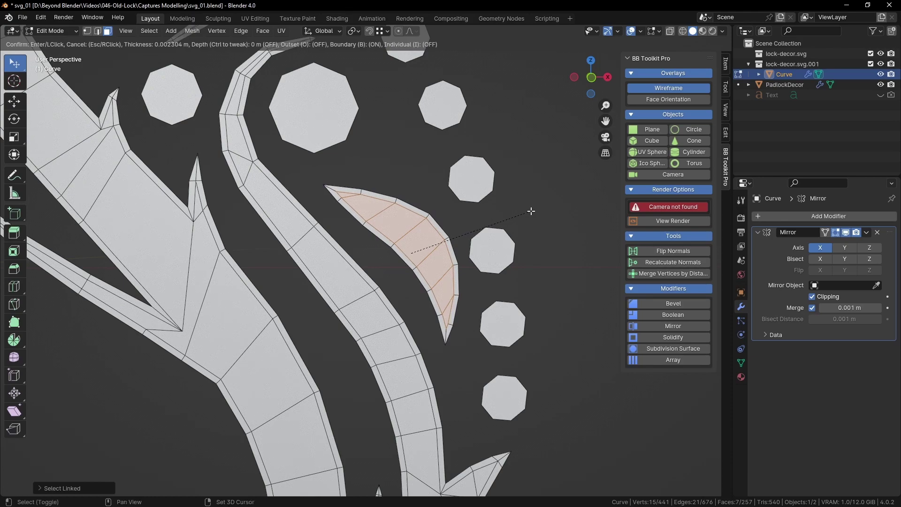
pyautogui.keyDown('shift'); pyautogui.click(531, 211); pyautogui.keyUp('shift')
pyautogui.click(550, 199)
# Select the right half's octagons, except those on the center line, and inset their faces by about 0.0027 m.
pyautogui.keyDown('shift'); pyautogui.moveTo(367, 139); pyautogui.dragTo(420, 239, button='middle'); pyautogui.keyUp('shift')
pyautogui.scroll(1, 415, 238)
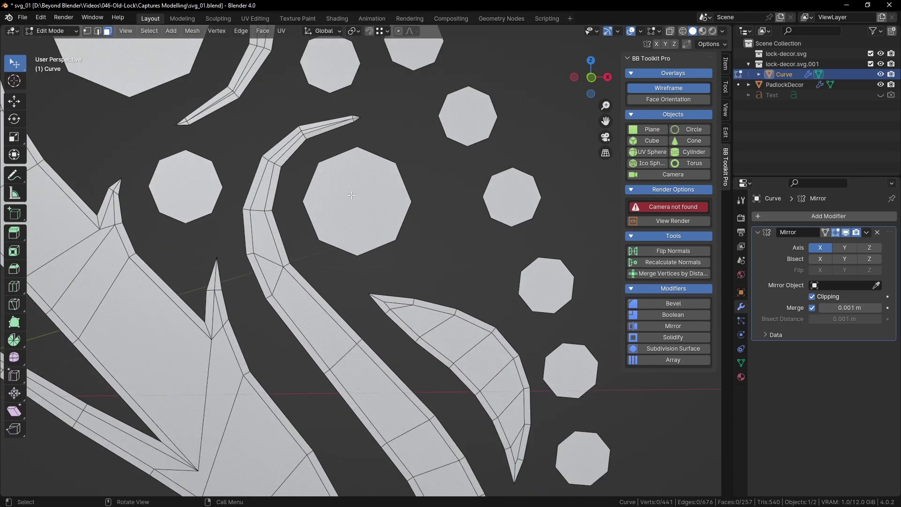
pyautogui.click(318, 200)
pyautogui.keyDown('shift'); pyautogui.click(200, 181); pyautogui.keyUp('shift')
pyautogui.scroll(-3, 390, 182)
pyautogui.keyDown('shift'); pyautogui.click(232, 121); pyautogui.keyUp('shift')
pyautogui.keyDown('shift'); pyautogui.click(358, 100); pyautogui.keyUp('shift')
pyautogui.keyDown('shift'); pyautogui.click(346, 149); pyautogui.keyUp('shift')
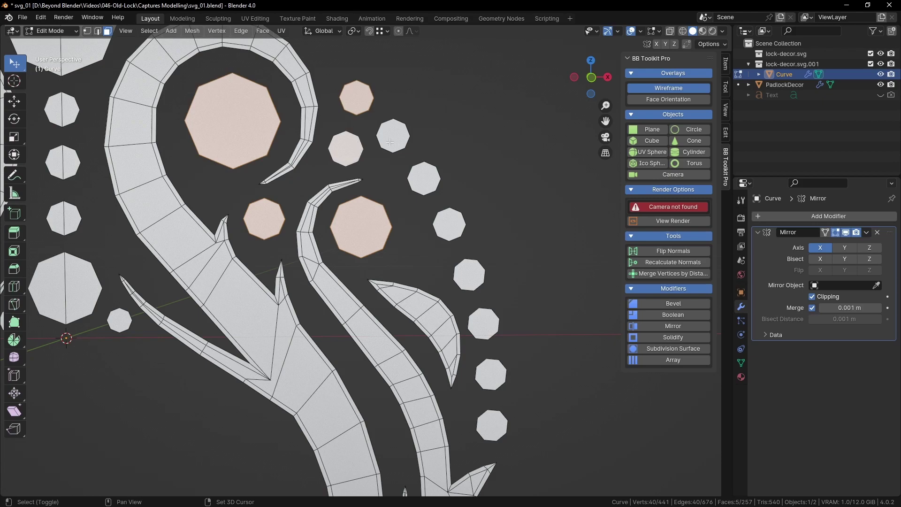
pyautogui.keyDown('shift'); pyautogui.click(488, 333); pyautogui.keyUp('shift')
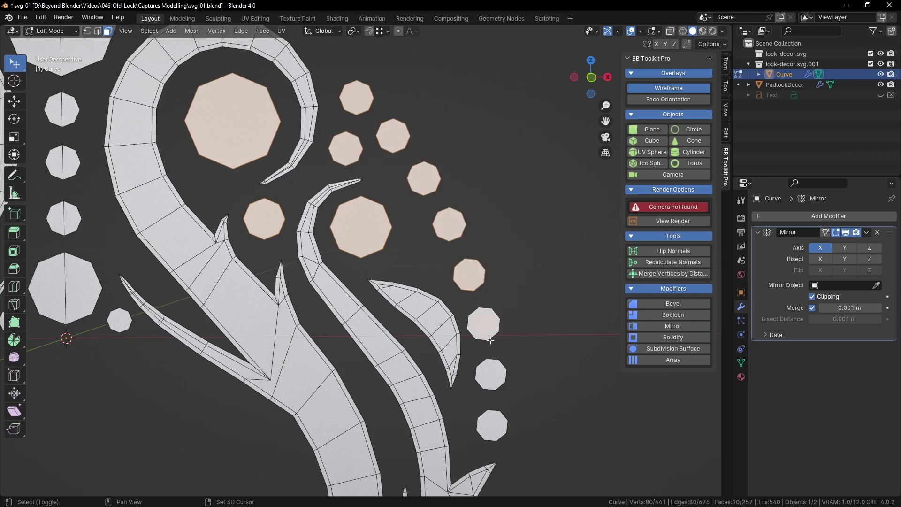
pyautogui.keyDown('shift'); pyautogui.click(498, 425); pyautogui.keyUp('shift')
pyautogui.keyDown('shift'); pyautogui.moveTo(527, 407); pyautogui.dragTo(537, 185, button='middle'); pyautogui.keyUp('shift')
pyautogui.keyDown('shift'); pyautogui.moveTo(229, 168); pyautogui.dragTo(418, 342, button='middle'); pyautogui.keyUp('shift')
pyautogui.keyDown('shift'); pyautogui.moveTo(353, 156); pyautogui.dragTo(340, 338, button='middle'); pyautogui.keyUp('shift')
pyautogui.keyDown('shift'); pyautogui.moveTo(530, 320); pyautogui.dragTo(413, 184, button='middle'); pyautogui.keyUp('shift')
pyautogui.keyDown('shift'); pyautogui.moveTo(489, 347); pyautogui.dragTo(523, 277, button='middle'); pyautogui.keyUp('shift')
pyautogui.press('i')
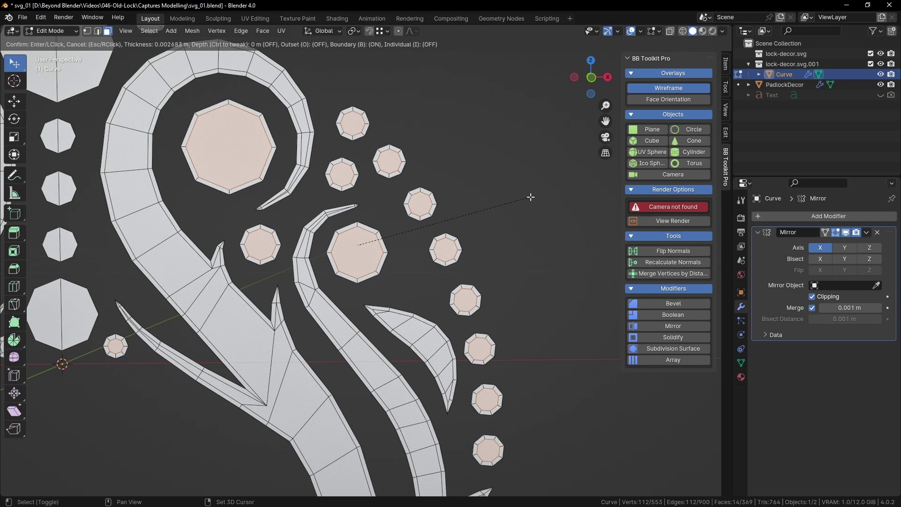
pyautogui.click(538, 191)
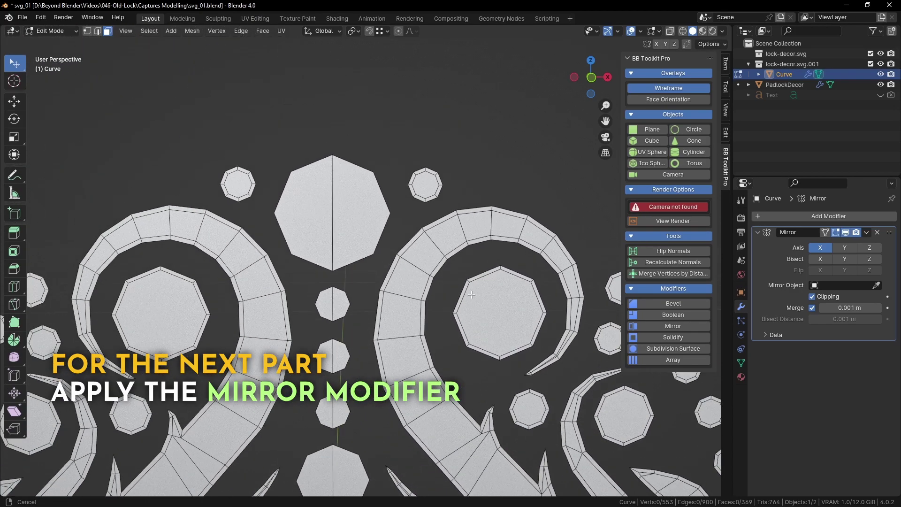
pyautogui.scroll(-6, 472, 294)
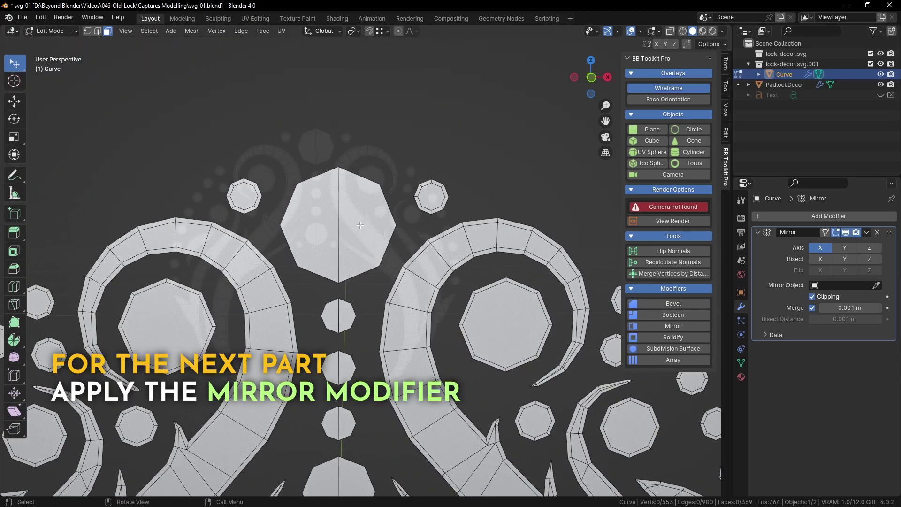
# Leave mesh editing and apply the Mirror modifier on the decoration.
pyautogui.click(867, 232)
pyautogui.press('Escape')
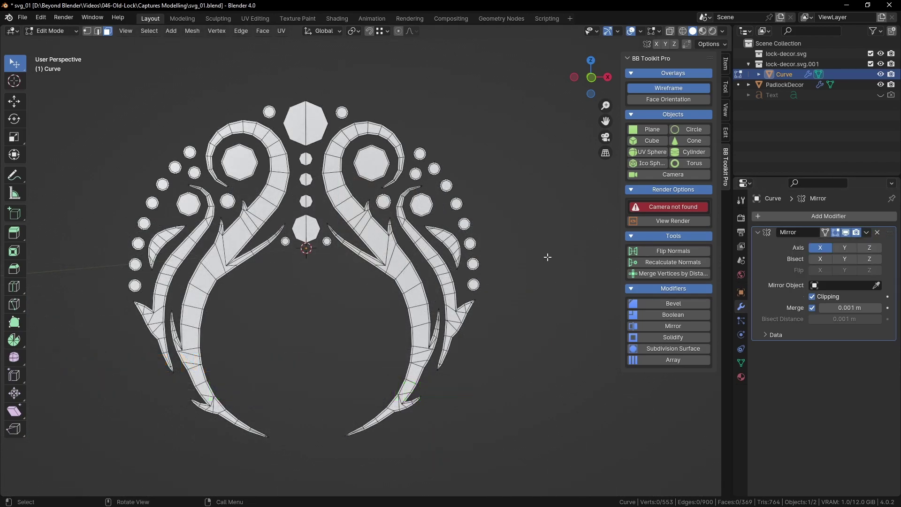
pyautogui.press('Tab')
pyautogui.click(866, 231)
pyautogui.click(831, 244)
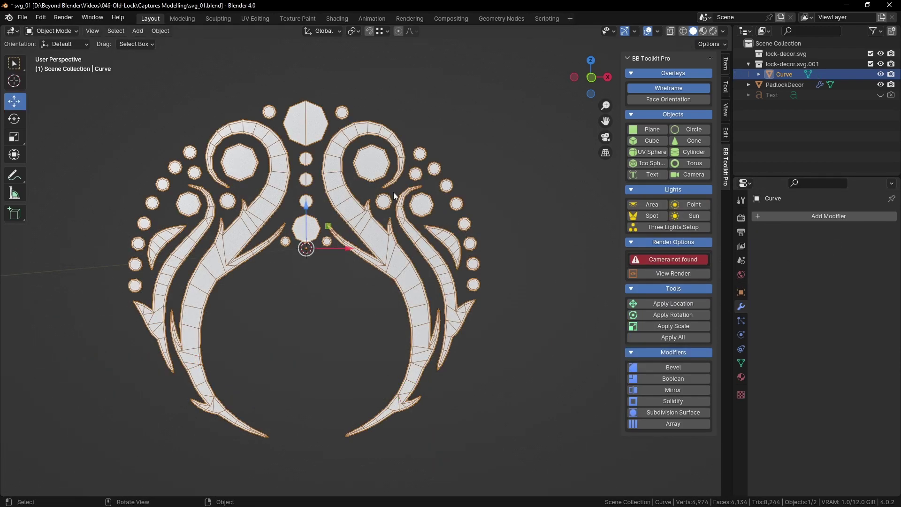
# Remove the vertical middle edges of the five center-line octagons with Limited Dissolve.
pyautogui.press('Tab')
pyautogui.scroll(3, 426, 244)
pyautogui.press('2')
pyautogui.click(376, 188)
pyautogui.keyDown('shift'); pyautogui.click(376, 240); pyautogui.keyUp('shift')
pyautogui.keyDown('shift'); pyautogui.click(377, 269); pyautogui.keyUp('shift')
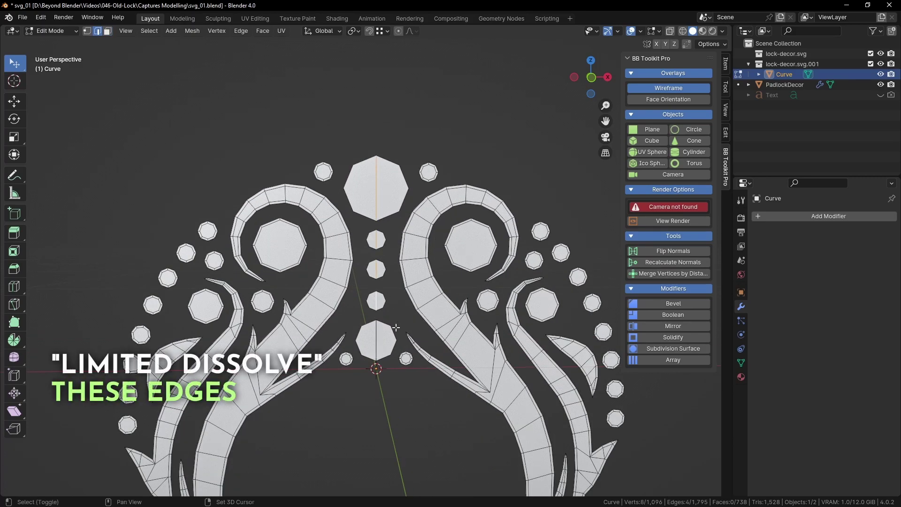
pyautogui.keyDown('shift'); pyautogui.click(378, 340); pyautogui.keyUp('shift')
pyautogui.hotkey('ctrl', 'x')
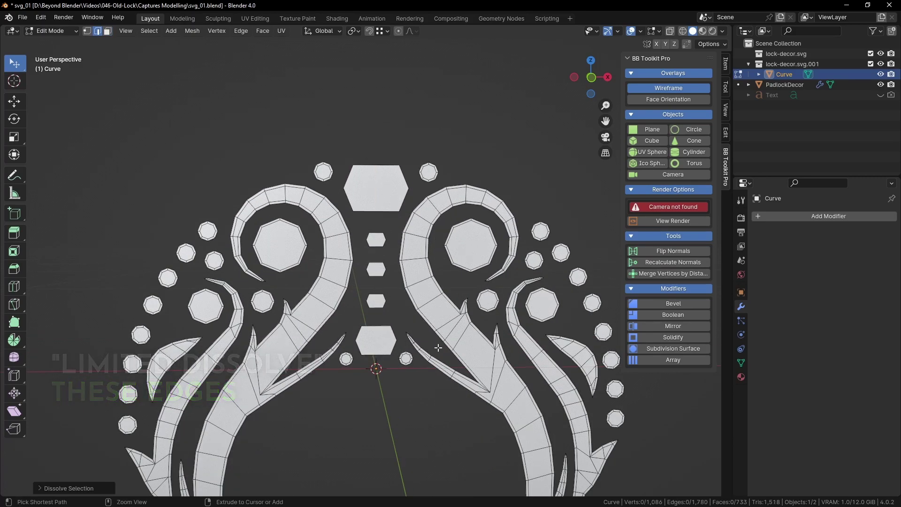
pyautogui.hotkey('ctrl', 'z')
pyautogui.press('x')
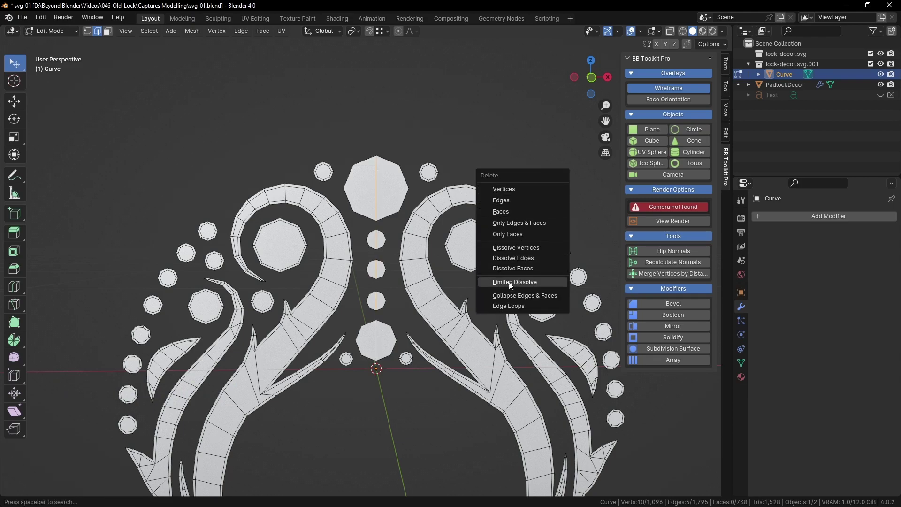
pyautogui.click(511, 283)
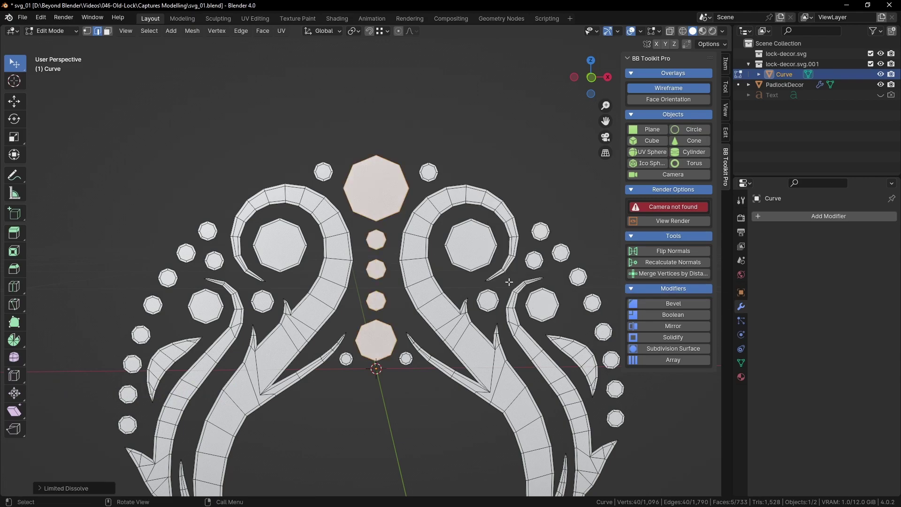
# Select the faces of the five center-line octagons and inset them by about 0.0028 m.
pyautogui.click(525, 127)
pyautogui.scroll(1, 443, 204)
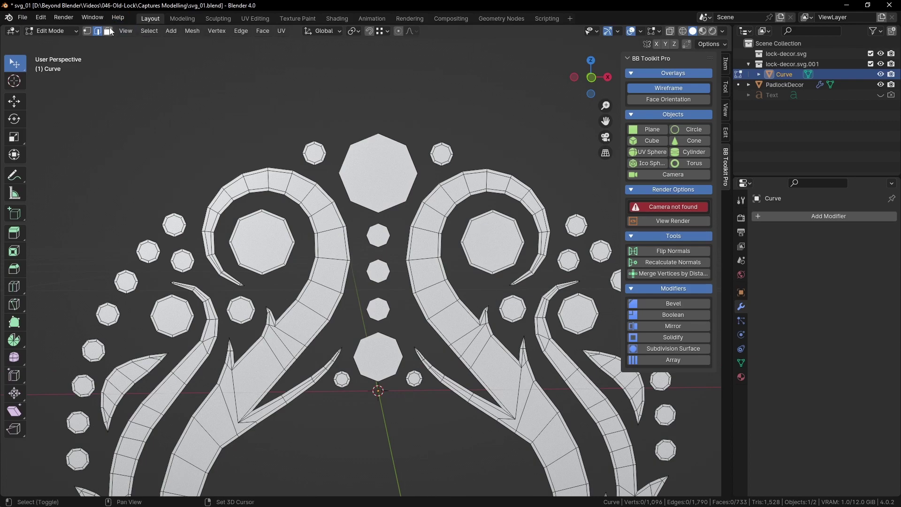
pyautogui.click(108, 31)
pyautogui.keyDown('shift'); pyautogui.click(380, 243); pyautogui.keyUp('shift')
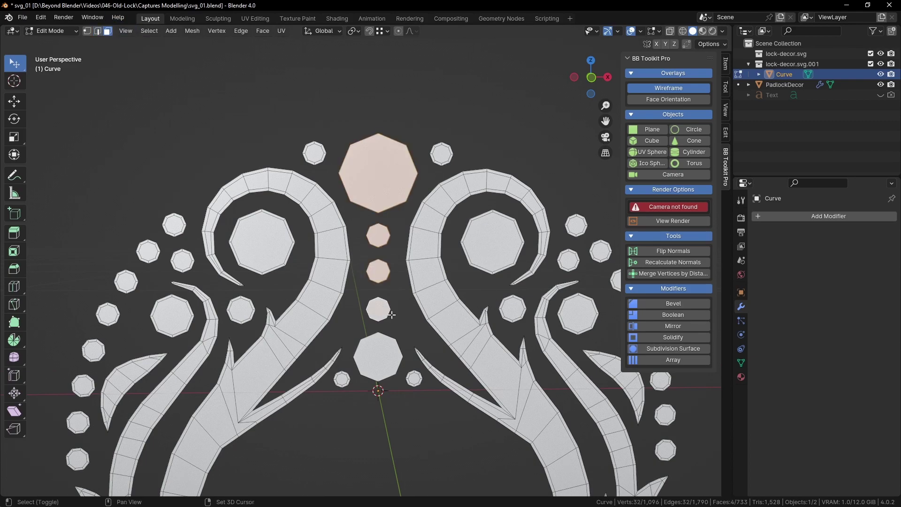
pyautogui.scroll(3, 445, 348)
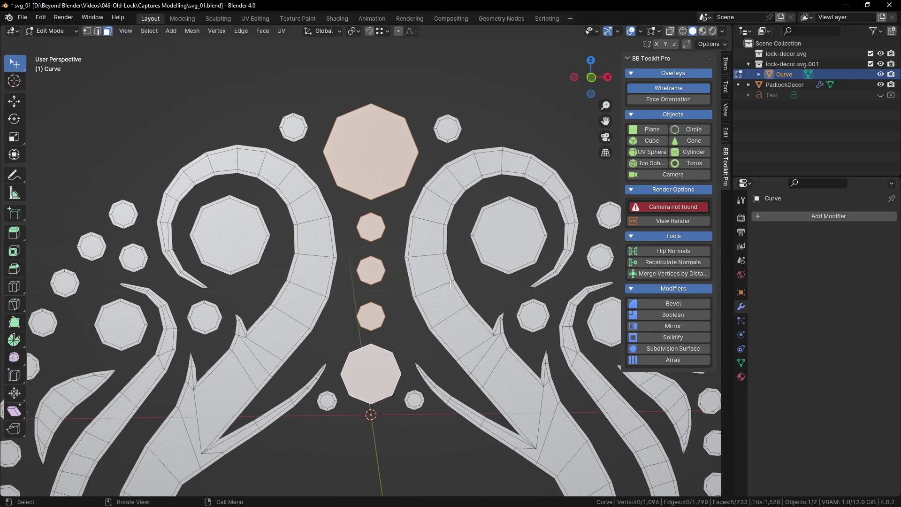
pyautogui.press('i')
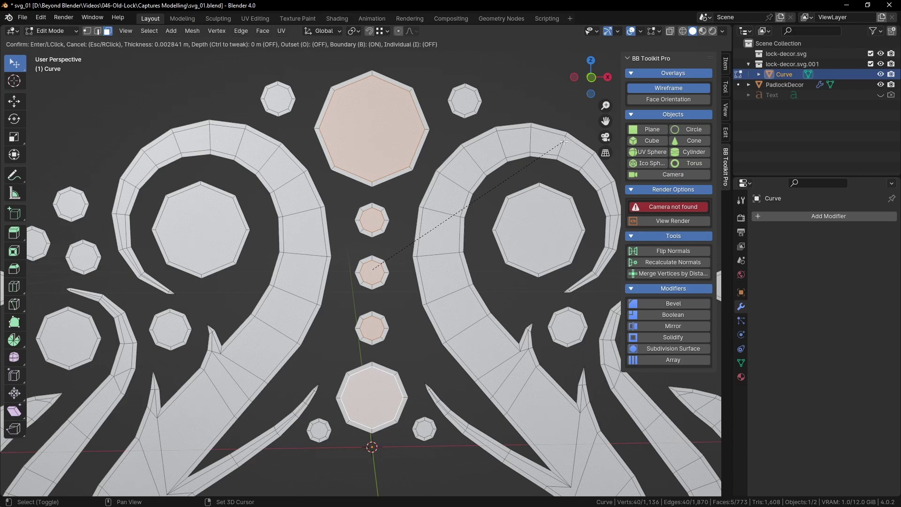
pyautogui.click(564, 141)
pyautogui.scroll(-5, 551, 152)
pyautogui.click(541, 163)
# Knife-cut a new edge across the right main stem, just above the fork with the two spikes.
pyautogui.moveTo(554, 211); pyautogui.dragTo(498, 194, button='middle')
pyautogui.scroll(6, 474, 136)
pyautogui.keyDown('shift'); pyautogui.moveTo(475, 134); pyautogui.dragTo(439, 275, button='middle'); pyautogui.keyUp('shift')
pyautogui.scroll(1, 439, 275)
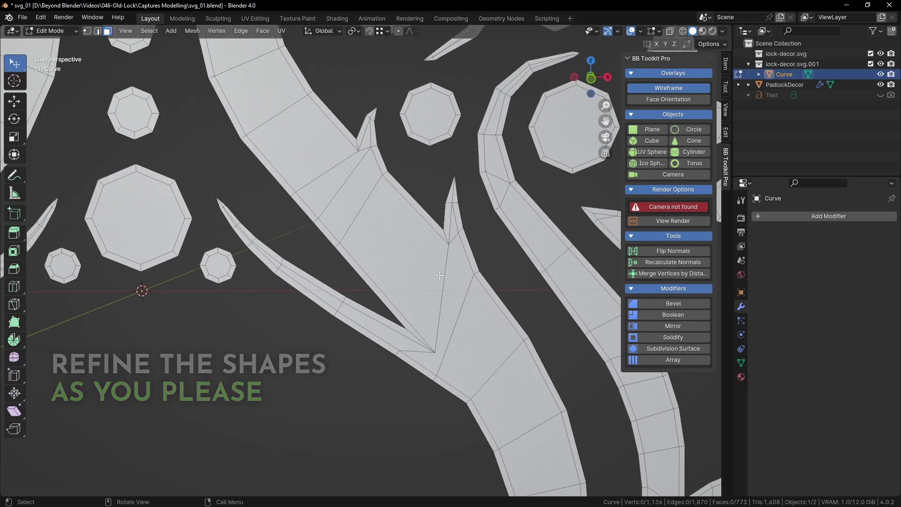
pyautogui.press('k')
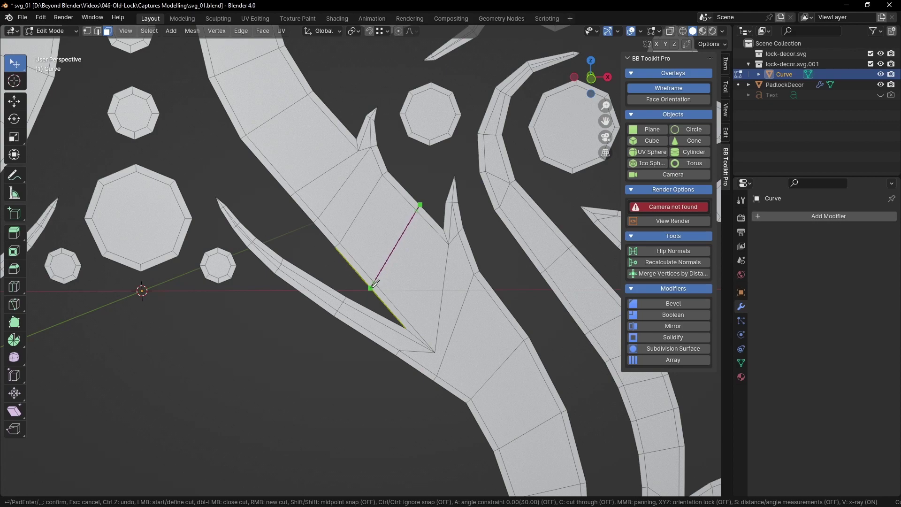
pyautogui.press('Return')
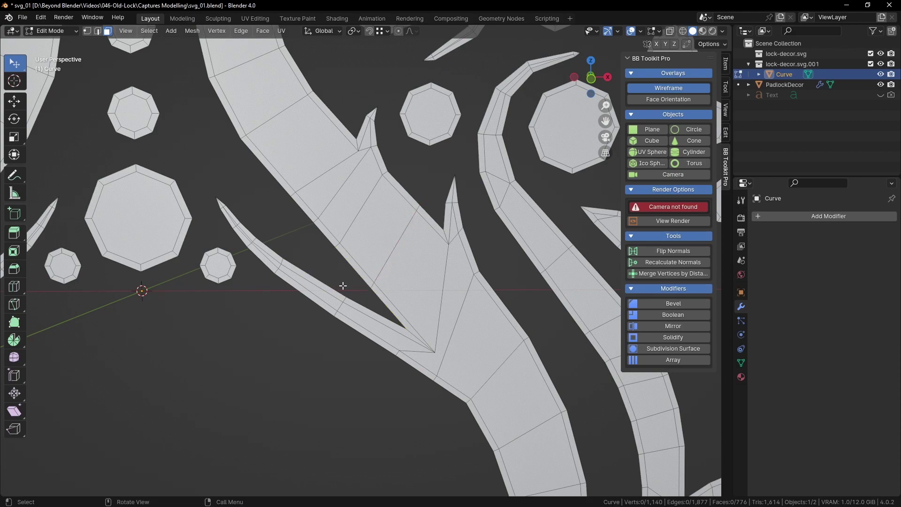
# Knife-cut vertical and horizontal cross edges into the large top center octagon and the small octagon directly beneath it.
pyautogui.keyDown('shift'); pyautogui.moveTo(439, 265); pyautogui.dragTo(447, 271, button='middle'); pyautogui.keyUp('shift')
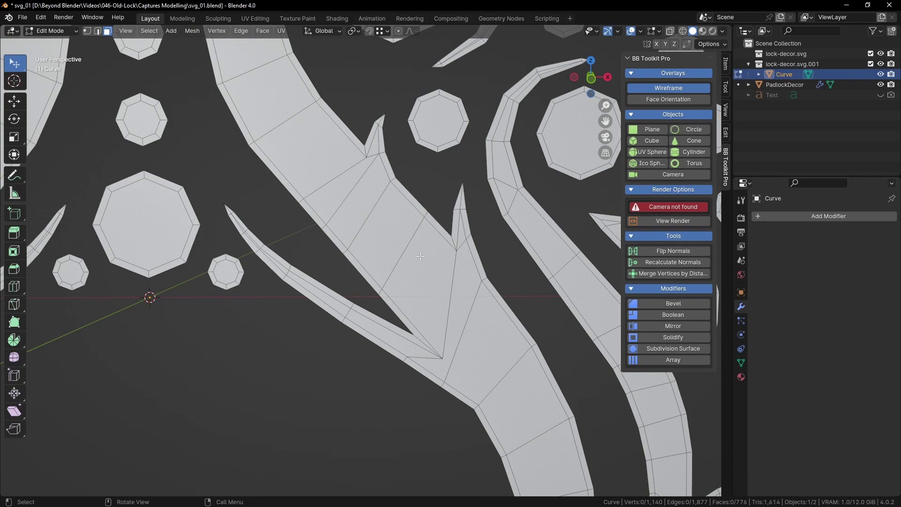
pyautogui.scroll(-4, 420, 256)
pyautogui.keyDown('shift'); pyautogui.moveTo(421, 207); pyautogui.dragTo(461, 301, button='middle'); pyautogui.keyUp('shift')
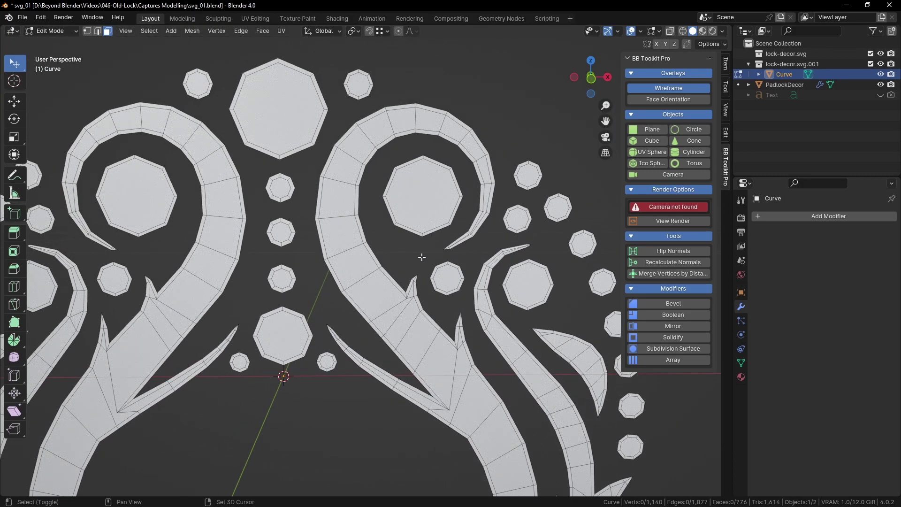
pyautogui.press('k')
pyautogui.click(279, 61)
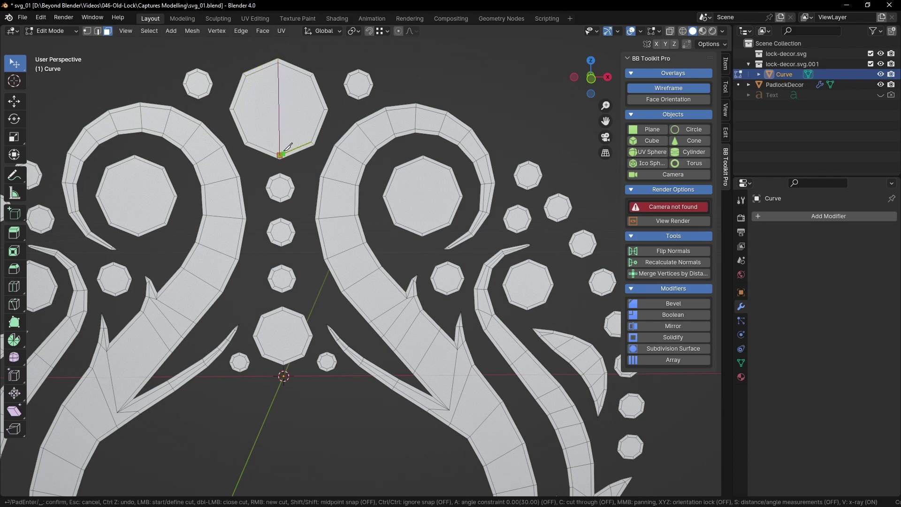
pyautogui.click(324, 109)
pyautogui.click(234, 109)
pyautogui.press('Return')
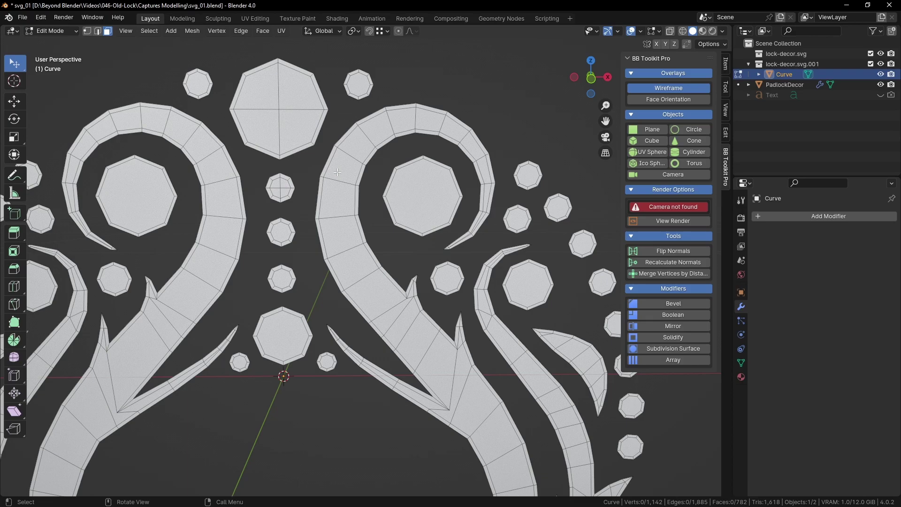
# Knife-cut cross edges into the large bottom center octagon and the small octagon to its right.
pyautogui.scroll(6, 255, 413)
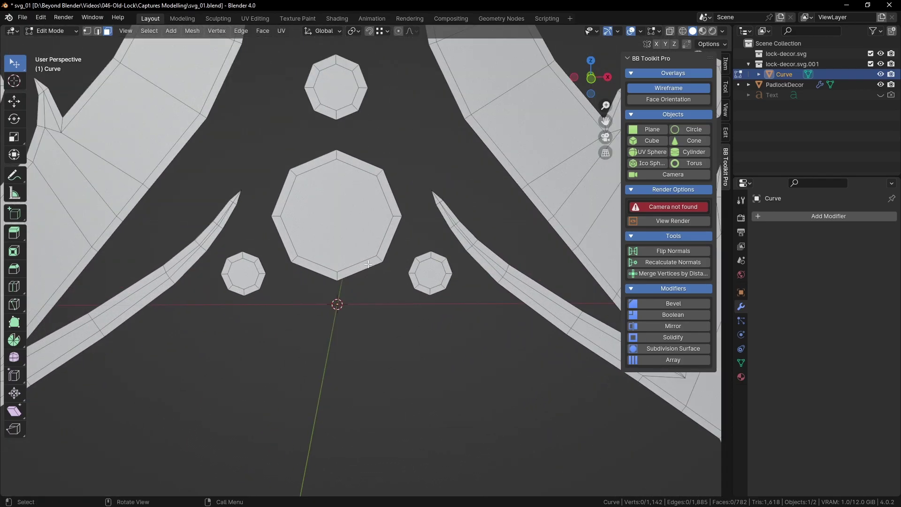
pyautogui.press('k')
pyautogui.click(330, 136)
pyautogui.click(331, 274)
pyautogui.click(400, 207)
pyautogui.click(261, 206)
pyautogui.rightClick(261, 207)
pyautogui.click(445, 257)
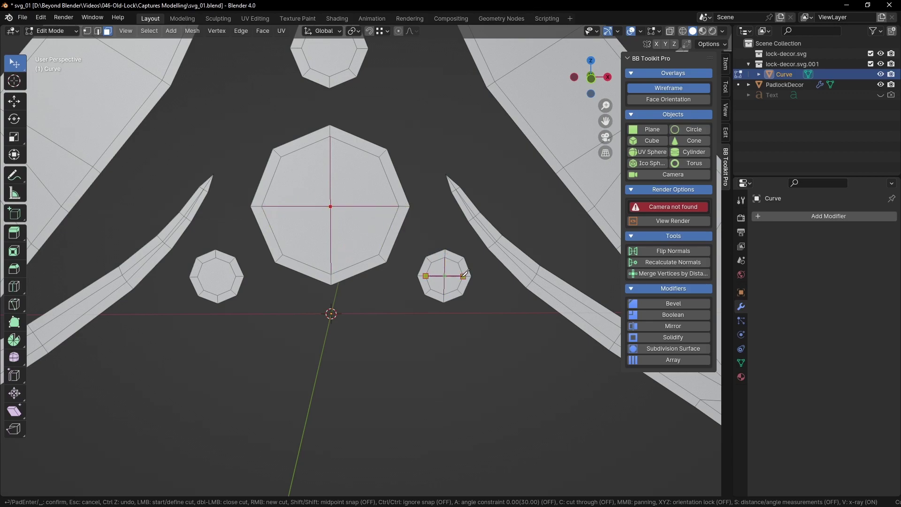
pyautogui.press('Return')
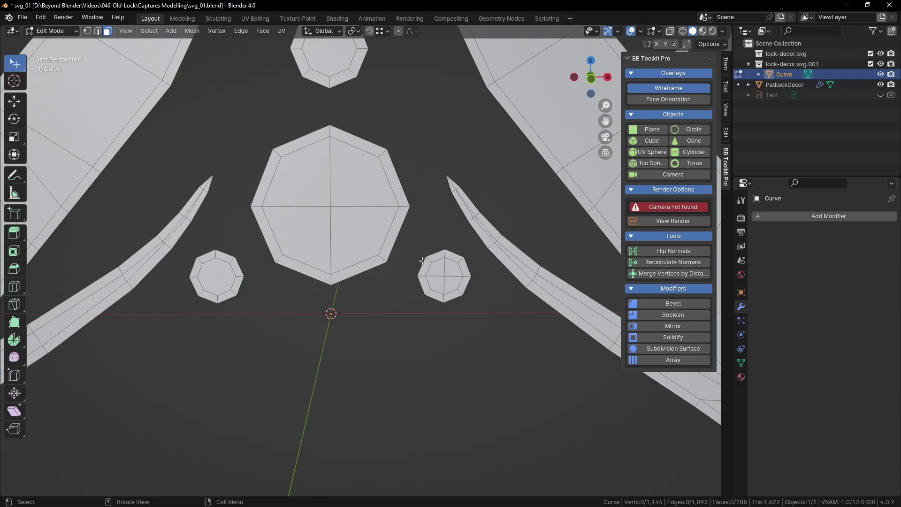
# In the front view, knife-cut cross edges into the small octagon left of the large bottom center octagon.
pyautogui.press('KP_1')
pyautogui.keyDown('shift'); pyautogui.moveTo(395, 242); pyautogui.dragTo(561, 257, button='middle'); pyautogui.keyUp('shift')
pyautogui.scroll(3, 432, 304)
pyautogui.press('k')
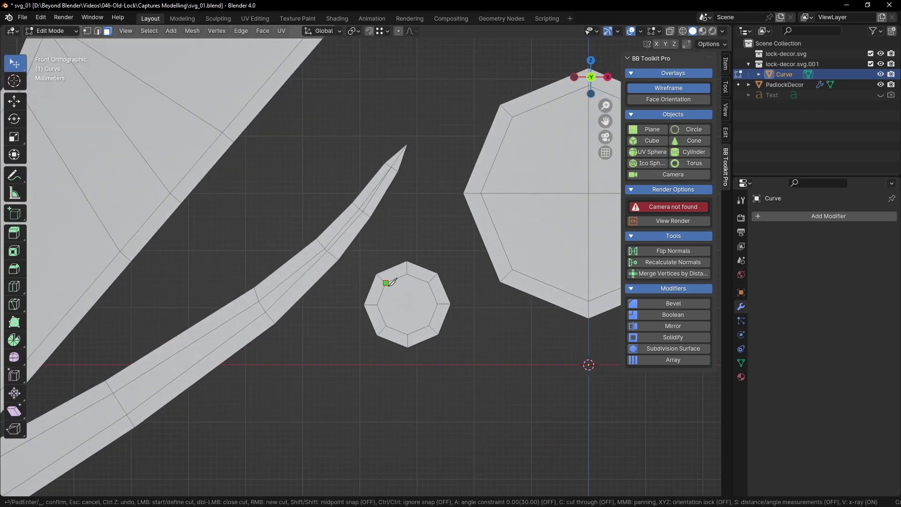
pyautogui.click(407, 274)
pyautogui.click(437, 304)
pyautogui.click(378, 304)
pyautogui.rightClick(403, 300)
# Continue the Knife cross cuts through the two remaining small octagons on the center line.
pyautogui.keyDown('shift'); pyautogui.moveTo(531, 151); pyautogui.dragTo(488, 389, button='middle'); pyautogui.keyUp('shift')
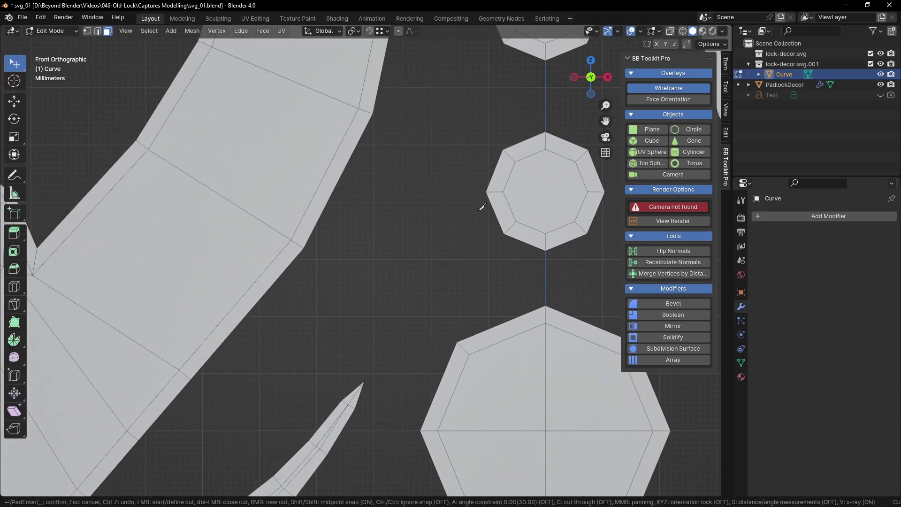
pyautogui.moveTo(482, 207); pyautogui.dragTo(351, 350, button='middle')
pyautogui.click(415, 292)
pyautogui.click(415, 375)
pyautogui.click(372, 335)
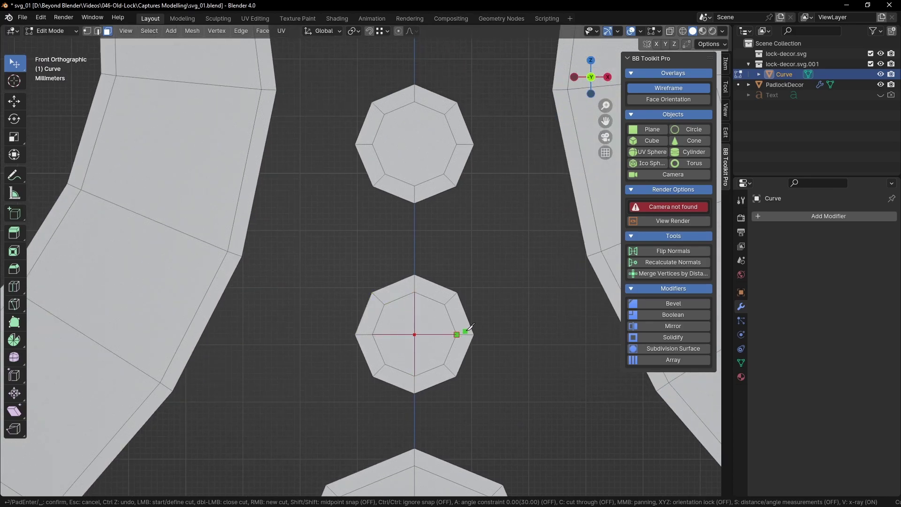
pyautogui.click(414, 101)
pyautogui.click(373, 144)
pyautogui.click(457, 144)
pyautogui.rightClick(458, 144)
# Cut cross edges into the small octagon to the right of the large top center octagon.
pyautogui.keyDown('shift'); pyautogui.moveTo(488, 122); pyautogui.dragTo(449, 376, button='middle'); pyautogui.keyUp('shift')
pyautogui.keyDown('shift'); pyautogui.moveTo(418, 145); pyautogui.dragTo(398, 367, button='middle'); pyautogui.keyUp('shift')
pyautogui.keyDown('shift'); pyautogui.moveTo(389, 169); pyautogui.dragTo(381, 318, button='middle'); pyautogui.keyUp('shift')
pyautogui.scroll(-4, 380, 318)
pyautogui.keyDown('shift'); pyautogui.moveTo(464, 323); pyautogui.dragTo(238, 359, button='middle'); pyautogui.keyUp('shift')
pyautogui.scroll(4, 282, 287)
pyautogui.keyDown('shift'); pyautogui.moveTo(281, 263); pyautogui.dragTo(446, 224, button='middle'); pyautogui.keyUp('shift')
pyautogui.scroll(1, 376, 181)
pyautogui.click(359, 156)
pyautogui.click(357, 268)
pyautogui.click(303, 212)
pyautogui.click(414, 213)
pyautogui.rightClick(413, 213)
# Cut cross edges into the large octagon inside the right main stem's curl.
pyautogui.keyDown('shift'); pyautogui.moveTo(577, 365); pyautogui.dragTo(218, 190, button='middle'); pyautogui.keyUp('shift')
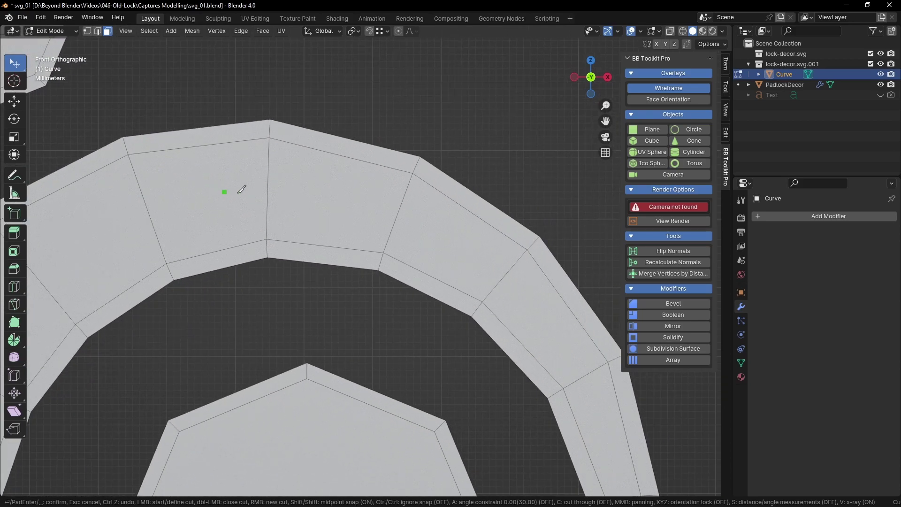
pyautogui.scroll(-4, 227, 190)
pyautogui.keyDown('shift'); pyautogui.moveTo(577, 383); pyautogui.dragTo(311, 252, button='middle'); pyautogui.keyUp('shift')
pyautogui.keyDown('shift'); pyautogui.moveTo(214, 259); pyautogui.dragTo(471, 209, button='middle'); pyautogui.keyUp('shift')
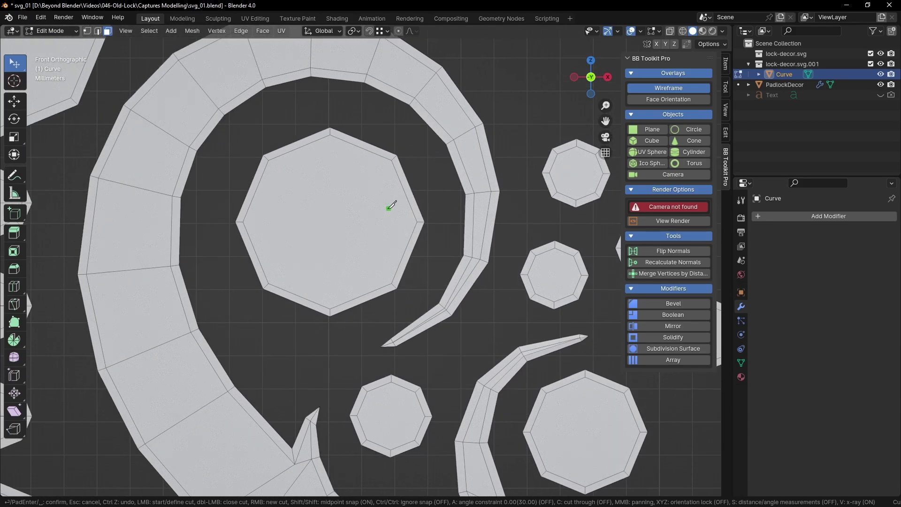
pyautogui.scroll(2, 390, 208)
pyautogui.keyDown('shift'); pyautogui.moveTo(340, 135); pyautogui.dragTo(389, 174, button='middle'); pyautogui.keyUp('shift')
pyautogui.click(362, 120)
pyautogui.click(362, 369)
pyautogui.click(488, 244)
pyautogui.click(236, 245)
# Cut cross edges into the octagon below the right curl's tip and the small octagon above the outer stem's tip.
pyautogui.keyDown('shift'); pyautogui.moveTo(545, 348); pyautogui.dragTo(405, 173, button='middle'); pyautogui.keyUp('shift')
pyautogui.click(312, 287)
pyautogui.click(311, 395)
pyautogui.click(262, 345)
pyautogui.click(360, 346)
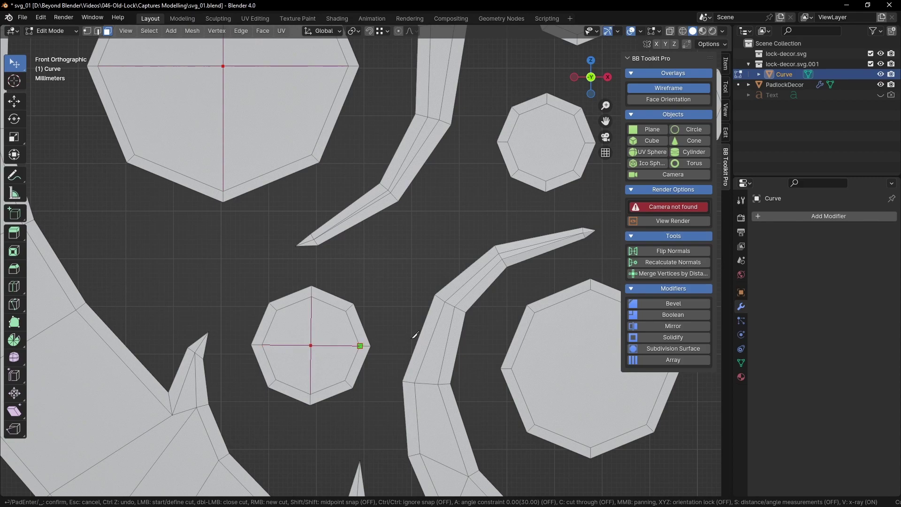
pyautogui.click(547, 104)
pyautogui.click(546, 180)
pyautogui.rightClick(546, 177)
pyautogui.click(508, 141)
pyautogui.click(508, 142)
pyautogui.click(587, 141)
# Cut cross edges into the large octagon beside the right outer stem's curl and the outer-arc octagon to its upper right.
pyautogui.moveTo(582, 304); pyautogui.dragTo(369, 217, button='middle')
pyautogui.click(379, 194)
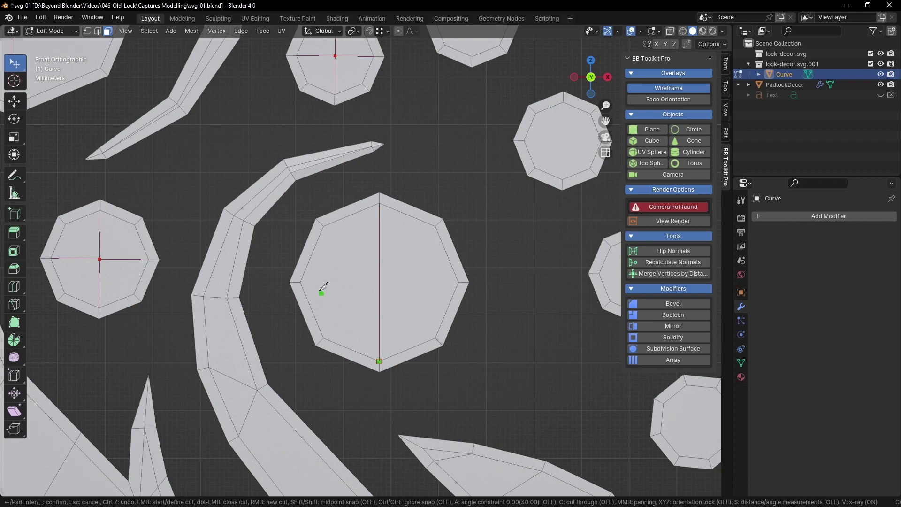
pyautogui.click(300, 282)
pyautogui.click(468, 282)
pyautogui.moveTo(468, 282); pyautogui.dragTo(246, 450, button='middle')
pyautogui.click(394, 177)
pyautogui.click(392, 302)
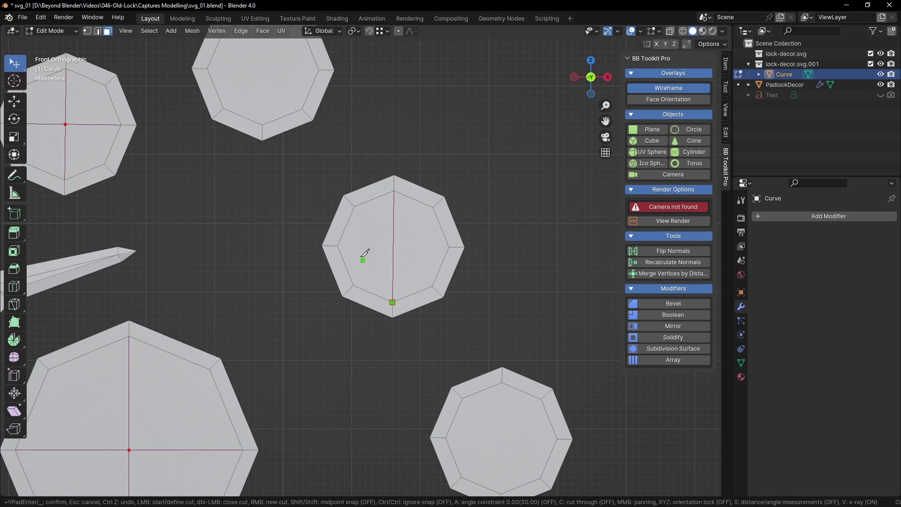
pyautogui.click(338, 245)
pyautogui.click(450, 247)
# Cut cross edges into the next lower and next higher octagons of the right outer arc.
pyautogui.moveTo(505, 386); pyautogui.dragTo(476, 294, button='middle')
pyautogui.click(473, 292)
pyautogui.click(472, 403)
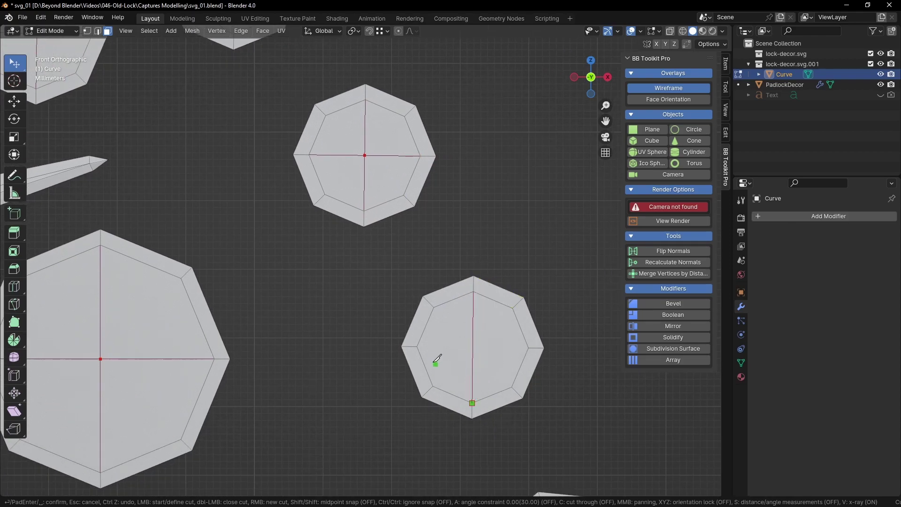
pyautogui.click(417, 346)
pyautogui.click(529, 348)
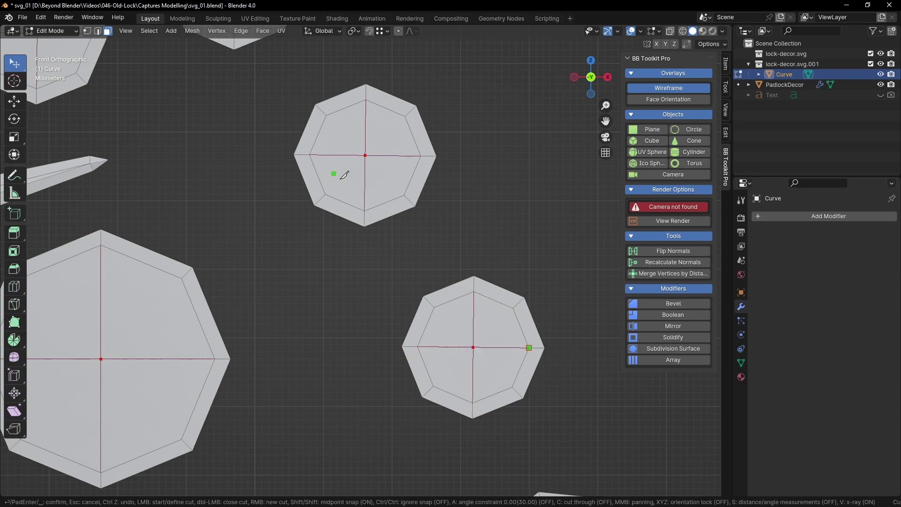
pyautogui.moveTo(338, 169); pyautogui.dragTo(59, 41, button='middle')
pyautogui.click(392, 108)
pyautogui.click(390, 219)
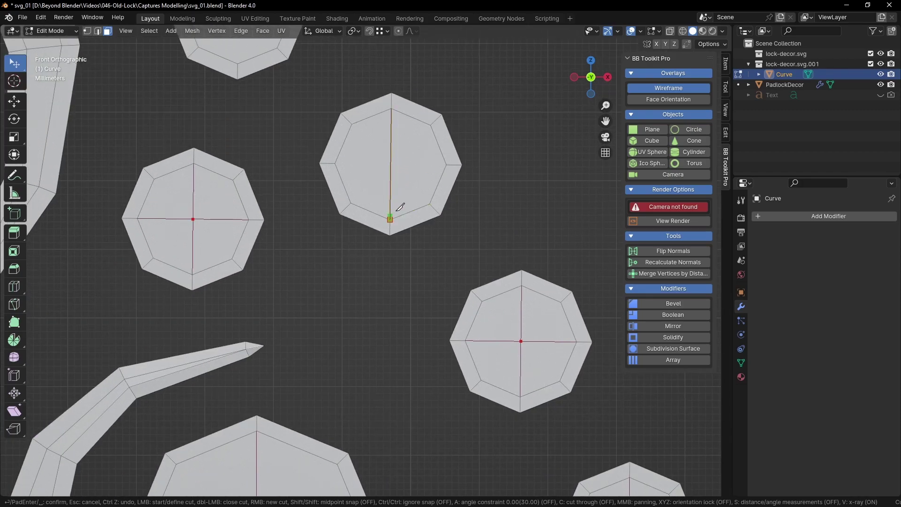
pyautogui.click(335, 163)
pyautogui.click(446, 164)
pyautogui.rightClick(446, 165)
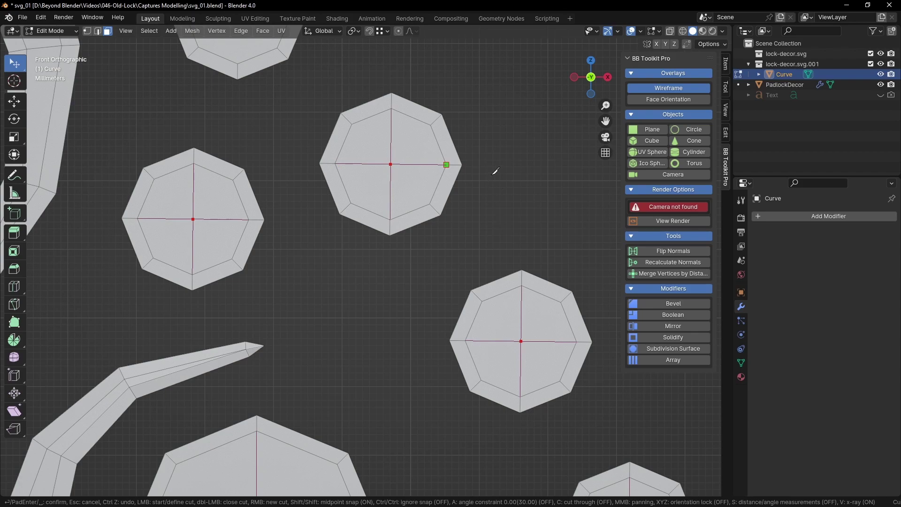
# Cut cross edges into the topmost octagon of the right outer arc, finish the Knife cuts and save the file.
pyautogui.moveTo(489, 181); pyautogui.dragTo(535, 345, button='middle')
pyautogui.click(280, 134)
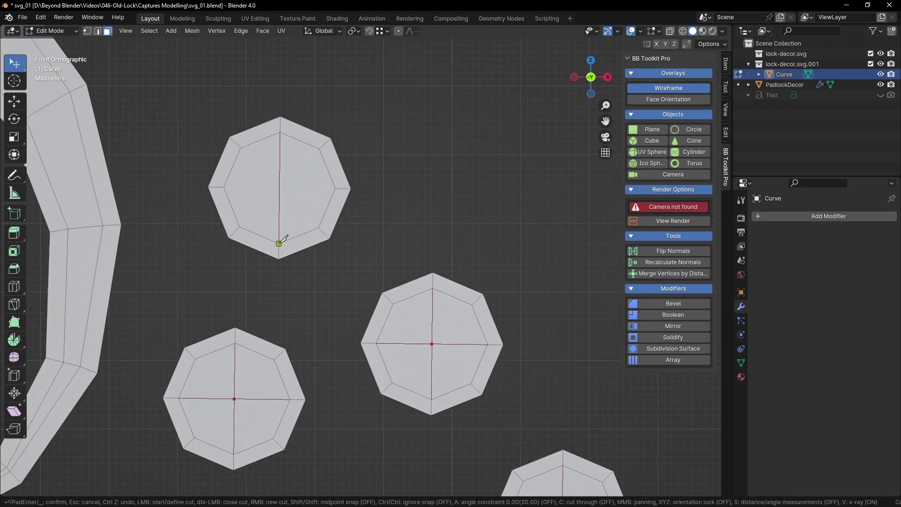
pyautogui.click(335, 188)
pyautogui.press('Return')
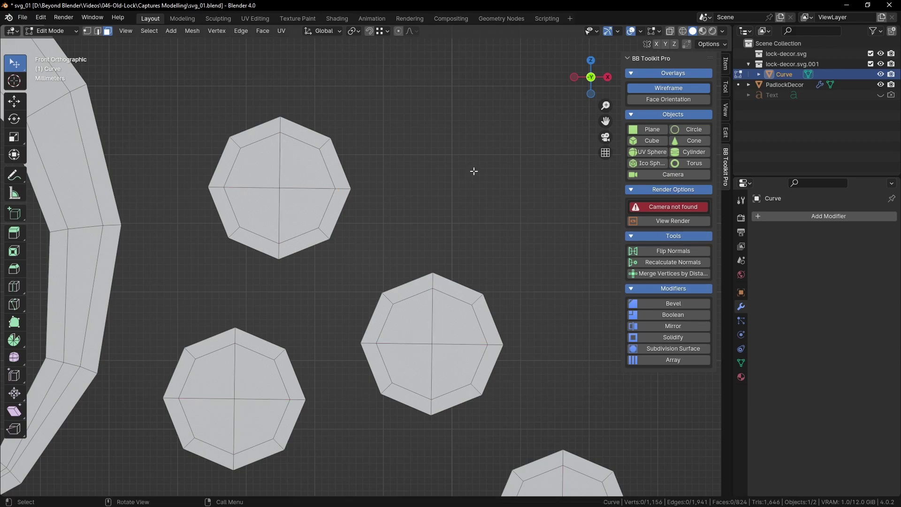
pyautogui.hotkey('ctrl', 's')
pyautogui.scroll(-5, 463, 237)
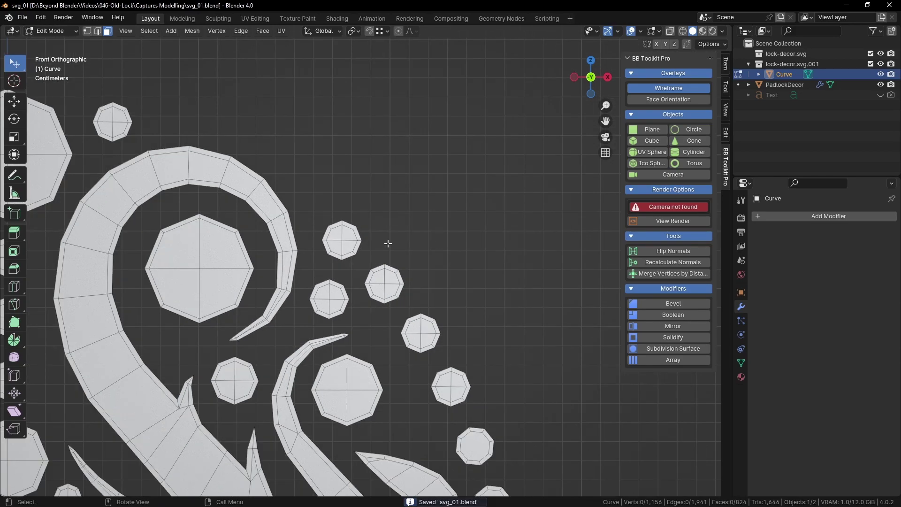
# Cut cross edges with the Knife into the fourth-lowest octagon of the right outer arc, beside the leaf's upper end.
pyautogui.scroll(-3, 388, 243)
pyautogui.keyDown('shift'); pyautogui.moveTo(426, 318); pyautogui.dragTo(499, 185, button='middle'); pyautogui.keyUp('shift')
pyautogui.keyDown('shift'); pyautogui.moveTo(380, 178); pyautogui.dragTo(418, 53, button='middle'); pyautogui.keyUp('shift')
pyautogui.keyDown('shift'); pyautogui.moveTo(560, 112); pyautogui.dragTo(411, 210, button='middle'); pyautogui.keyUp('shift')
pyautogui.scroll(1, 450, 199)
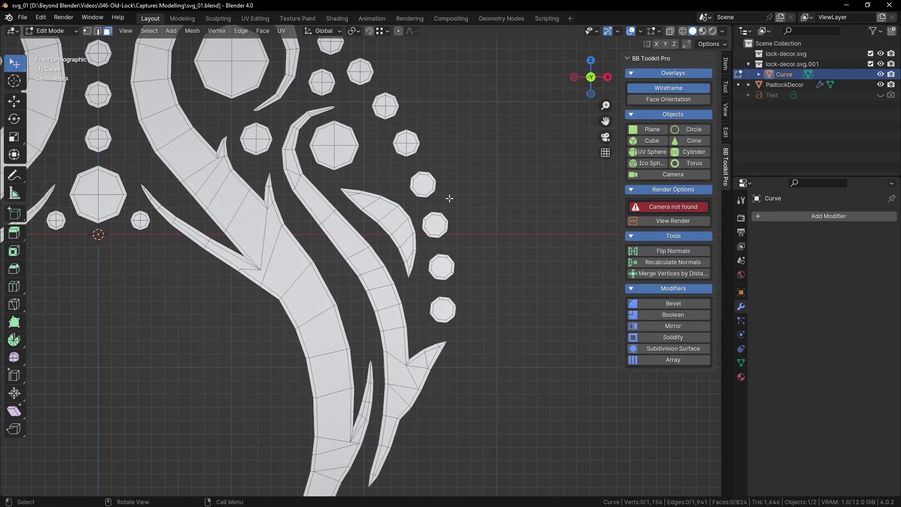
pyautogui.scroll(4, 449, 198)
pyautogui.press('k')
pyautogui.click(377, 230)
pyautogui.click(365, 186)
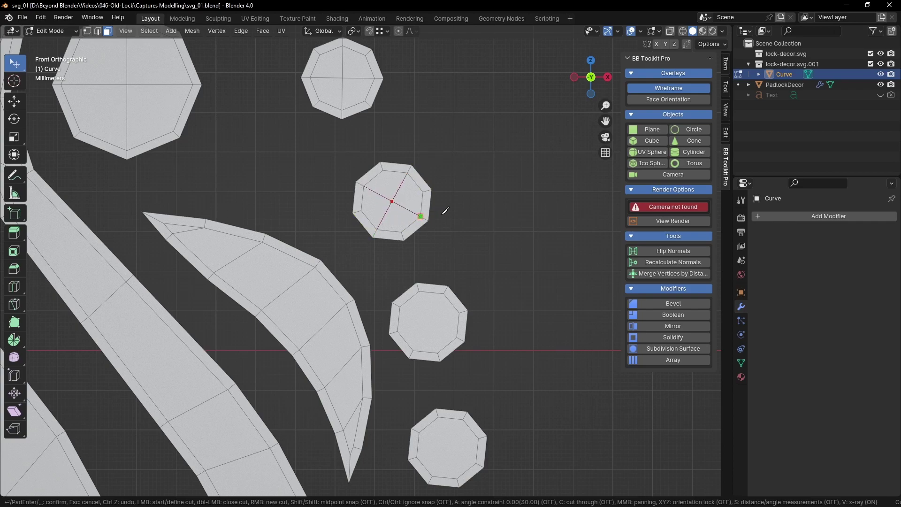
# Cut cross edges into the next two octagons down the right outer arc and finish the Knife cuts.
pyautogui.click(444, 294)
pyautogui.click(413, 350)
pyautogui.click(463, 419)
pyautogui.click(432, 474)
pyautogui.rightClick(433, 474)
pyautogui.click(419, 433)
pyautogui.click(478, 463)
pyautogui.press('Return')
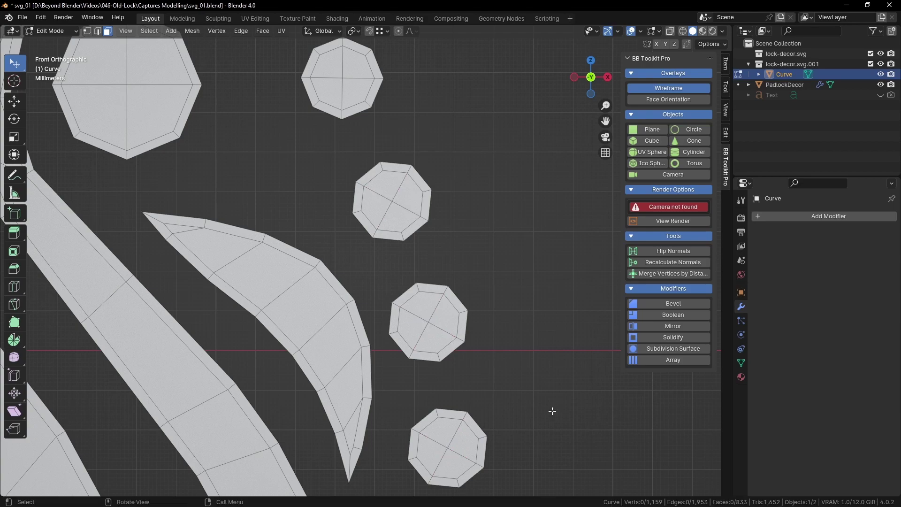
# Cut cross edges into the lowest octagon of the right outer arc and save the file.
pyautogui.keyDown('shift'); pyautogui.moveTo(553, 404); pyautogui.dragTo(487, 178, button='middle'); pyautogui.keyUp('shift')
pyautogui.keyDown('shift'); pyautogui.moveTo(488, 297); pyautogui.dragTo(514, 197, button='middle'); pyautogui.keyUp('shift')
pyautogui.scroll(1, 485, 250)
pyautogui.press('k')
pyautogui.click(437, 212)
pyautogui.click(385, 227)
pyautogui.click(452, 263)
pyautogui.press('Return')
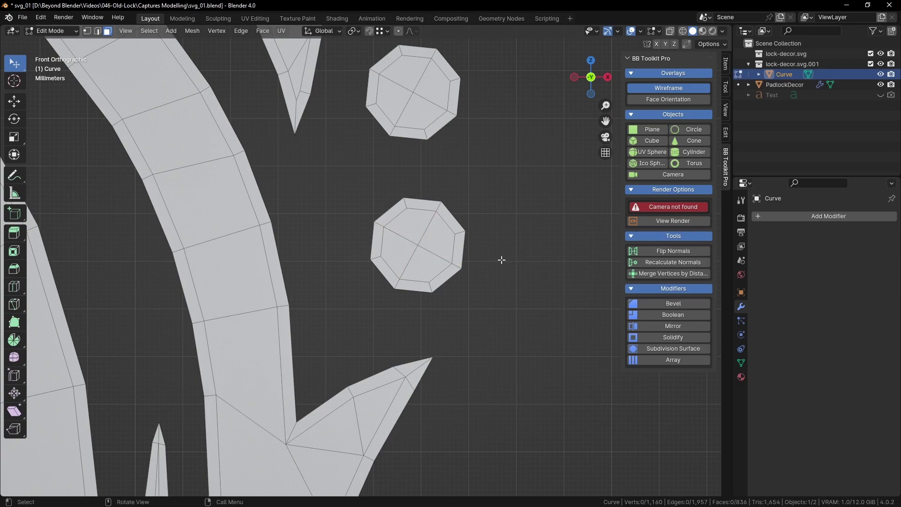
pyautogui.scroll(-4, 538, 265)
pyautogui.hotkey('ctrl', 's')
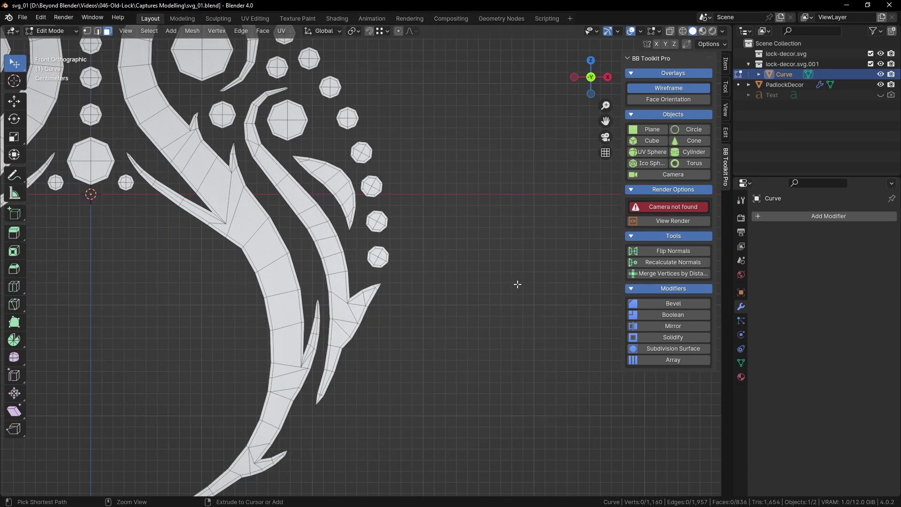
# Cut cross edges with the Knife into the small octagon just left of the large top-centre octagon.
pyautogui.scroll(-3, 411, 218)
pyautogui.keyDown('shift'); pyautogui.moveTo(335, 217); pyautogui.dragTo(473, 246, button='middle'); pyautogui.keyUp('shift')
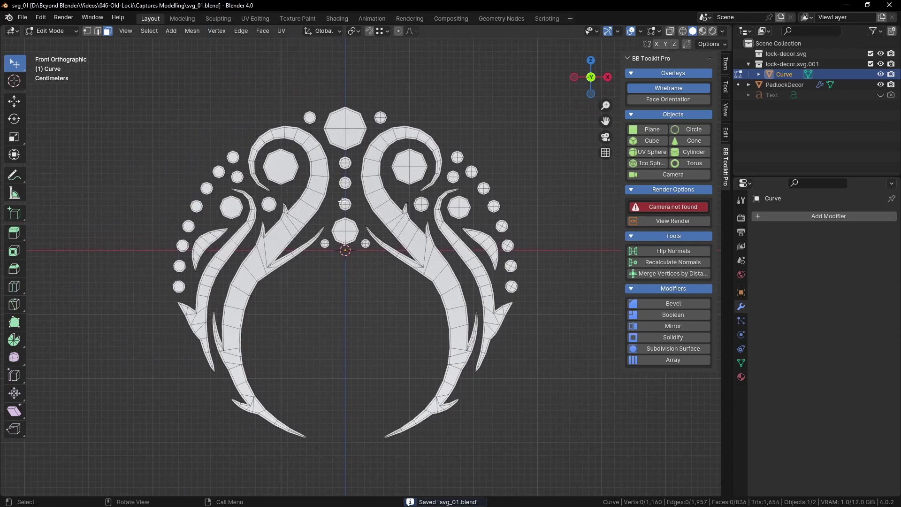
pyautogui.keyDown('shift'); pyautogui.moveTo(297, 161); pyautogui.dragTo(368, 261, button='middle'); pyautogui.keyUp('shift')
pyautogui.scroll(5, 368, 261)
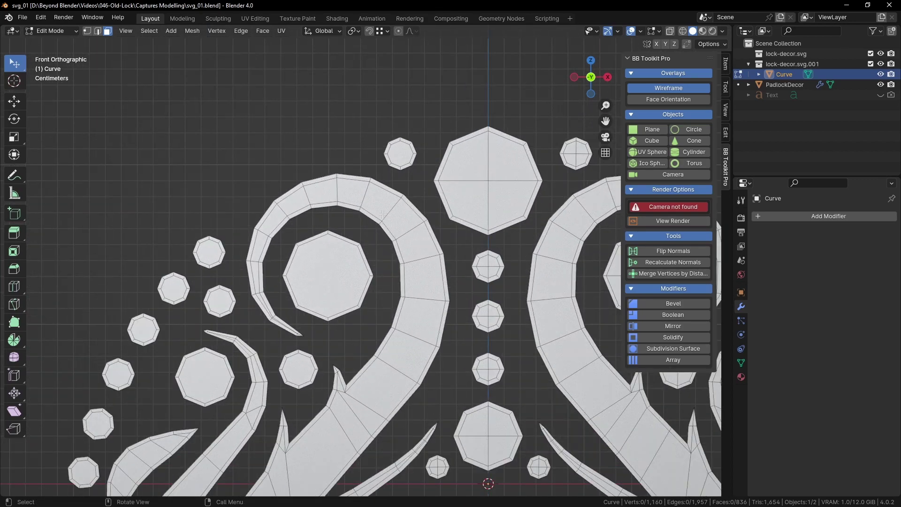
pyautogui.keyDown('shift'); pyautogui.moveTo(401, 177); pyautogui.dragTo(403, 227, button='middle'); pyautogui.keyUp('shift')
pyautogui.scroll(4, 403, 226)
pyautogui.press('k')
pyautogui.click(457, 85)
pyautogui.click(425, 117)
pyautogui.click(489, 117)
pyautogui.rightClick(490, 117)
# Cut cross edges into the large octagon inside the left curl.
pyautogui.press('shift')
pyautogui.keyDown('shift'); pyautogui.moveTo(320, 431); pyautogui.dragTo(423, 212, button='middle'); pyautogui.keyUp('shift')
pyautogui.click(405, 160)
pyautogui.click(406, 368)
pyautogui.rightClick(353, 288)
pyautogui.click(301, 263)
pyautogui.click(510, 263)
pyautogui.rightClick(512, 264)
# Cut cross edges into the small octagon above the left outer stem's tip and the octagon below the left curl's tip.
pyautogui.keyDown('shift'); pyautogui.moveTo(290, 336); pyautogui.dragTo(478, 286, button='middle'); pyautogui.keyUp('shift')
pyautogui.click(325, 241)
pyautogui.click(324, 315)
pyautogui.rightClick(310, 300)
pyautogui.click(292, 277)
pyautogui.click(356, 277)
pyautogui.rightClick(489, 408)
pyautogui.click(520, 398)
pyautogui.click(521, 486)
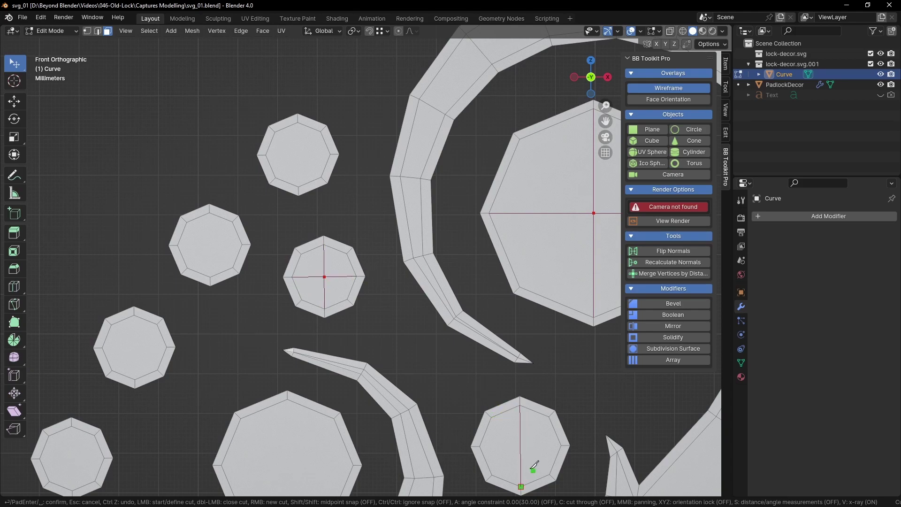
pyautogui.click(479, 446)
pyautogui.click(561, 445)
# Cut cross edges into the two topmost octagons of the left outer arc and finish the Knife cuts.
pyautogui.rightClick(297, 113)
pyautogui.click(298, 112)
pyautogui.rightClick(275, 149)
pyautogui.click(258, 155)
pyautogui.click(331, 155)
pyautogui.click(209, 213)
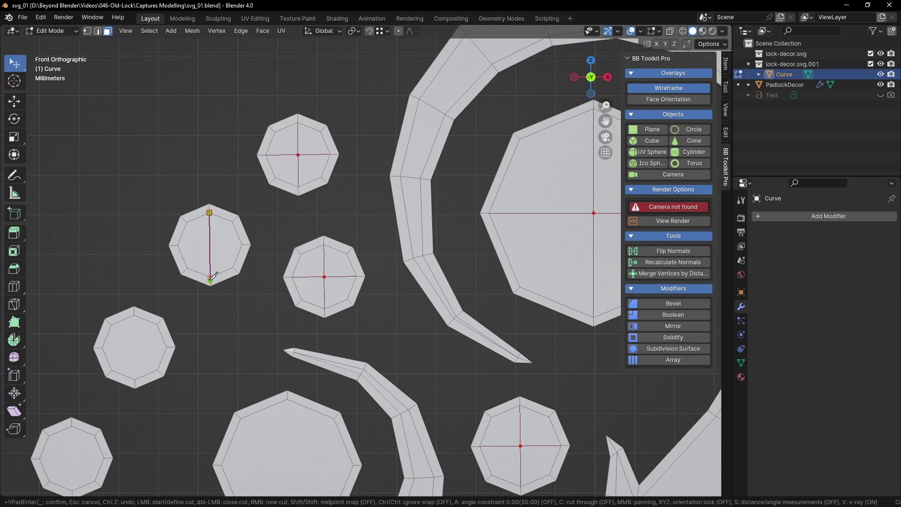
pyautogui.click(210, 277)
pyautogui.rightClick(230, 259)
pyautogui.click(178, 245)
pyautogui.press('Return')
# Cut cross edges into the large octagon beside the left outer stem's curl.
pyautogui.keyDown('shift'); pyautogui.moveTo(311, 225); pyautogui.dragTo(439, 111, button='middle'); pyautogui.keyUp('shift')
pyautogui.press('k')
pyautogui.click(498, 201)
pyautogui.click(503, 338)
pyautogui.rightClick(502, 337)
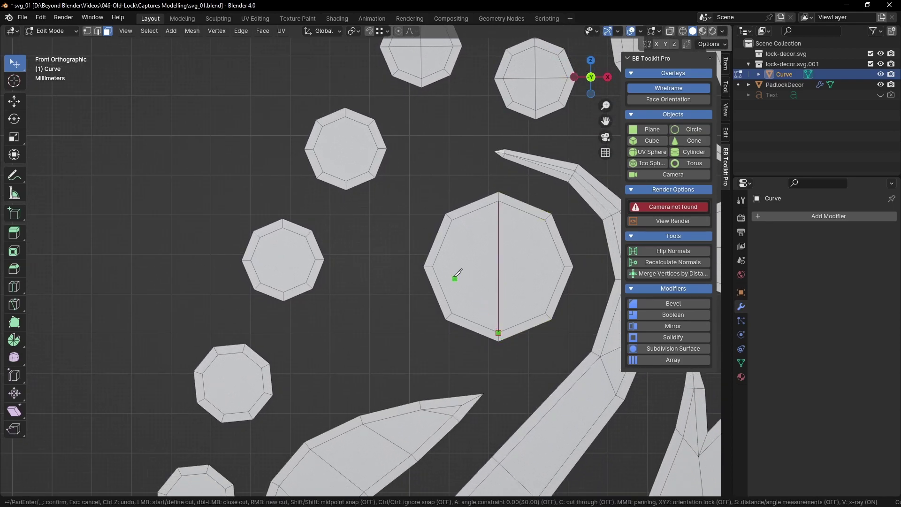
pyautogui.click(433, 266)
# Cut cross edges into the third and fourth octagons from the top of the left outer arc.
pyautogui.click(345, 117)
pyautogui.click(346, 182)
pyautogui.rightClick(346, 182)
pyautogui.click(314, 149)
pyautogui.click(378, 149)
pyautogui.rightClick(378, 149)
pyautogui.click(283, 228)
pyautogui.click(283, 292)
pyautogui.rightClick(283, 292)
pyautogui.click(252, 260)
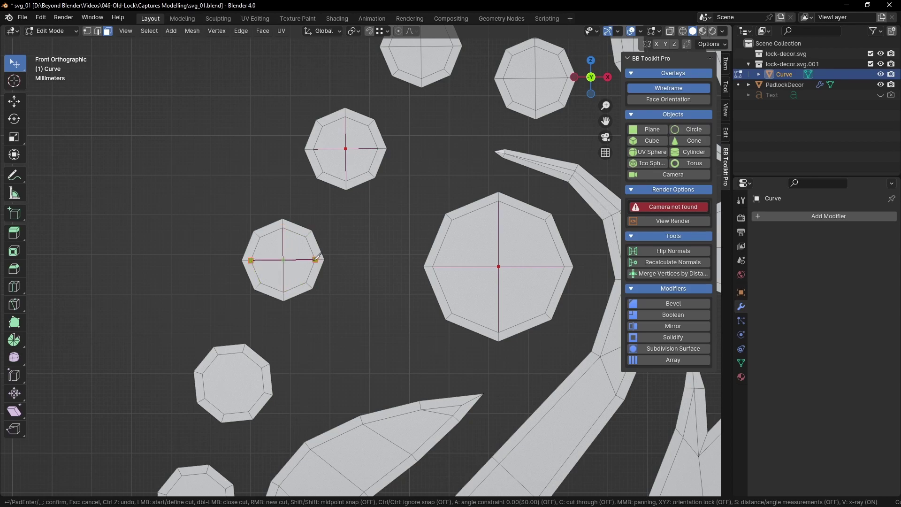
# Cut cross edges into the two tilted octagons alongside the left leaf, the fifth and sixth of the left outer arc.
pyautogui.keyDown('shift'); pyautogui.moveTo(311, 327); pyautogui.dragTo(433, 193, button='middle'); pyautogui.keyUp('shift')
pyautogui.scroll(1, 357, 236)
pyautogui.click(365, 210)
pyautogui.click(320, 240)
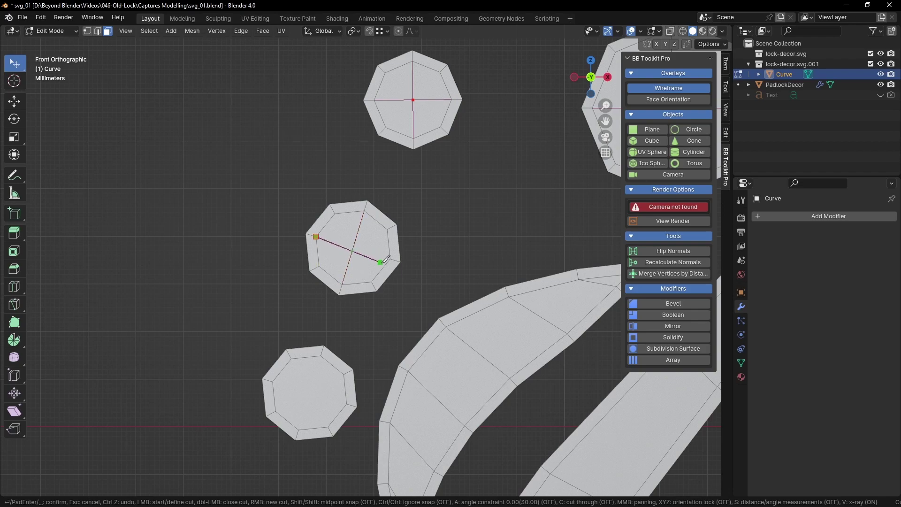
pyautogui.click(391, 258)
pyautogui.rightClick(393, 258)
pyautogui.keyDown('shift'); pyautogui.moveTo(360, 332); pyautogui.dragTo(415, 224, button='middle'); pyautogui.keyUp('shift')
pyautogui.click(378, 239)
pyautogui.click(353, 323)
pyautogui.click(327, 275)
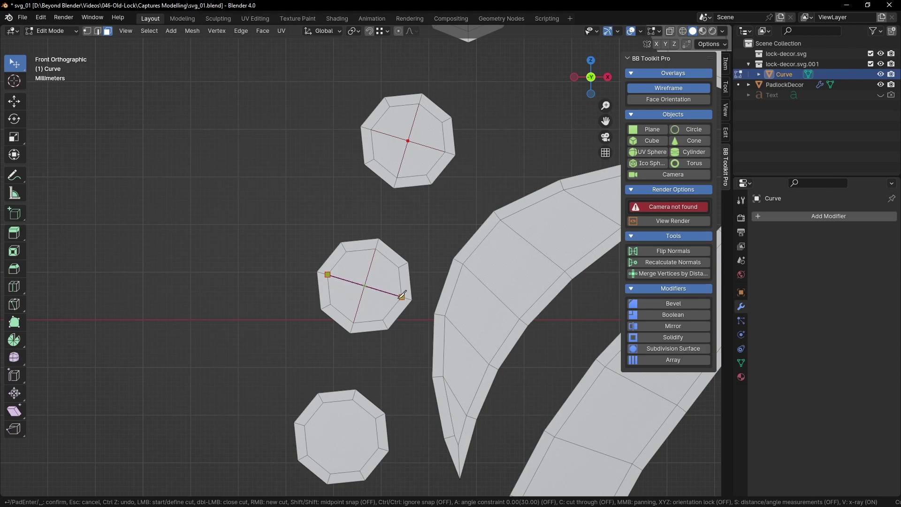
pyautogui.click(402, 297)
# Cut cross edges into the two lowest octagons of the left outer arc and finish the Knife cuts.
pyautogui.keyDown('shift'); pyautogui.moveTo(413, 341); pyautogui.dragTo(417, 217, button='middle'); pyautogui.keyUp('shift')
pyautogui.click(359, 276)
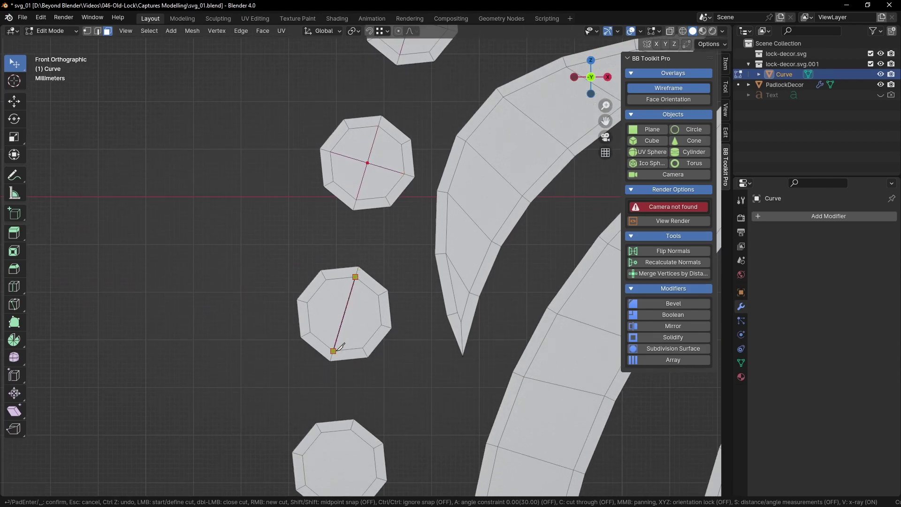
pyautogui.click(307, 302)
pyautogui.click(382, 324)
pyautogui.keyDown('shift'); pyautogui.moveTo(394, 322); pyautogui.dragTo(425, 152, button='middle'); pyautogui.keyUp('shift')
pyautogui.click(383, 258)
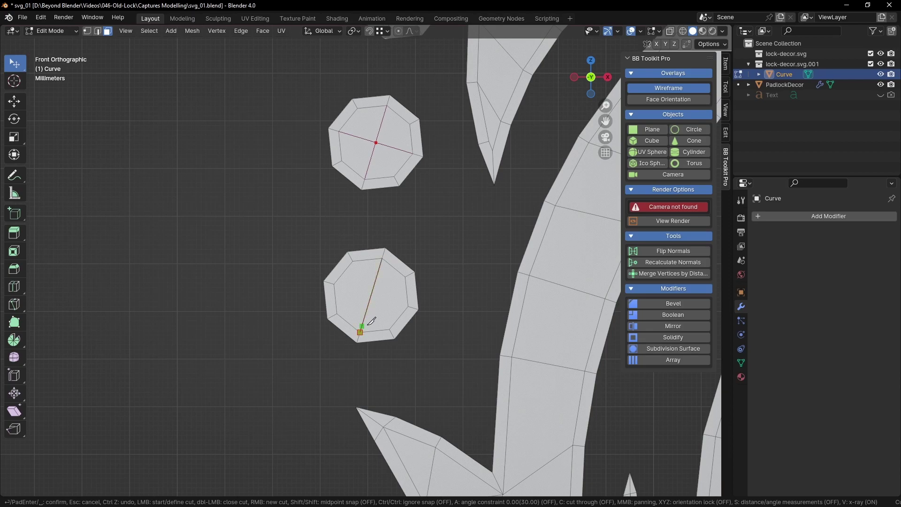
pyautogui.click(335, 284)
pyautogui.click(409, 306)
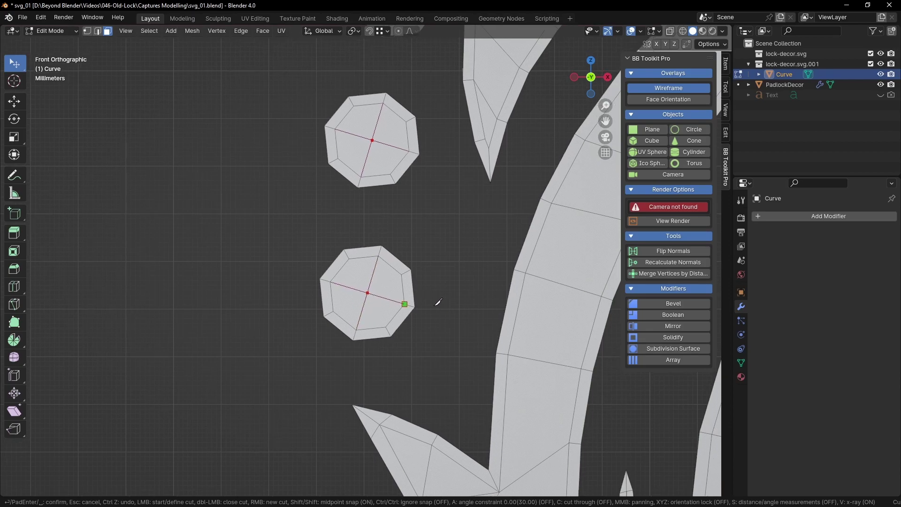
pyautogui.keyDown('shift'); pyautogui.moveTo(443, 306); pyautogui.dragTo(371, 311, button='middle'); pyautogui.keyUp('shift')
pyautogui.press('Return')
pyautogui.scroll(-7, 370, 309)
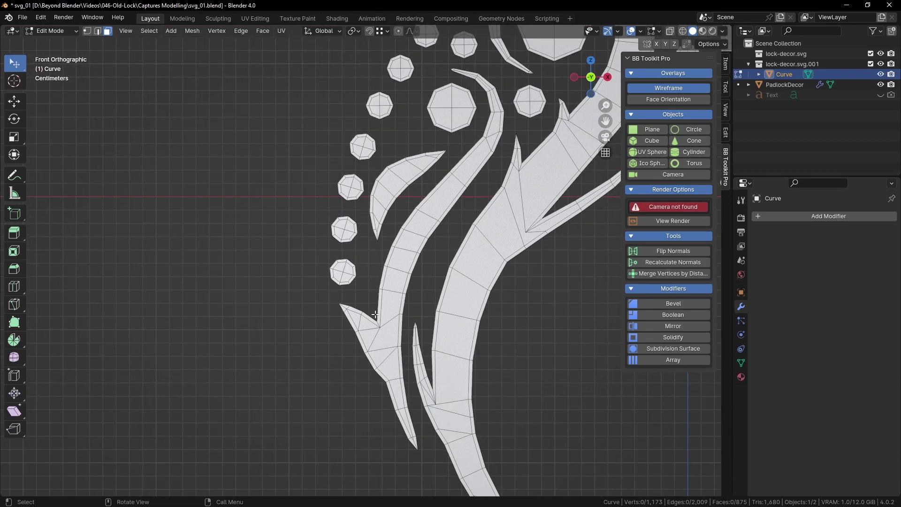
# Return to Object Mode, move the PadlockDecor object along X to sit close beside the new decoration, and deselect it.
pyautogui.keyDown('shift'); pyautogui.moveTo(514, 254); pyautogui.dragTo(282, 310, button='middle'); pyautogui.keyUp('shift')
pyautogui.scroll(-4, 361, 323)
pyautogui.keyDown('shift'); pyautogui.moveTo(418, 288); pyautogui.dragTo(426, 244, button='middle'); pyautogui.keyUp('shift')
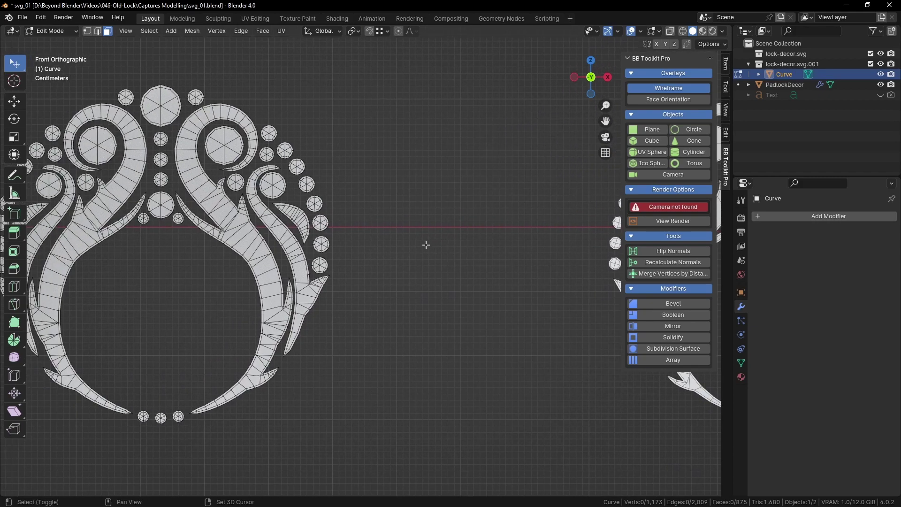
pyautogui.press('Tab')
pyautogui.click(268, 259)
pyautogui.moveTo(201, 228); pyautogui.dragTo(450, 227)
pyautogui.keyDown('shift'); pyautogui.moveTo(431, 227); pyautogui.dragTo(128, 232, button='middle'); pyautogui.keyUp('shift')
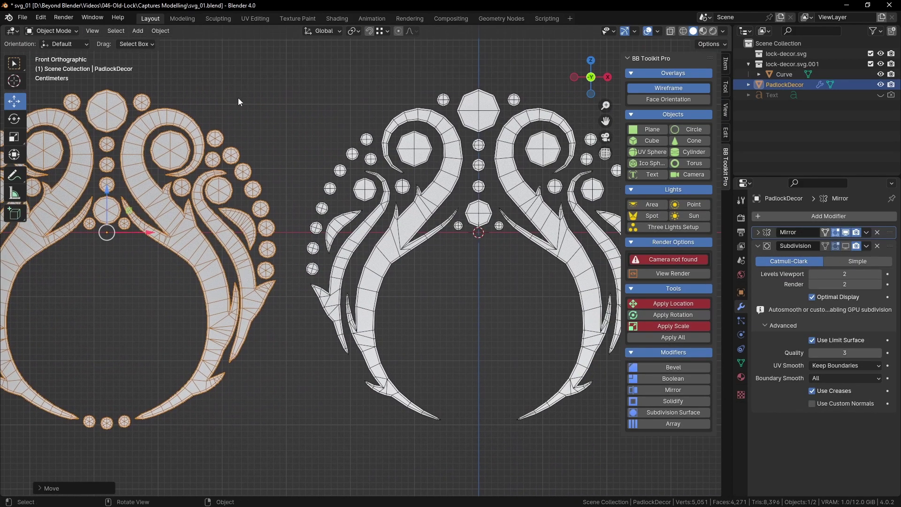
pyautogui.click(278, 133)
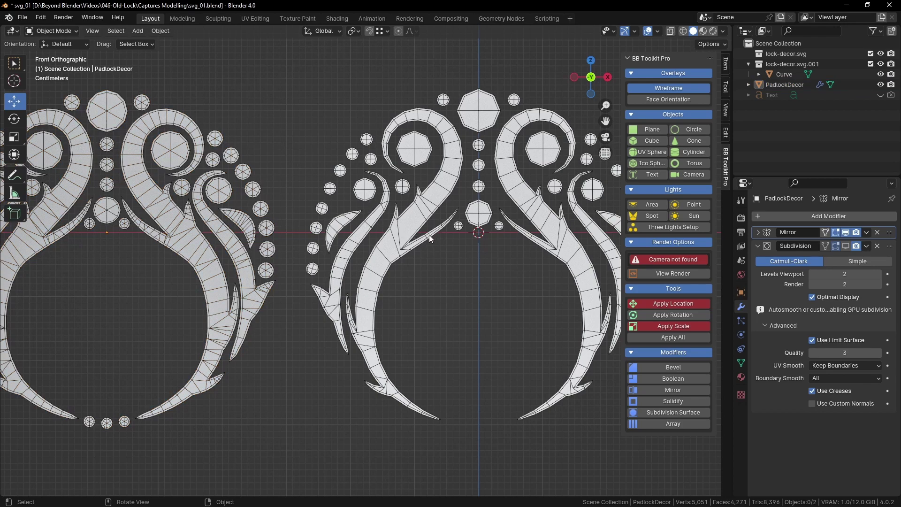
pyautogui.keyDown('shift'); pyautogui.moveTo(453, 240); pyautogui.dragTo(471, 240, button='middle'); pyautogui.keyUp('shift')
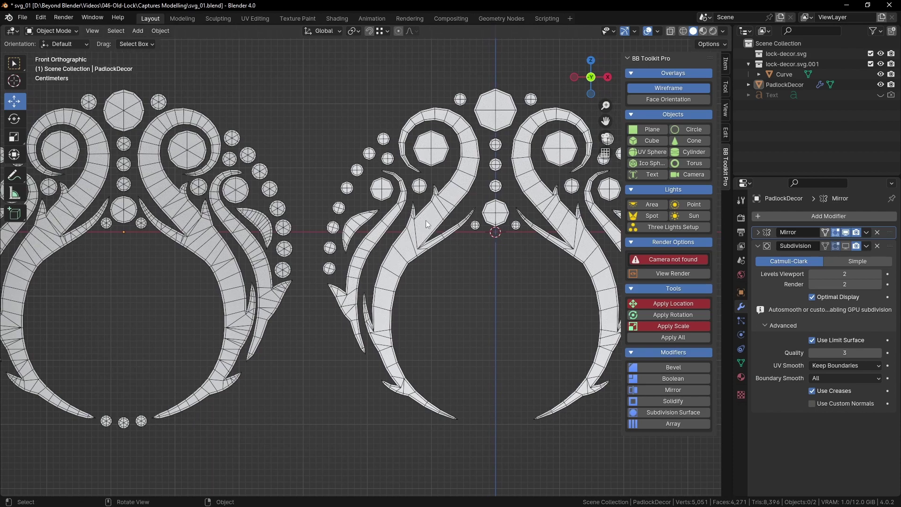
# Enter Edit Mode on the Curve object and knife-cut an edge across the left main stem between its two thorns.
pyautogui.scroll(5, 472, 228)
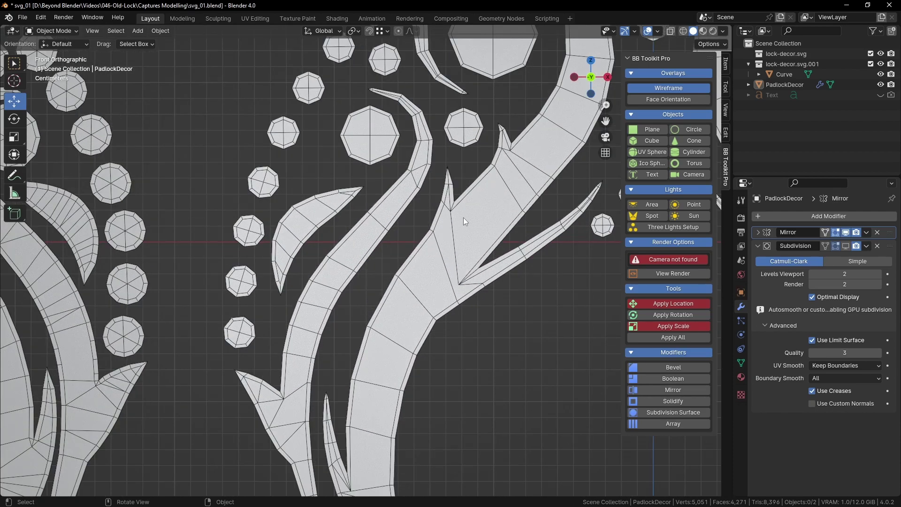
pyautogui.click(464, 218)
pyautogui.press('Tab')
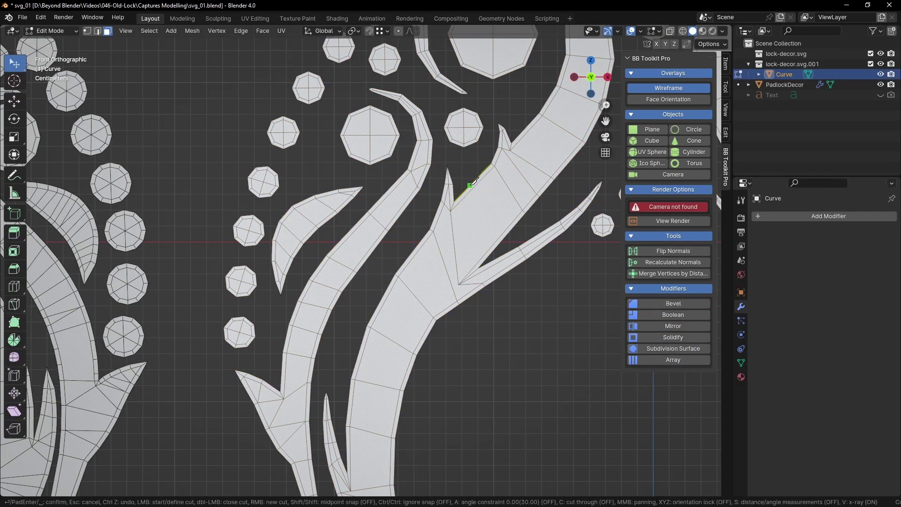
pyautogui.click(474, 186)
pyautogui.press('Return')
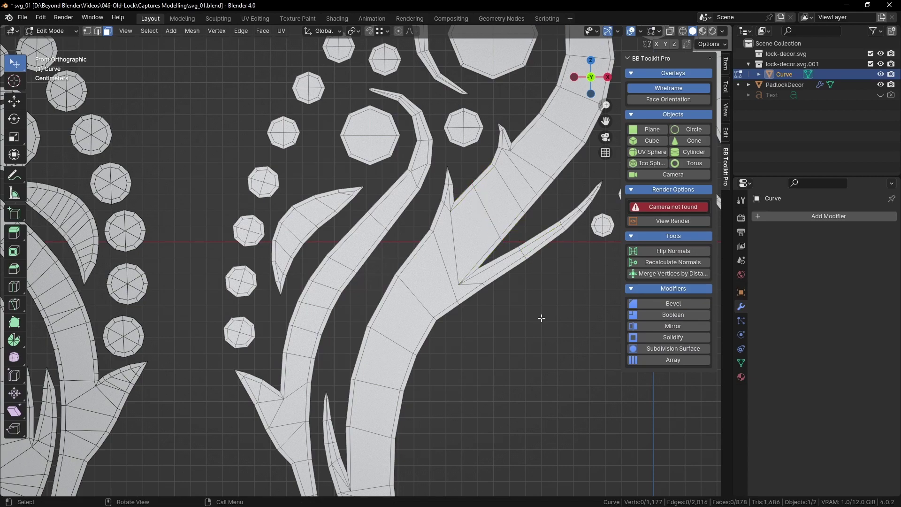
# Return to Object Mode, deselect the decoration and turn off X-Ray display.
pyautogui.scroll(-3, 541, 318)
pyautogui.keyDown('shift'); pyautogui.moveTo(507, 326); pyautogui.dragTo(439, 352, button='middle'); pyautogui.keyUp('shift')
pyautogui.keyDown('shift'); pyautogui.moveTo(453, 316); pyautogui.dragTo(307, 294, button='middle'); pyautogui.keyUp('shift')
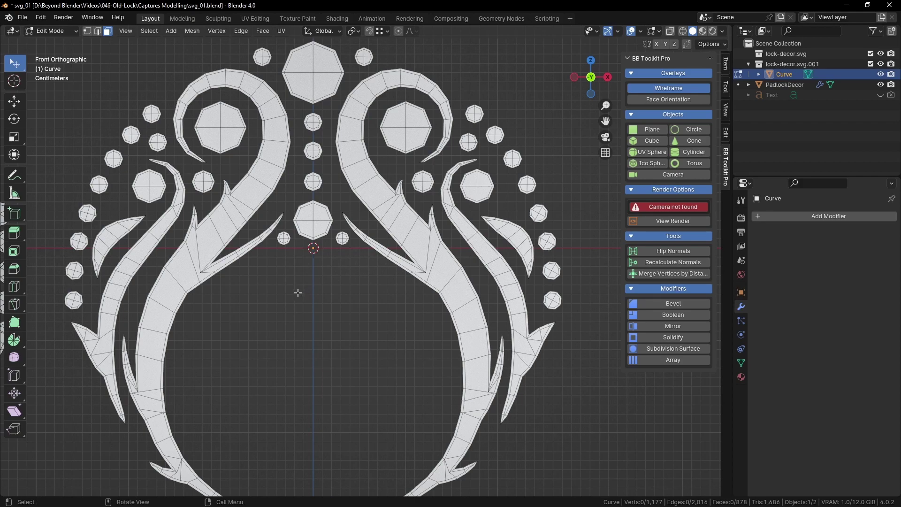
pyautogui.scroll(-2, 476, 276)
pyautogui.keyDown('shift'); pyautogui.moveTo(484, 294); pyautogui.dragTo(524, 270, button='middle'); pyautogui.keyUp('shift')
pyautogui.scroll(-1, 513, 274)
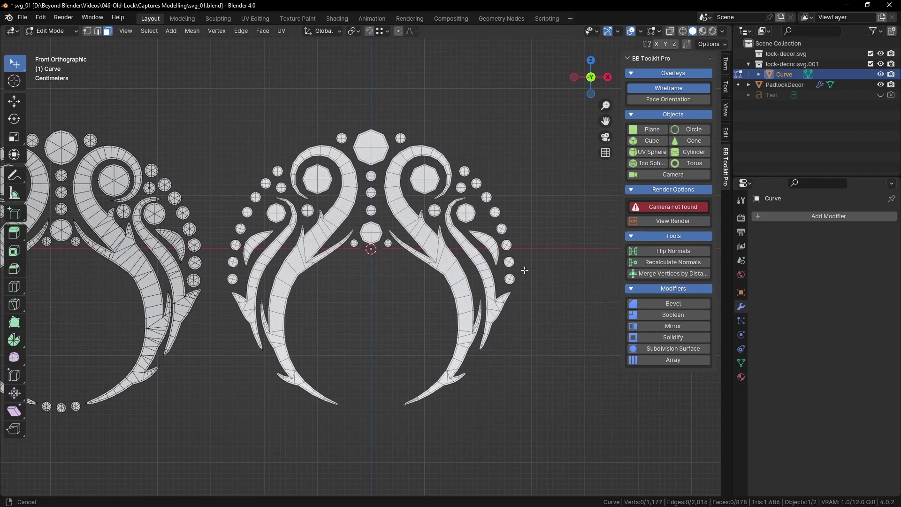
pyautogui.press('Tab')
pyautogui.click(519, 187)
pyautogui.moveTo(519, 187); pyautogui.dragTo(311, 128, button='middle')
pyautogui.scroll(3, 476, 224)
pyautogui.scroll(-3, 447, 233)
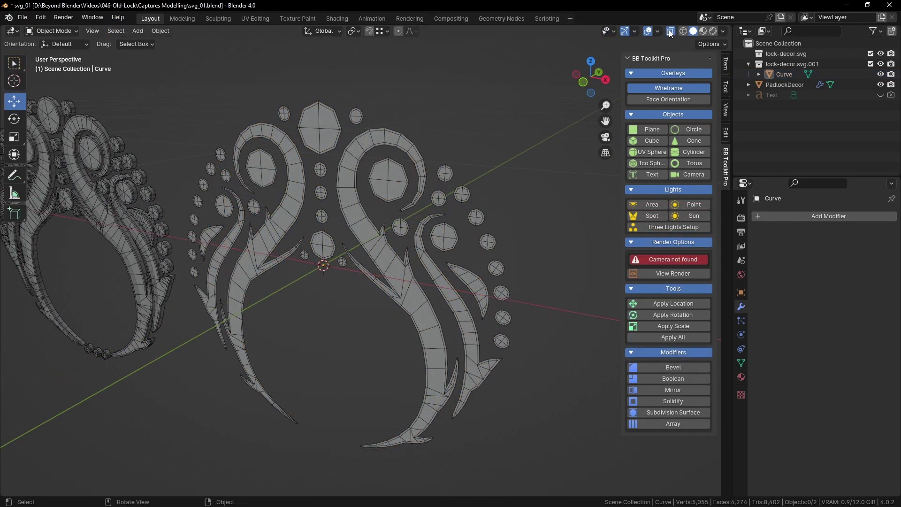
pyautogui.click(671, 31)
# Add a Solidify modifier with a thickness of 0.01 m to the Curve decoration.
pyautogui.click(665, 402)
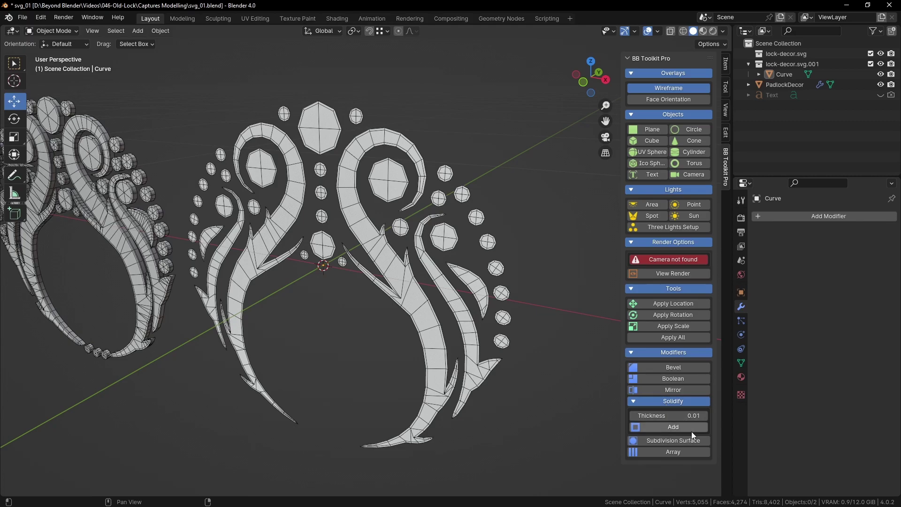
pyautogui.click(672, 427)
pyautogui.moveTo(520, 210); pyautogui.dragTo(483, 227, button='middle')
pyautogui.scroll(3, 484, 230)
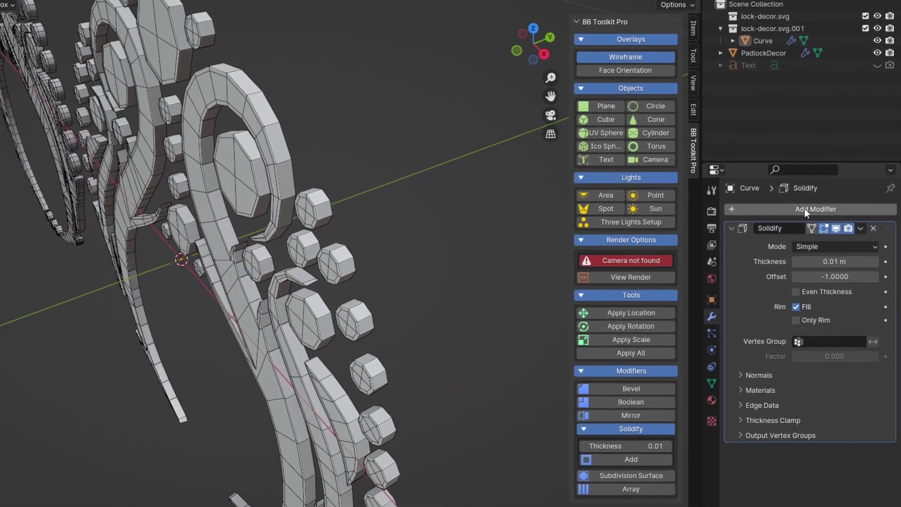
pyautogui.click(821, 216)
pyautogui.moveTo(811, 213)
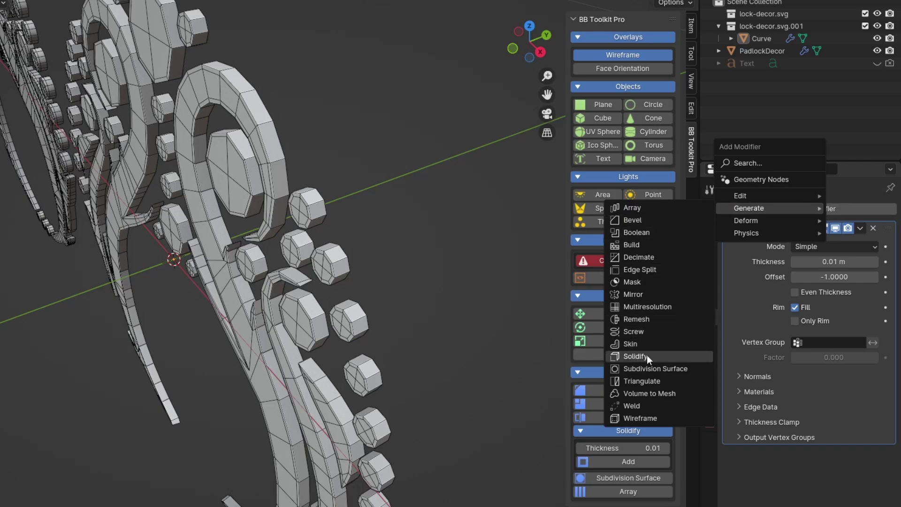
pyautogui.moveTo(424, 391); pyautogui.dragTo(474, 272, button='middle')
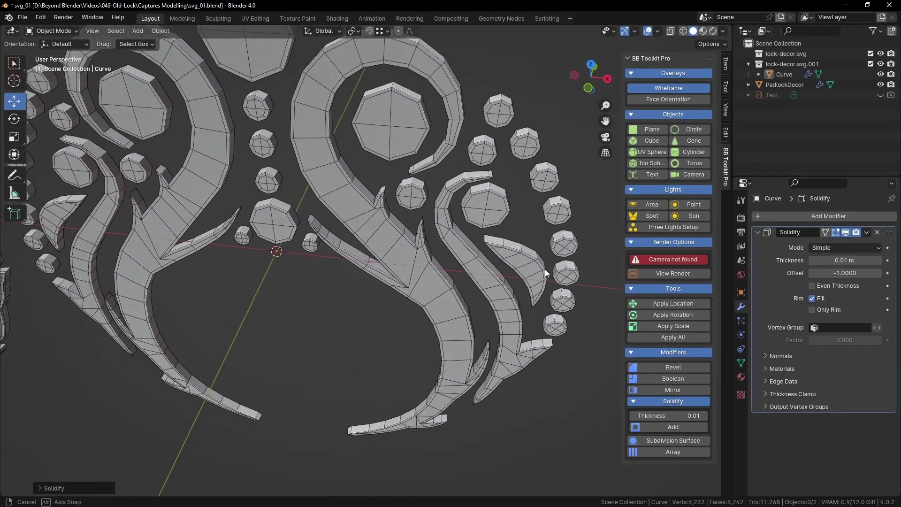
pyautogui.moveTo(545, 269); pyautogui.dragTo(512, 271, button='middle')
# Enable Even Thickness and High Quality normals on the Solidify modifier and apply it.
pyautogui.click(837, 287)
pyautogui.click(784, 356)
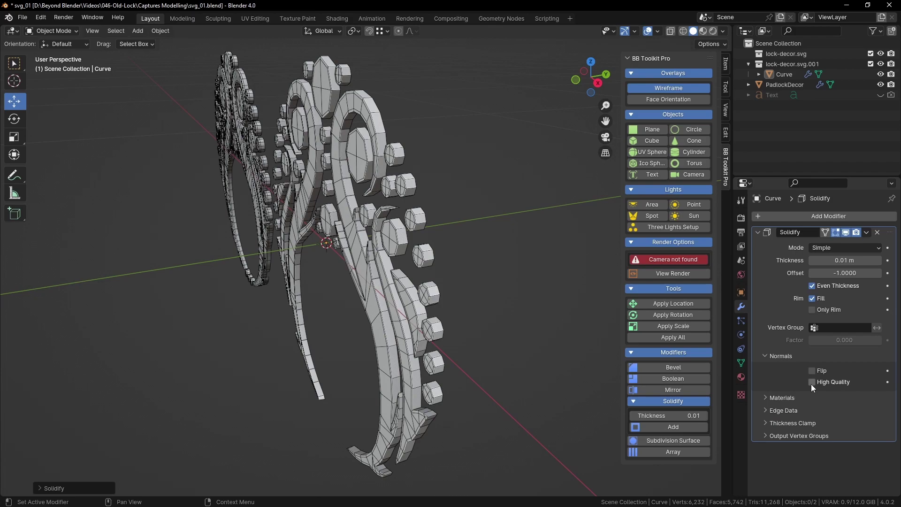
pyautogui.click(811, 382)
pyautogui.click(866, 232)
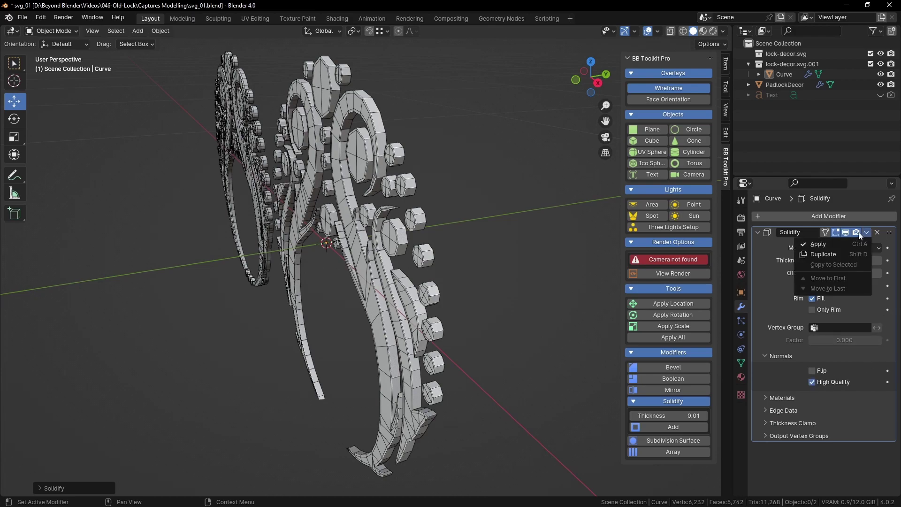
pyautogui.click(830, 243)
# Examine the thickened decoration's curls, octagons and side faces from several angles.
pyautogui.moveTo(493, 212); pyautogui.dragTo(578, 450, button='middle')
pyautogui.click(405, 229)
pyautogui.click(488, 232)
pyautogui.scroll(3, 493, 234)
pyautogui.keyDown('shift'); pyautogui.moveTo(328, 202); pyautogui.dragTo(421, 284, button='middle'); pyautogui.keyUp('shift')
pyautogui.scroll(2, 421, 284)
pyautogui.scroll(4, 368, 269)
pyautogui.moveTo(359, 267); pyautogui.dragTo(378, 260, button='middle')
pyautogui.keyDown('shift'); pyautogui.moveTo(378, 261); pyautogui.dragTo(325, 272, button='middle'); pyautogui.keyUp('shift')
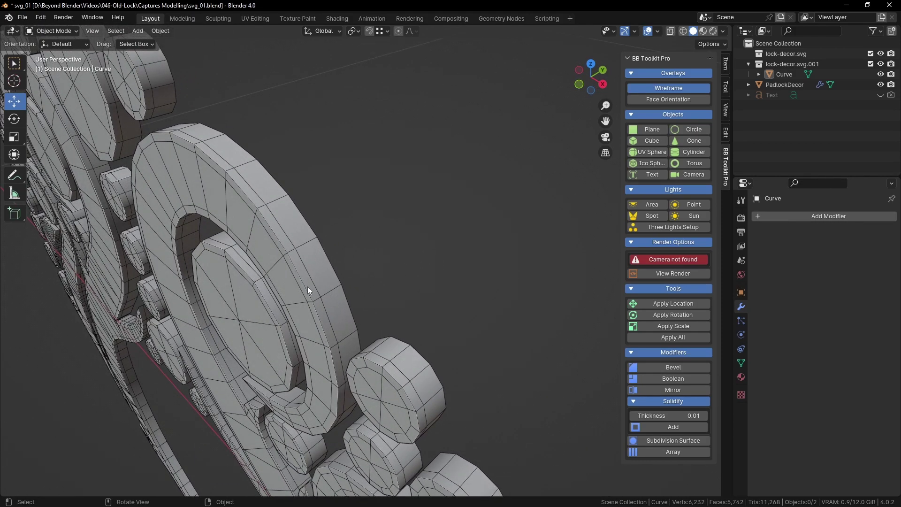
pyautogui.scroll(-4, 413, 357)
pyautogui.keyDown('shift'); pyautogui.moveTo(439, 346); pyautogui.dragTo(264, 202, button='middle'); pyautogui.keyUp('shift')
pyautogui.keyDown('shift'); pyautogui.moveTo(453, 371); pyautogui.dragTo(376, 233, button='middle'); pyautogui.keyUp('shift')
pyautogui.scroll(-7, 376, 234)
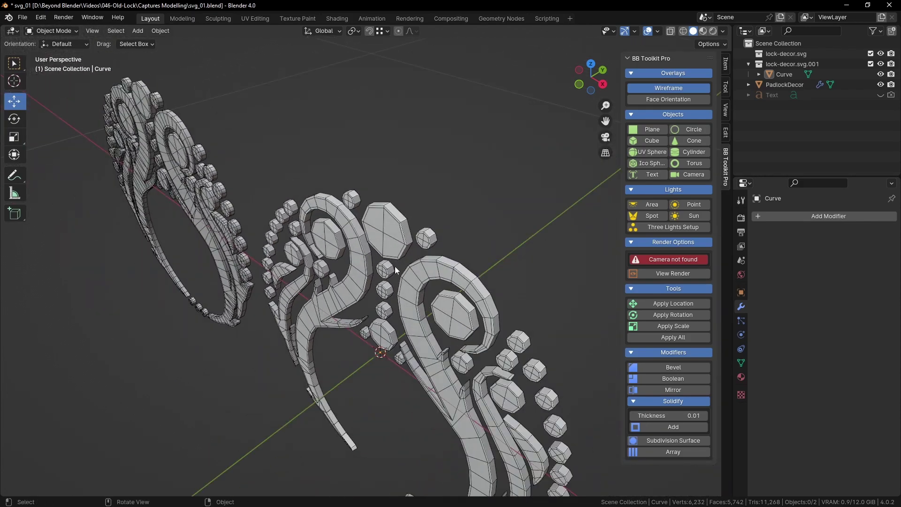
# Hide the PadlockDecor object in the viewport and save the file.
pyautogui.moveTo(395, 266); pyautogui.dragTo(365, 247, button='middle')
pyautogui.click(259, 168)
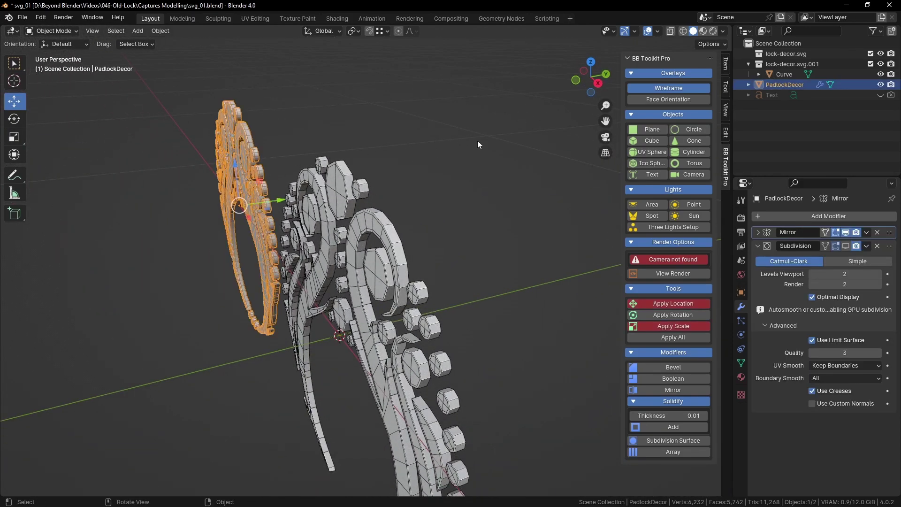
pyautogui.keyDown('shift'); pyautogui.moveTo(515, 159); pyautogui.dragTo(477, 109, button='middle'); pyautogui.keyUp('shift')
pyautogui.click(881, 84)
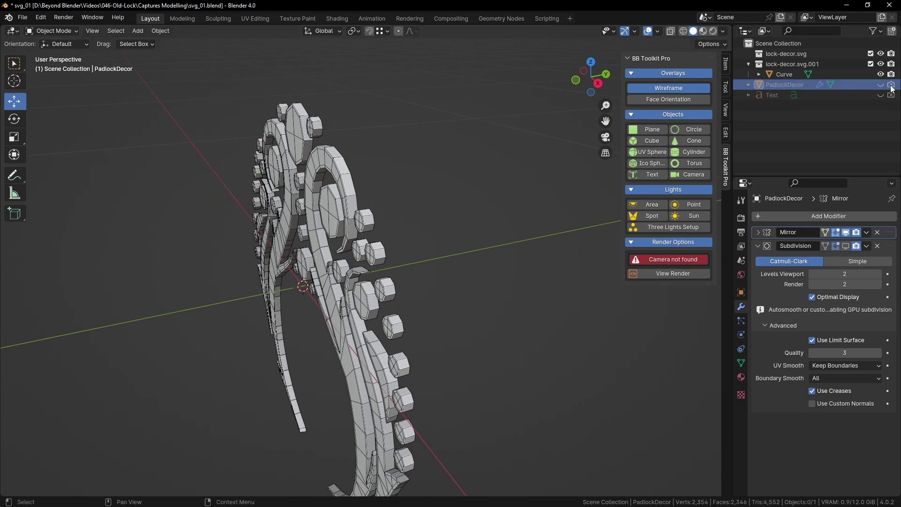
pyautogui.keyDown('shift'); pyautogui.moveTo(480, 227); pyautogui.dragTo(520, 145, button='middle'); pyautogui.keyUp('shift')
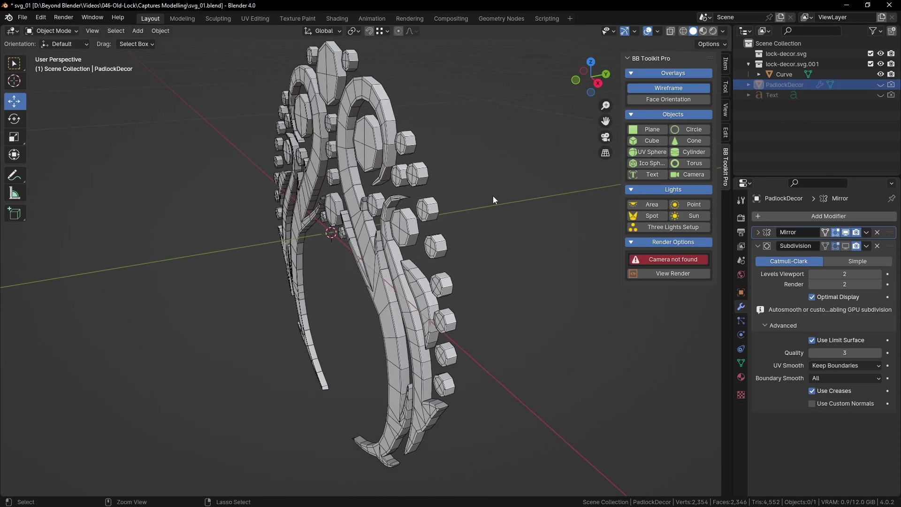
pyautogui.hotkey('ctrl', 's')
# View the Curve decoration from the right side, deselect it and turn on X-Ray display.
pyautogui.click(437, 212)
pyautogui.moveTo(437, 212); pyautogui.dragTo(508, 224, button='middle')
pyautogui.press('KP_3')
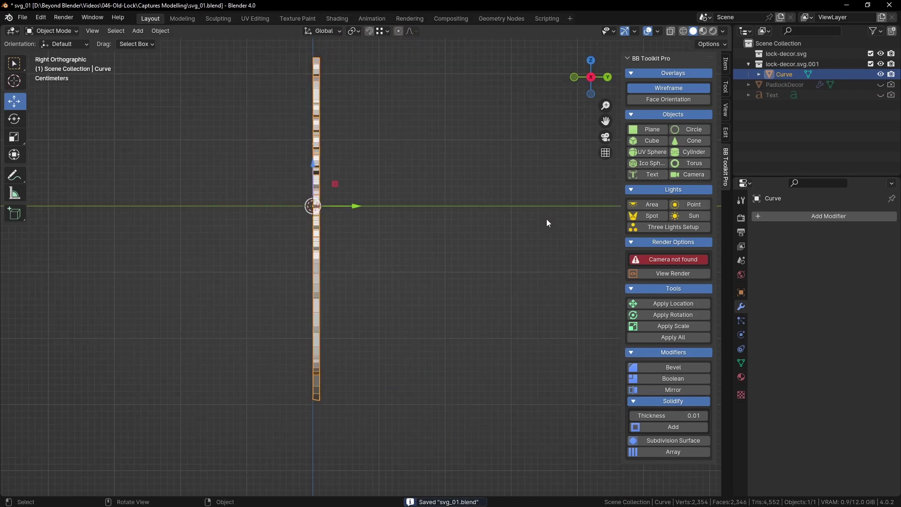
pyautogui.keyDown('shift'); pyautogui.moveTo(444, 169); pyautogui.dragTo(467, 197, button='middle'); pyautogui.keyUp('shift')
pyautogui.click(466, 176)
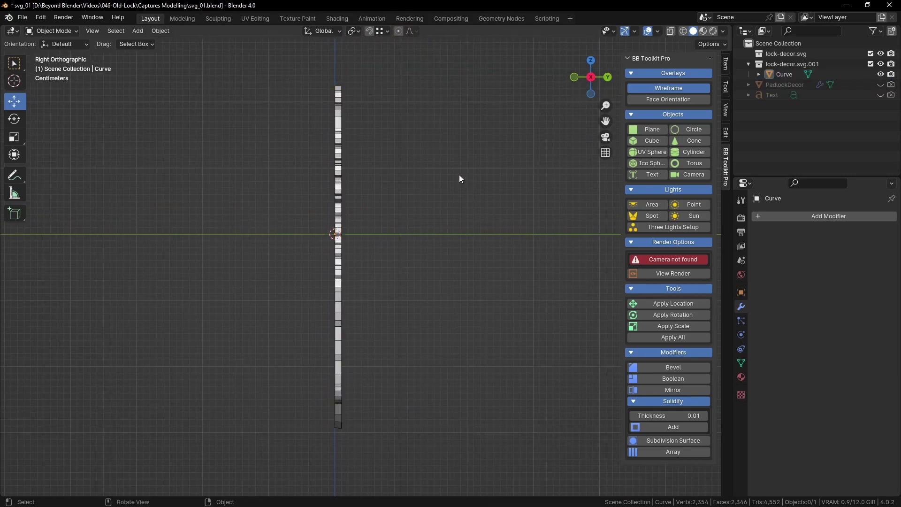
pyautogui.click(669, 30)
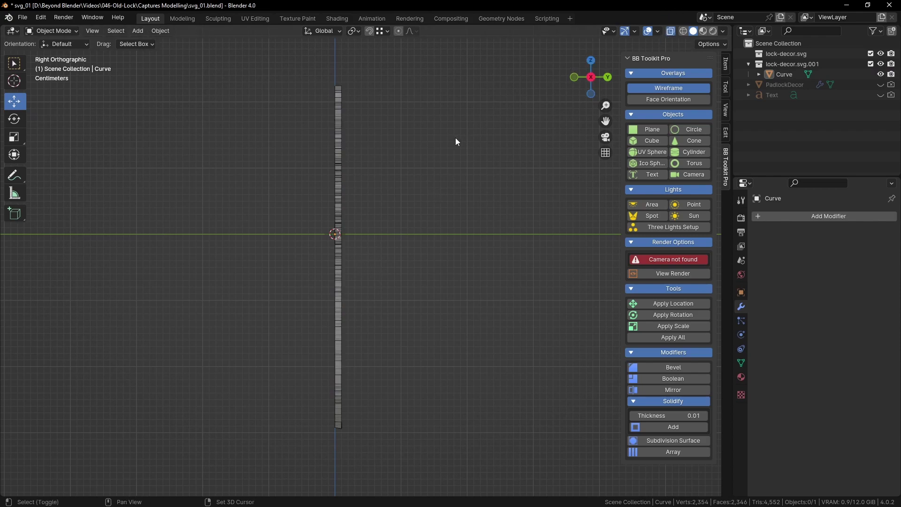
pyautogui.keyDown('shift'); pyautogui.moveTo(460, 139); pyautogui.dragTo(483, 152, button='middle'); pyautogui.keyUp('shift')
pyautogui.scroll(2, 488, 174)
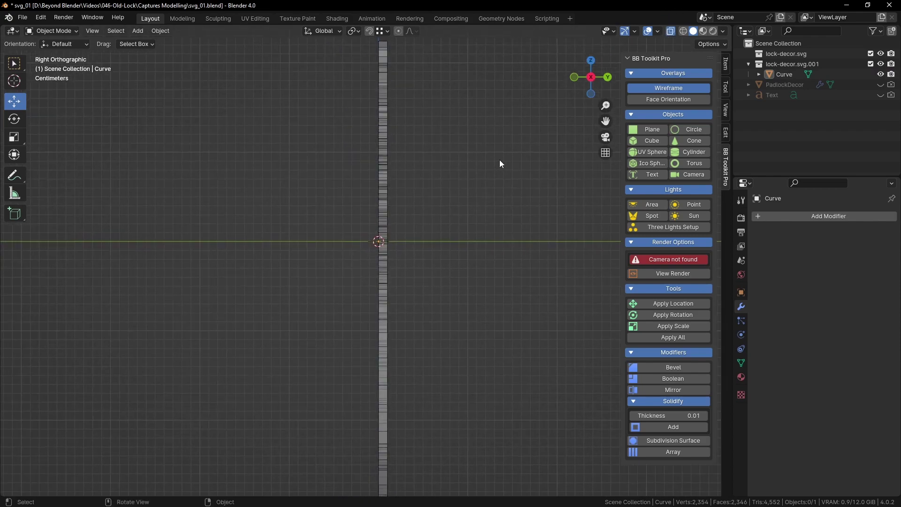
# Hide the sidebar, select the decoration and examine the straightness of its front and back edges from the top view.
pyautogui.press('KP_7')
pyautogui.keyDown('shift'); pyautogui.moveTo(481, 156); pyautogui.dragTo(381, 206, button='middle'); pyautogui.keyUp('shift')
pyautogui.scroll(2, 390, 201)
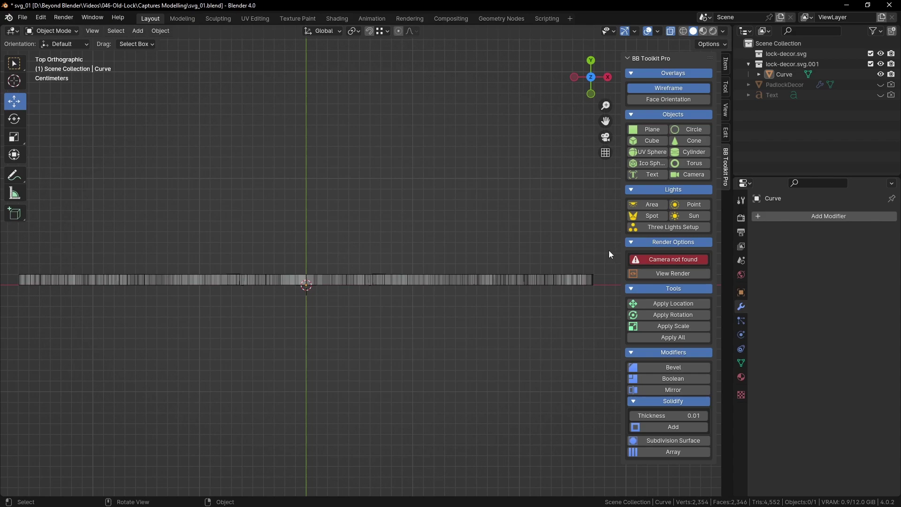
pyautogui.press('n')
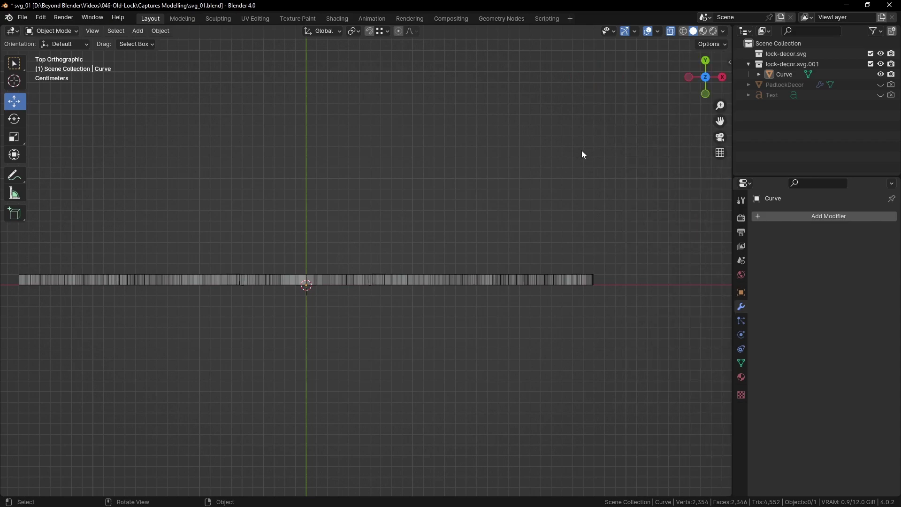
pyautogui.keyDown('shift'); pyautogui.moveTo(421, 202); pyautogui.dragTo(493, 196, button='middle'); pyautogui.keyUp('shift')
pyautogui.scroll(1, 473, 210)
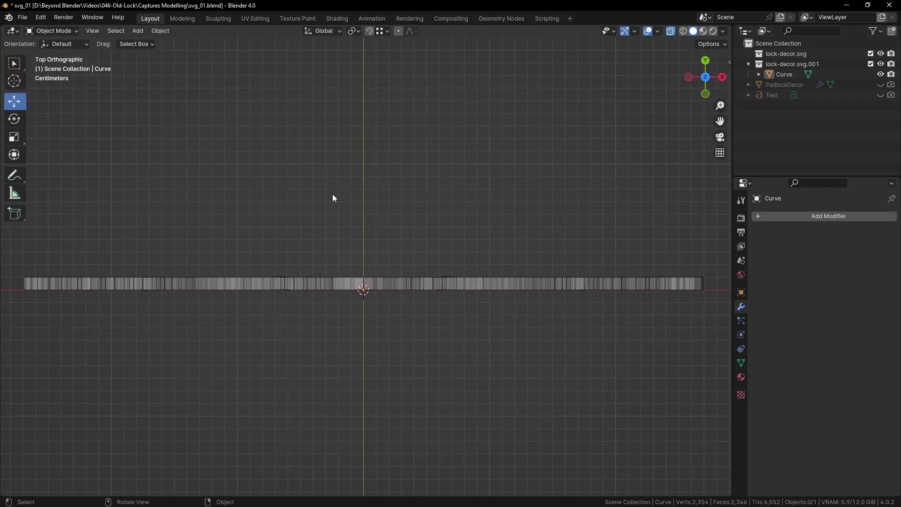
pyautogui.click(300, 284)
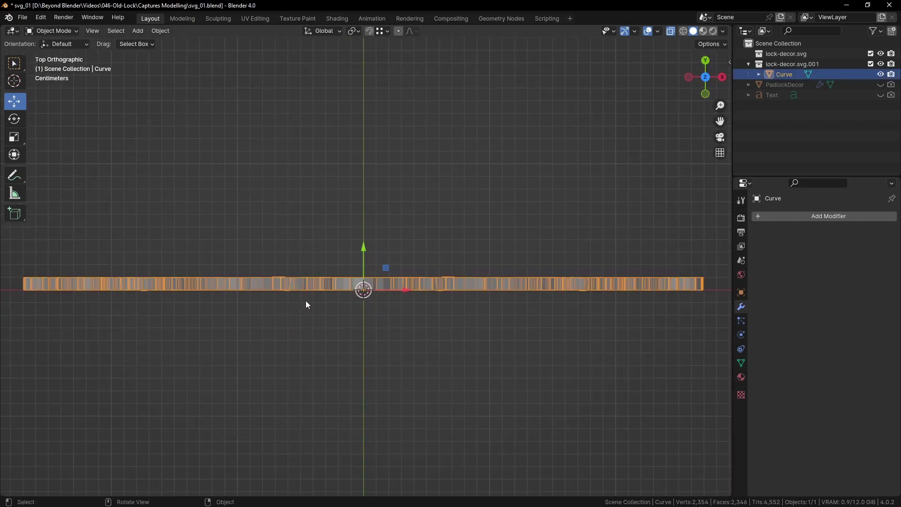
pyautogui.scroll(7, 306, 301)
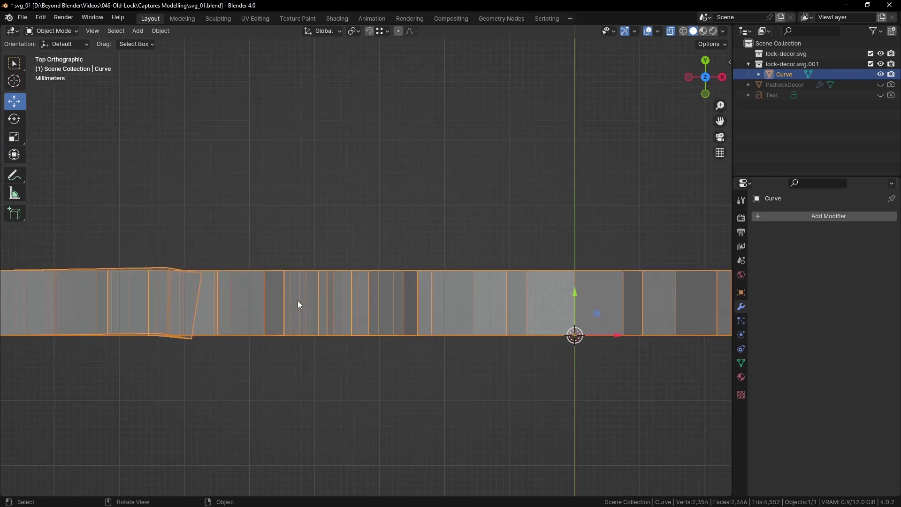
pyautogui.scroll(-4, 432, 316)
pyautogui.keyDown('shift'); pyautogui.moveTo(586, 296); pyautogui.dragTo(375, 310, button='middle'); pyautogui.keyUp('shift')
pyautogui.moveTo(450, 303)
pyautogui.mouseDown(button='middle')
pyautogui.moveTo(444, 281)
pyautogui.moveTo(451, 298)
pyautogui.mouseUp(button='middle')
pyautogui.press('KP_7')
# Enter Edit Mode and use the Select Box tool to select the uneven section just beside the centre axis.
pyautogui.press('Tab')
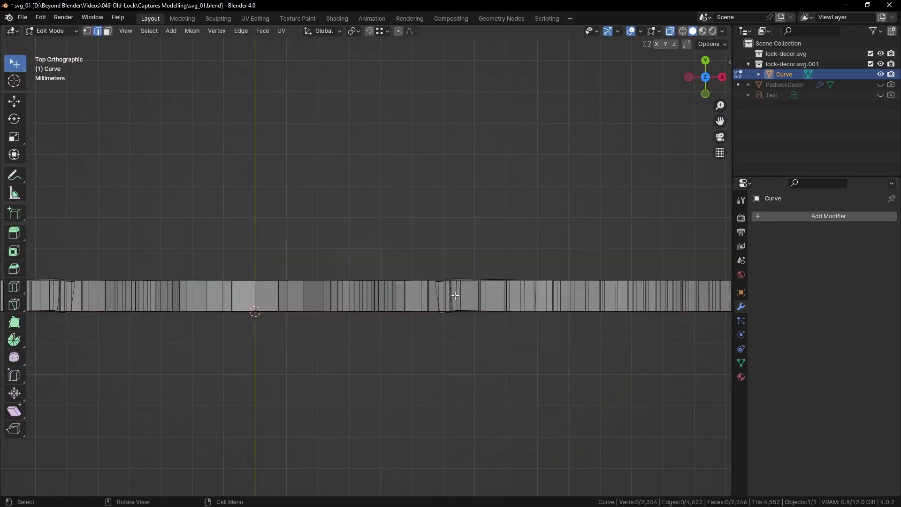
pyautogui.press('g')
pyautogui.click(534, 334)
pyautogui.hotkey('ctrl', 'z')
pyautogui.moveTo(21, 72); pyautogui.dragTo(64, 89)
pyautogui.click(264, 108)
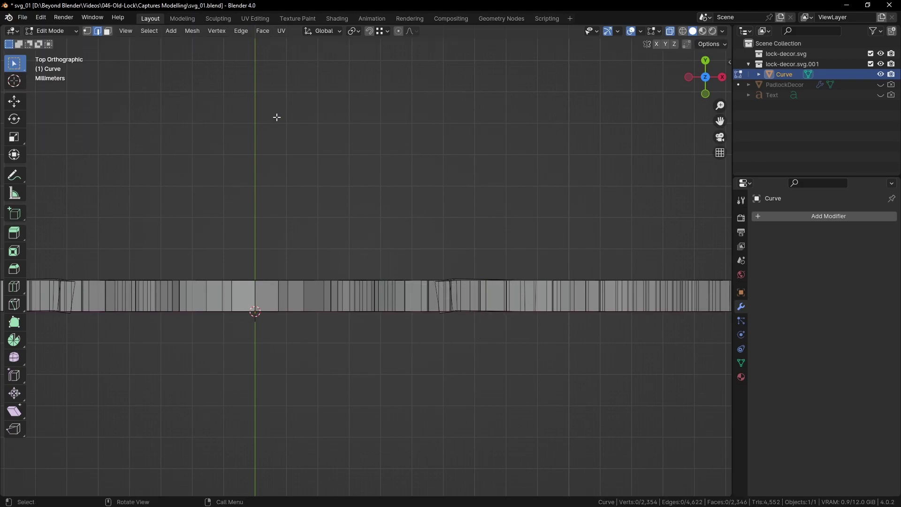
pyautogui.moveTo(408, 241); pyautogui.dragTo(489, 334)
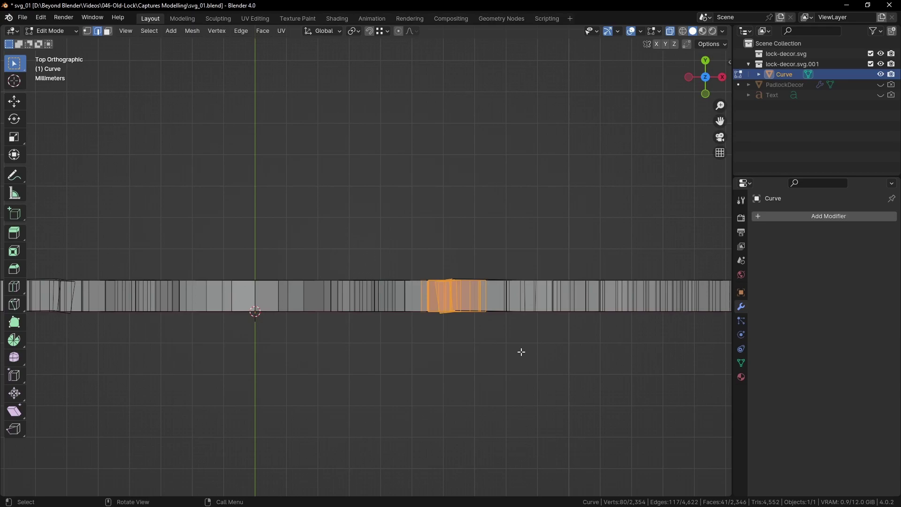
pyautogui.scroll(-6, 522, 352)
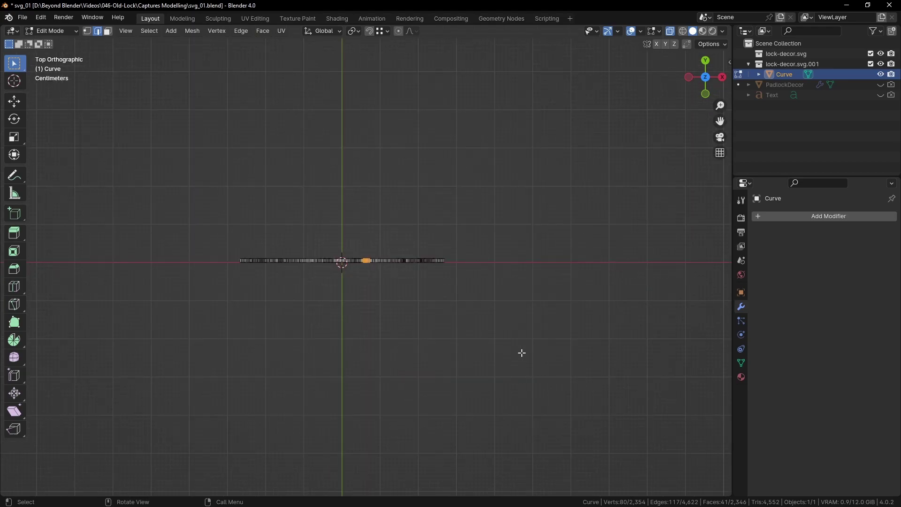
pyautogui.moveTo(521, 351); pyautogui.dragTo(408, 283, button='middle')
pyautogui.scroll(4, 408, 282)
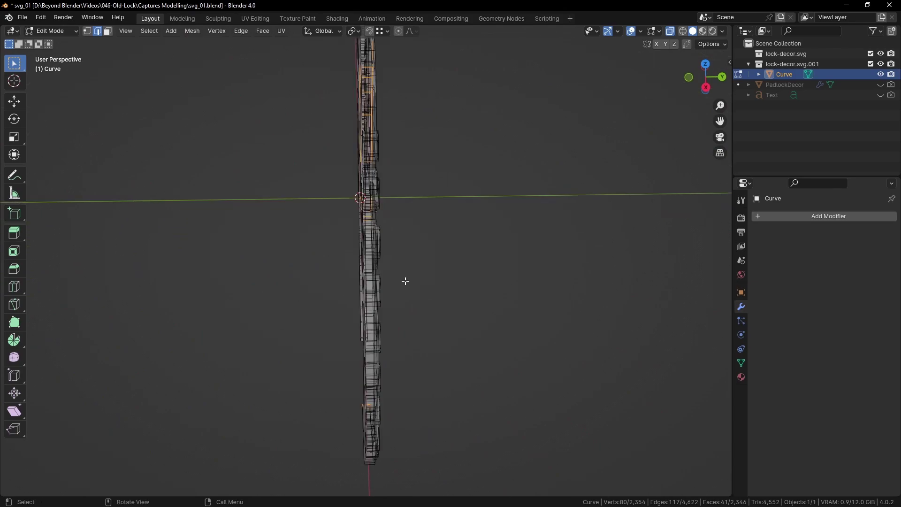
# In the right view, select all vertices on the decoration's +Y face and move them along Y to stretch its thickness.
pyautogui.press('KP_3')
pyautogui.click(405, 281)
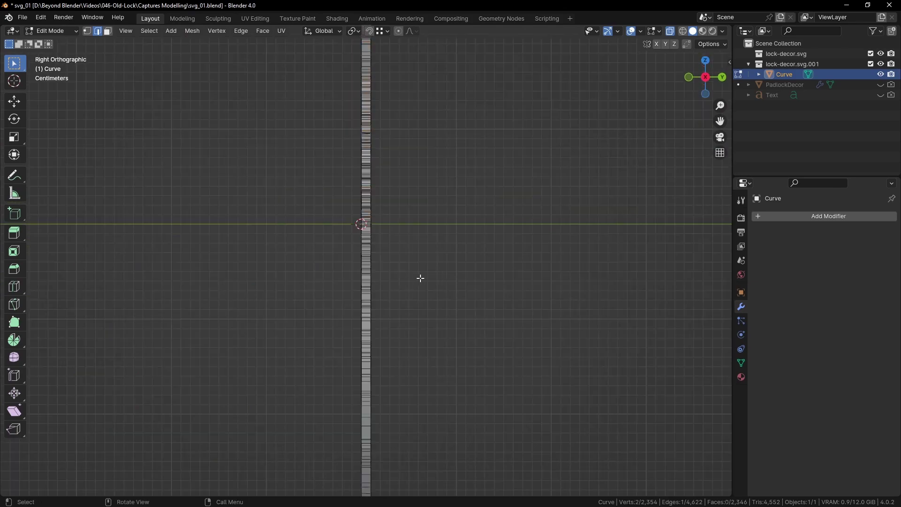
pyautogui.scroll(-3, 420, 278)
pyautogui.moveTo(441, 97); pyautogui.dragTo(368, 425)
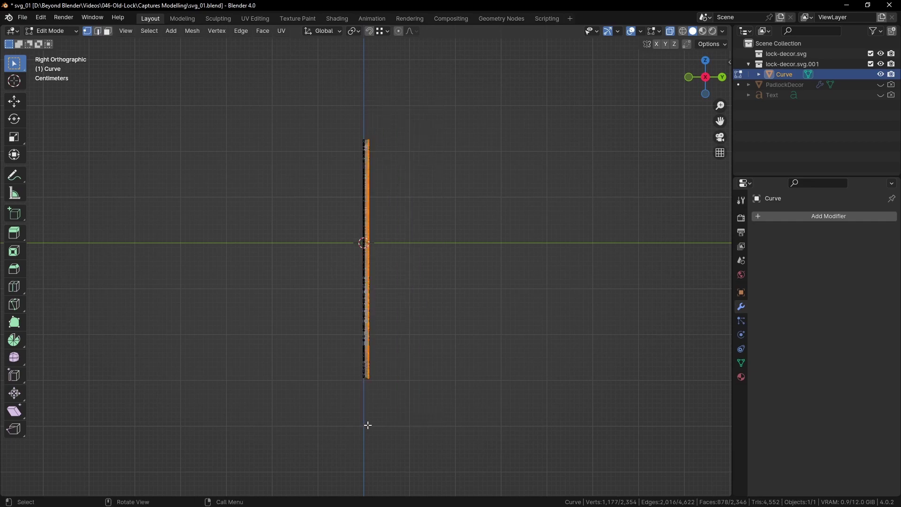
pyautogui.click(20, 98)
pyautogui.moveTo(409, 234); pyautogui.dragTo(499, 234)
pyautogui.click(486, 211)
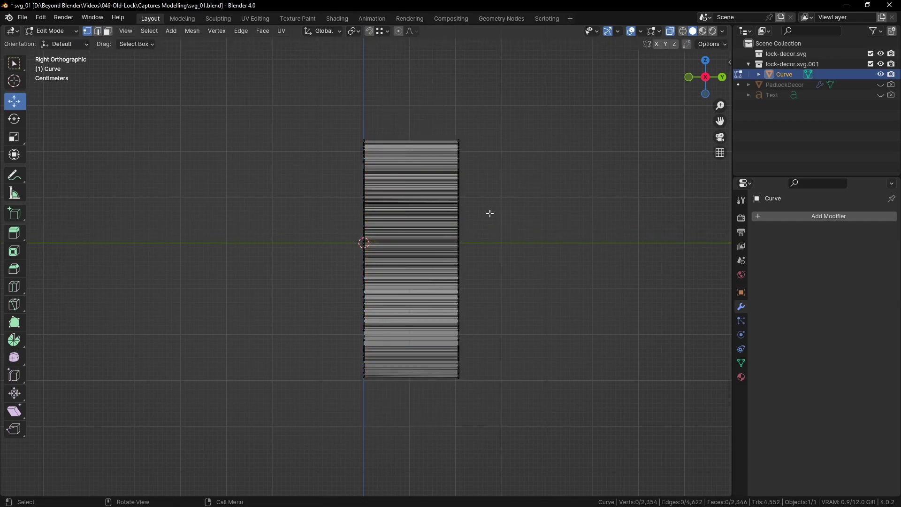
# Select all vertices on the face at the world origin in a see-through right view and scale them to 0 along Y.
pyautogui.moveTo(557, 213); pyautogui.dragTo(661, 61, button='middle')
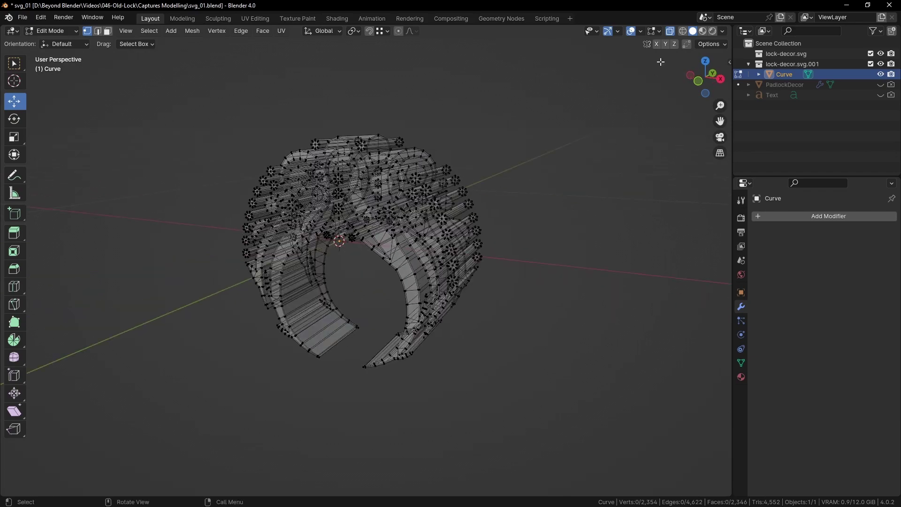
pyautogui.click(674, 30)
pyautogui.moveTo(535, 156)
pyautogui.mouseDown(button='middle')
pyautogui.moveTo(547, 185)
pyautogui.moveTo(542, 199)
pyautogui.moveTo(427, 174)
pyautogui.mouseUp(button='middle')
pyautogui.press('KP_3')
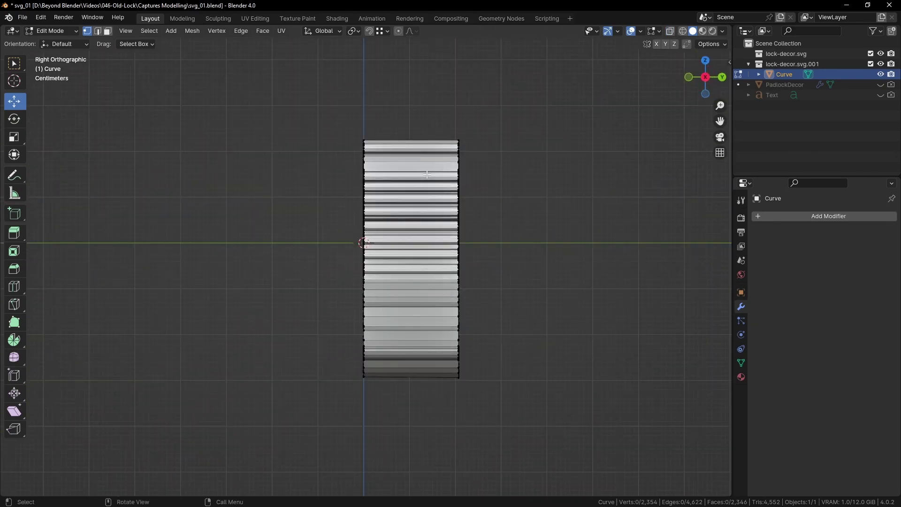
pyautogui.hotkey('alt', 'z')
pyautogui.moveTo(324, 94); pyautogui.dragTo(415, 415)
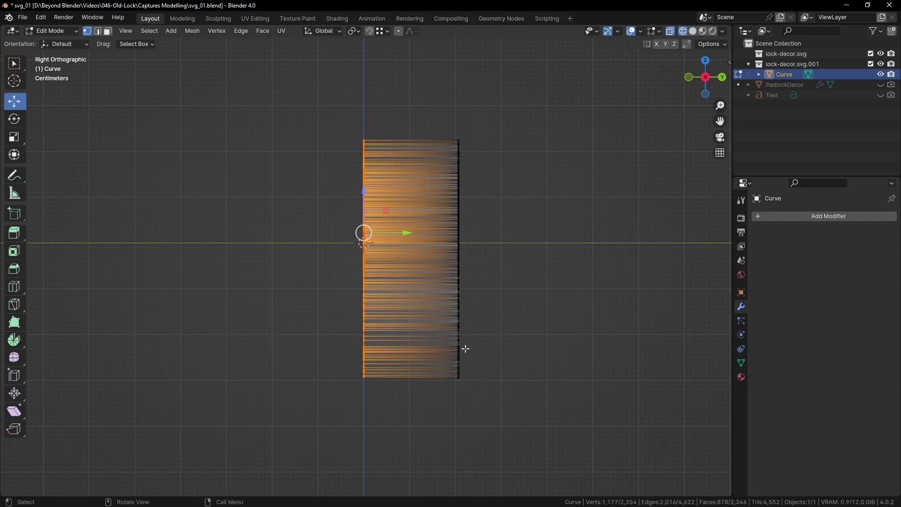
pyautogui.write('sy0')
pyautogui.press('Return')
# Select the vertices on the opposite +Y face, flatten them by scaling along Y and deselect everything.
pyautogui.moveTo(404, 105); pyautogui.dragTo(551, 435)
pyautogui.press('s')
pyautogui.press('y')
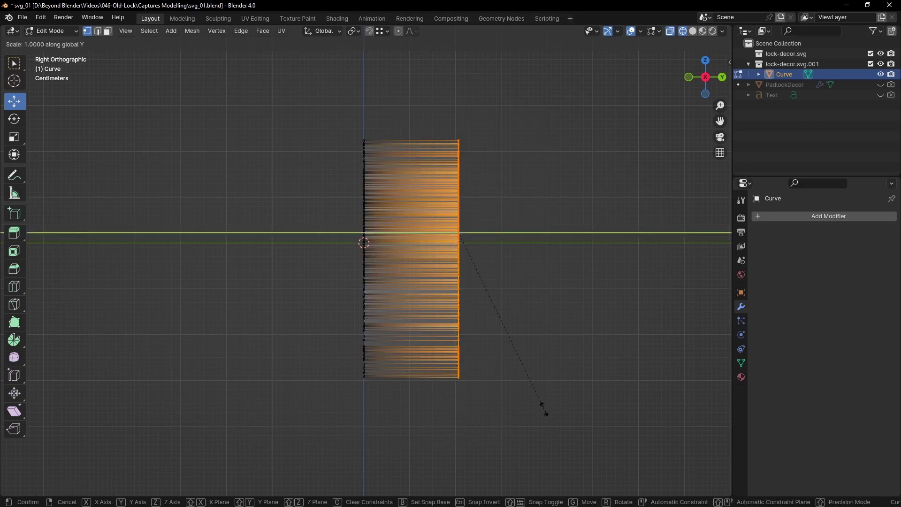
pyautogui.press('Return')
pyautogui.click(539, 410)
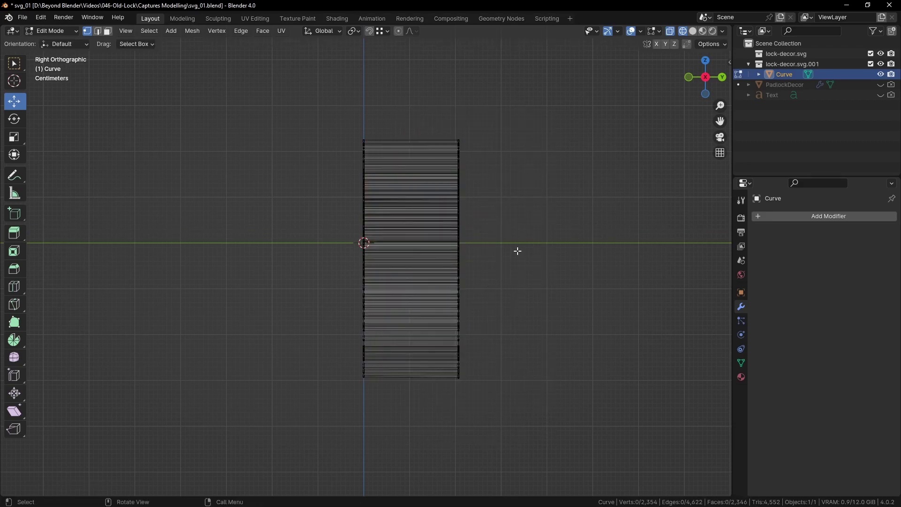
# Check the flattened +Y edge closely from the top view and switch back to Solid shading.
pyautogui.press('KP_7')
pyautogui.scroll(4, 486, 200)
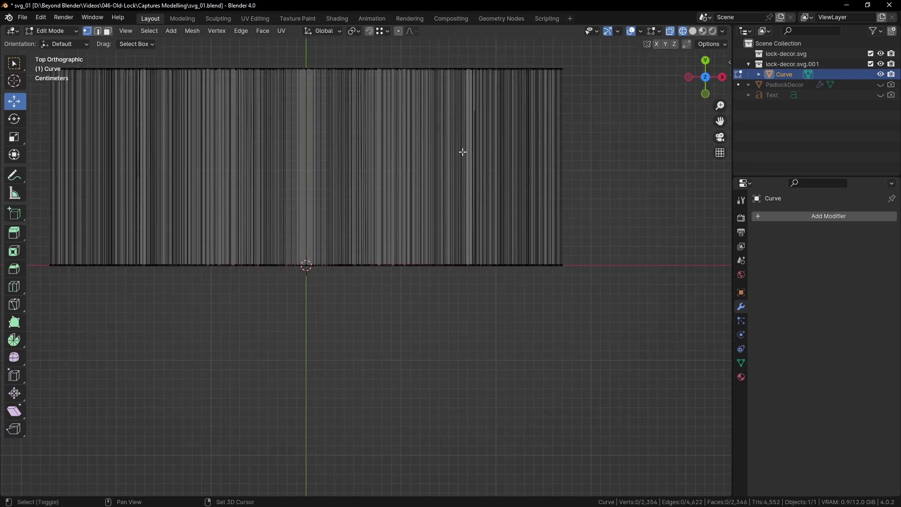
pyautogui.keyDown('shift'); pyautogui.moveTo(463, 150); pyautogui.dragTo(499, 282, button='middle'); pyautogui.keyUp('shift')
pyautogui.scroll(4, 421, 220)
pyautogui.scroll(5, 265, 216)
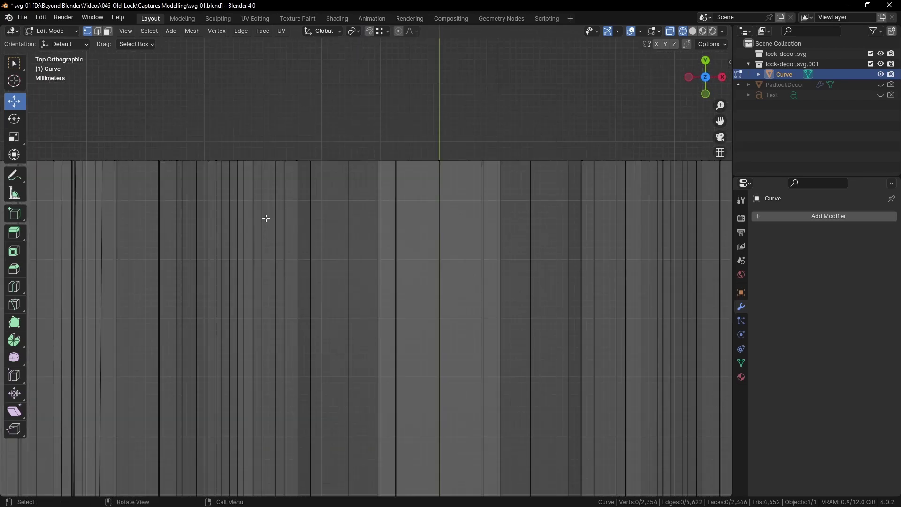
pyautogui.scroll(-10, 549, 144)
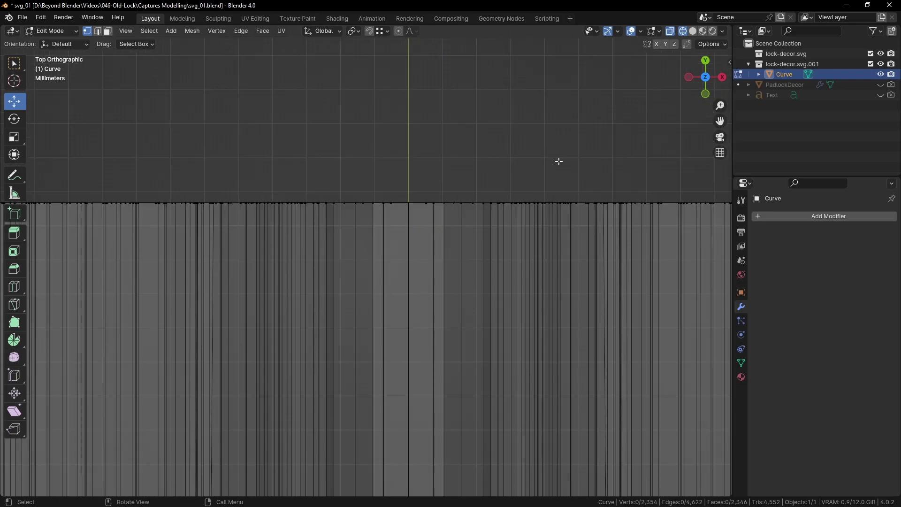
pyautogui.moveTo(541, 288)
pyautogui.mouseDown(button='middle')
pyautogui.moveTo(522, 322)
pyautogui.moveTo(469, 273)
pyautogui.moveTo(539, 268)
pyautogui.moveTo(556, 255)
pyautogui.moveTo(461, 252)
pyautogui.moveTo(469, 256)
pyautogui.mouseUp(button='middle')
pyautogui.press('z')
pyautogui.click(536, 275)
pyautogui.scroll(-4, 469, 256)
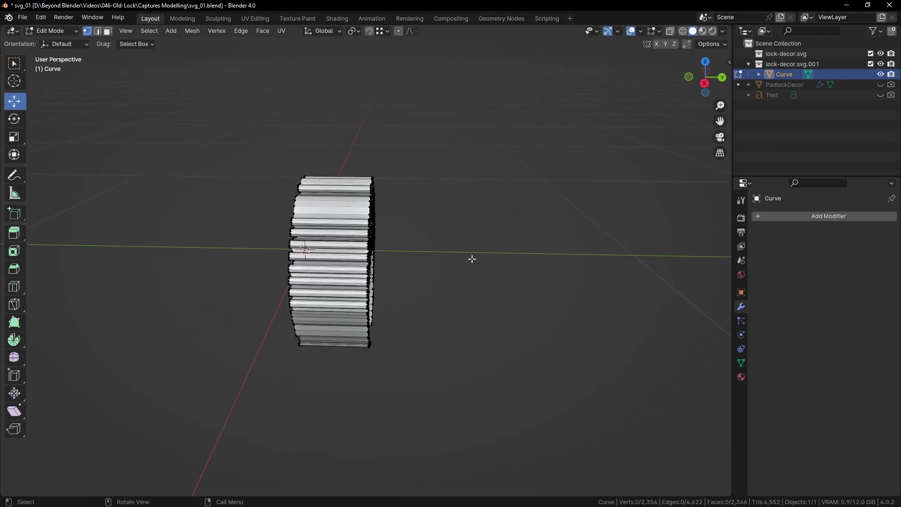
# Turn on X-ray in the top view with the decoration's full side walls in frame.
pyautogui.press('KP_3')
pyautogui.scroll(5, 472, 258)
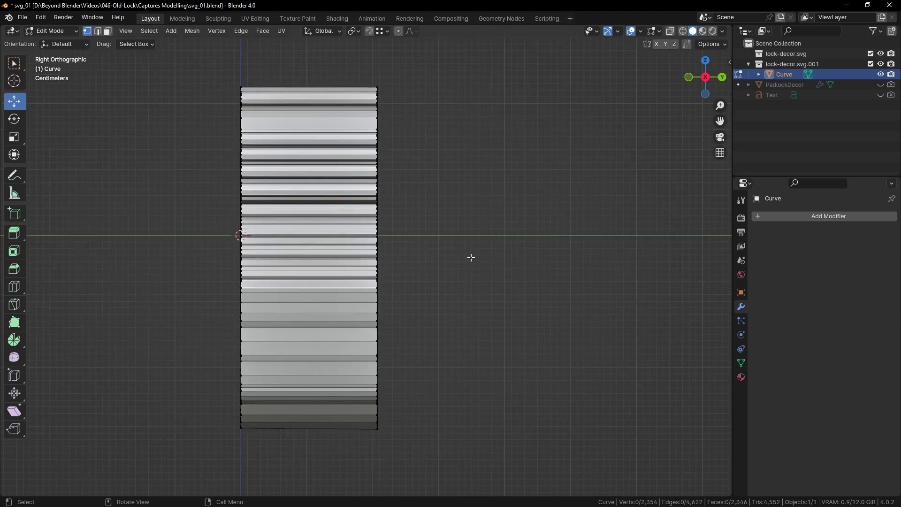
pyautogui.press('KP_7')
pyautogui.keyDown('shift'); pyautogui.moveTo(472, 257); pyautogui.dragTo(483, 181, button='middle'); pyautogui.keyUp('shift')
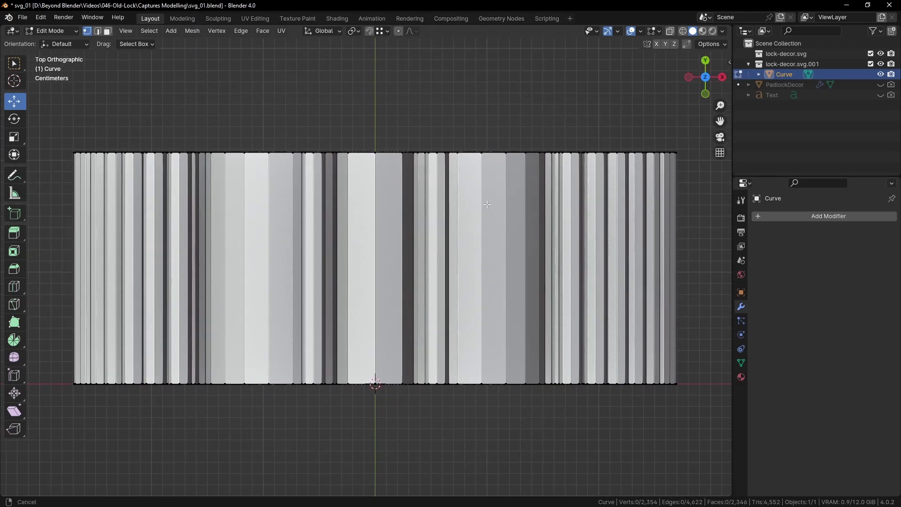
pyautogui.click(670, 31)
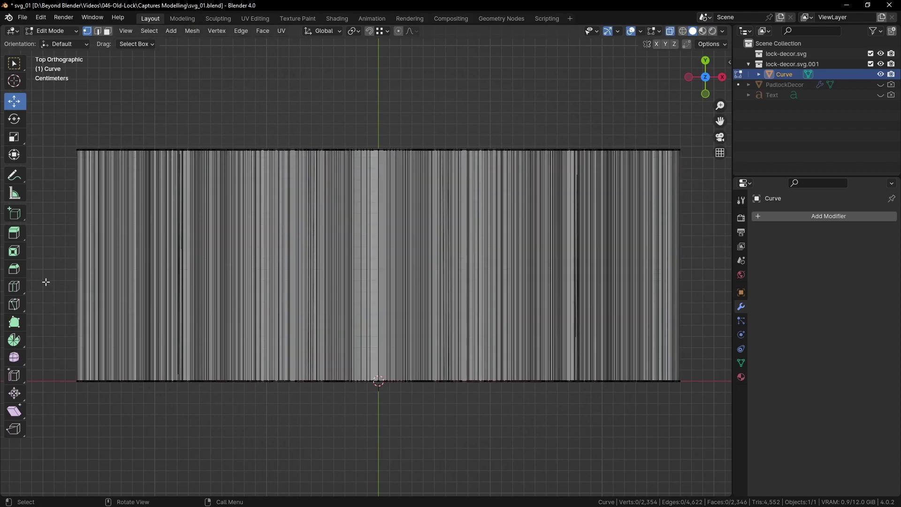
pyautogui.press('k')
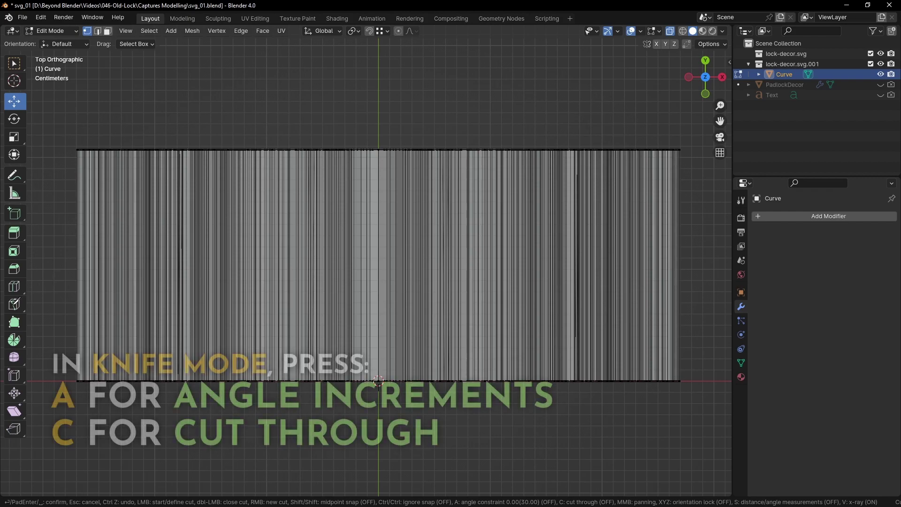
pyautogui.press('Escape')
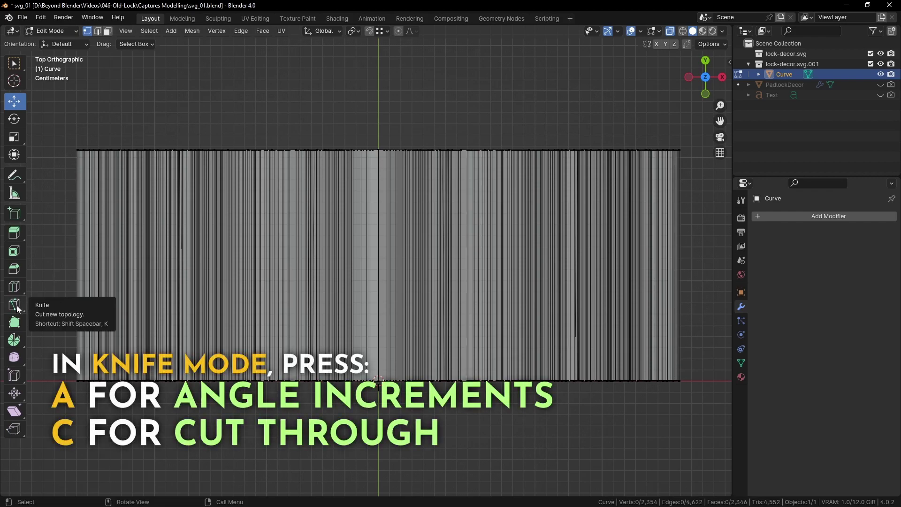
# Knife-cut a straight horizontal line through all side walls near the origin face, using angle constraint and cut-through, and deselect everything.
pyautogui.press('k')
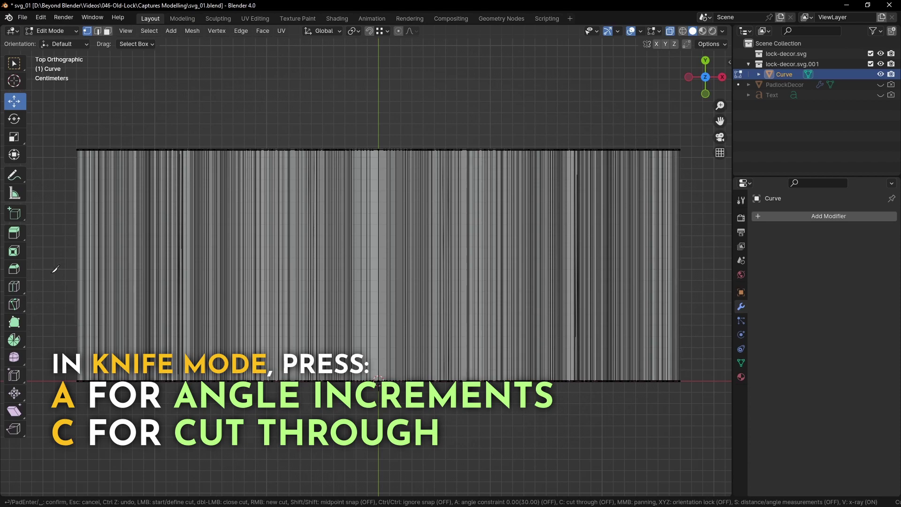
pyautogui.click(78, 331)
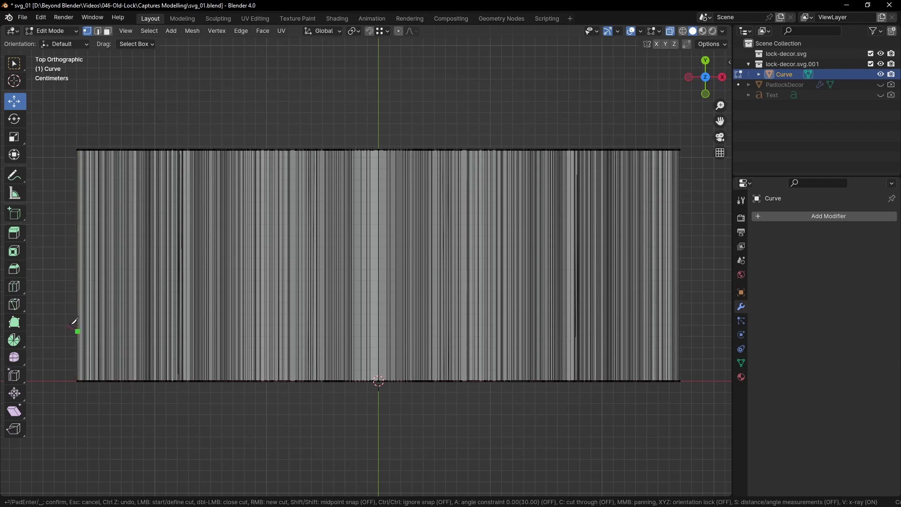
pyautogui.press('a')
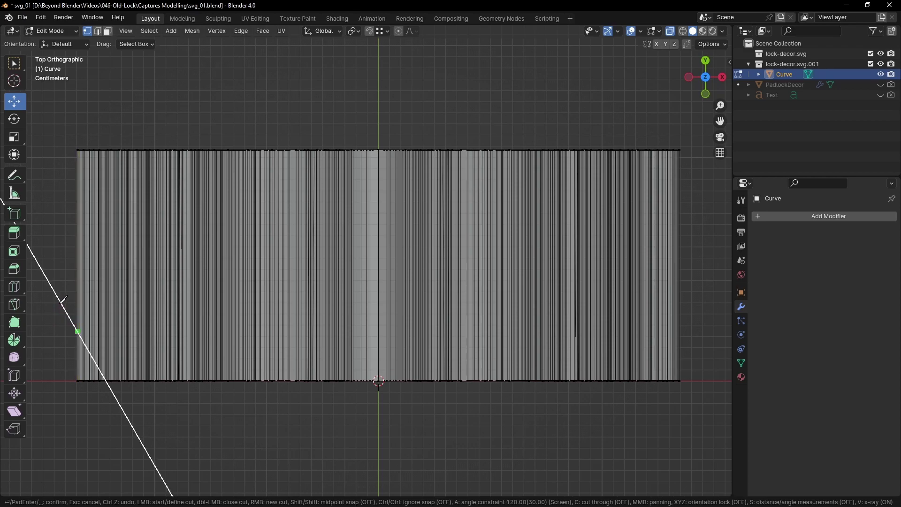
pyautogui.press('c')
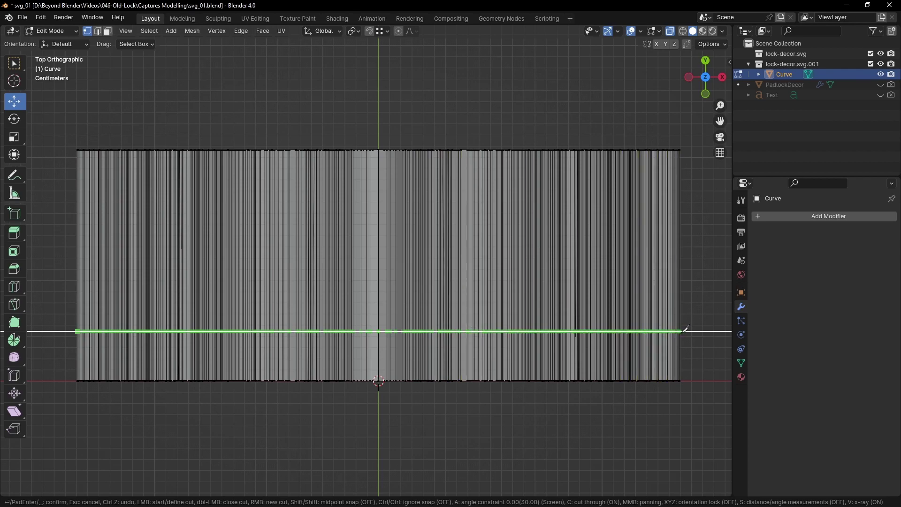
pyautogui.click(684, 330)
pyautogui.rightClick(716, 379)
pyautogui.press('Return')
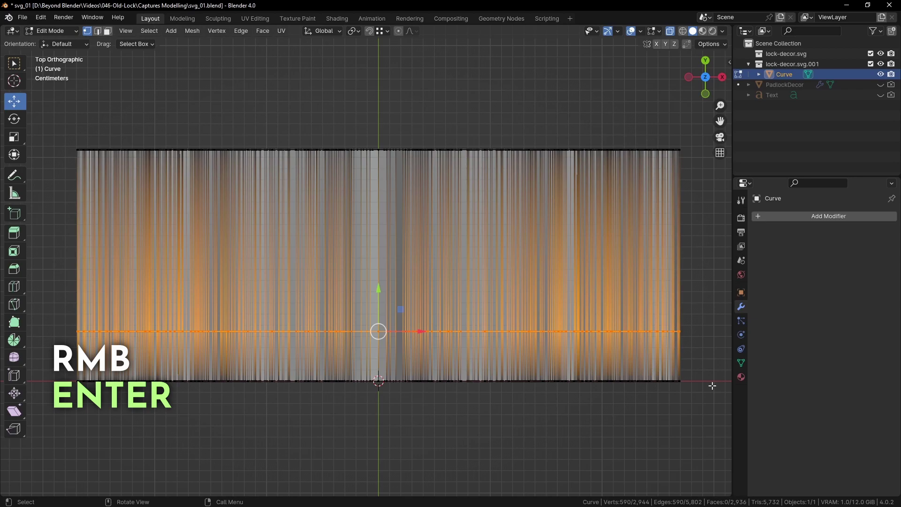
pyautogui.click(533, 431)
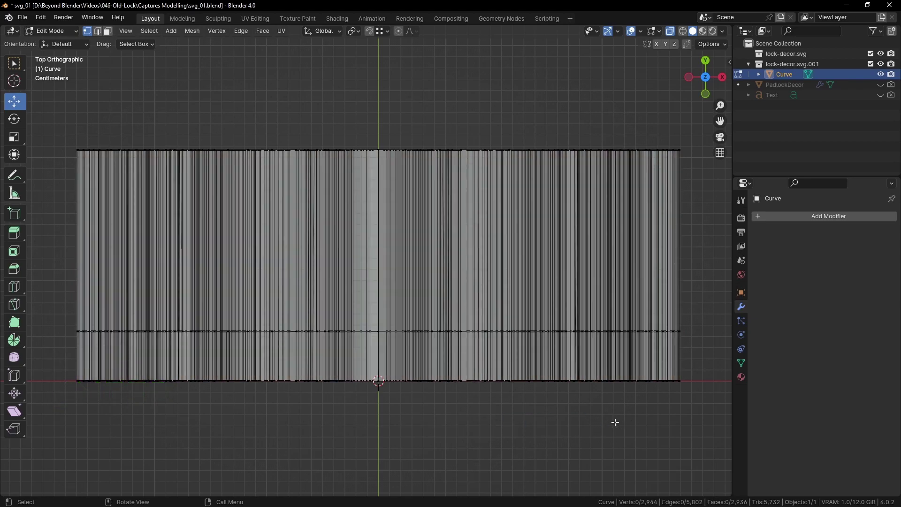
# Turn off X-ray, switch to edge selection and examine the new cut around the decoration's side walls.
pyautogui.click(670, 31)
pyautogui.scroll(-3, 584, 349)
pyautogui.moveTo(581, 364); pyautogui.dragTo(520, 314, button='middle')
pyautogui.click(98, 32)
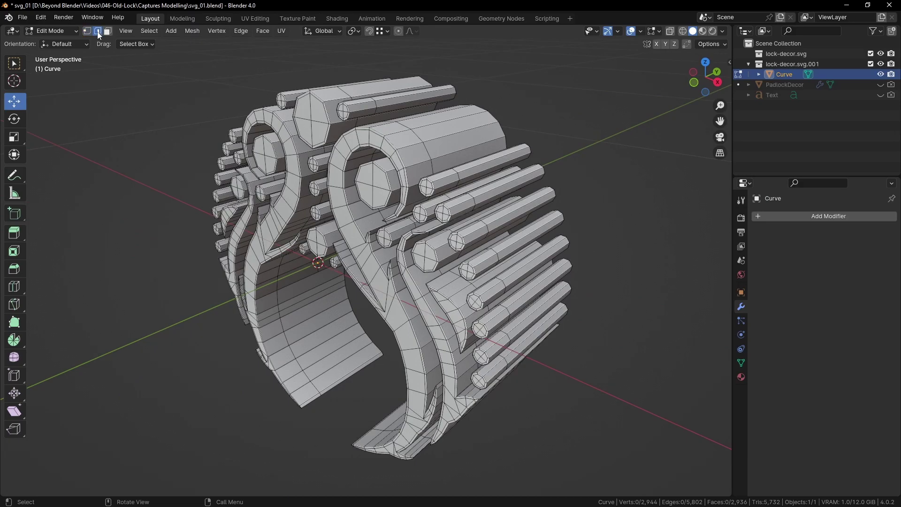
pyautogui.moveTo(604, 197); pyautogui.dragTo(470, 274, button='middle')
pyautogui.moveTo(441, 276)
pyautogui.mouseDown(button='middle')
pyautogui.moveTo(408, 273)
pyautogui.moveTo(441, 288)
pyautogui.mouseUp(button='middle')
pyautogui.scroll(4, 434, 188)
pyautogui.keyDown('shift'); pyautogui.moveTo(434, 164); pyautogui.dragTo(424, 260, button='middle'); pyautogui.keyUp('shift')
pyautogui.scroll(-4, 424, 260)
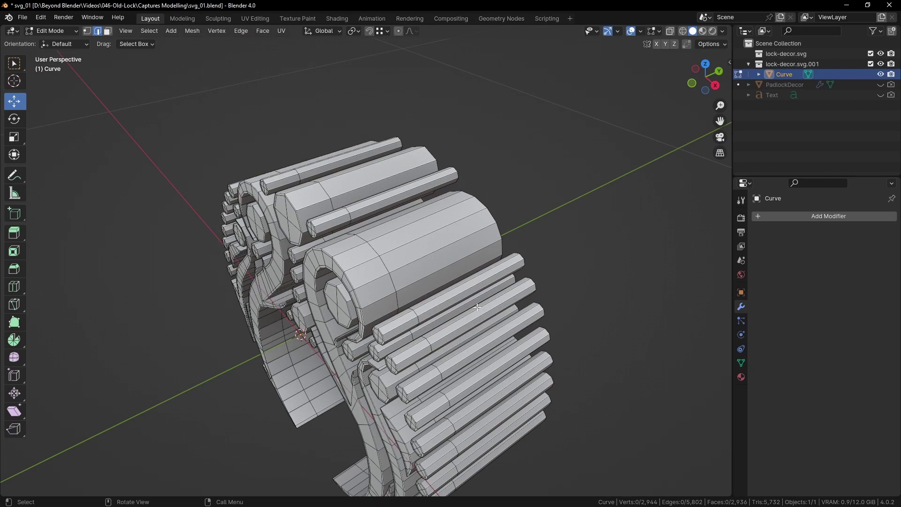
# Select all vertices of the knife cut in a see-through right view and return to opaque display.
pyautogui.press('KP_3')
pyautogui.click(672, 33)
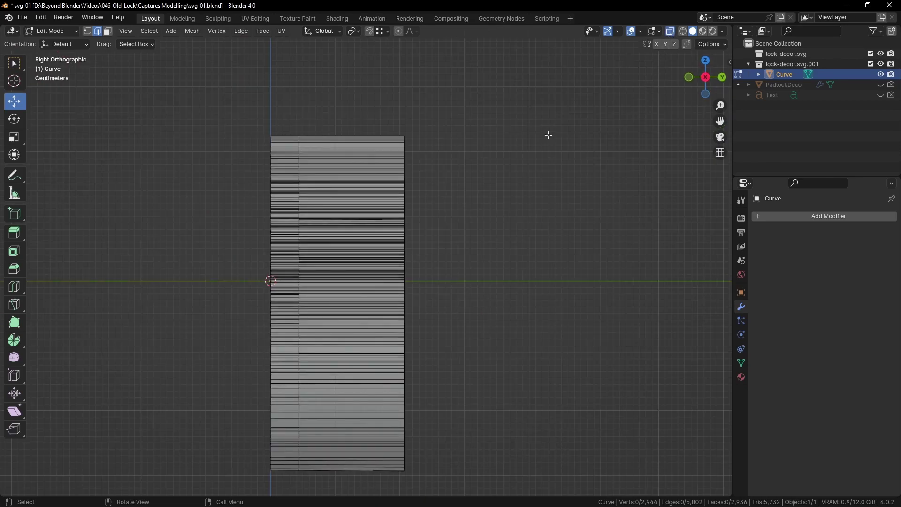
pyautogui.click(88, 30)
pyautogui.moveTo(291, 123); pyautogui.dragTo(316, 487)
pyautogui.moveTo(353, 262); pyautogui.dragTo(485, 278, button='middle')
pyautogui.scroll(3, 488, 278)
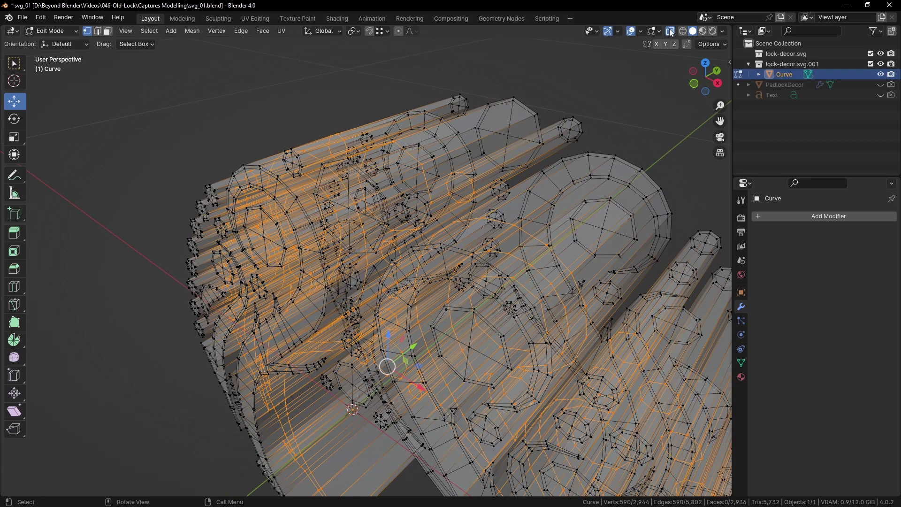
pyautogui.click(672, 32)
pyautogui.moveTo(503, 207); pyautogui.dragTo(520, 208, button='middle')
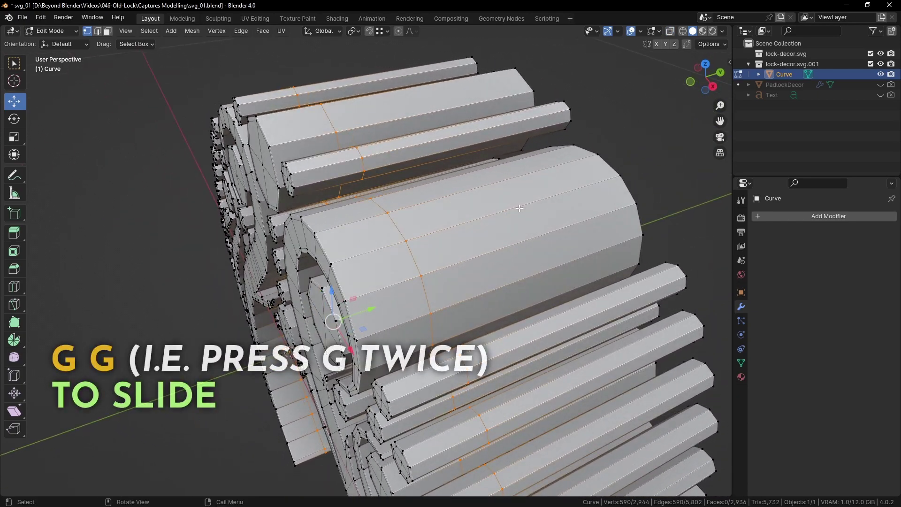
# Try edge-sliding the selected cut up to the origin-side face and back away from it along the walls.
pyautogui.press('g')
pyautogui.press('g')
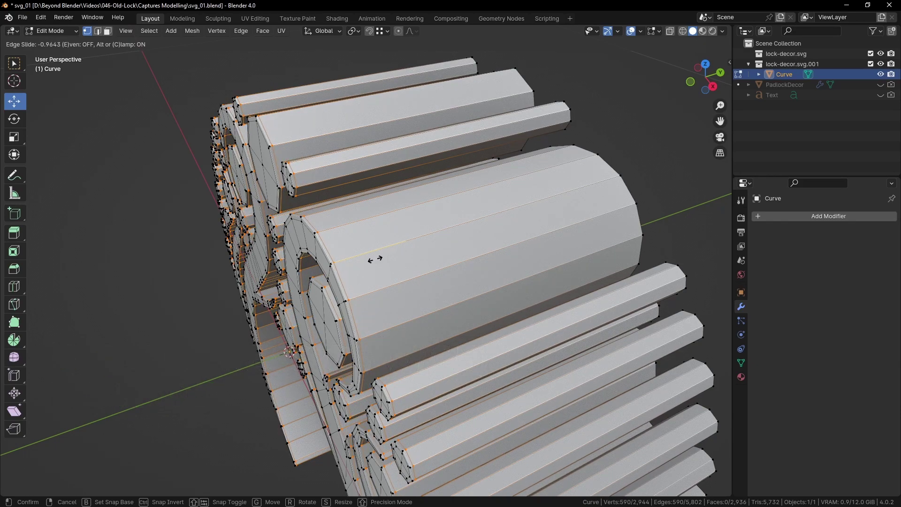
pyautogui.click(374, 259)
pyautogui.moveTo(374, 259); pyautogui.dragTo(394, 236, button='middle')
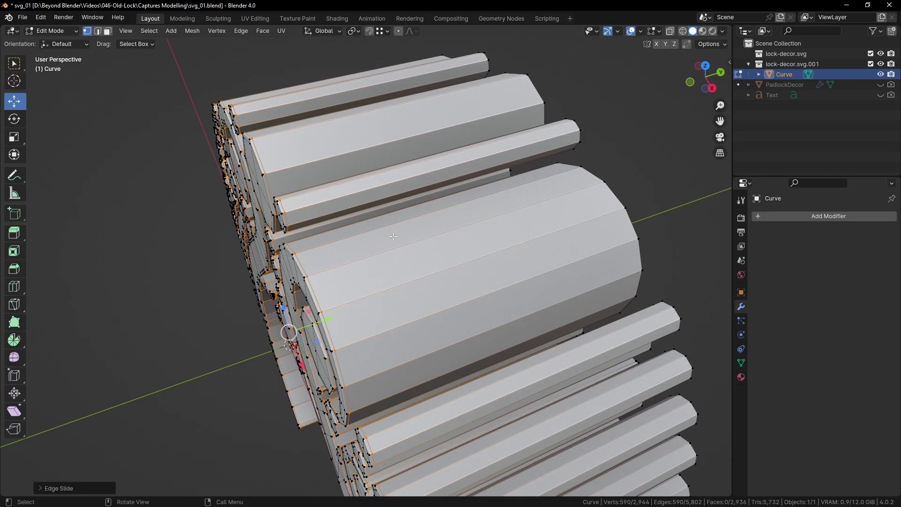
pyautogui.scroll(2, 393, 237)
pyautogui.press('g')
pyautogui.press('g')
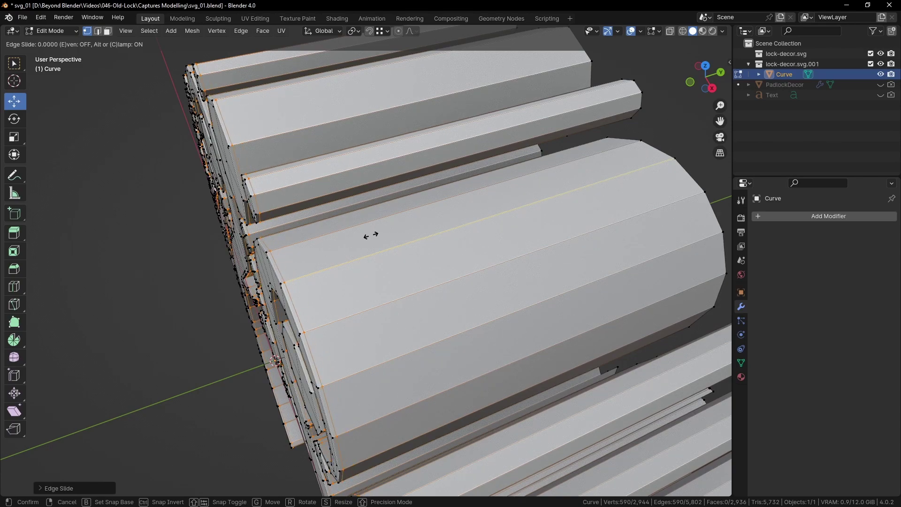
pyautogui.click(502, 208)
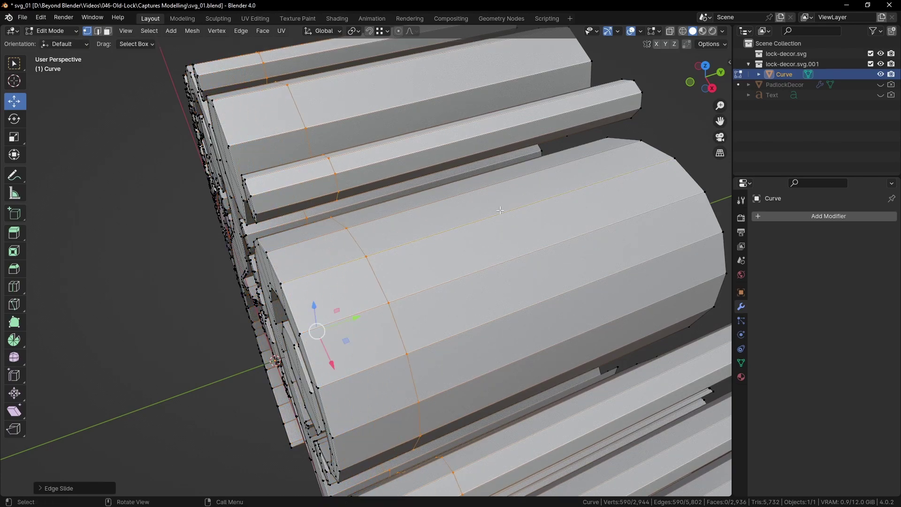
# Edge-slide the selected cut close to the origin-side face as a supporting loop and deselect everything.
pyautogui.press('g')
pyautogui.press('g')
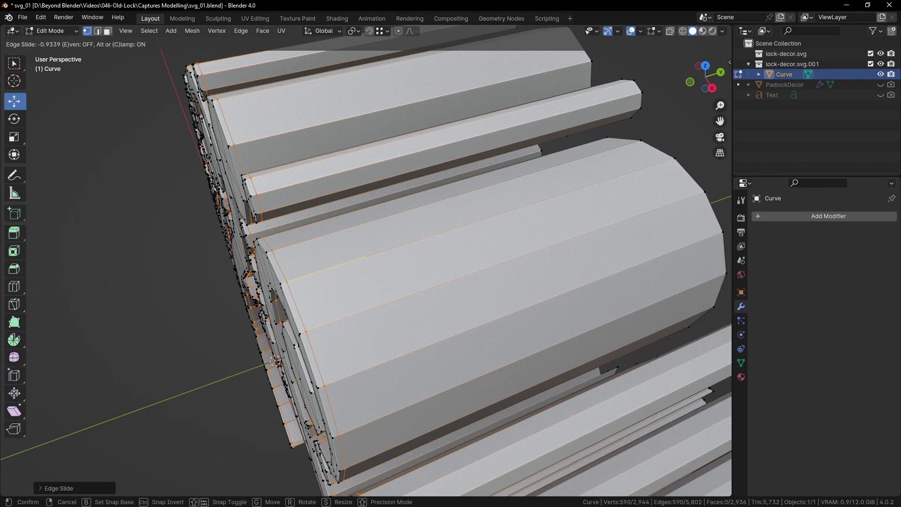
pyautogui.click(276, 361)
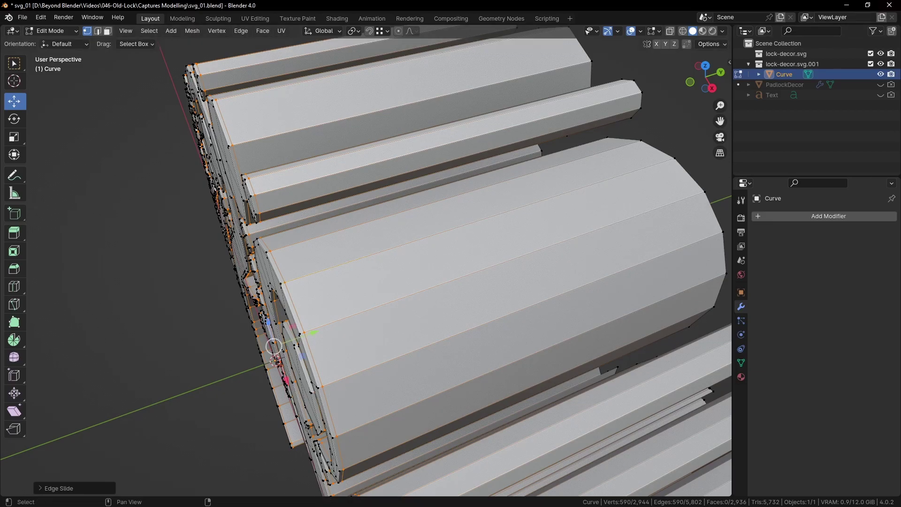
pyautogui.scroll(-6, 492, 190)
pyautogui.click(250, 273)
# Select all vertices on the decoration's +Y face in a wireframe right view.
pyautogui.press('2')
pyautogui.moveTo(239, 265); pyautogui.dragTo(311, 216, button='middle')
pyautogui.press('KP_3')
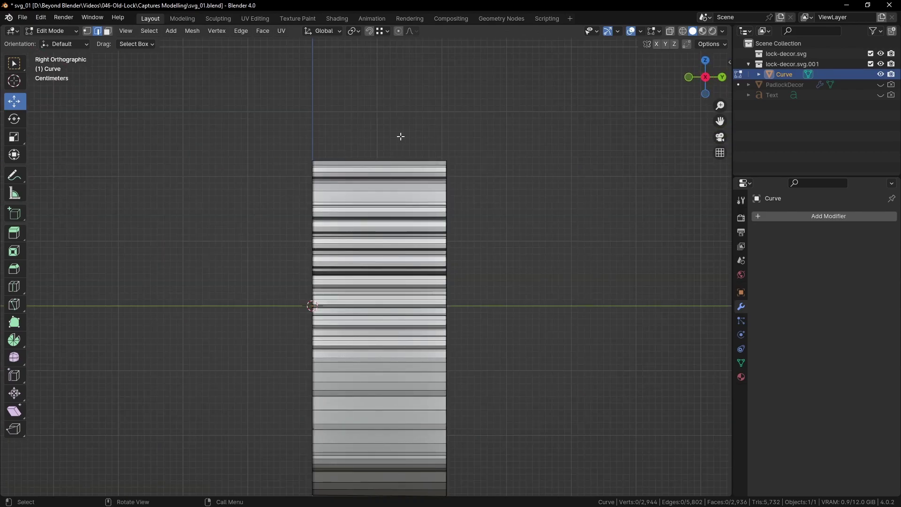
pyautogui.scroll(-2, 515, 207)
pyautogui.keyDown('shift'); pyautogui.moveTo(519, 214); pyautogui.dragTo(521, 189, button='middle'); pyautogui.keyUp('shift')
pyautogui.press('z')
pyautogui.click(439, 187)
pyautogui.click(87, 31)
pyautogui.moveTo(530, 112); pyautogui.dragTo(395, 429)
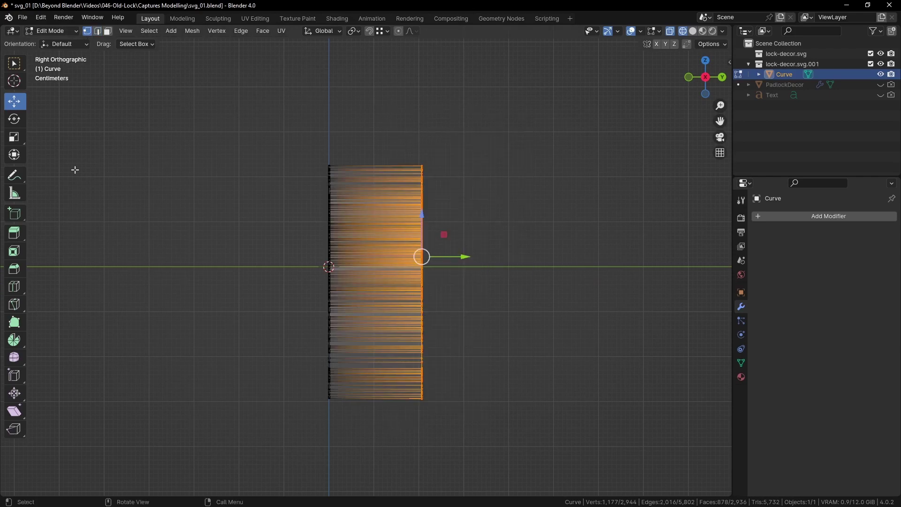
# Move the selected +Y face along Y toward the origin to thin the decoration to a slim slab, and deselect it.
pyautogui.moveTo(464, 256); pyautogui.dragTo(377, 255)
pyautogui.scroll(6, 371, 217)
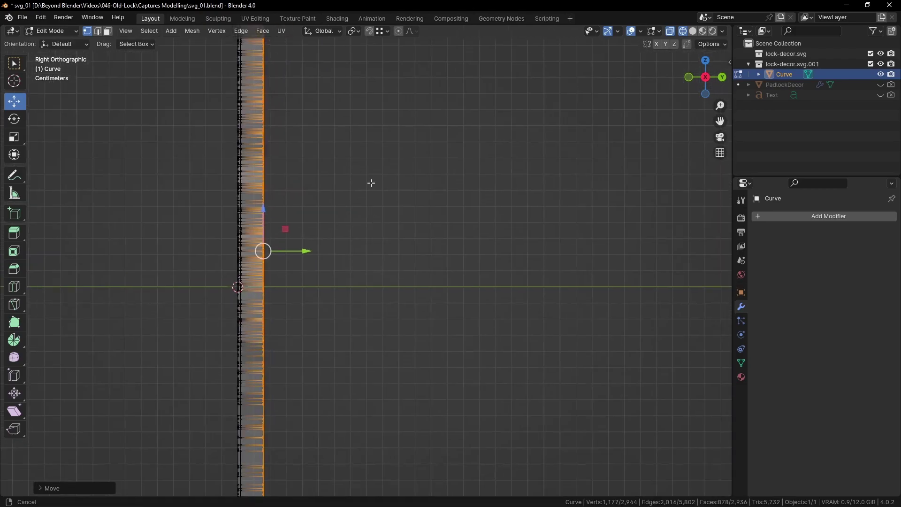
pyautogui.keyDown('shift'); pyautogui.moveTo(358, 176); pyautogui.dragTo(481, 354, button='middle'); pyautogui.keyUp('shift')
pyautogui.moveTo(471, 361); pyautogui.dragTo(466, 361)
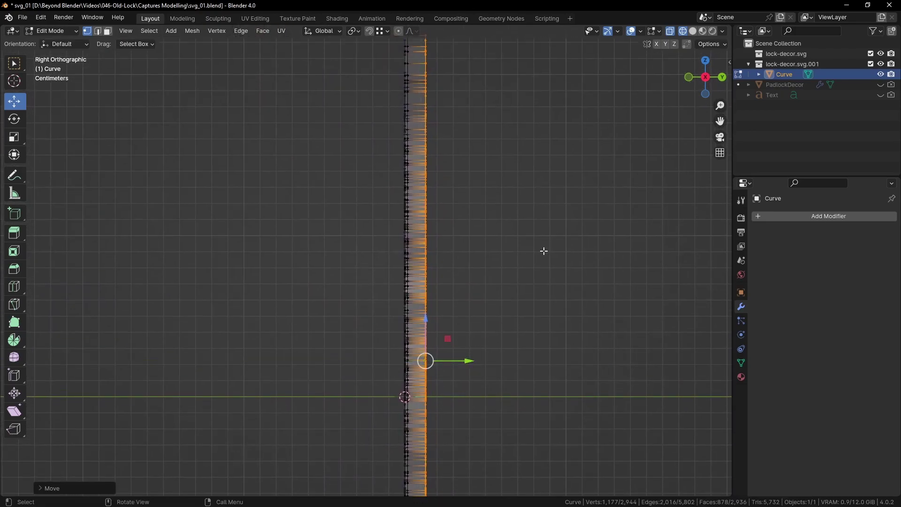
pyautogui.click(544, 251)
# Unhide PadlockDecor, return to Object Mode with Solid shading and compare both decorations from the front.
pyautogui.click(881, 85)
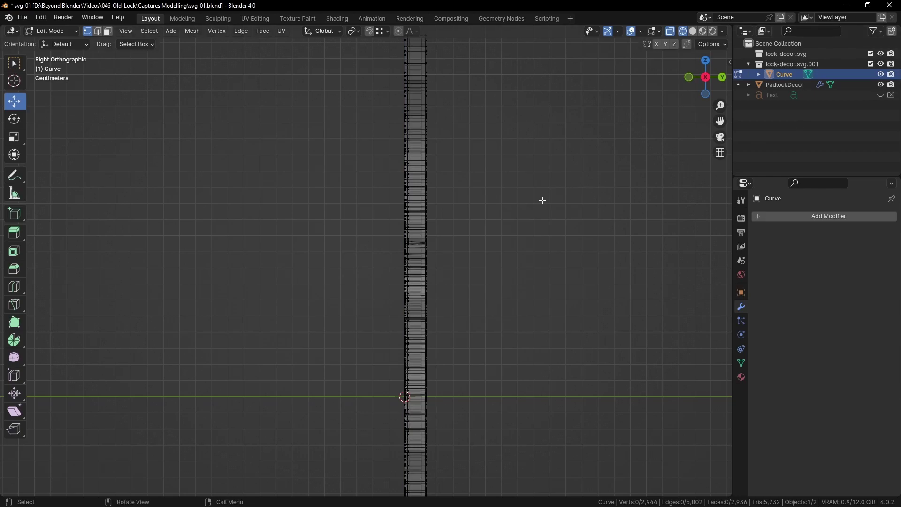
pyautogui.scroll(-5, 499, 207)
pyautogui.press('Tab')
pyautogui.moveTo(557, 237); pyautogui.dragTo(559, 185, button='middle')
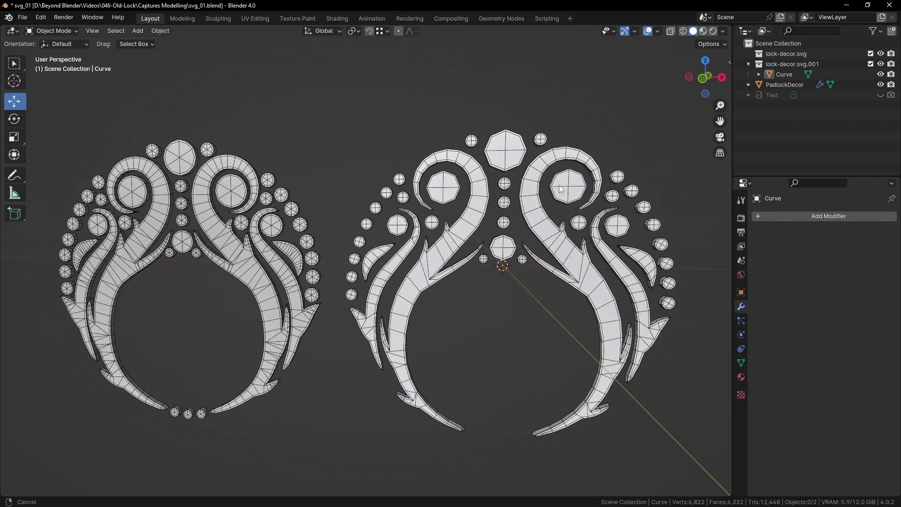
pyautogui.moveTo(525, 248); pyautogui.dragTo(471, 276, button='middle')
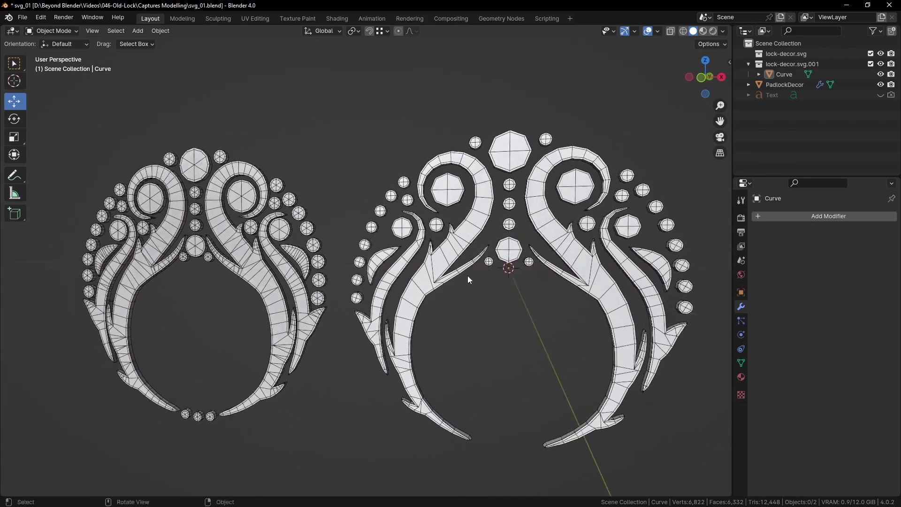
# Show PadlockDecor's Subdivision modifier in the viewport, deselect the object and save the file.
pyautogui.click(310, 254)
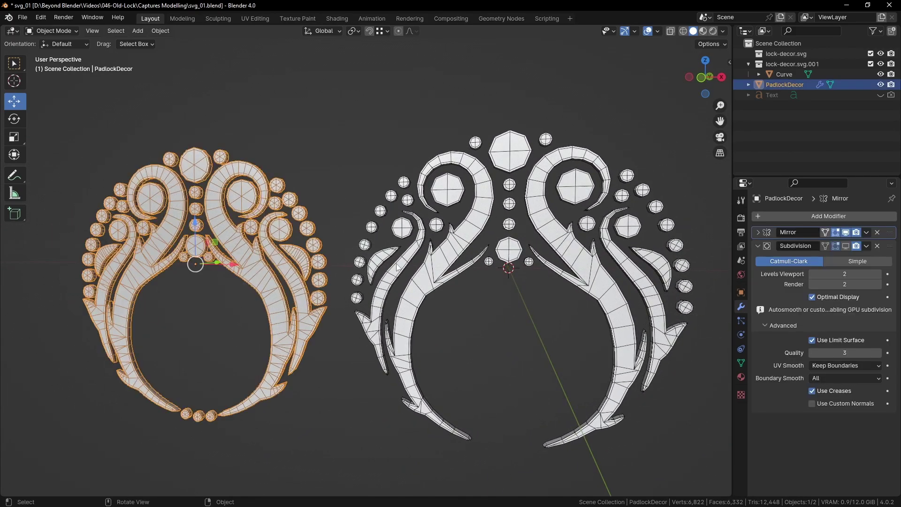
pyautogui.click(846, 246)
pyautogui.click(621, 119)
pyautogui.moveTo(621, 120); pyautogui.dragTo(551, 159, button='middle')
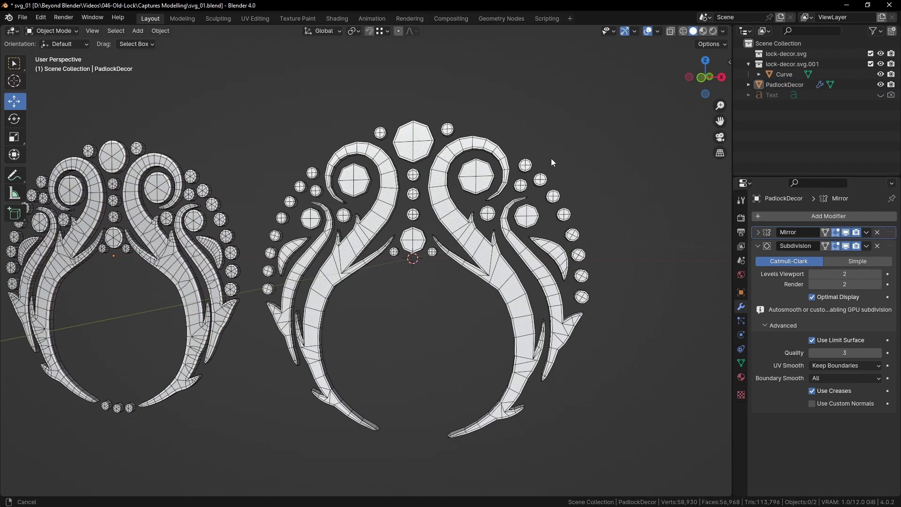
pyautogui.hotkey('ctrl', 's')
pyautogui.scroll(-2, 597, 160)
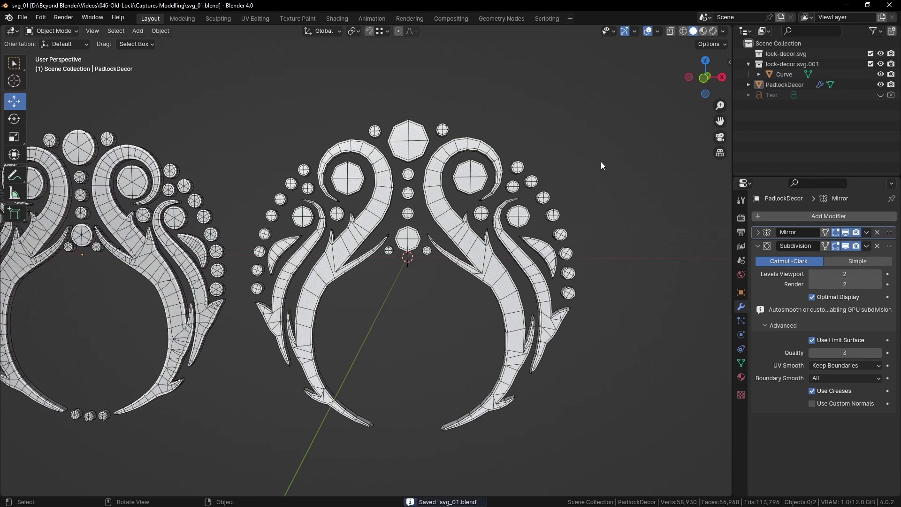
# Add a Subdivision Surface modifier to the Curve decoration.
pyautogui.keyDown('shift'); pyautogui.moveTo(609, 192); pyautogui.dragTo(446, 188, button='middle'); pyautogui.keyUp('shift')
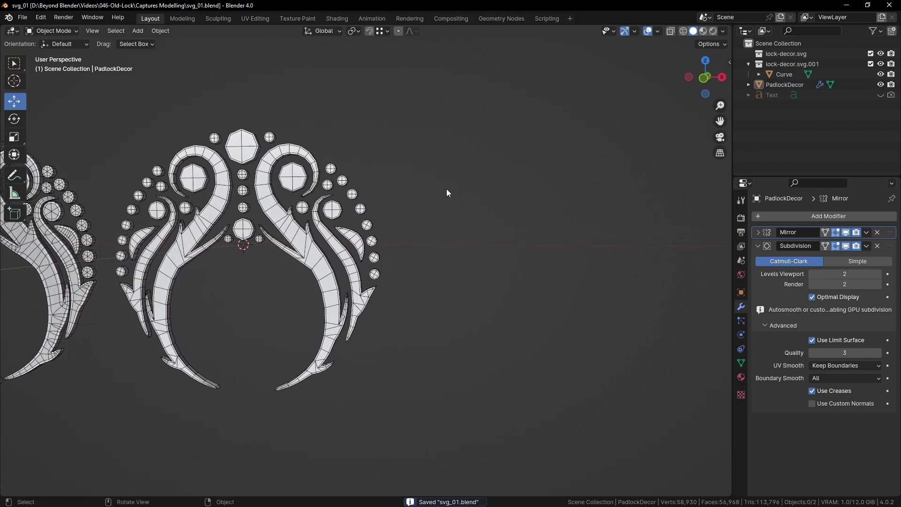
pyautogui.click(305, 259)
pyautogui.moveTo(471, 238); pyautogui.dragTo(477, 252, button='middle')
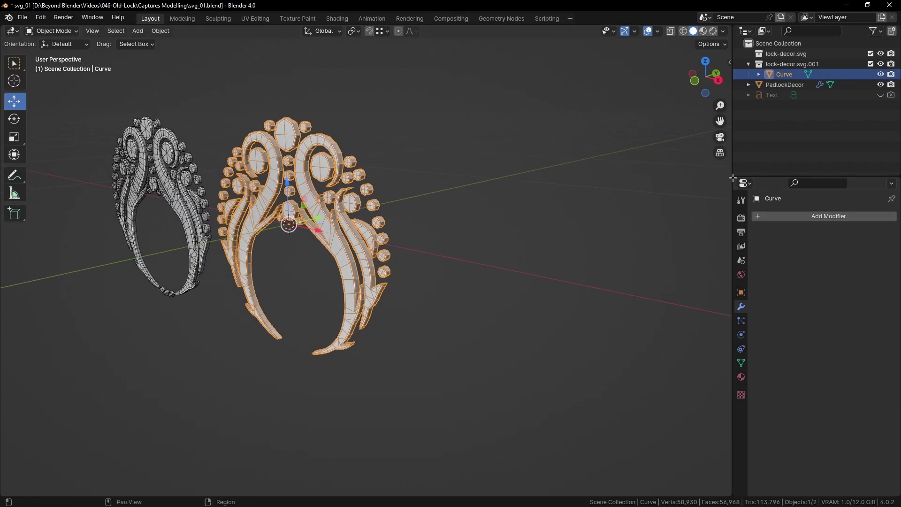
pyautogui.click(833, 216)
pyautogui.moveTo(773, 218)
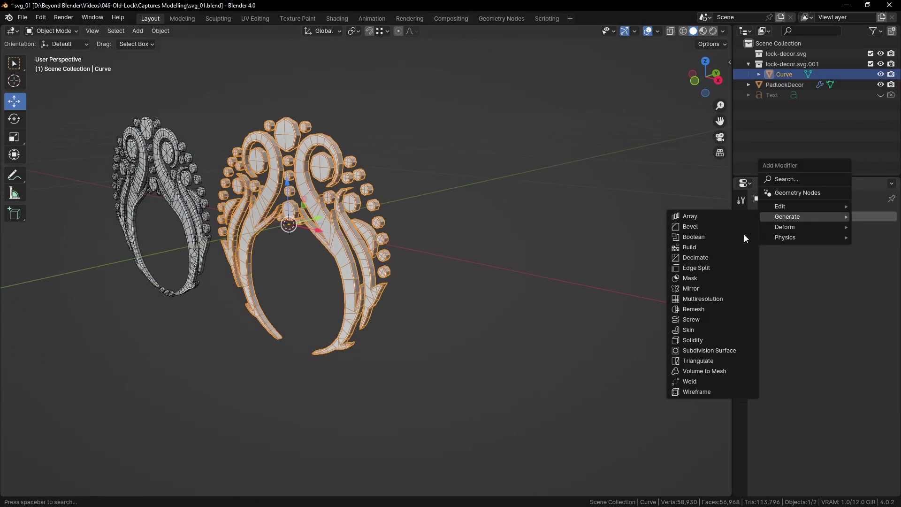
pyautogui.click(708, 353)
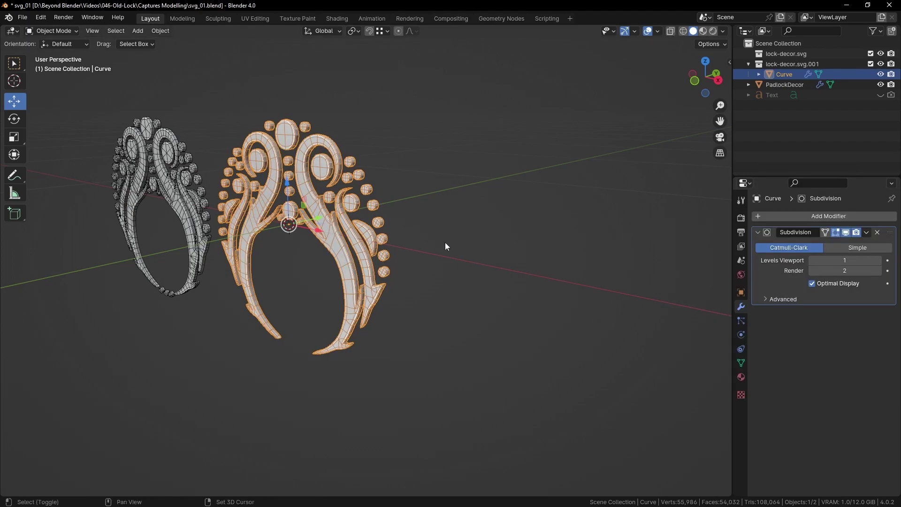
# Deselect the decoration and turn off the wireframe overlay in the viewport.
pyautogui.keyDown('shift'); pyautogui.moveTo(461, 253); pyautogui.dragTo(522, 284, button='middle'); pyautogui.keyUp('shift')
pyautogui.click(521, 228)
pyautogui.press('n')
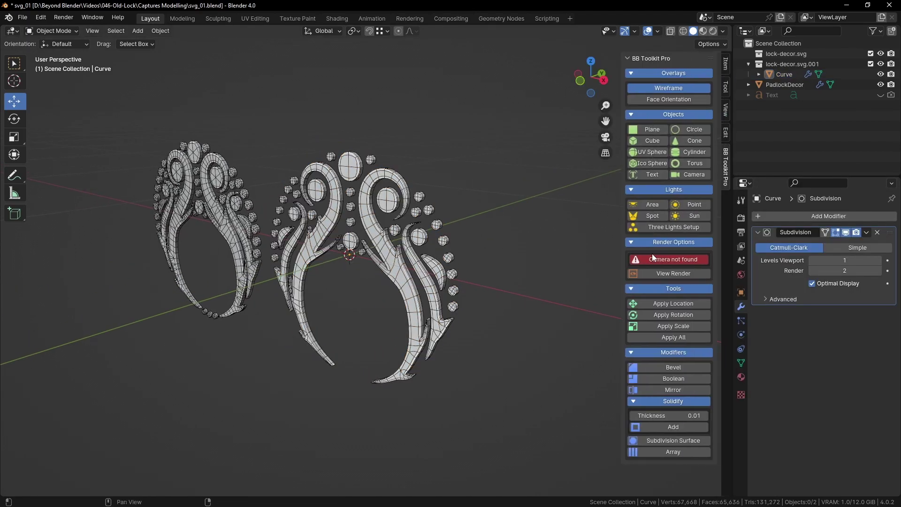
pyautogui.click(669, 87)
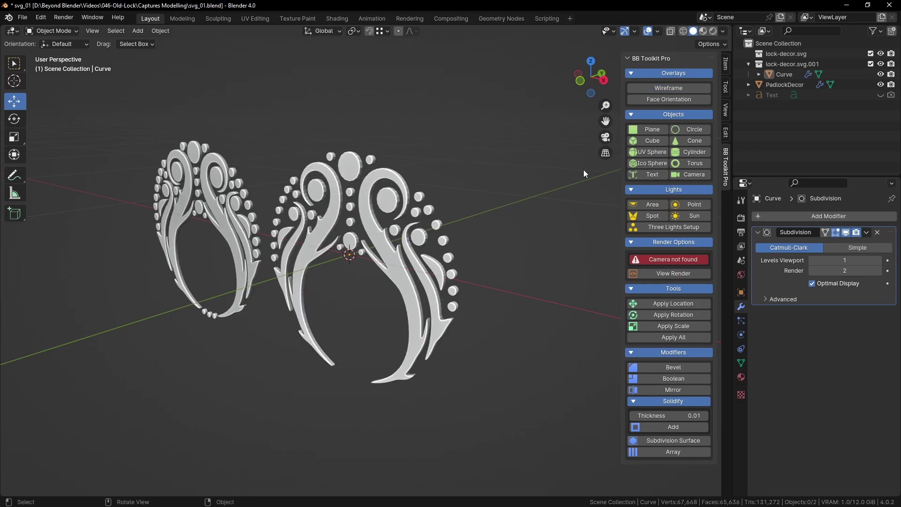
# Shade the Curve decoration smooth, deselect it and set its Subdivision viewport level to 2.
pyautogui.scroll(3, 517, 247)
pyautogui.click(402, 232)
pyautogui.rightClick(401, 233)
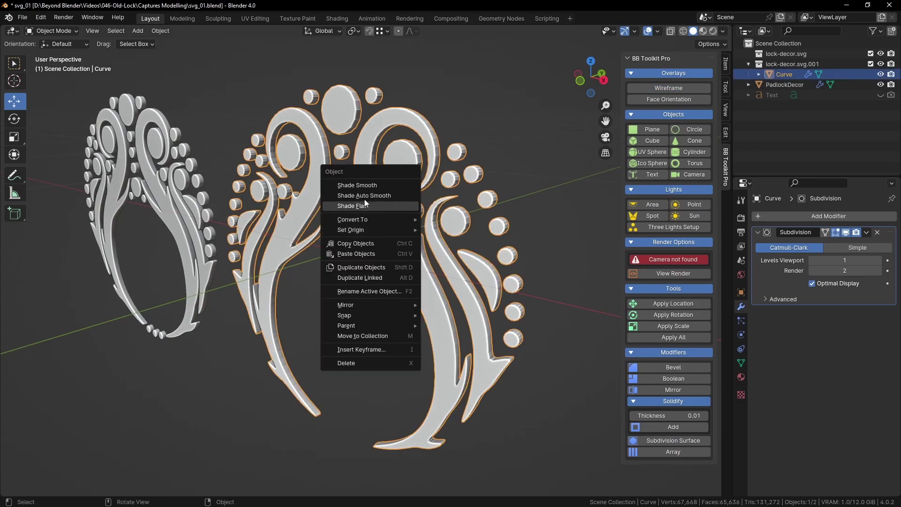
pyautogui.click(359, 186)
pyautogui.click(518, 127)
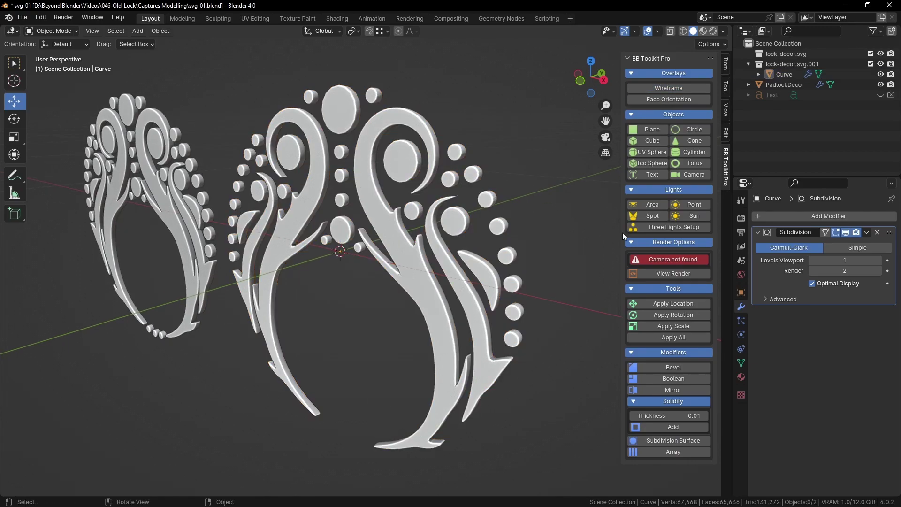
pyautogui.click(879, 261)
# Select the Curve decoration, hide PadlockDecor and enter Edit Mode in a wireframe right view.
pyautogui.moveTo(444, 221); pyautogui.dragTo(337, 231, button='middle')
pyautogui.click(339, 231)
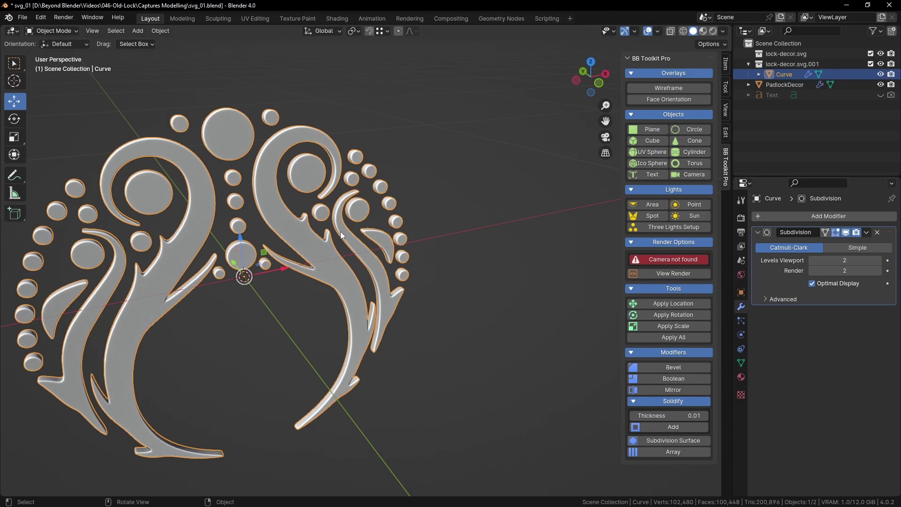
pyautogui.press('KP_Decimal')
pyautogui.click(520, 256)
pyautogui.moveTo(521, 255); pyautogui.dragTo(323, 250, button='middle')
pyautogui.click(323, 254)
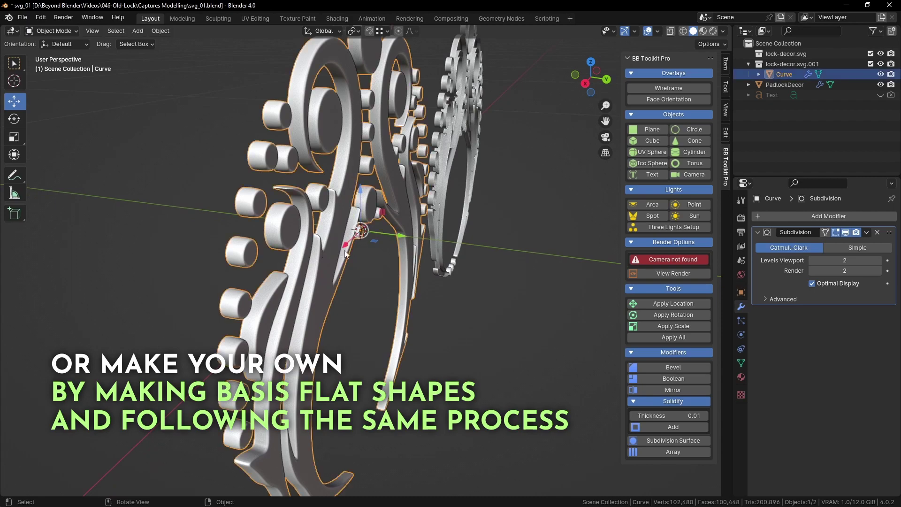
pyautogui.press('KP_3')
pyautogui.hotkey('shift', 'z')
pyautogui.scroll(-3, 275, 234)
pyautogui.press('Tab')
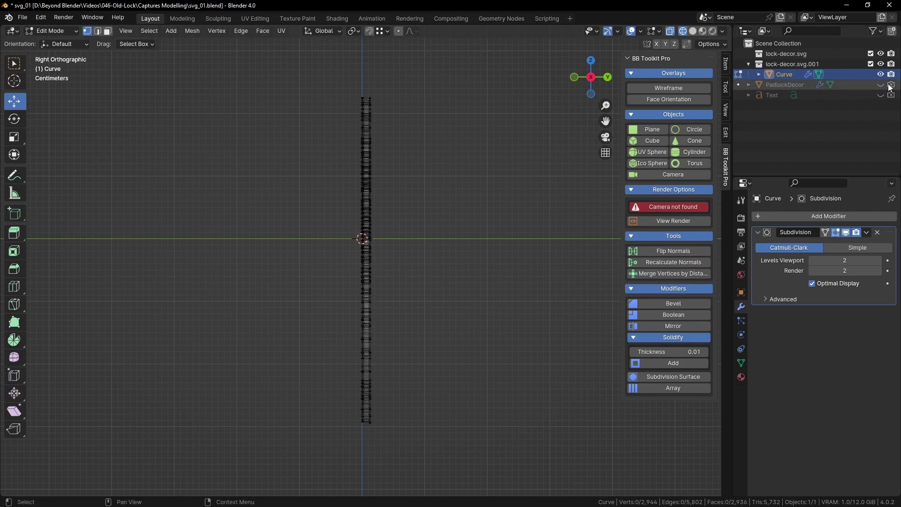
# Select all faces on the decoration's +Y back side, delete them and return to Object Mode.
pyautogui.moveTo(442, 73); pyautogui.dragTo(369, 448)
pyautogui.moveTo(369, 449); pyautogui.dragTo(530, 322, button='middle')
pyautogui.scroll(5, 529, 323)
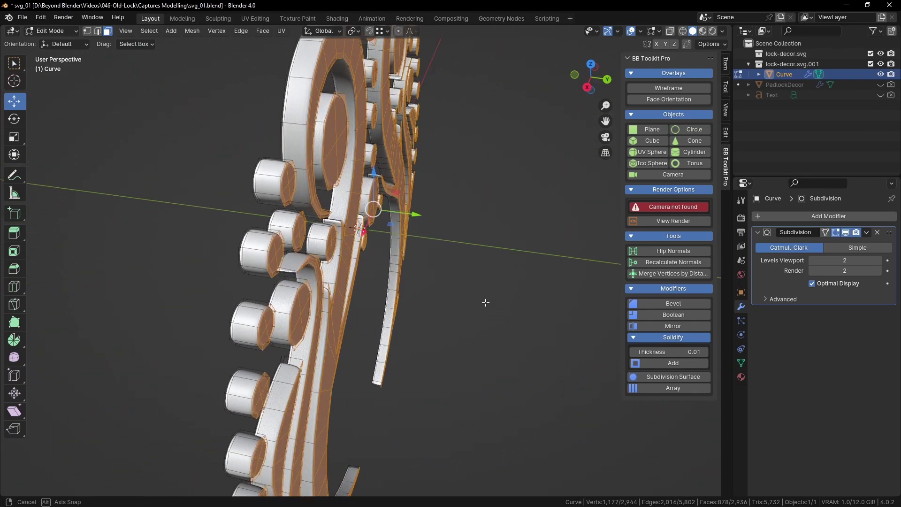
pyautogui.press('x')
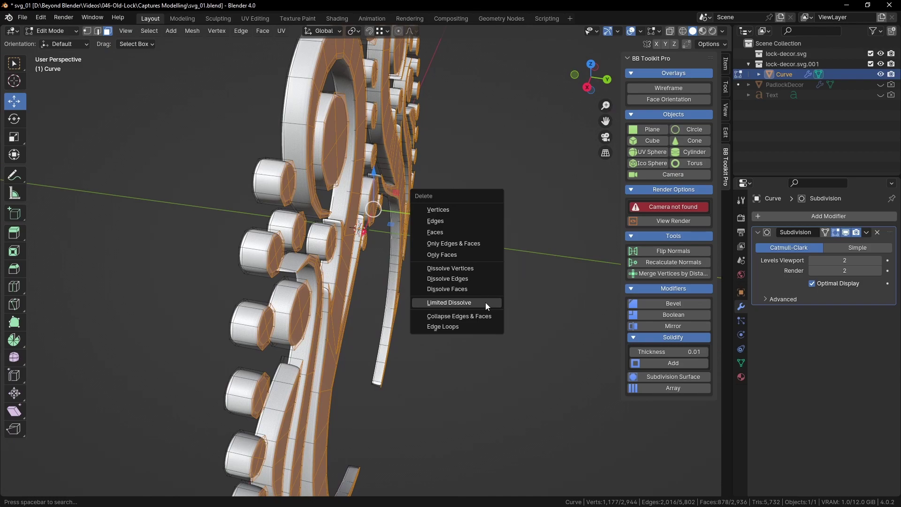
pyautogui.click(440, 232)
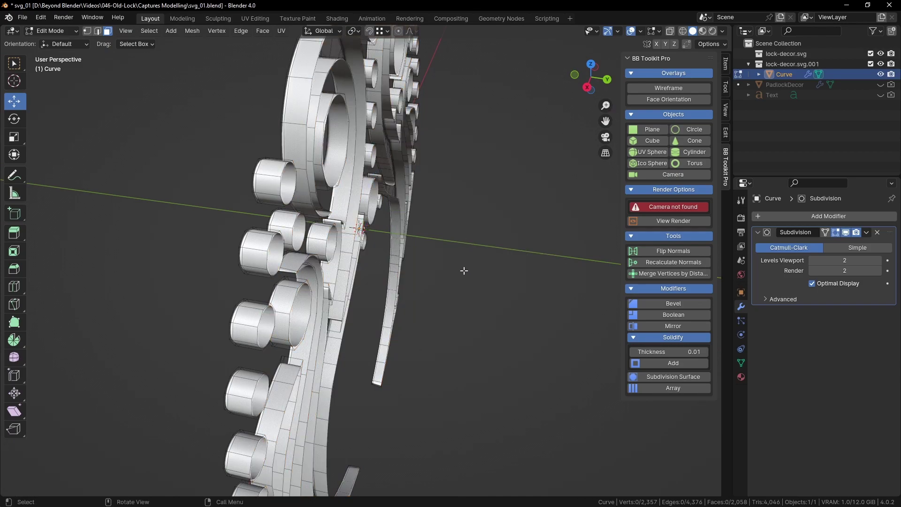
pyautogui.press('Tab')
# Examine the decoration's subdivided topology from the front with the wireframe overlay temporarily enabled.
pyautogui.scroll(-3, 464, 271)
pyautogui.moveTo(463, 271); pyautogui.dragTo(567, 238, button='middle')
pyautogui.click(663, 88)
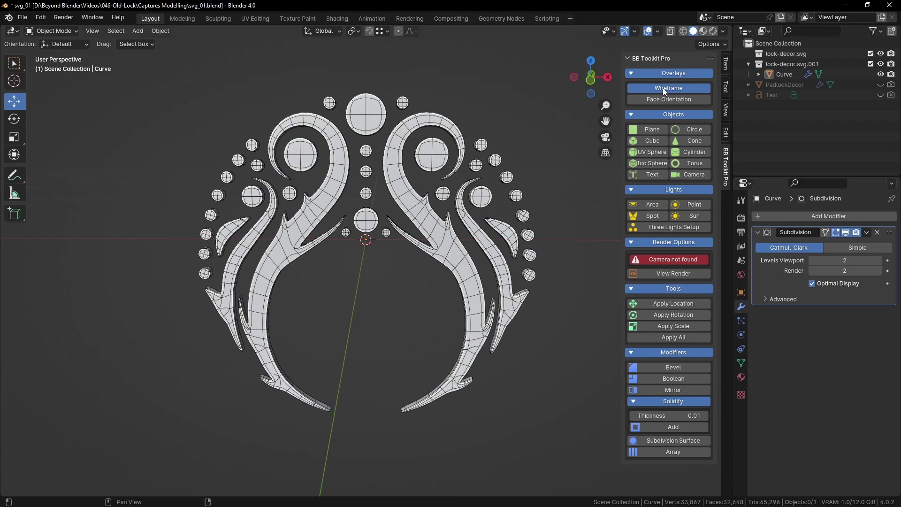
pyautogui.click(663, 88)
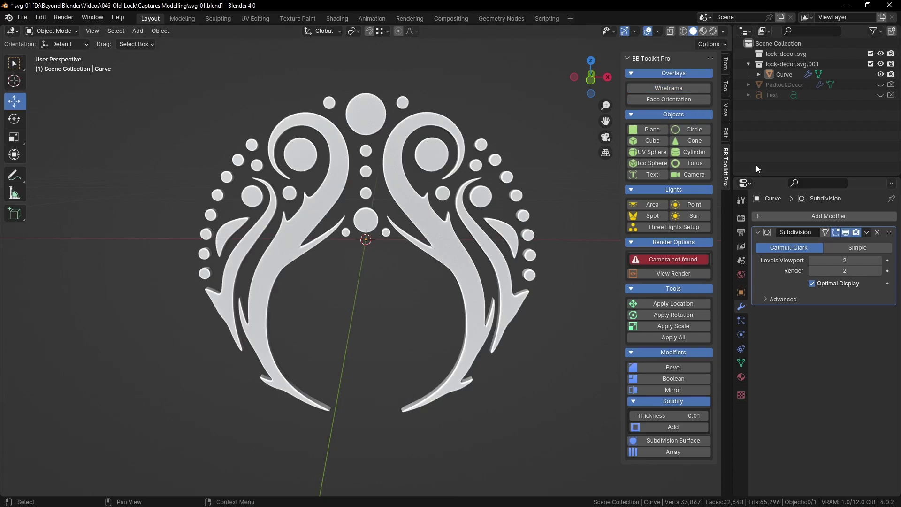
# Check the decoration's face orientation from the front and back, and return to the plain solid display.
pyautogui.click(668, 99)
pyautogui.click(658, 98)
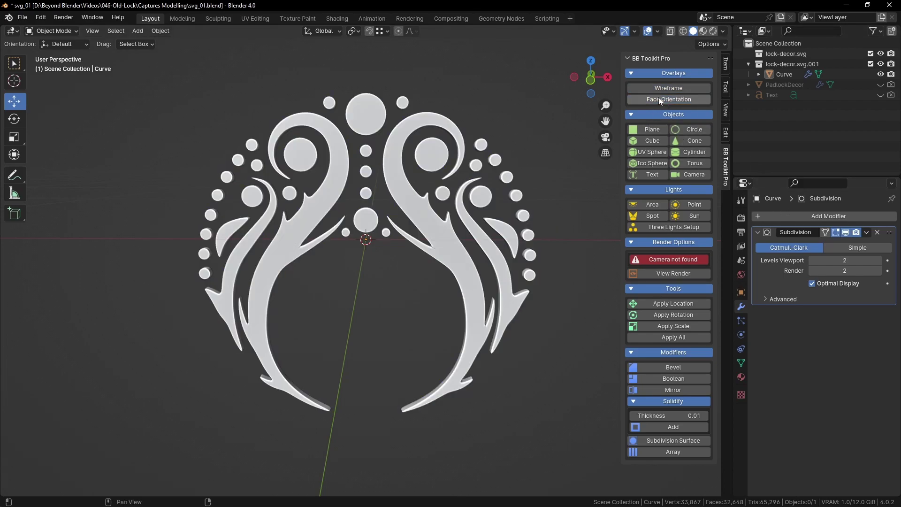
pyautogui.click(657, 31)
pyautogui.click(593, 227)
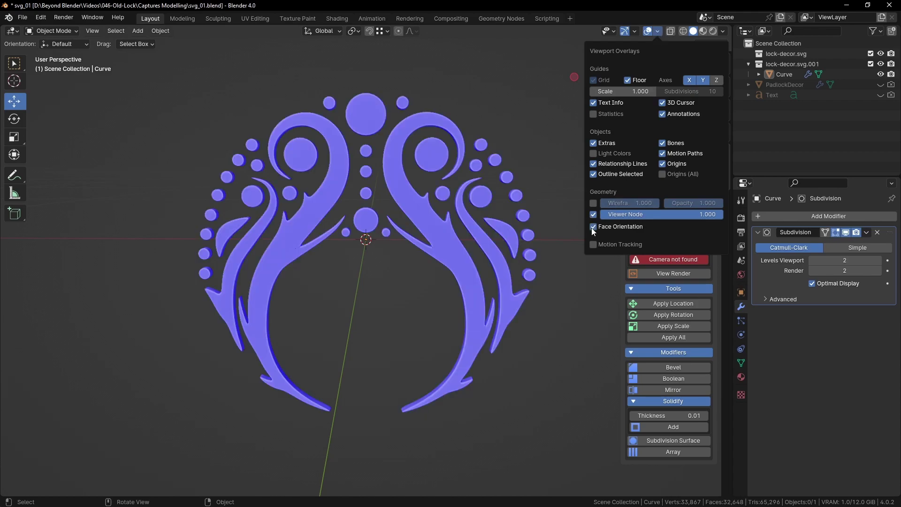
pyautogui.click(593, 226)
pyautogui.moveTo(551, 185); pyautogui.dragTo(346, 172, button='middle')
pyautogui.click(653, 99)
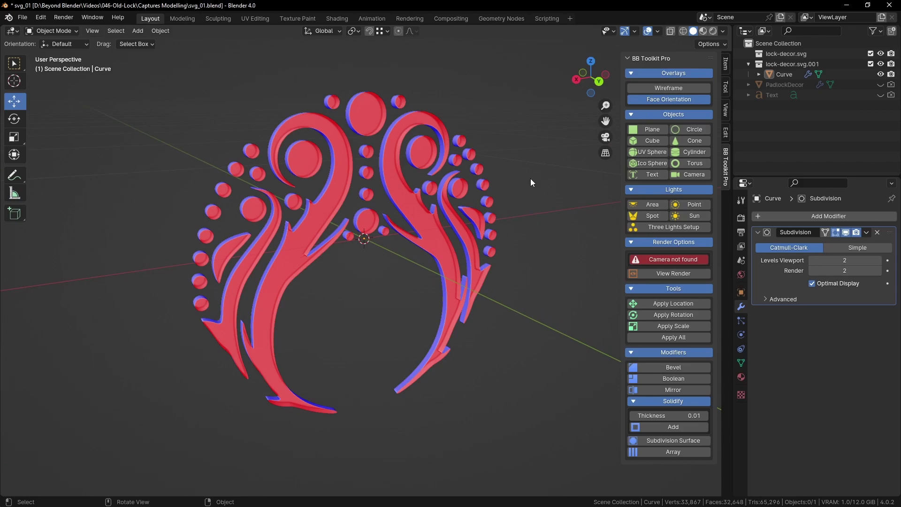
pyautogui.moveTo(472, 142); pyautogui.dragTo(286, 270, button='middle')
pyautogui.click(669, 99)
pyautogui.moveTo(474, 155); pyautogui.dragTo(471, 131, button='middle')
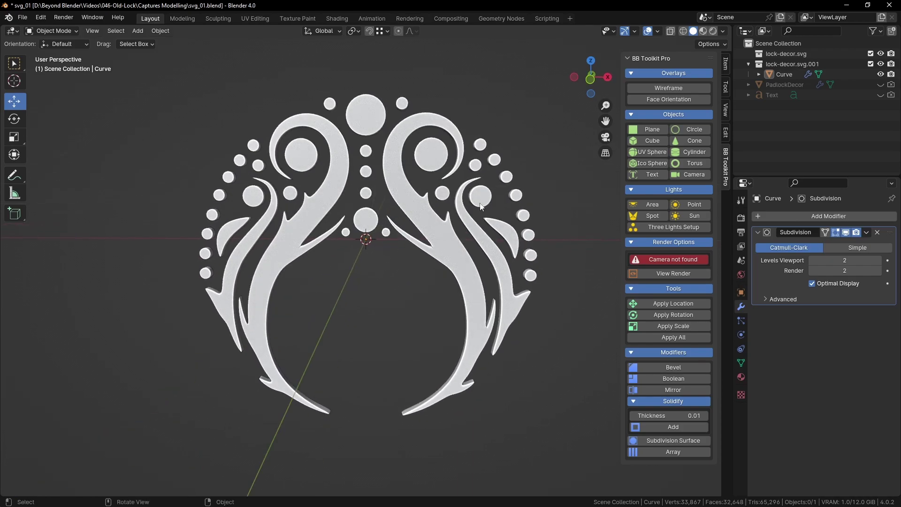
pyautogui.moveTo(461, 243)
pyautogui.mouseDown(button='middle')
pyautogui.moveTo(446, 238)
pyautogui.moveTo(454, 221)
pyautogui.moveTo(489, 226)
pyautogui.moveTo(476, 238)
pyautogui.mouseUp(button='middle')
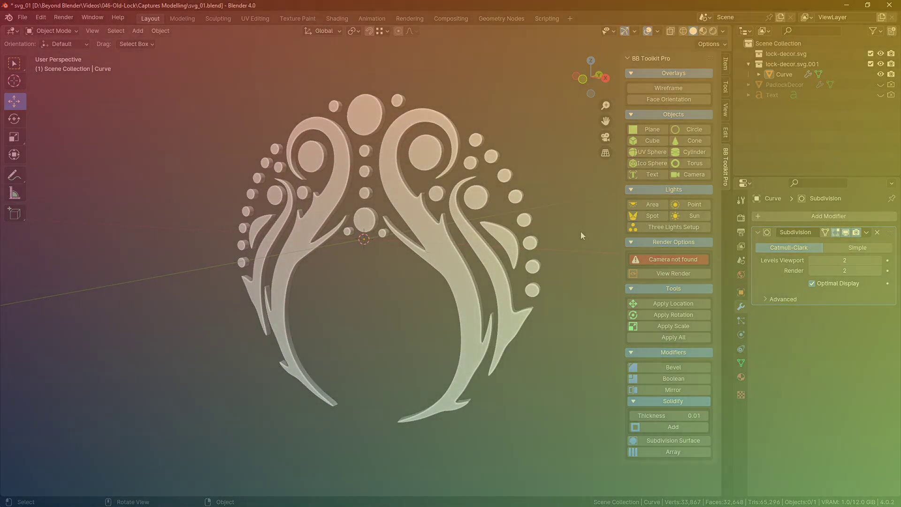